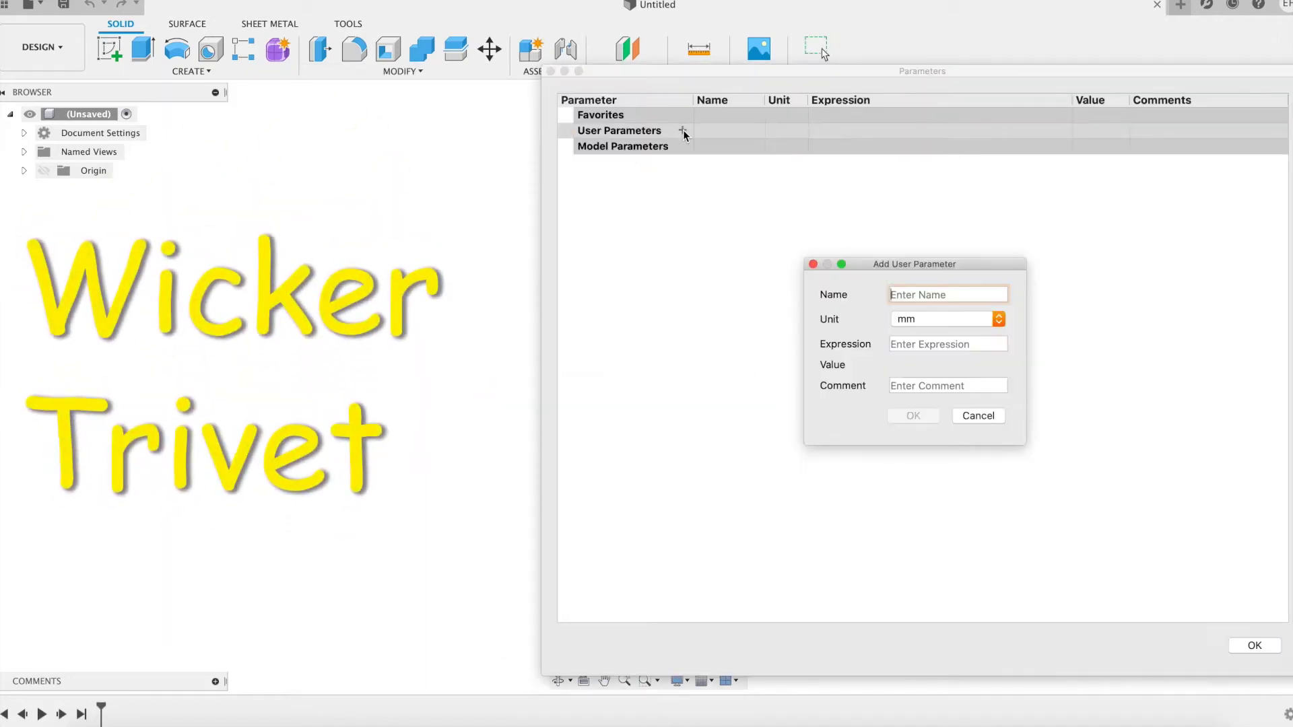
Add a unitless user parameter z with the expression 18.
click(913, 323)
click(923, 60)
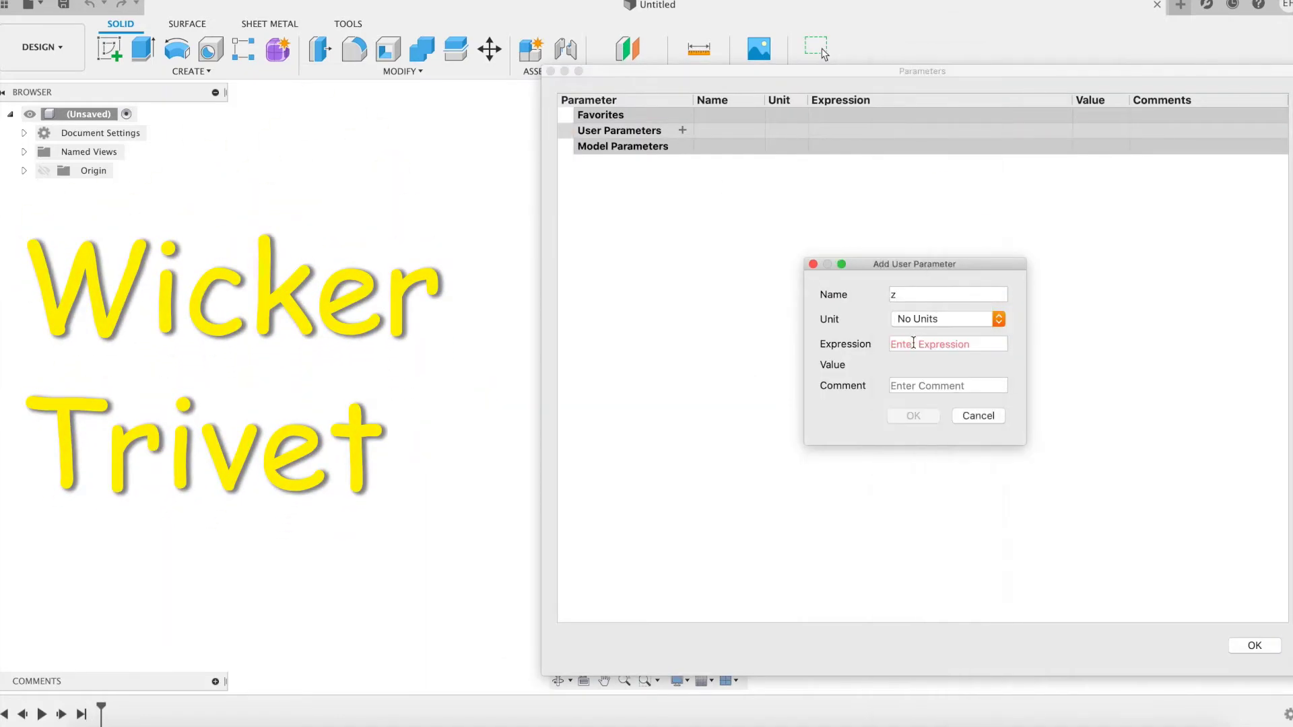
click(923, 418)
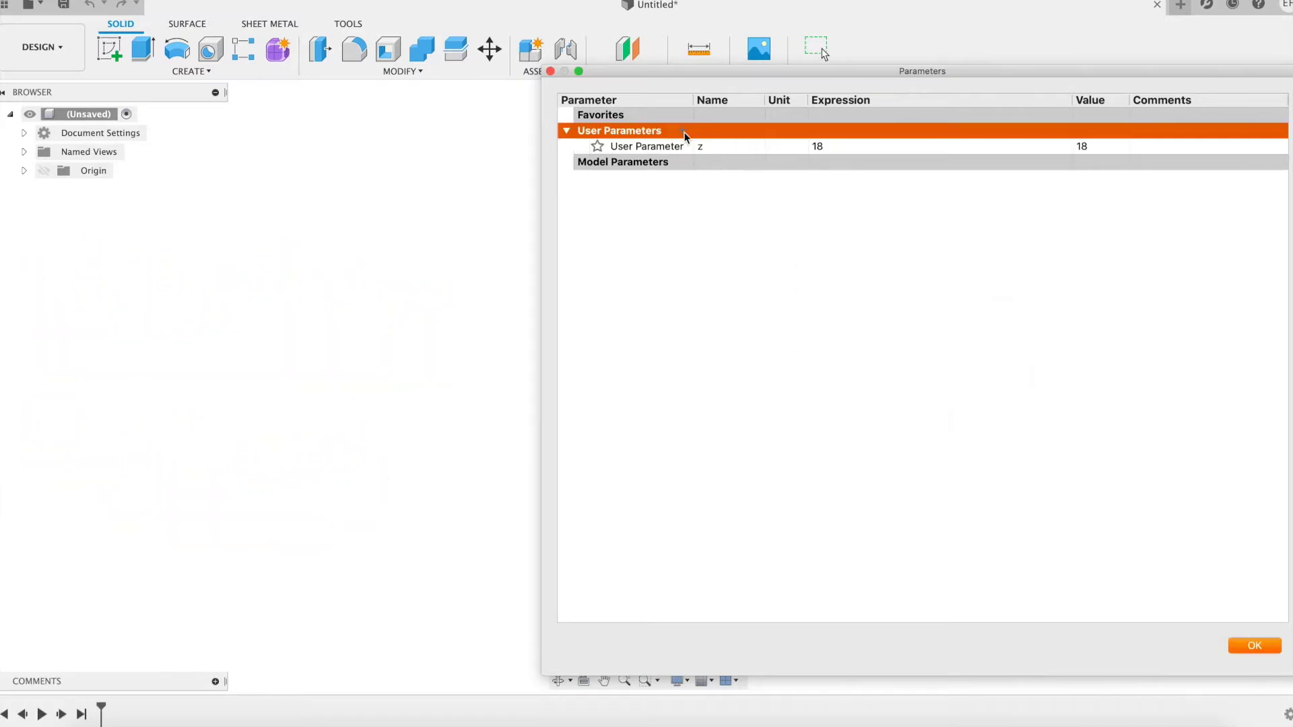
Add a user parameter named angle in degrees with the expression 180/z.
click(683, 130)
text(an)
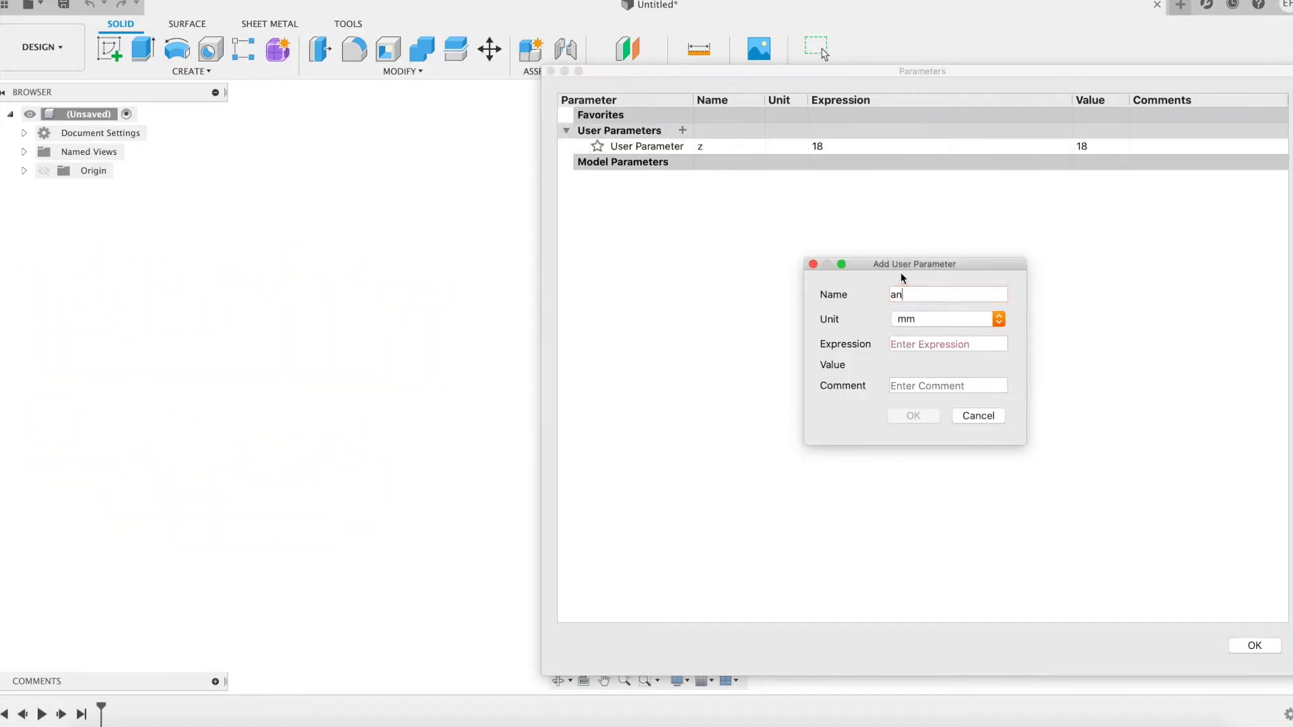
text(gle)
click(913, 319)
click(923, 270)
click(919, 345)
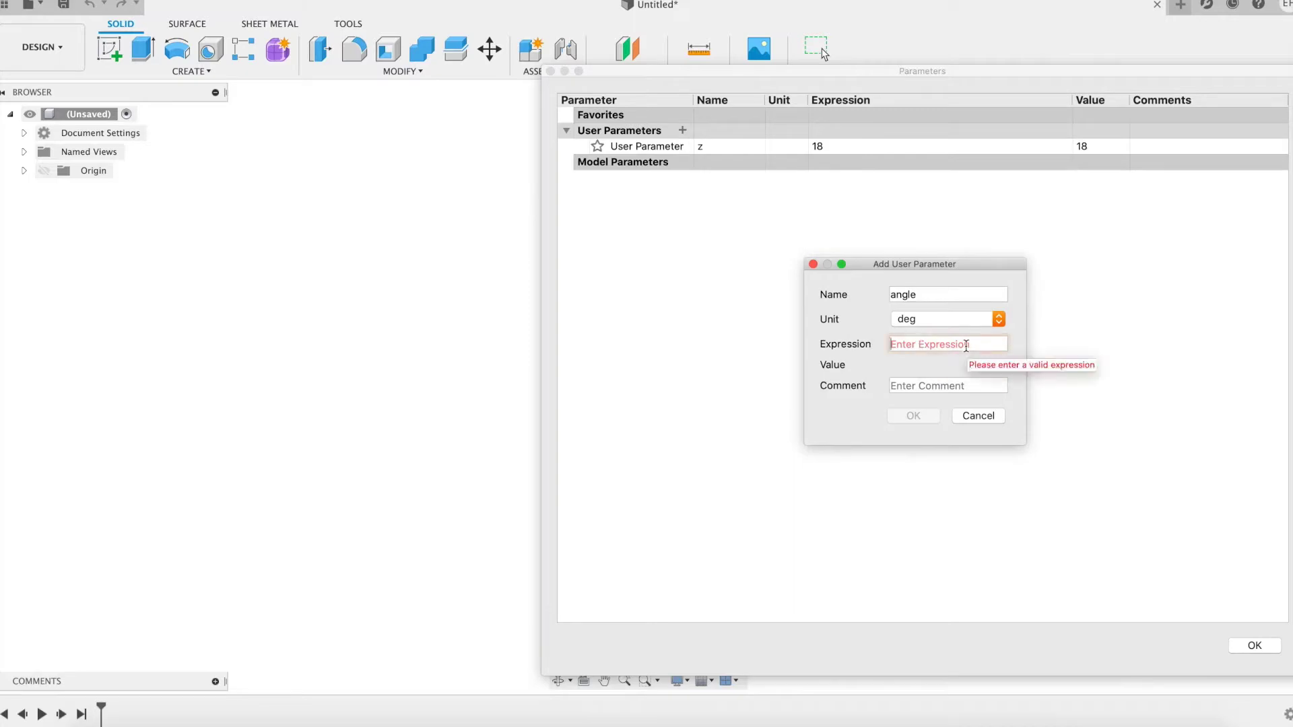
text(180/)
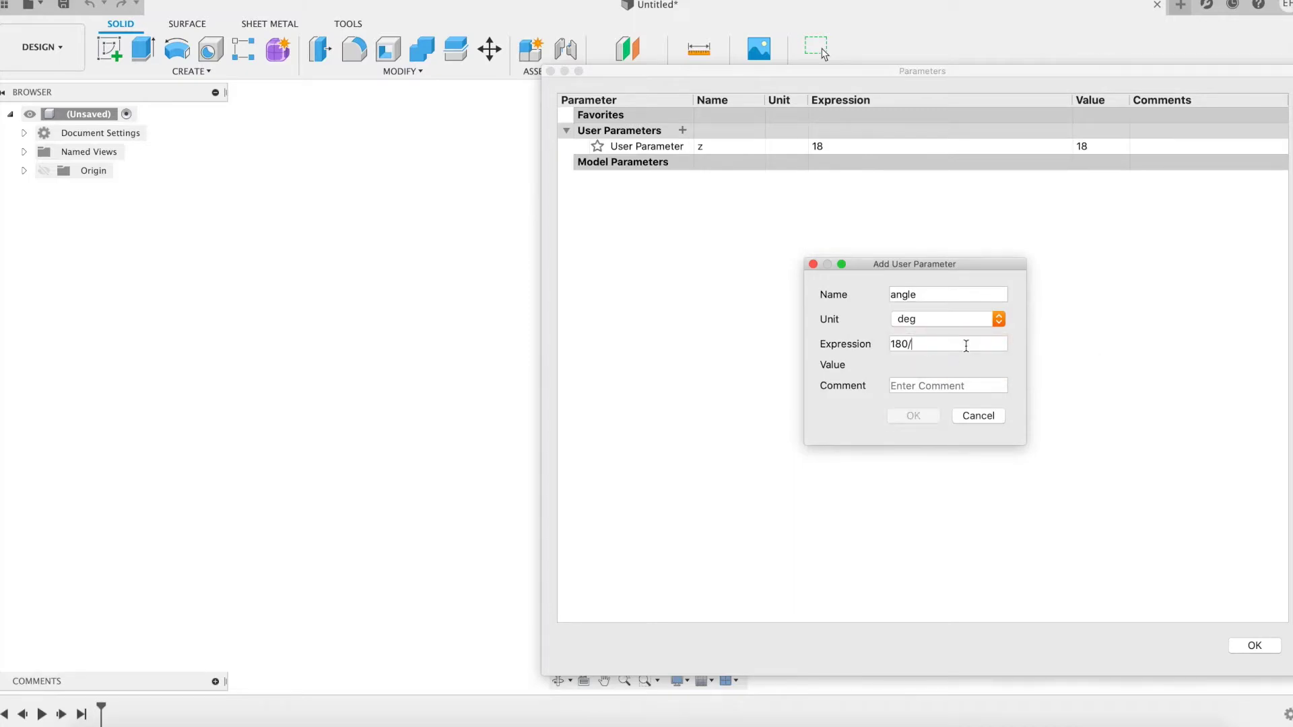
text(z)
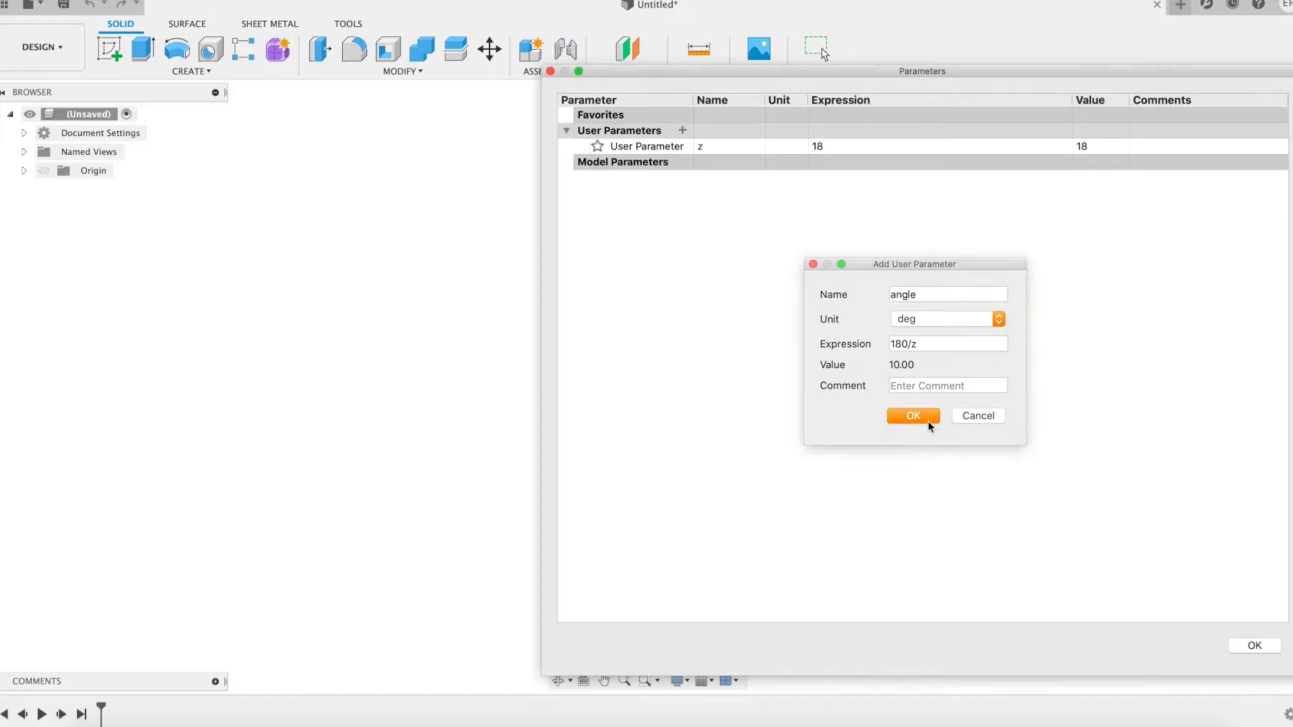
click(924, 418)
Add two user parameters in mm, diam with the expression 5 and segment with the expression diam/tan(angle), and close the parameters.
click(682, 131)
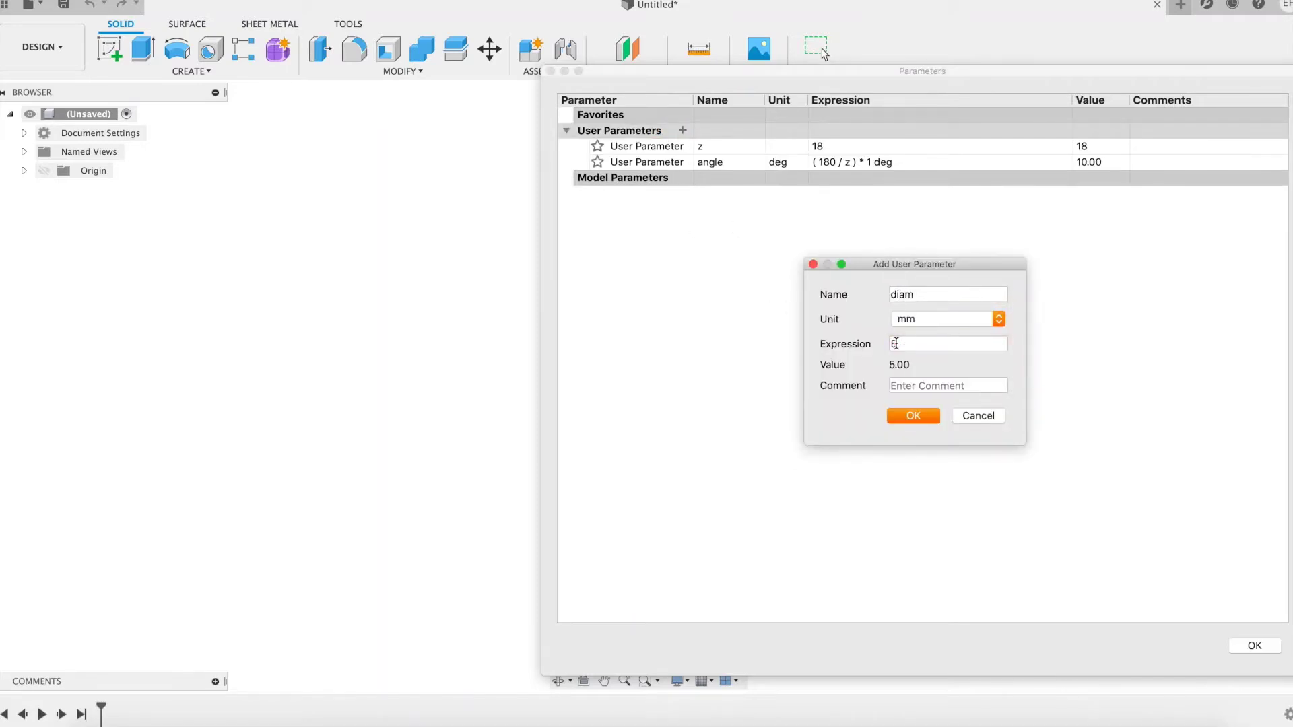
click(911, 423)
click(683, 130)
text(segment)
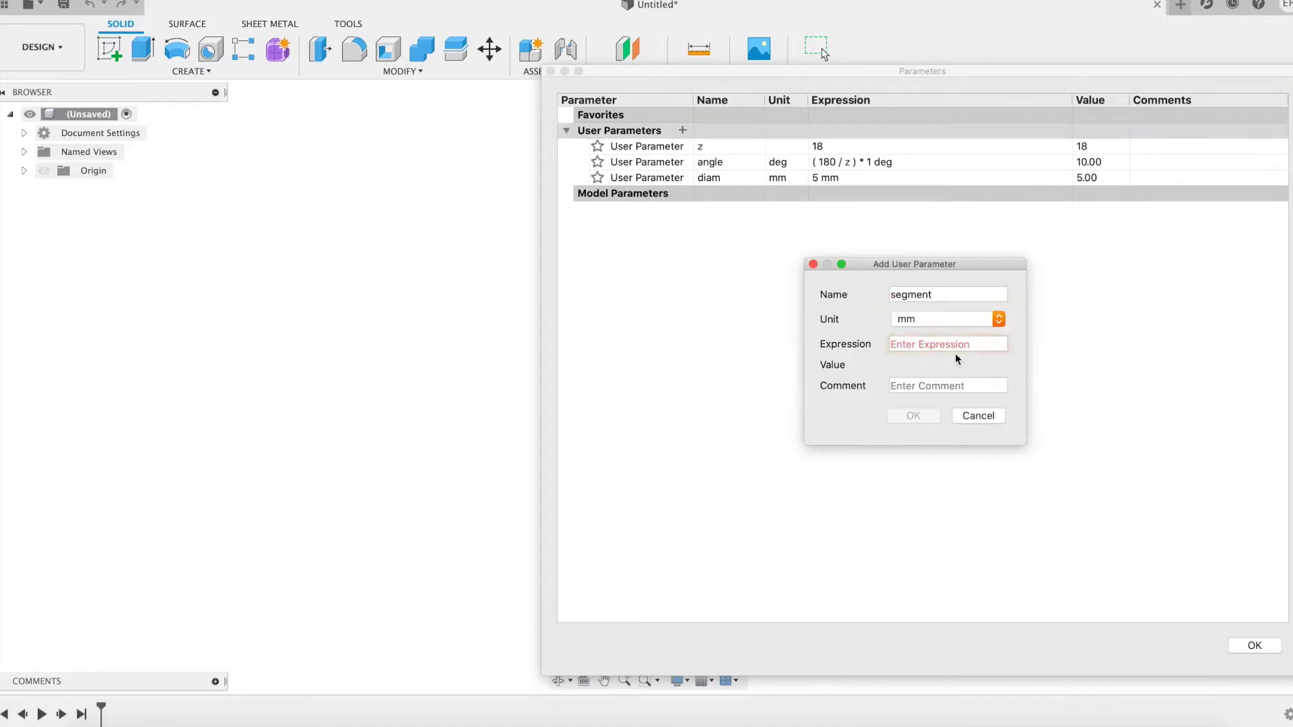
text(diam/tan(ang)
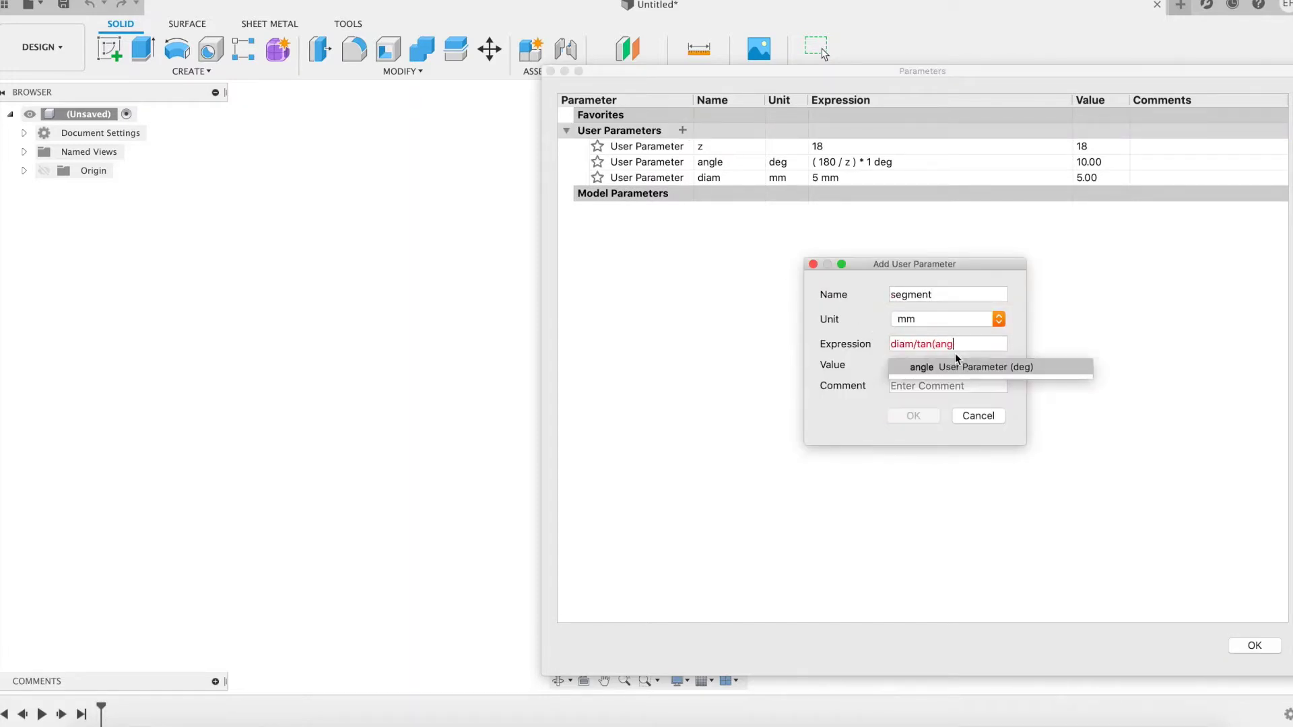
text(le))
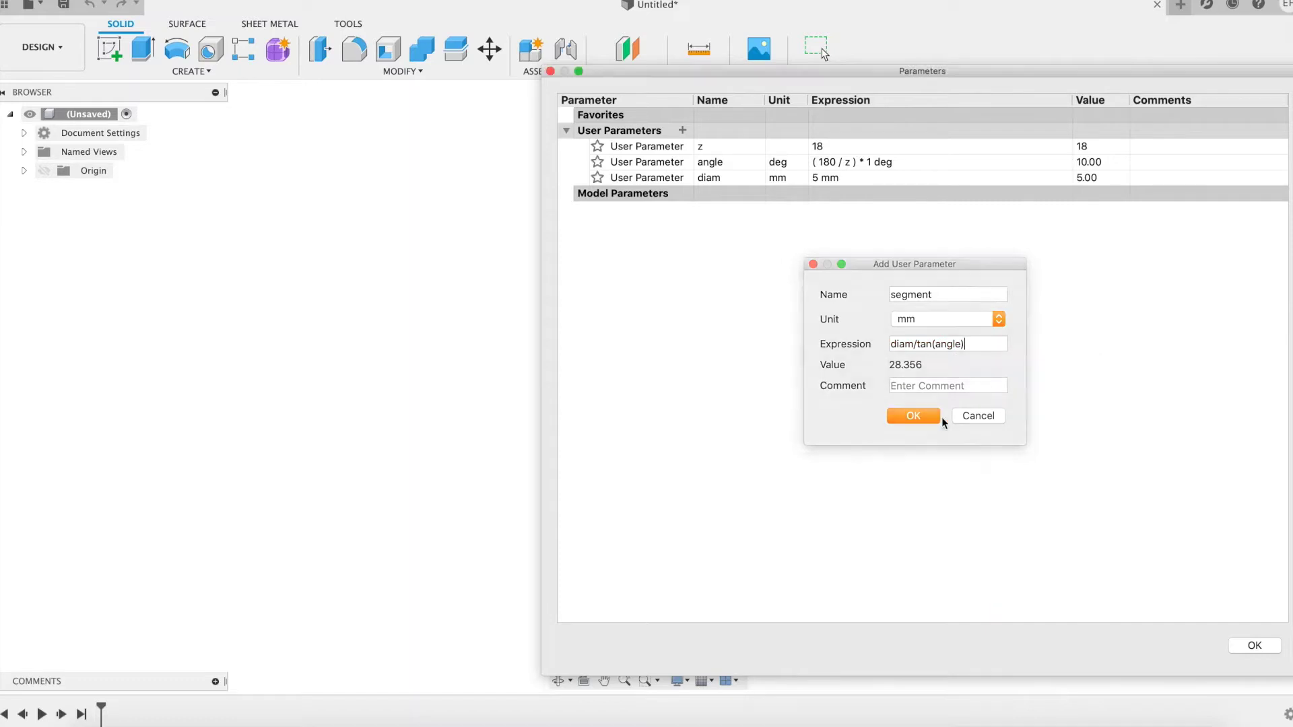
click(939, 417)
click(1263, 647)
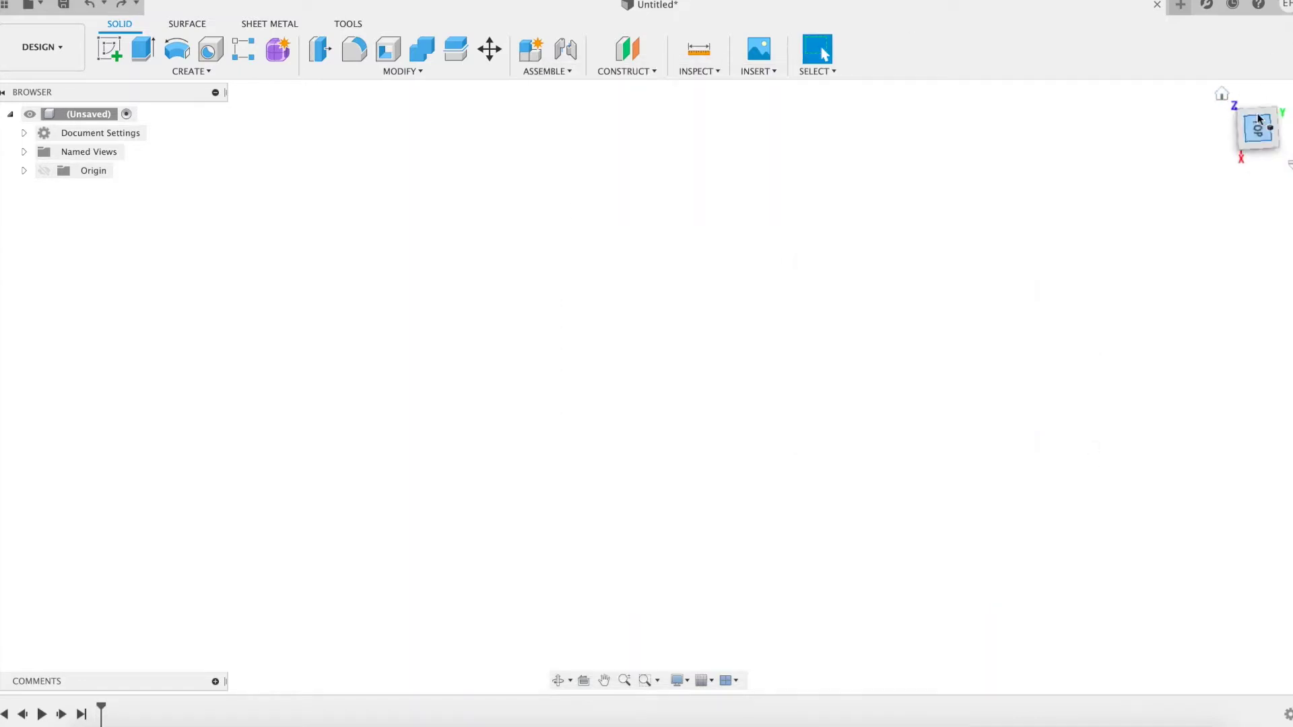
Start a sketch on the horizontal plane and draw a vertical line up from the origin with length segment.
click(109, 48)
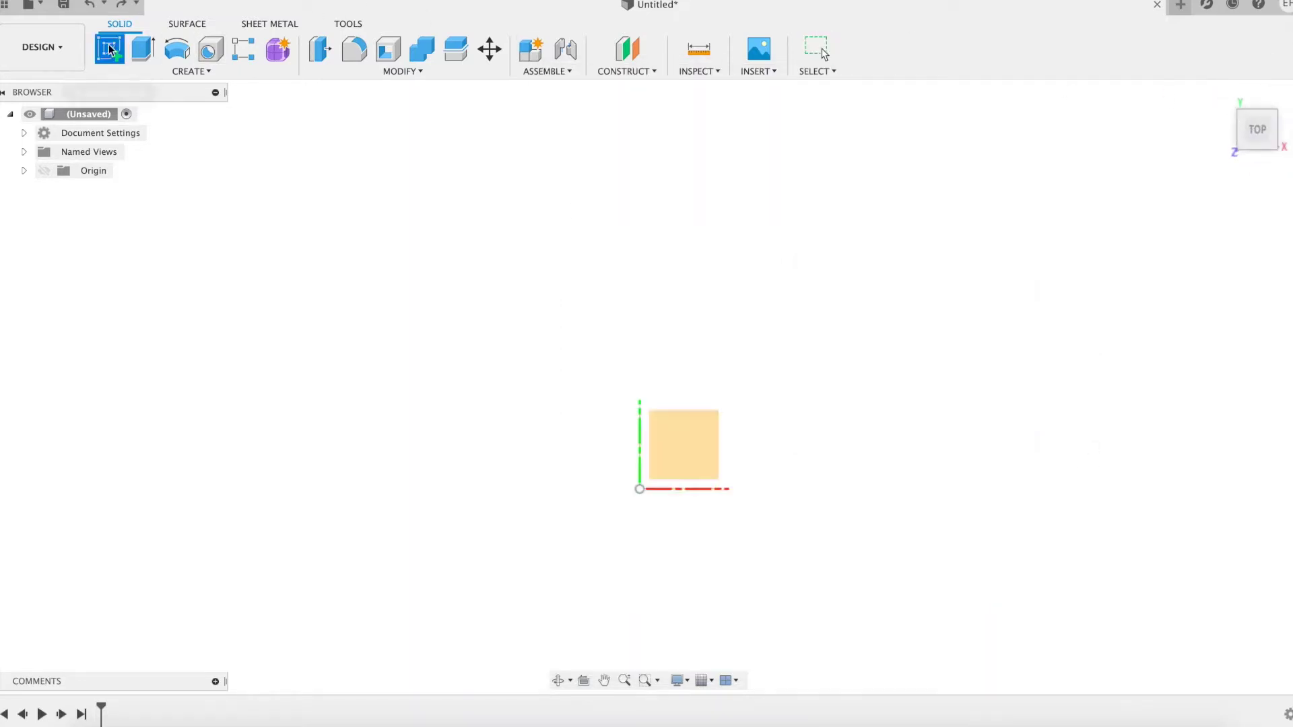
click(683, 450)
key(l)
click(639, 489)
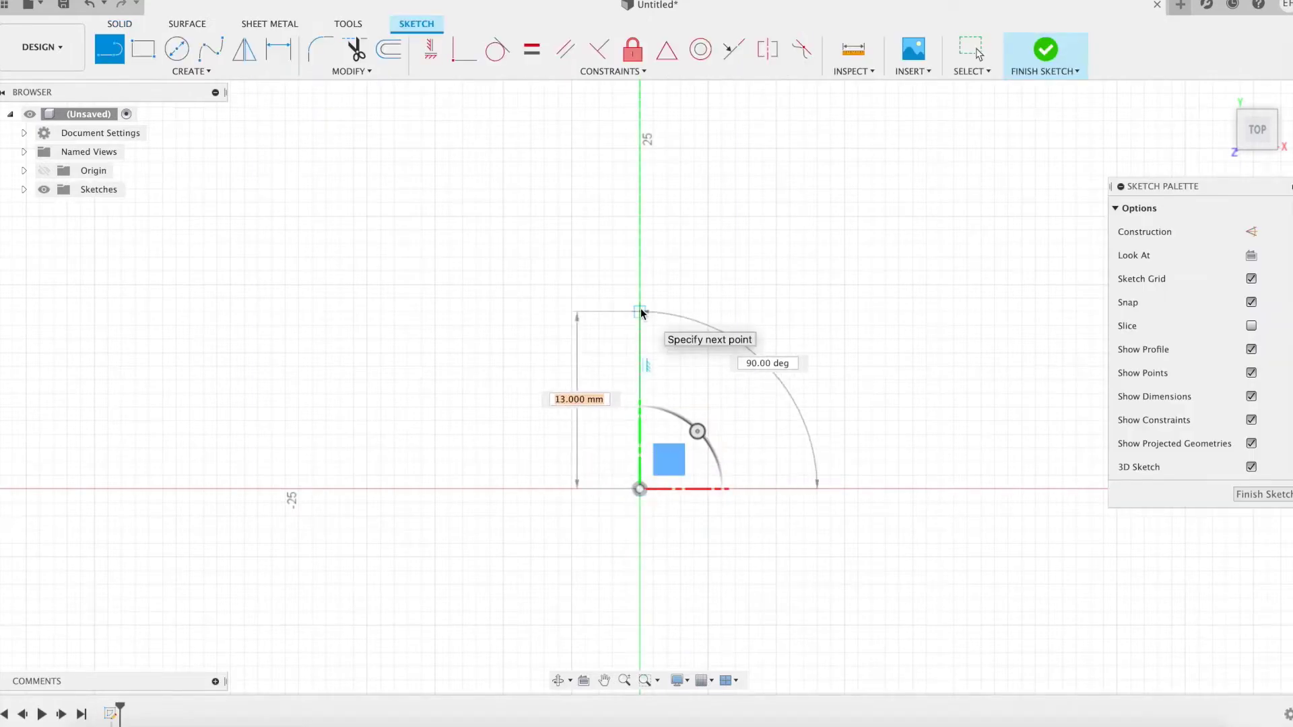
text(seg)
key(Tab)
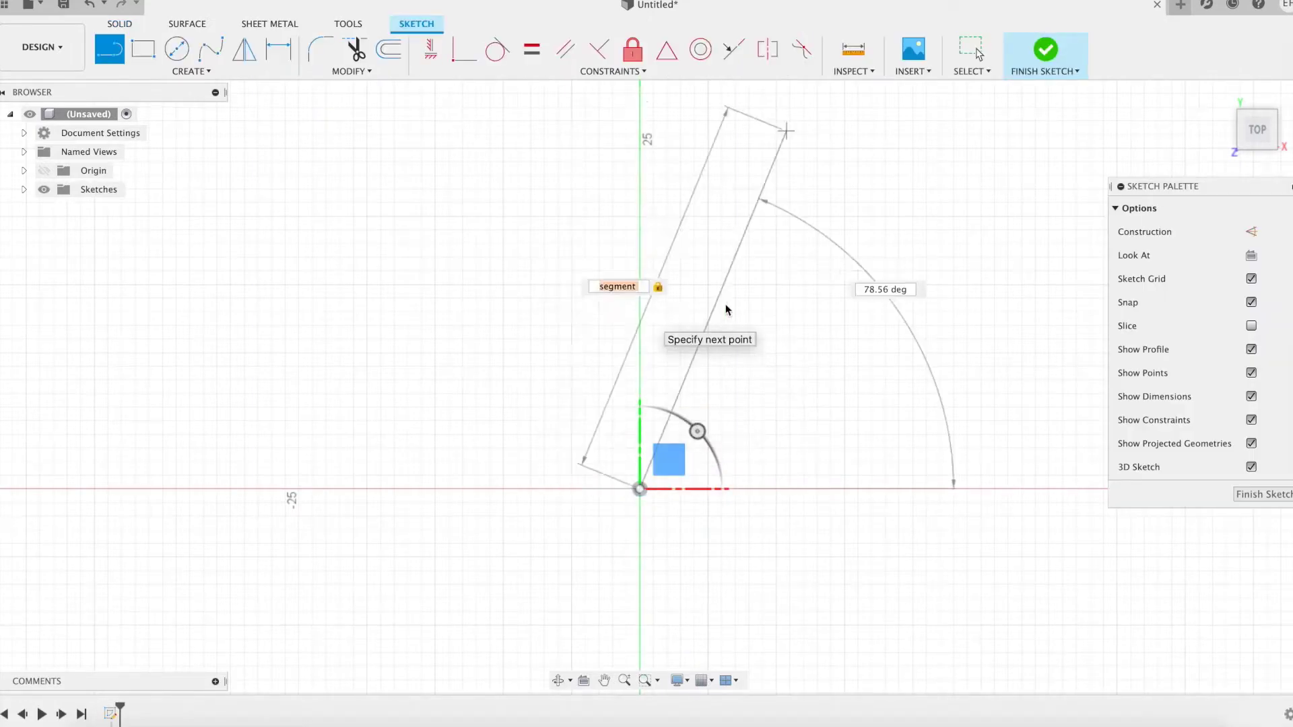
click(642, 245)
key(Escape)
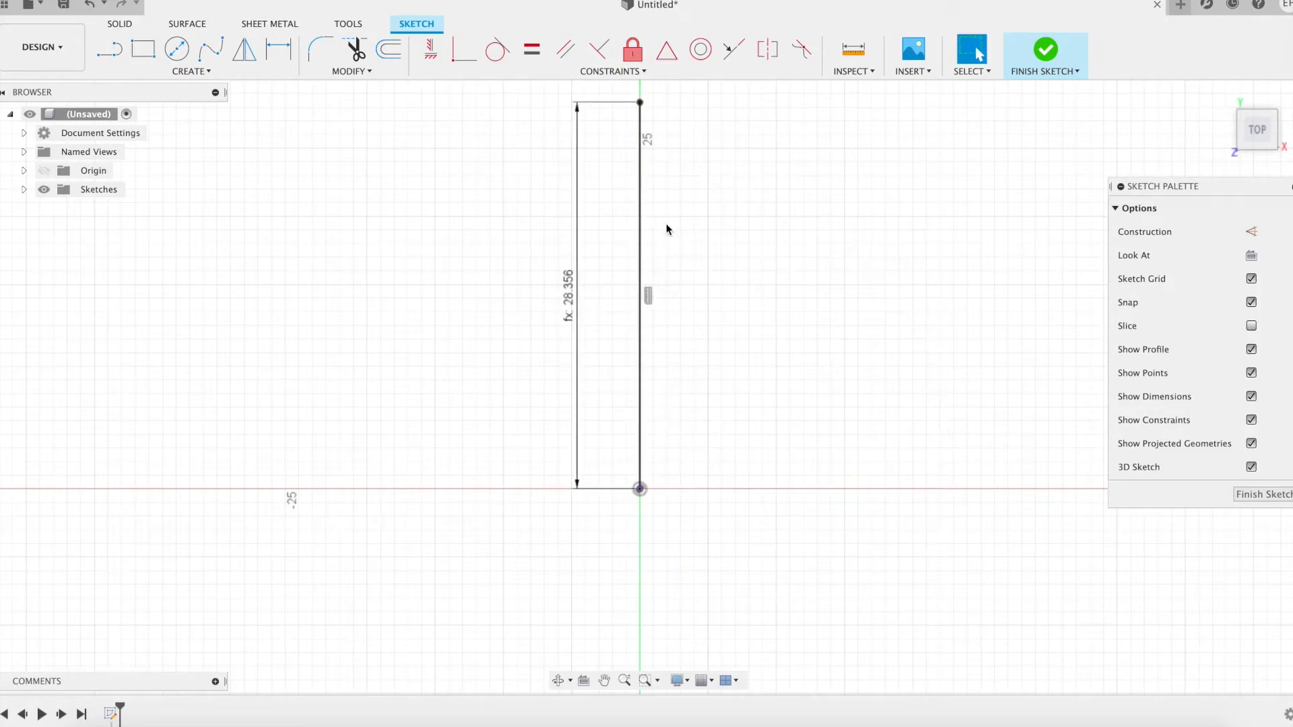
Draw a second vertical line continuing up from the first line's upper end with length segment*3.
scroll(731, 200, down, 2)
middle_drag(731, 201, 658, 391)
scroll(658, 395, down, 2)
key(l)
click(619, 348)
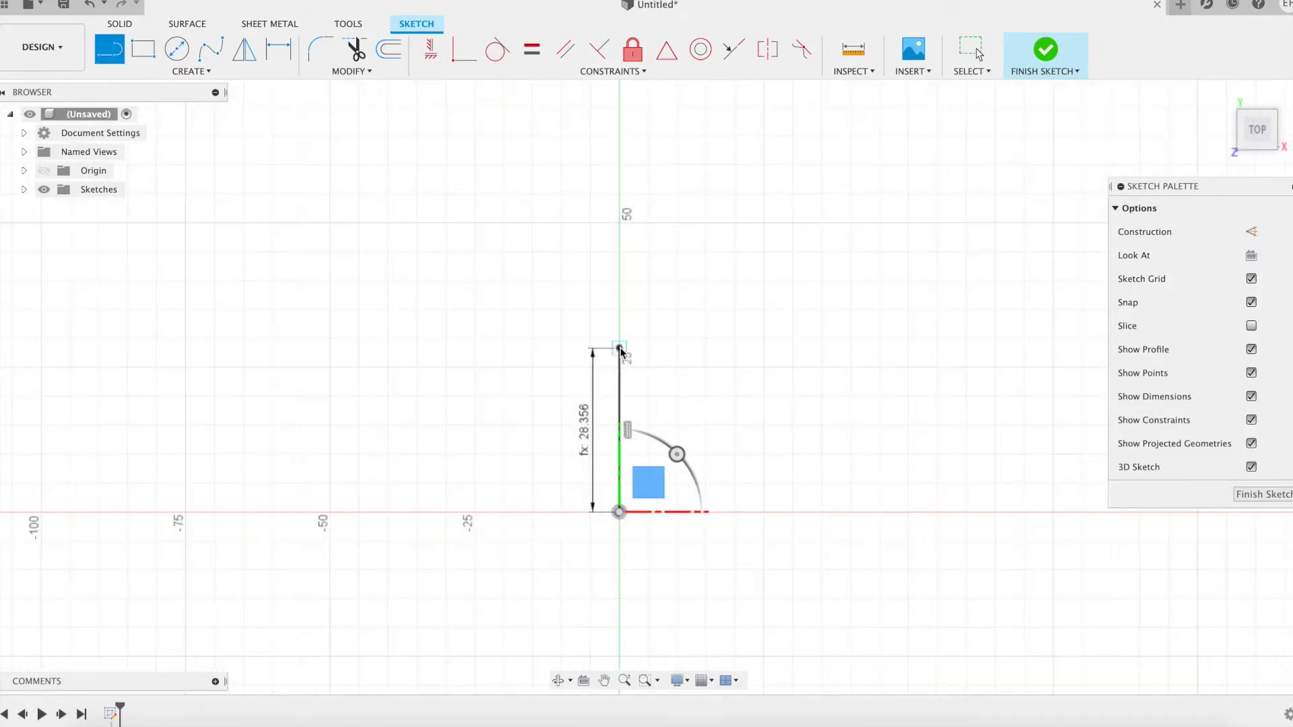
text(segm)
key(Return)
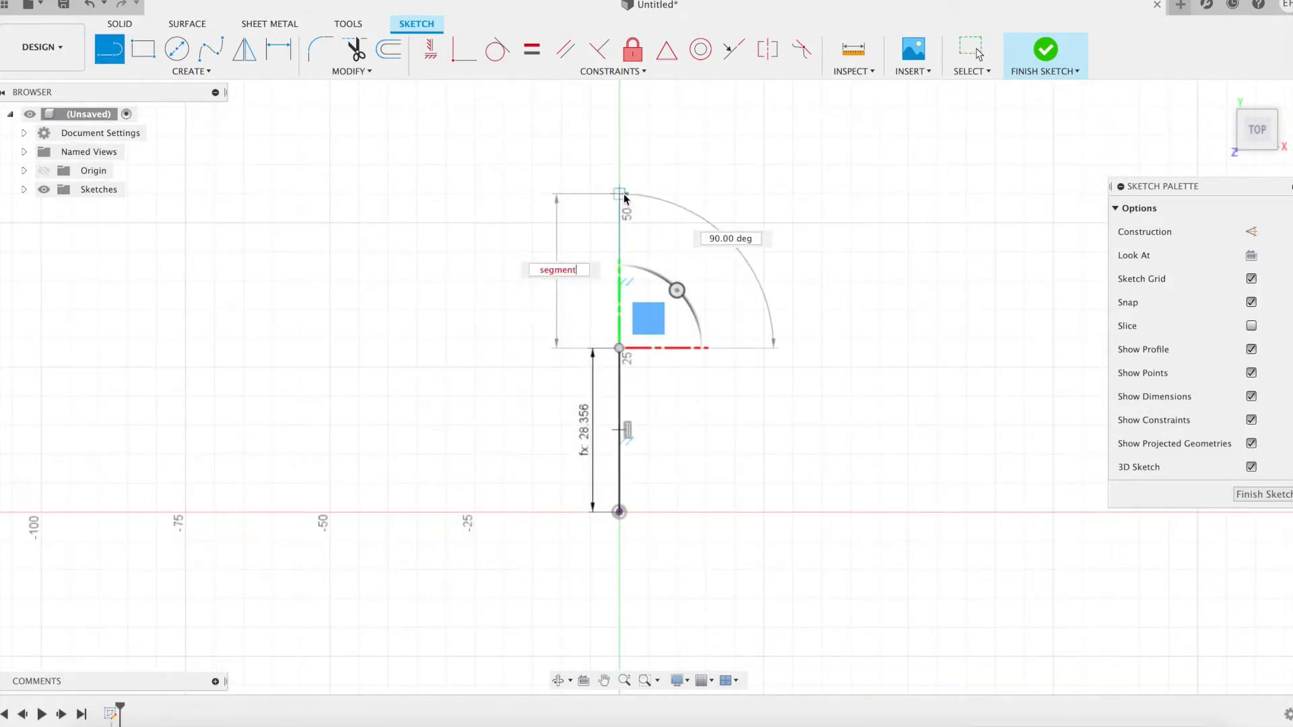
text(*3)
key(Return)
key(Escape)
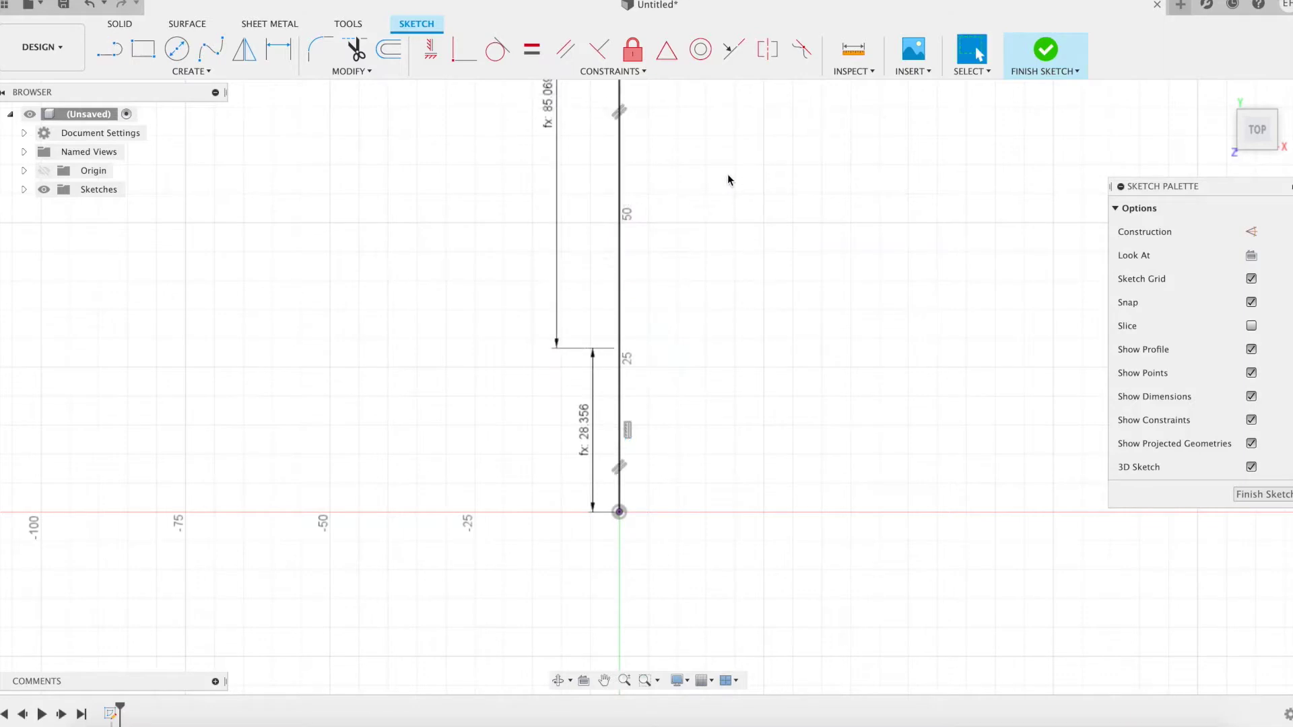
Draw a quarter center point arc around the origin, radius about 22 mm, from the vertical line to the negative X axis.
scroll(728, 179, down, 2)
middle_drag(727, 179, 677, 372)
click(201, 71)
mouse_move(187, 138)
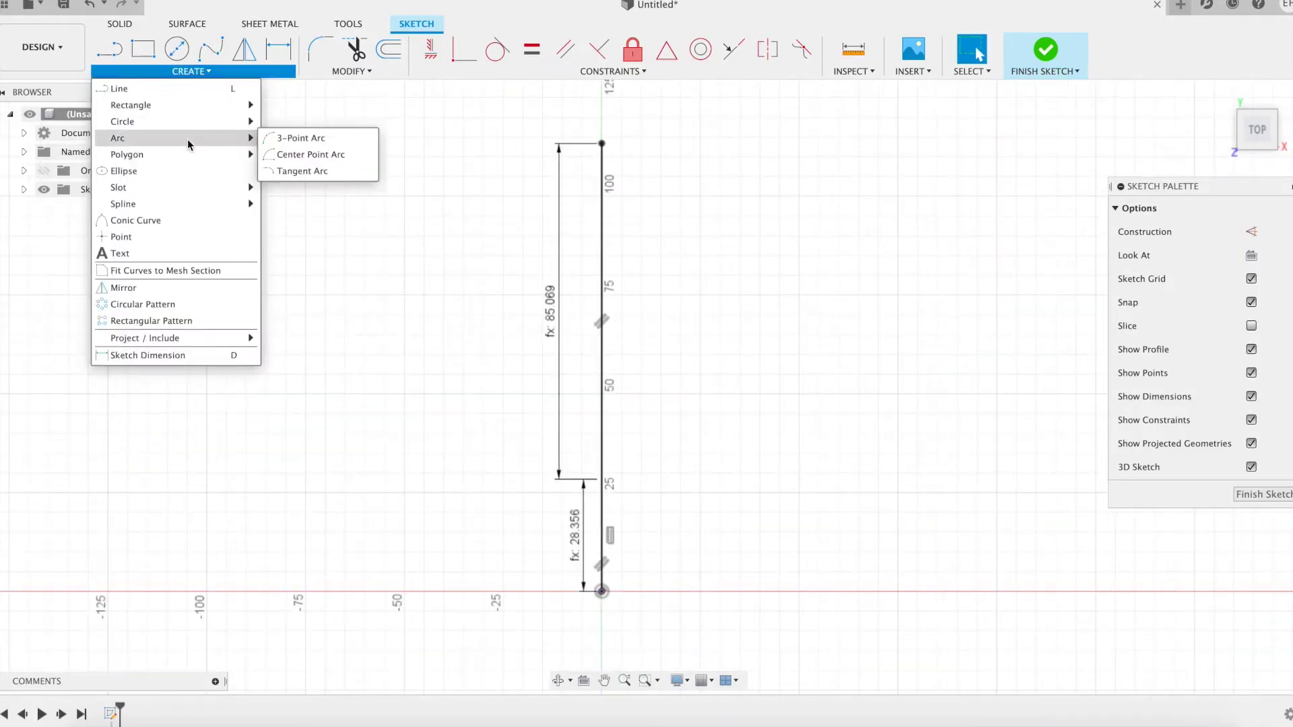
click(287, 156)
click(601, 504)
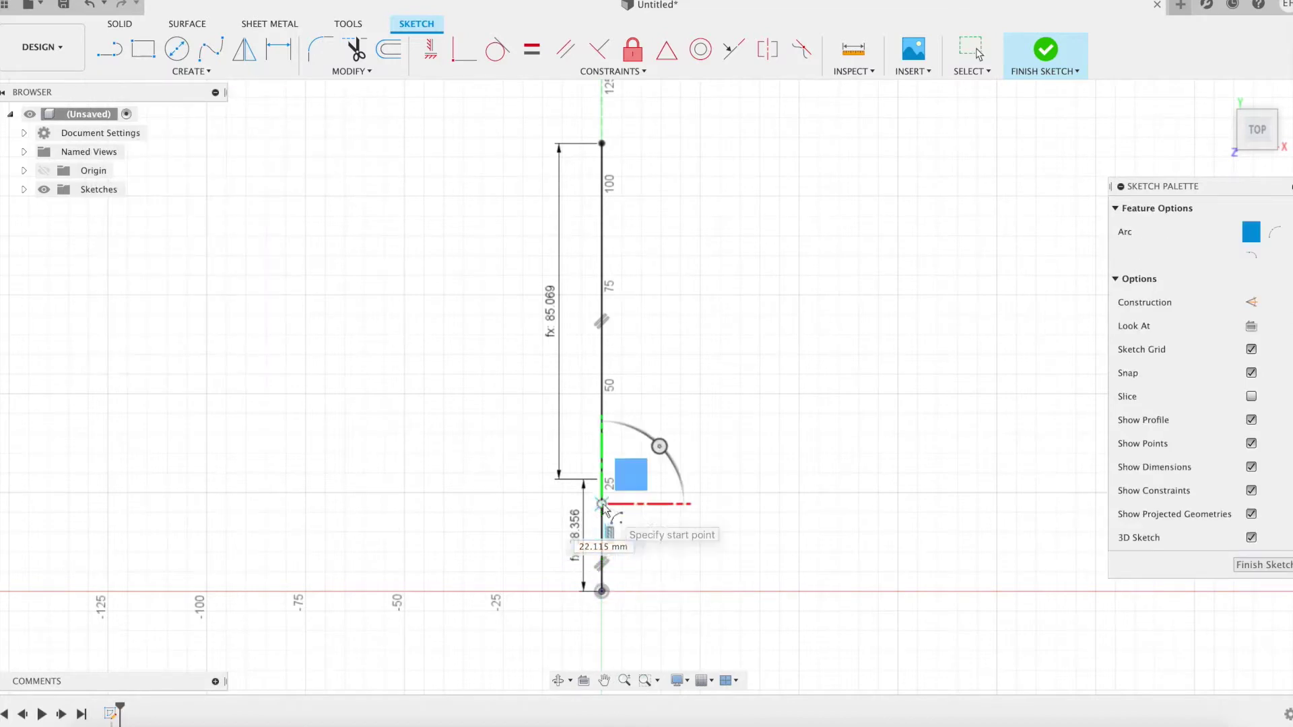
click(510, 596)
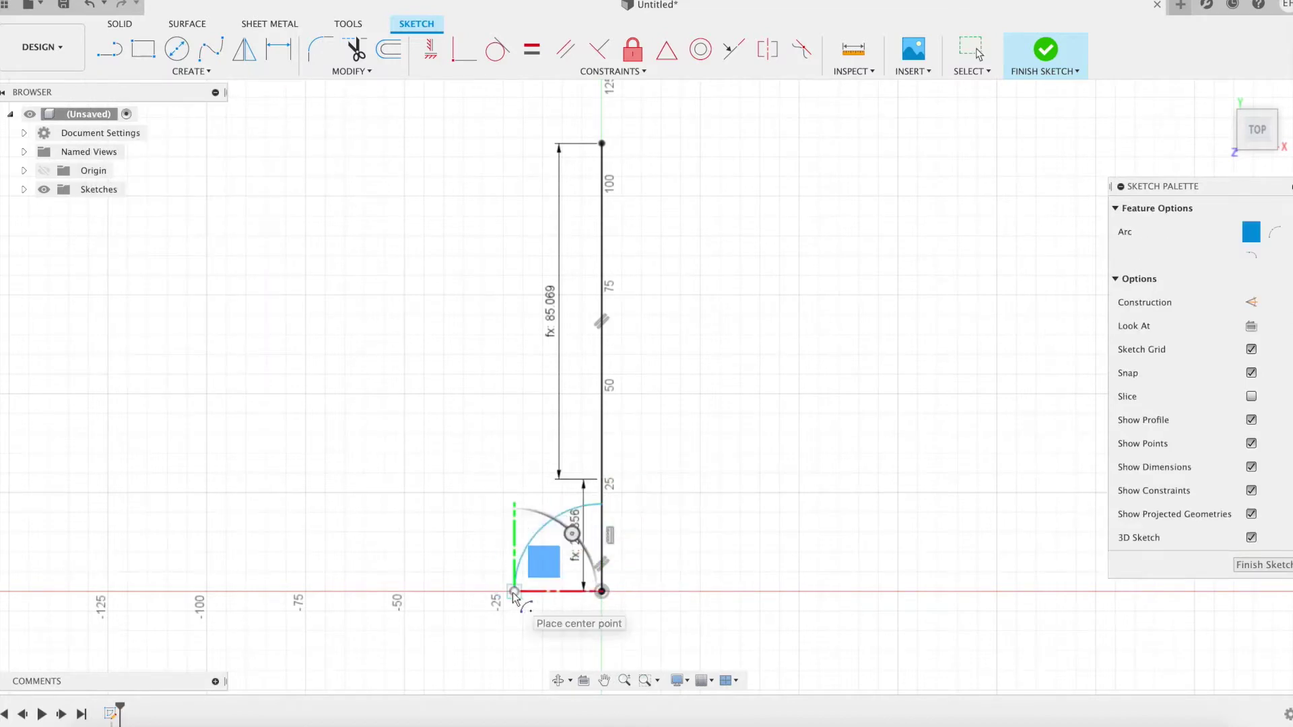
Draw a slanted line from the origin at about 113 degrees, crossing the arc, with length segment.
key(l)
click(601, 592)
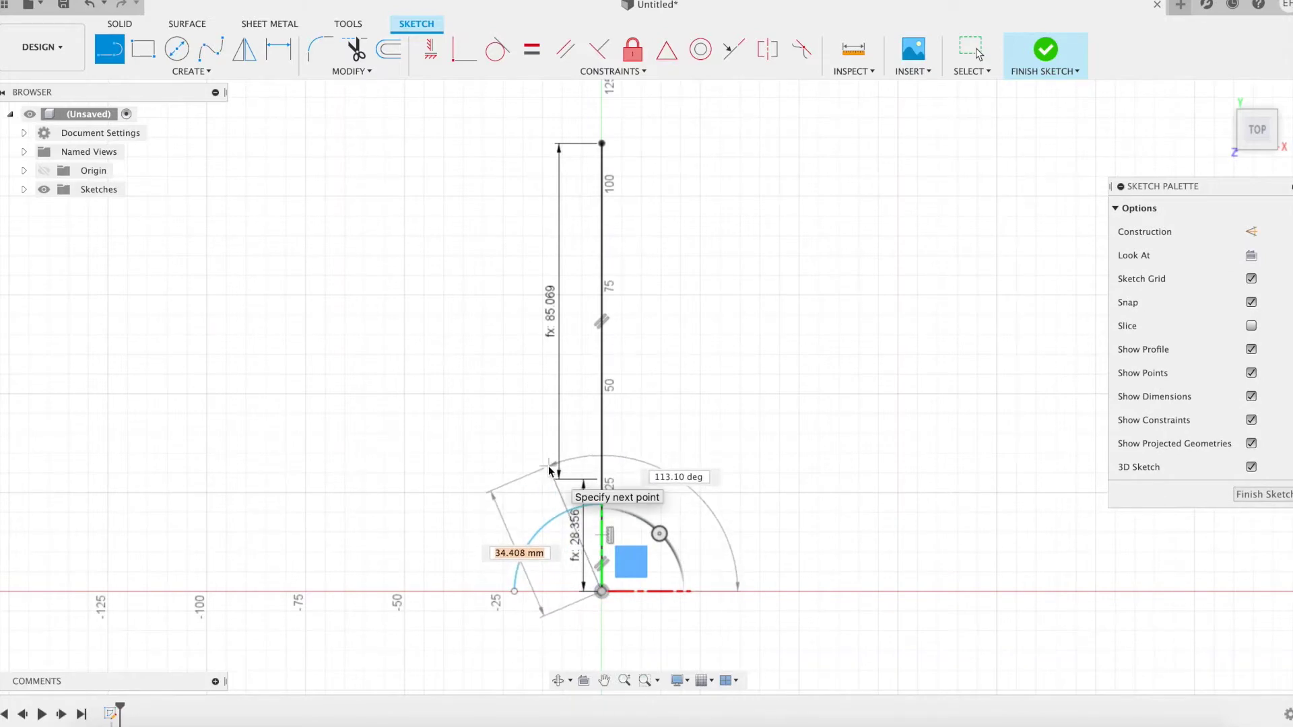
text(segment)
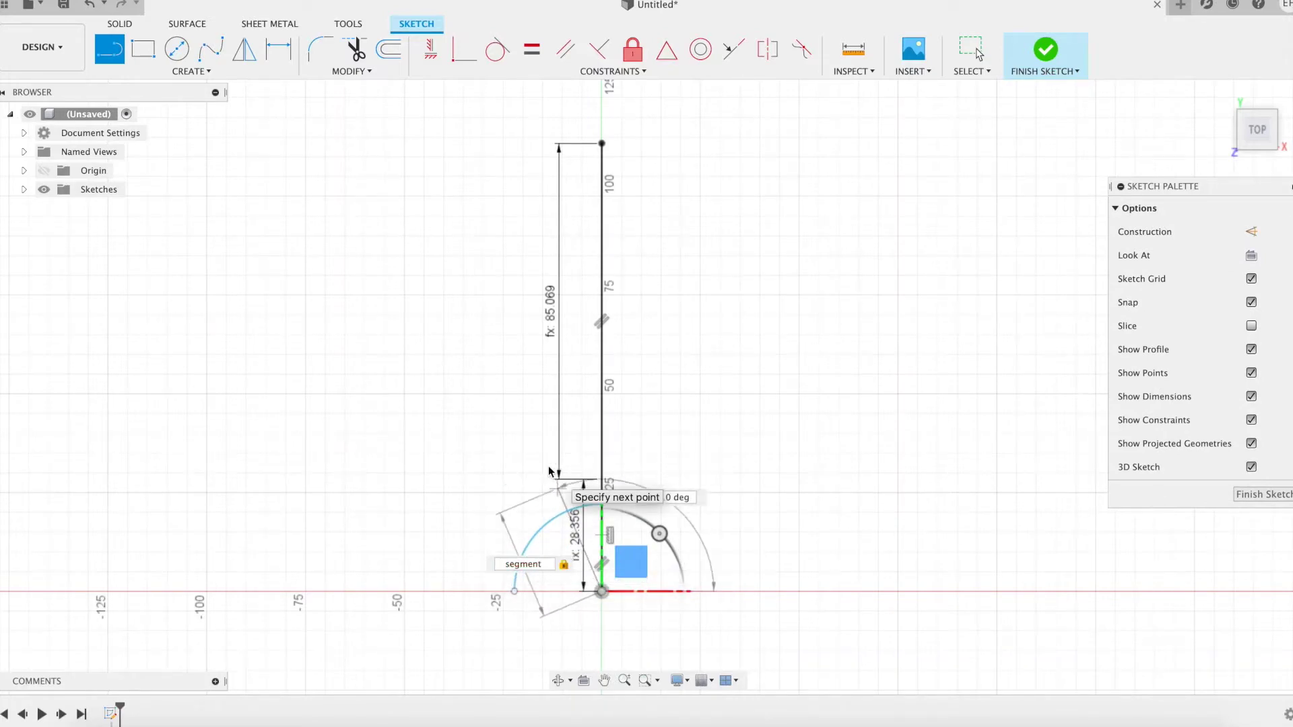
key(Return)
Draw a horizontal line from the origin to the arc's end on the negative X axis.
scroll(593, 593, up, 5)
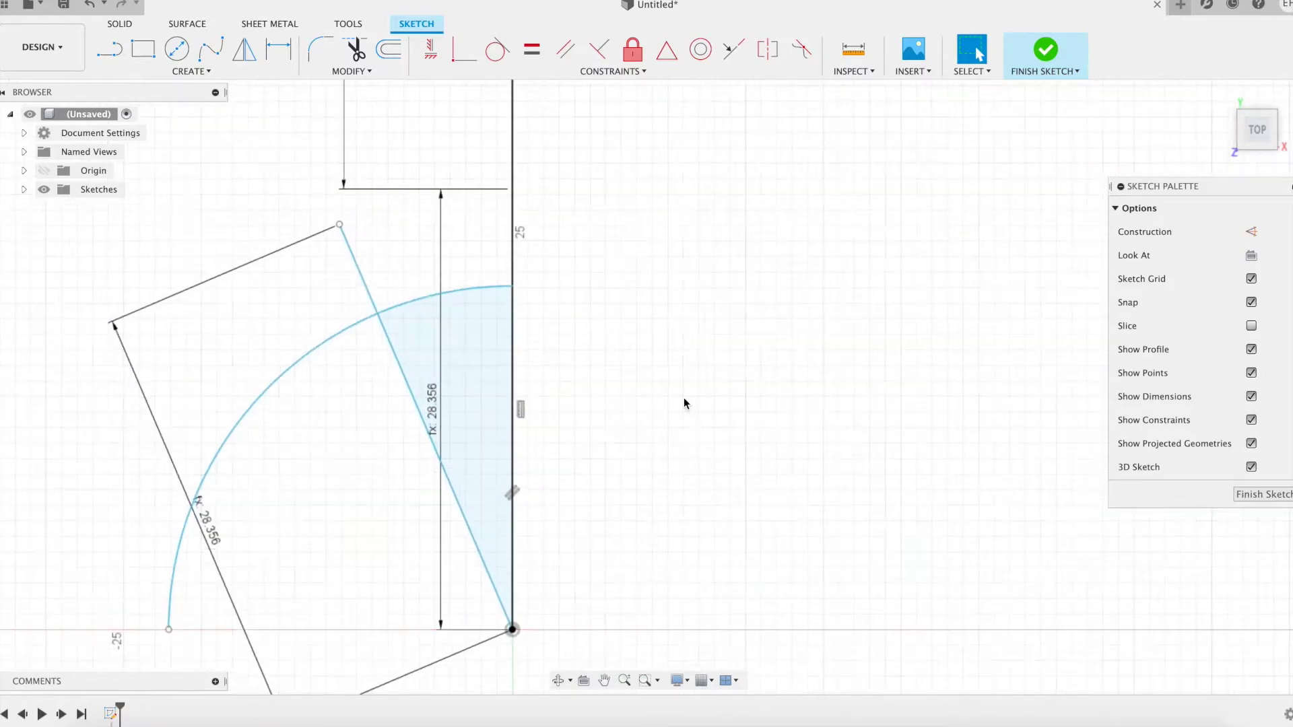
key(l)
click(580, 532)
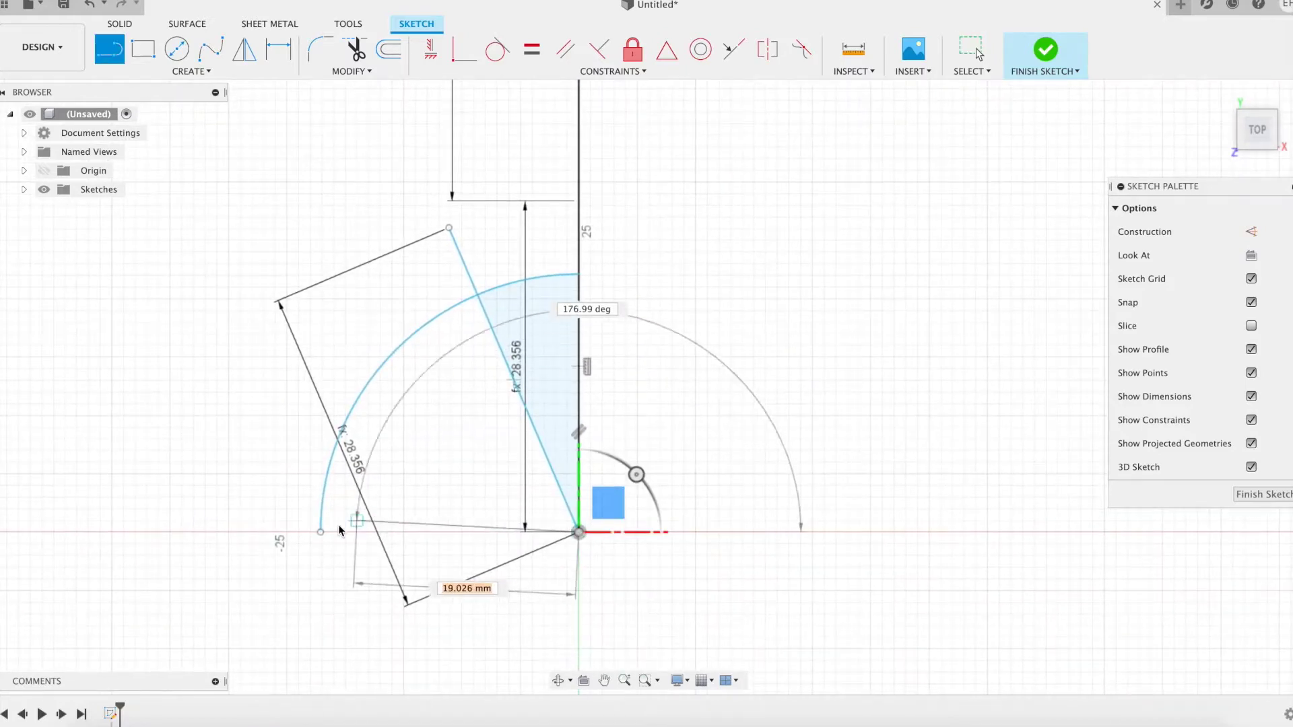
click(321, 532)
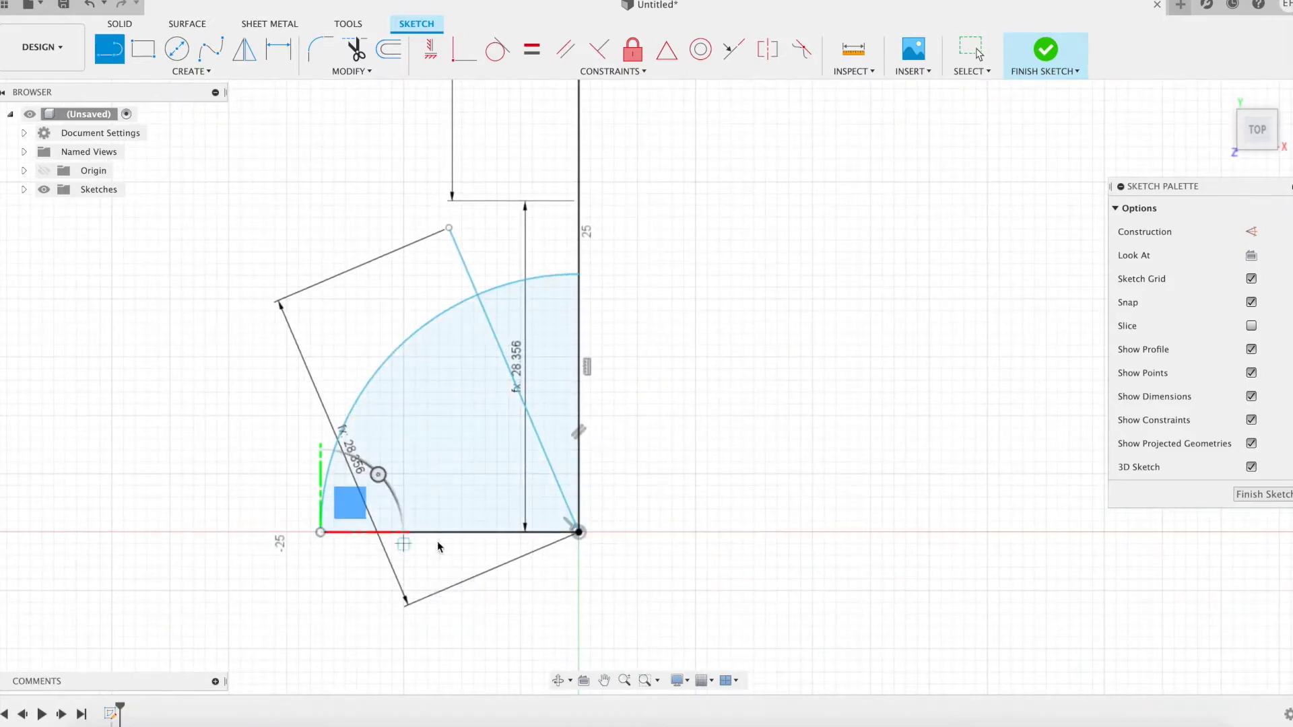
Draw a vertical line about 5 mm long down from the horizontal line, a short distance from the origin.
click(532, 532)
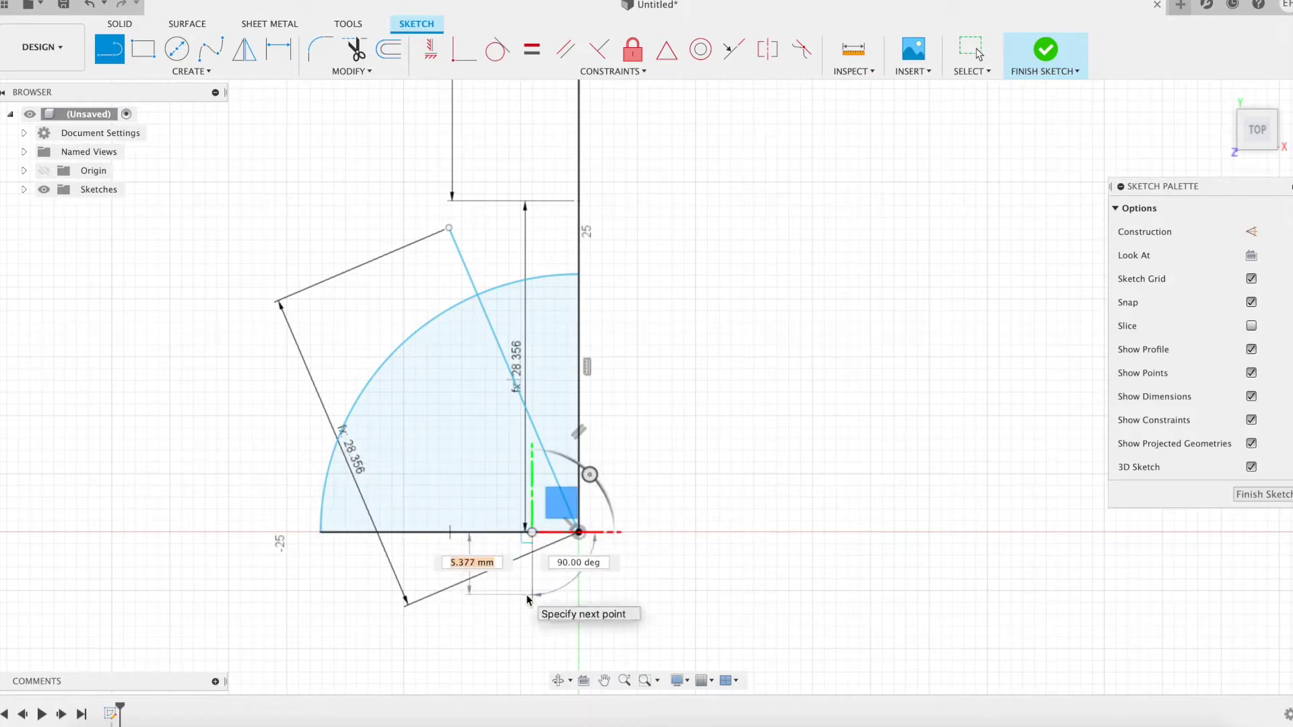
click(531, 595)
key(Escape)
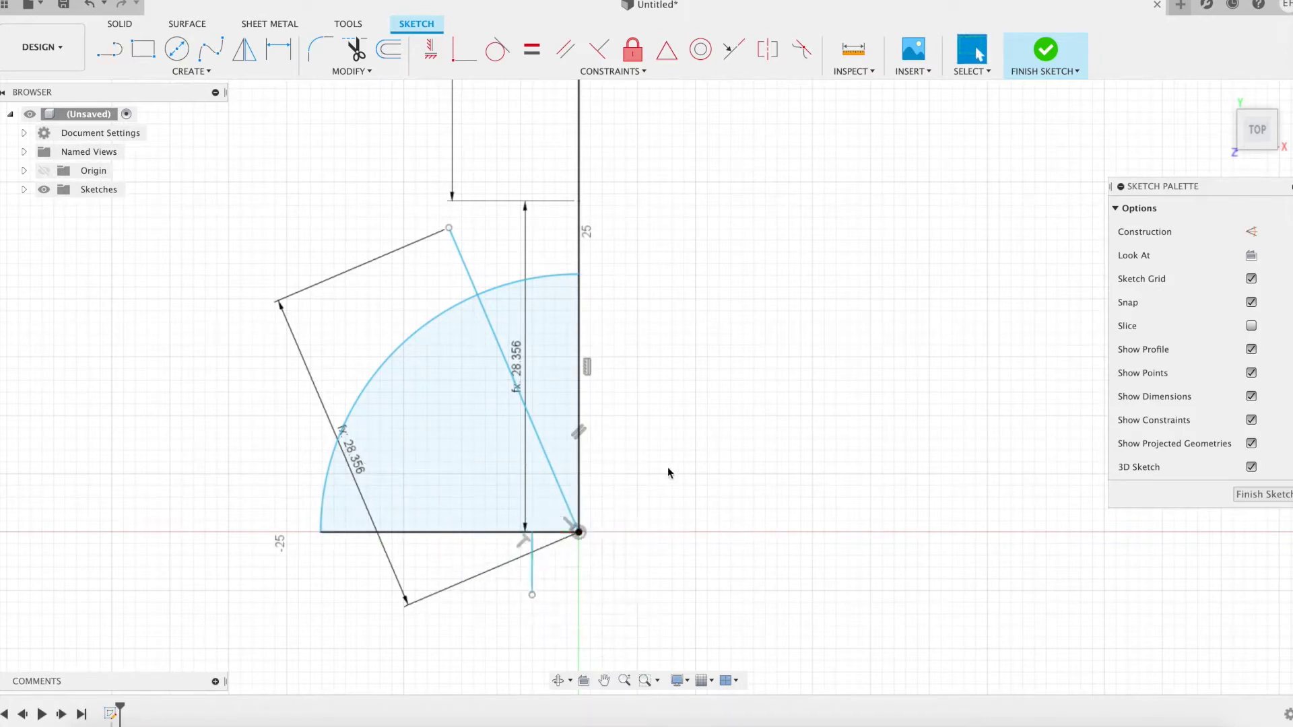
Convert the slanted line, the arc, the horizontal line and the short vertical line below it to construction geometry.
click(488, 313)
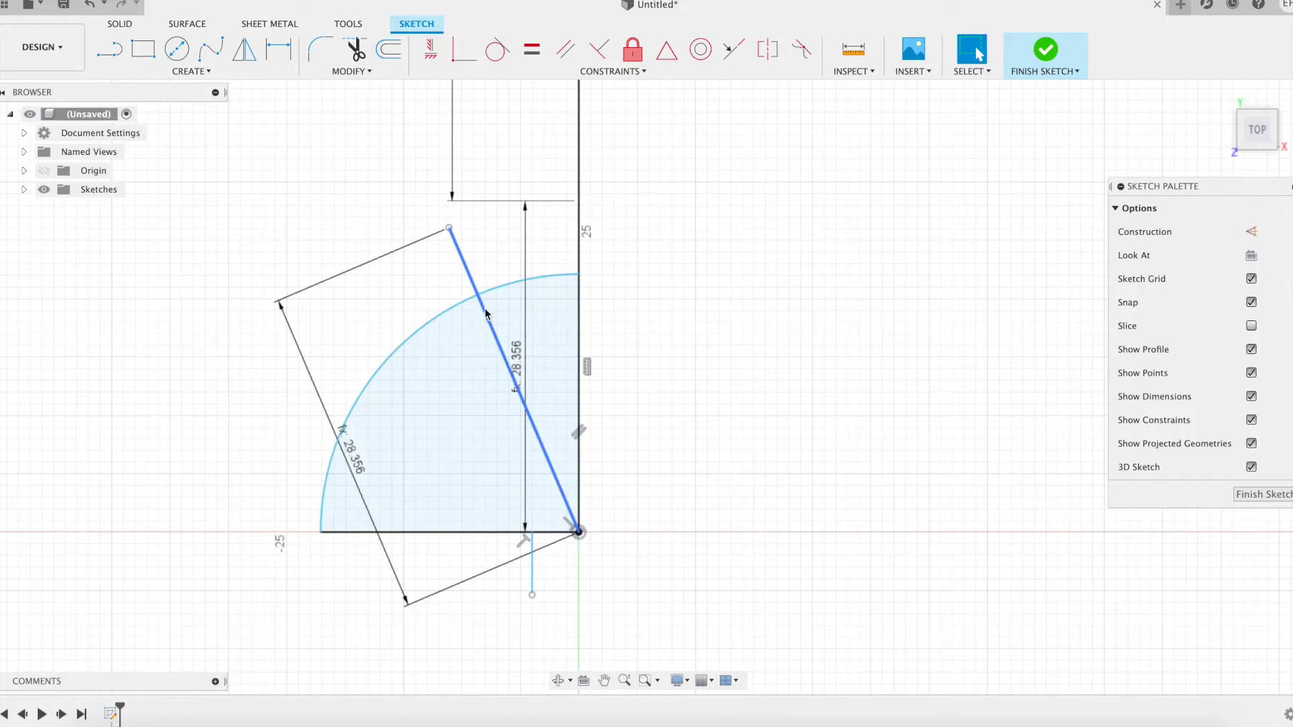
key(x)
click(456, 306)
key(x)
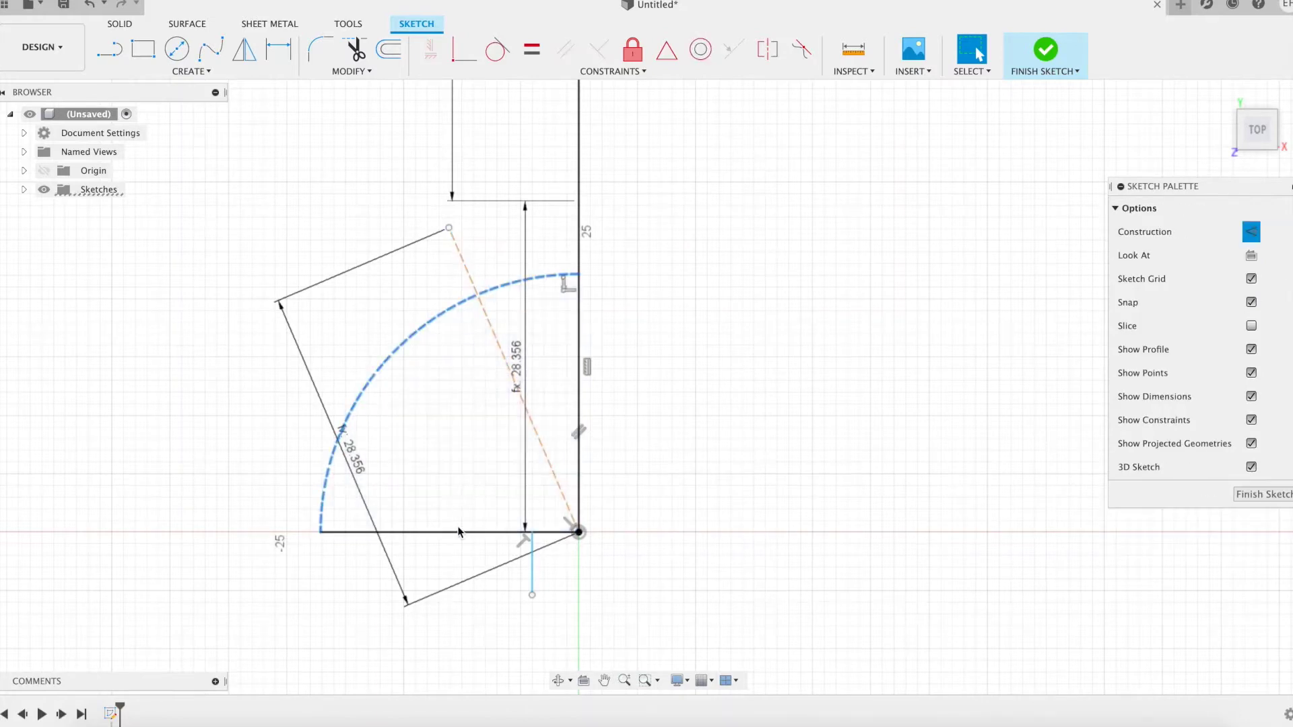
click(462, 532)
click(533, 568)
key(x)
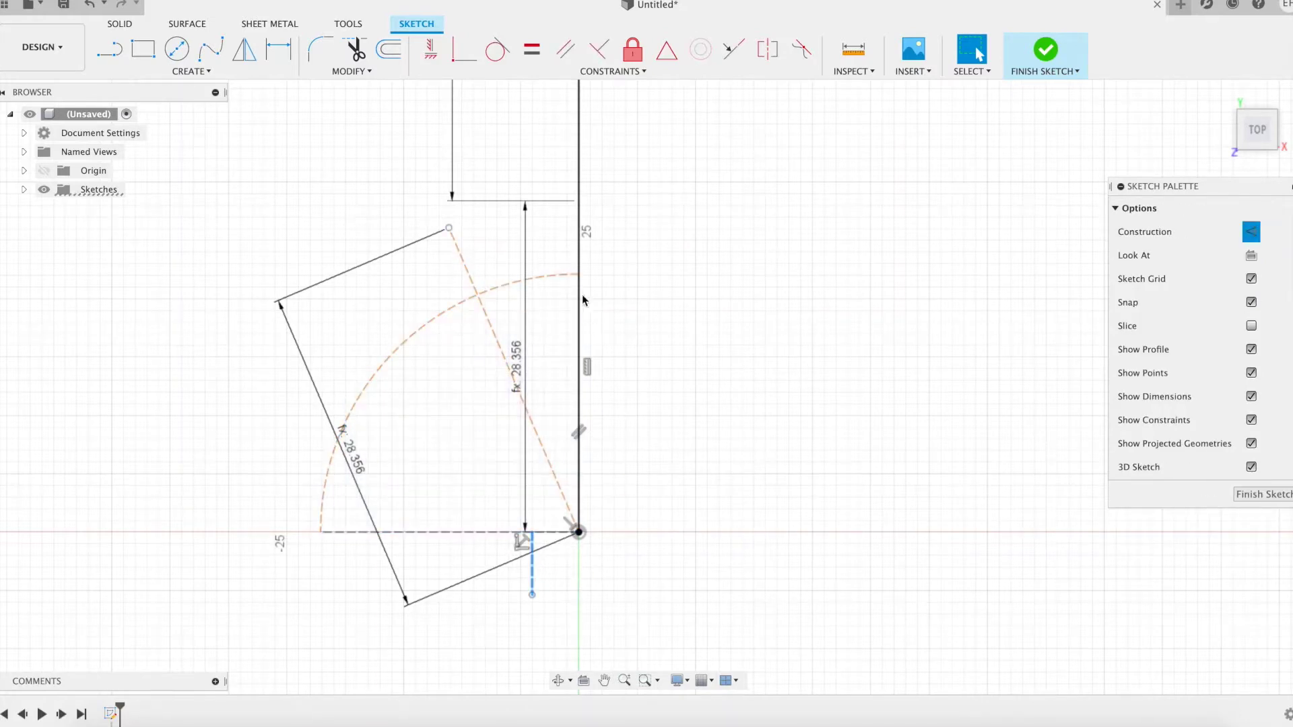
click(435, 318)
key(d)
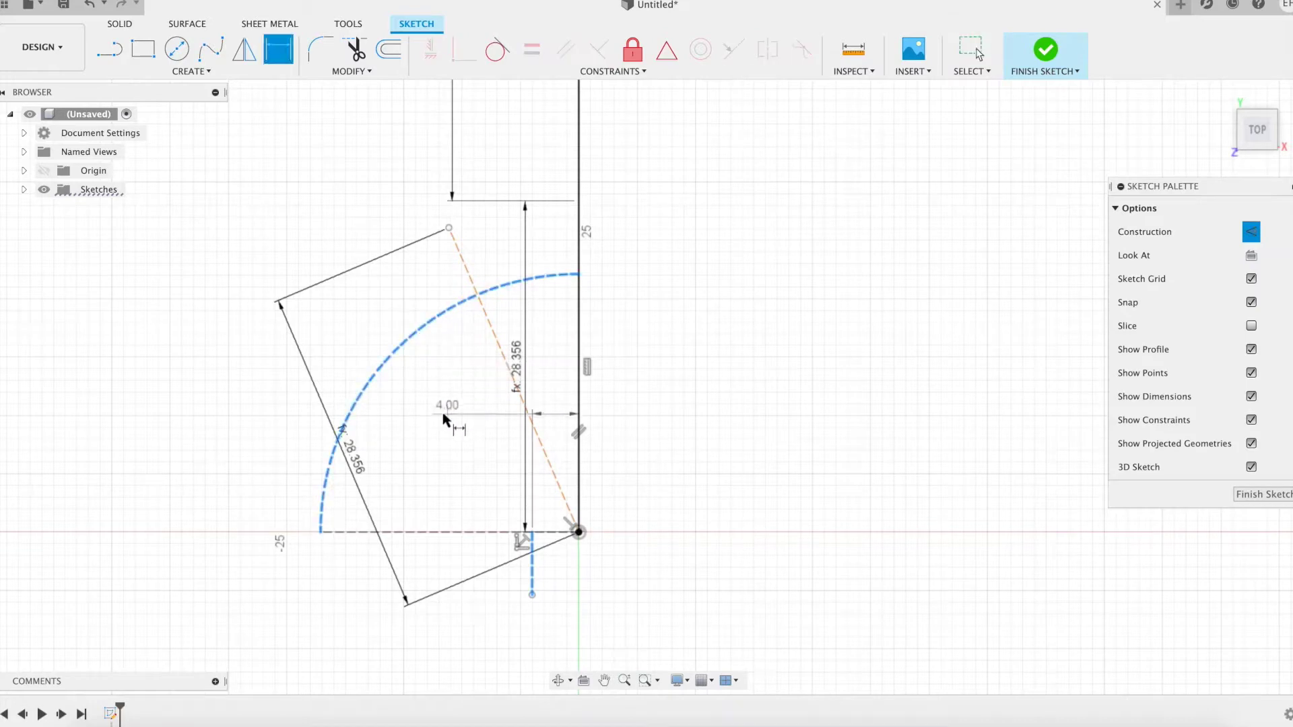
click(387, 361)
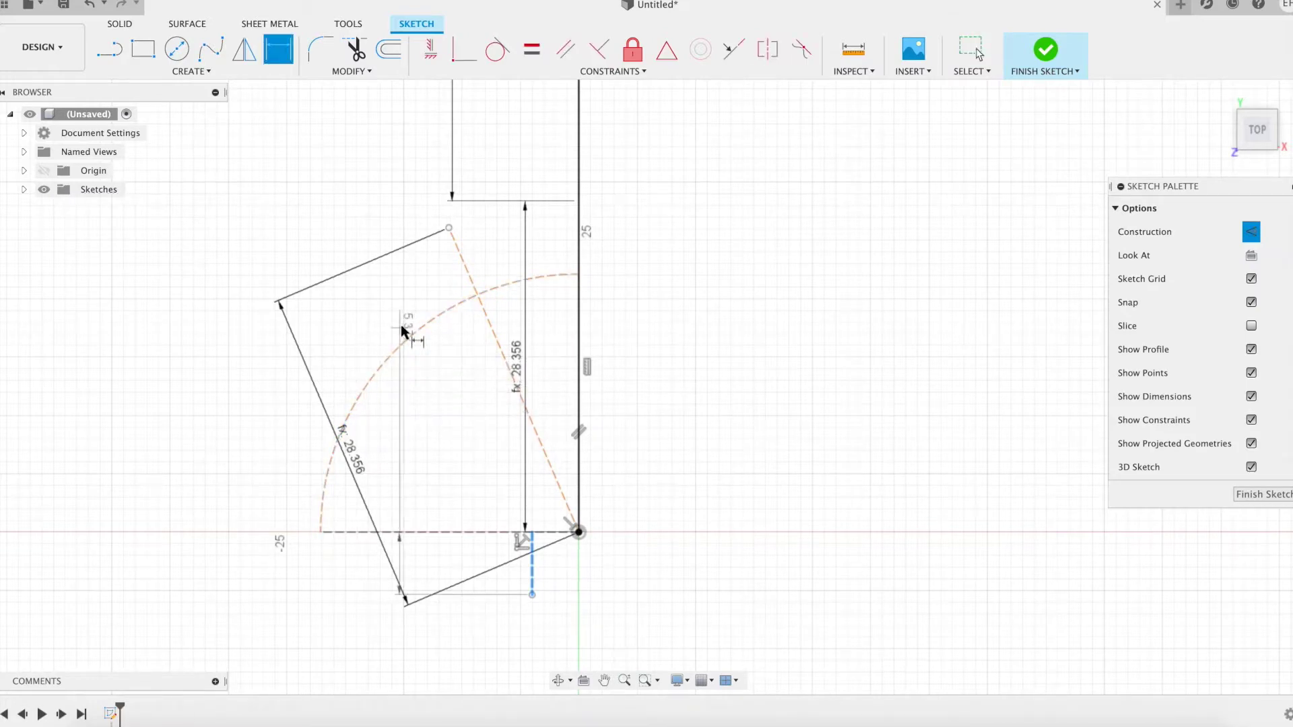
key(Escape)
key(d)
click(398, 352)
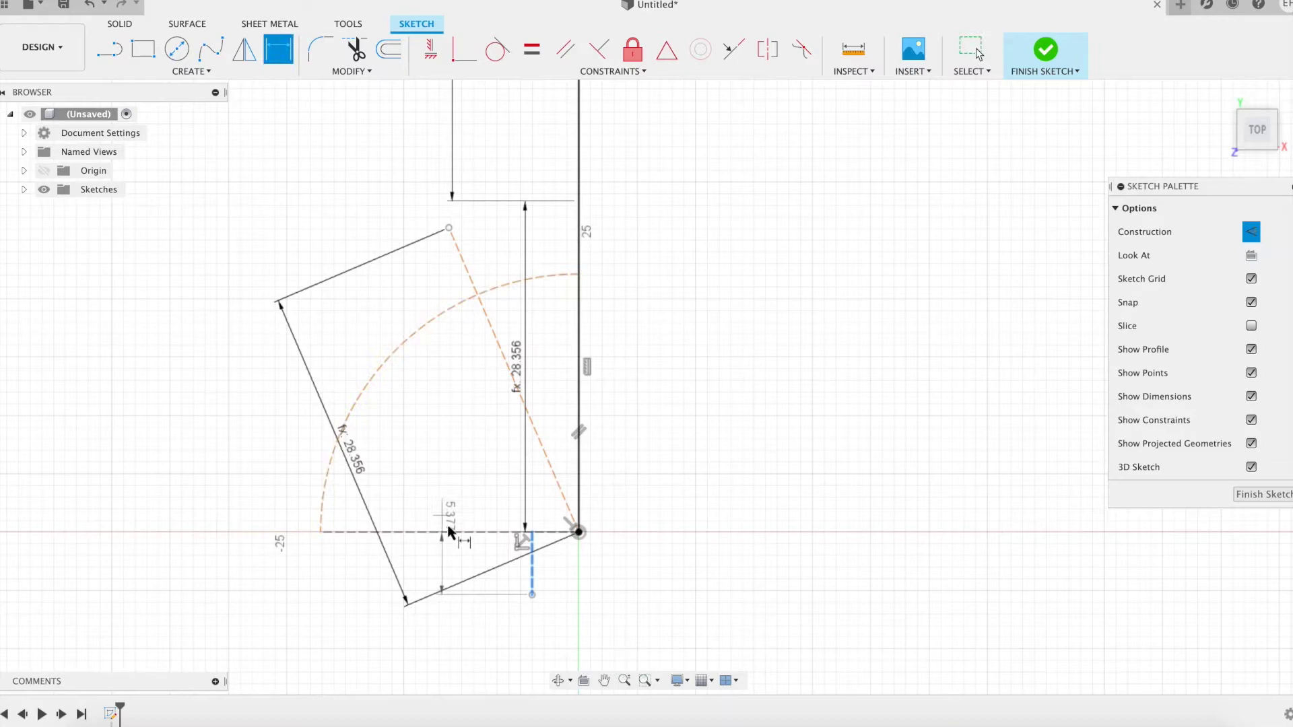
key(Escape)
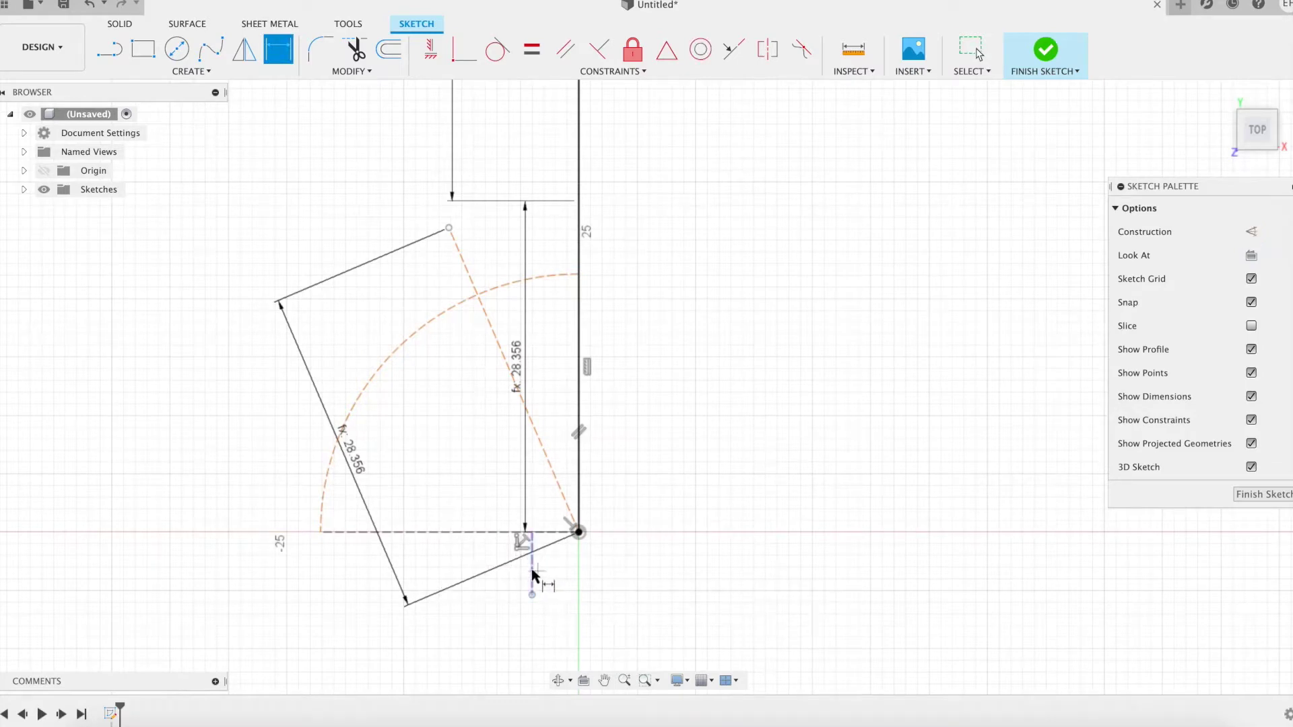
Dimension the length of the short vertical construction line as diam.
click(532, 574)
text(diam)
key(Return)
key(Return)
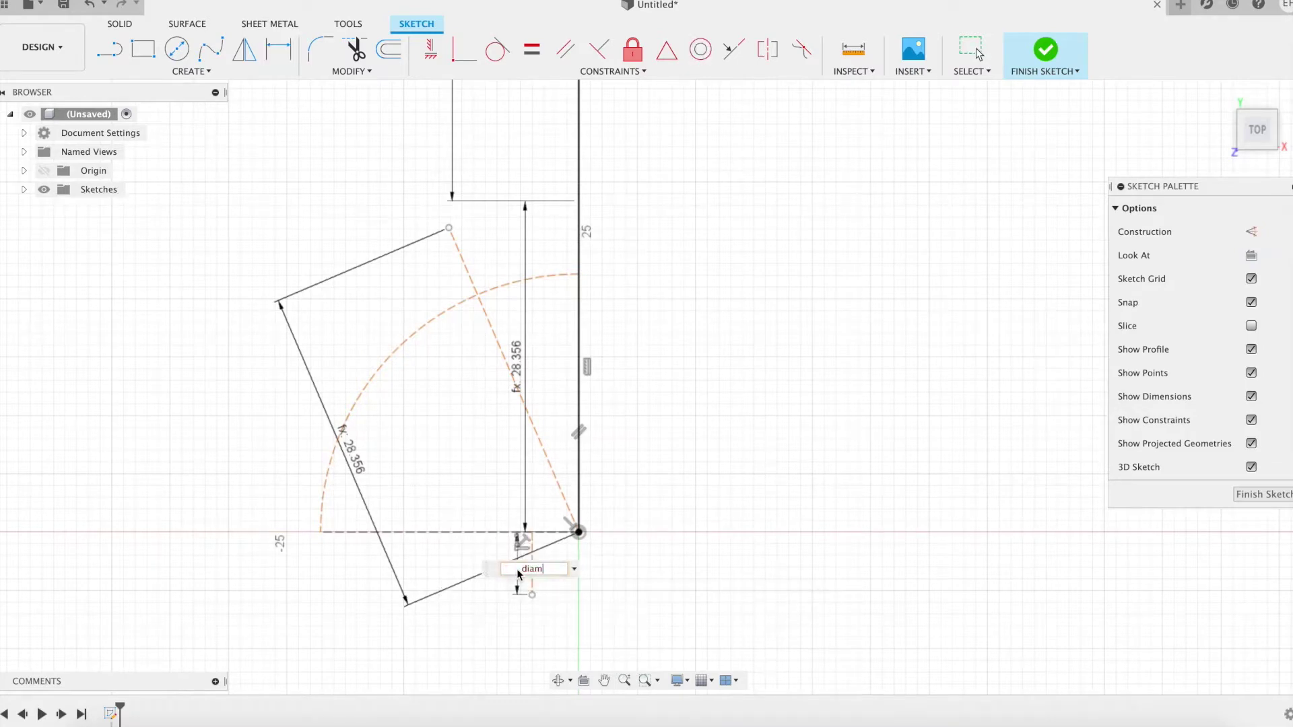
Dimension the angle between the slanted construction line and the vertical line as angle*2.
click(535, 442)
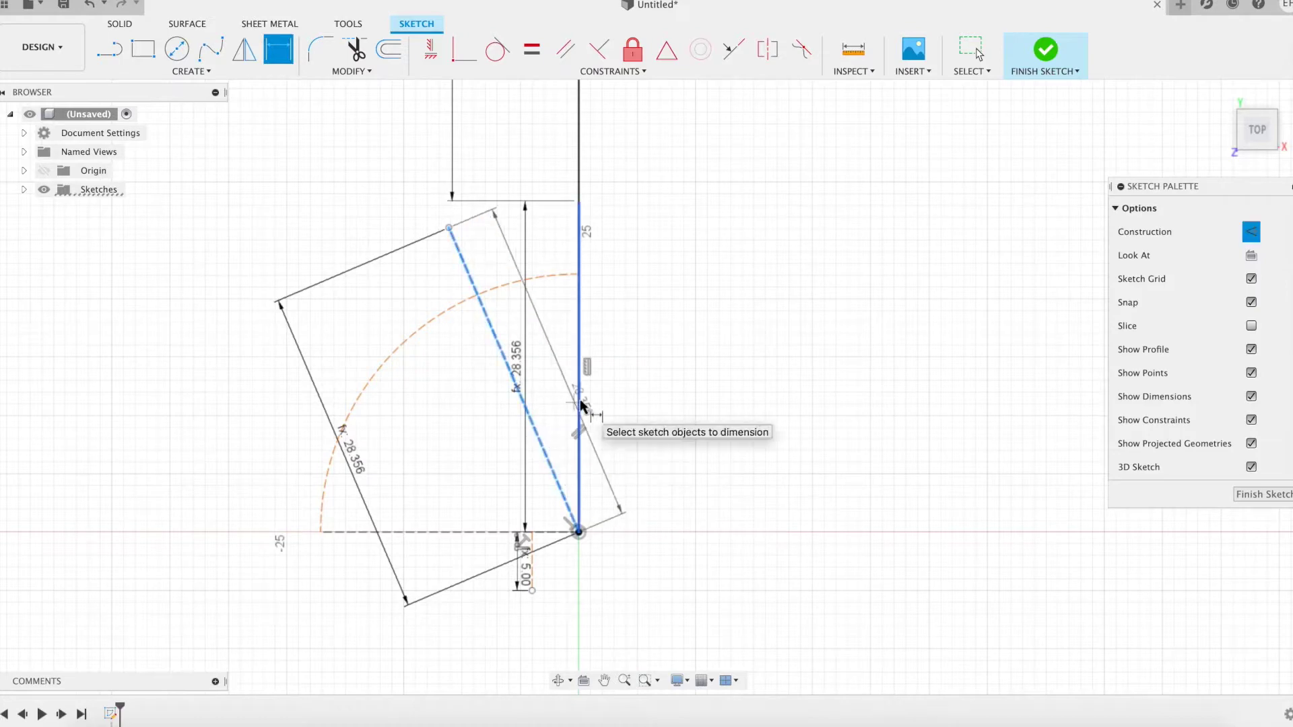
click(578, 411)
click(552, 359)
text(angle*2)
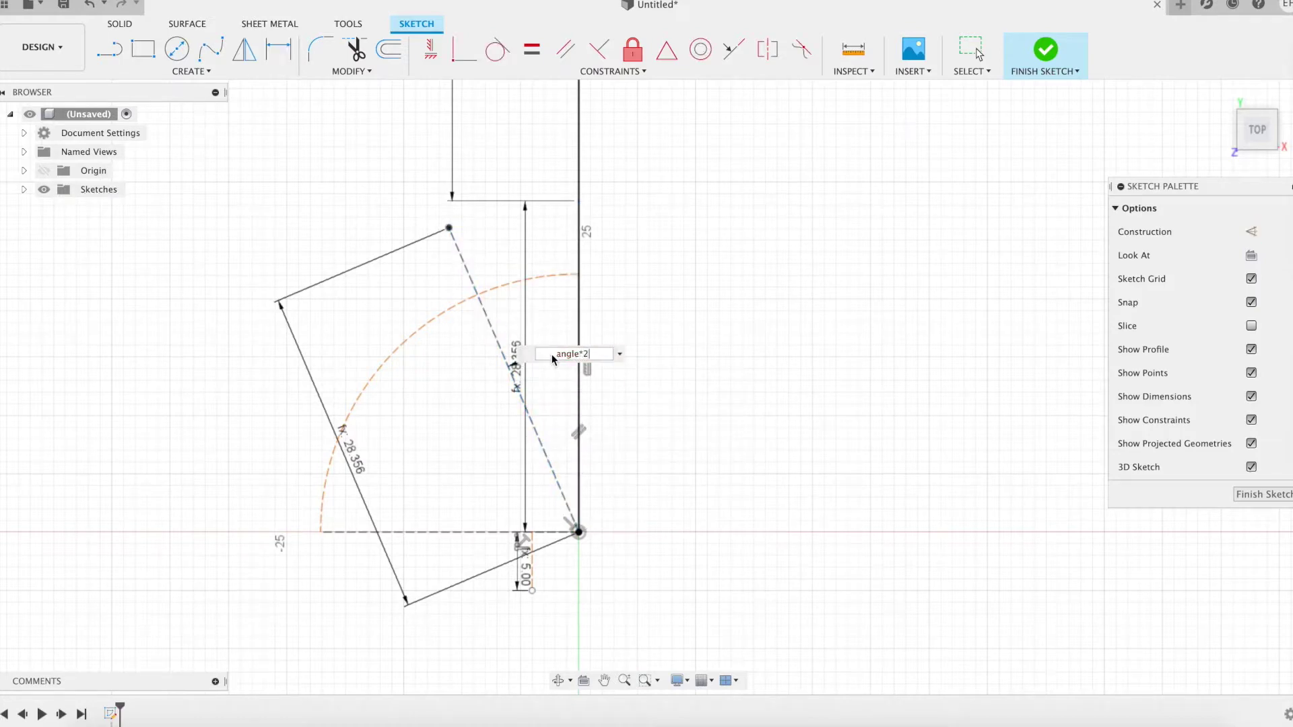
key(Return)
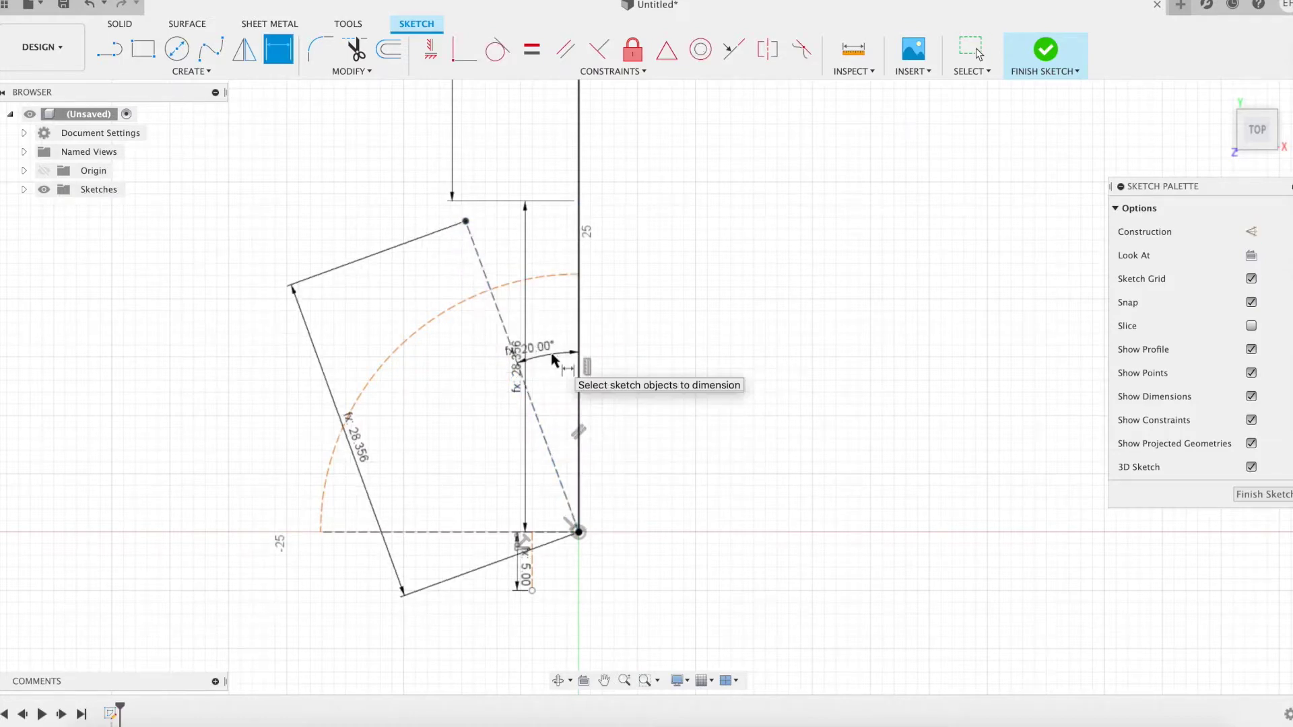
Dimension the construction arc's radius as segment-2*diam.
click(402, 353)
click(416, 394)
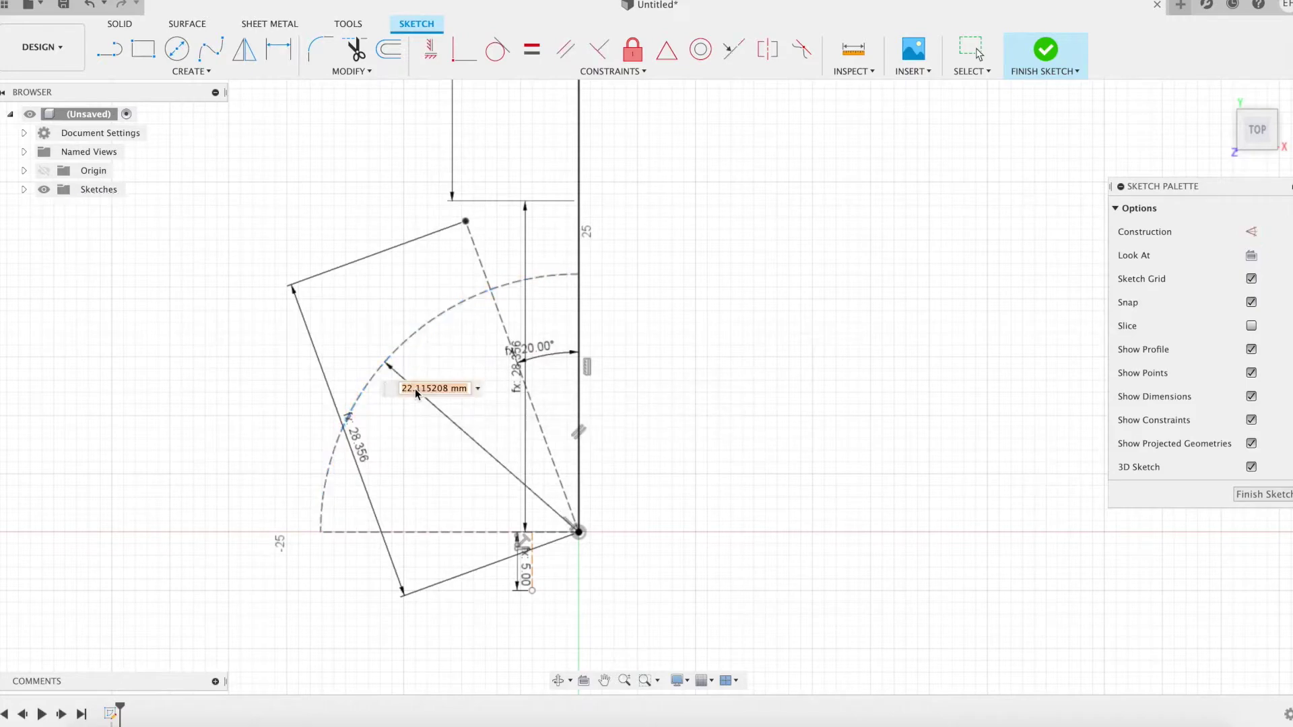
text(segm)
key(Tab)
text(-2*di)
key(Tab)
key(Return)
key(Escape)
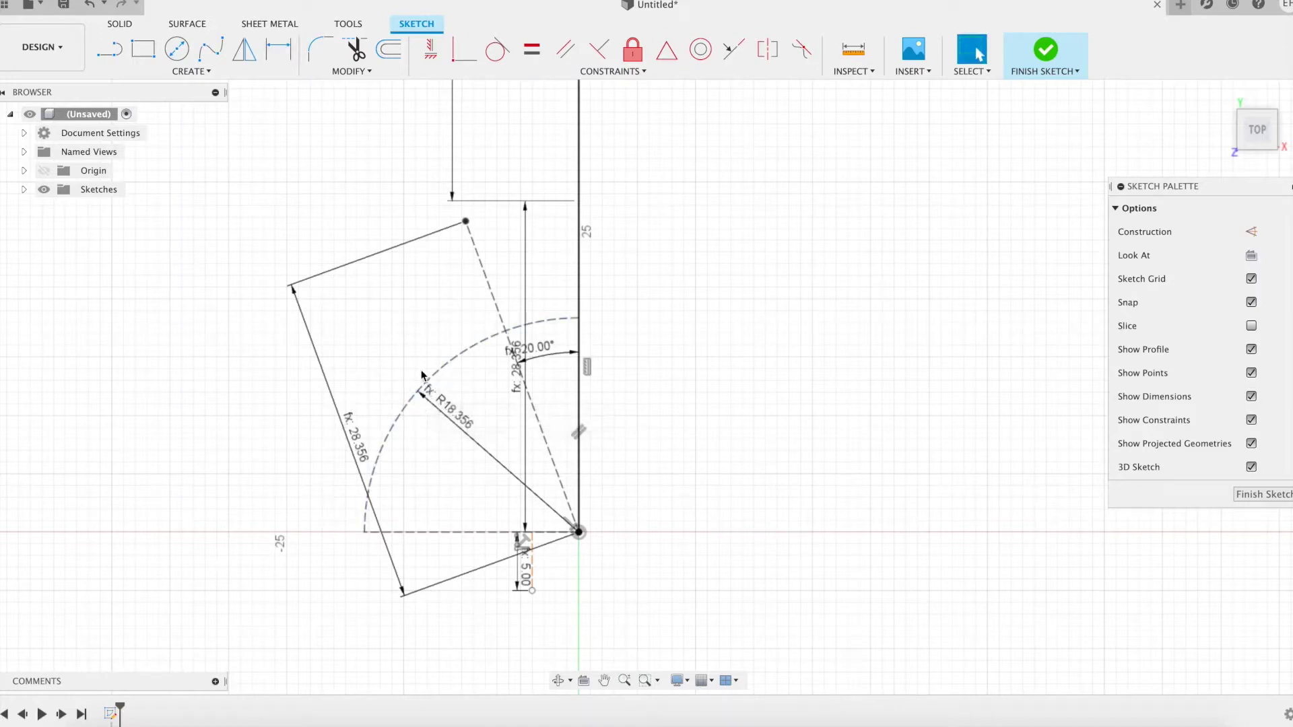
Rearrange the sketch dimensions: bring the slanted line's length beside it, raise the angle, and place both vertical lengths on the vertical line's other side.
scroll(711, 358, down, 2)
middle_drag(646, 406, 571, 463)
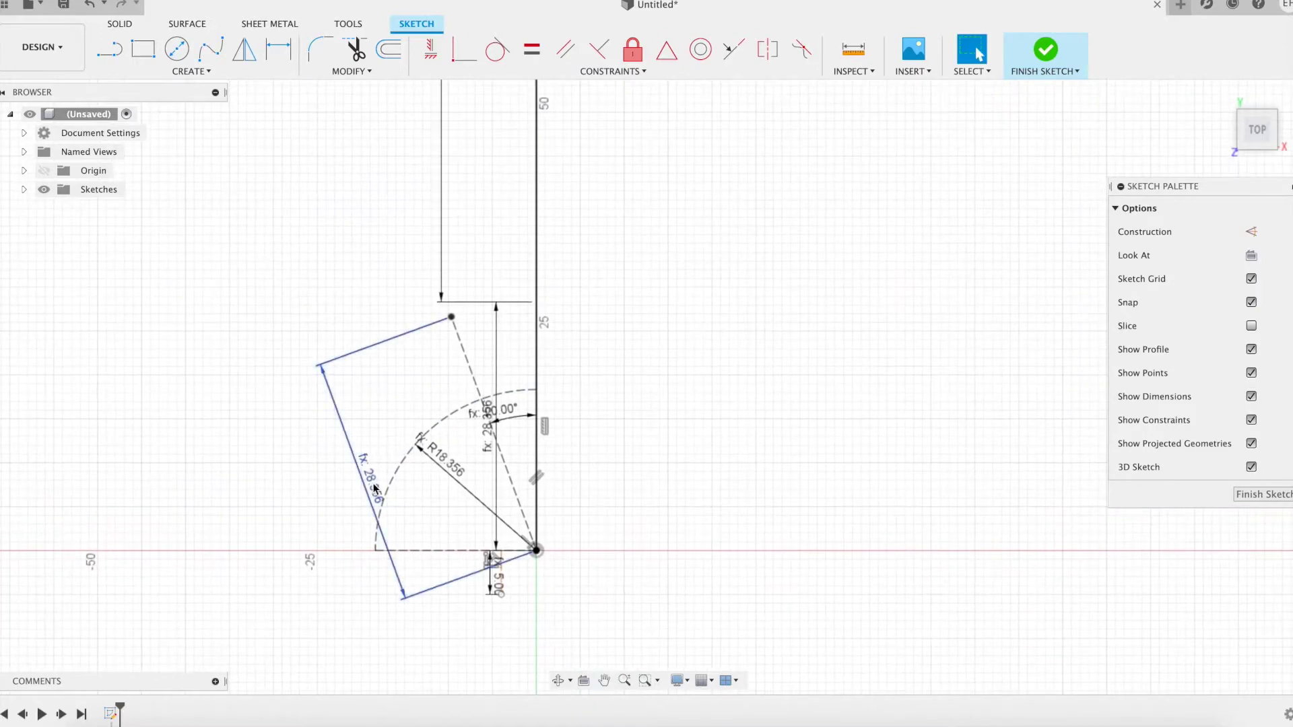
drag(373, 489, 433, 472)
drag(506, 409, 492, 363)
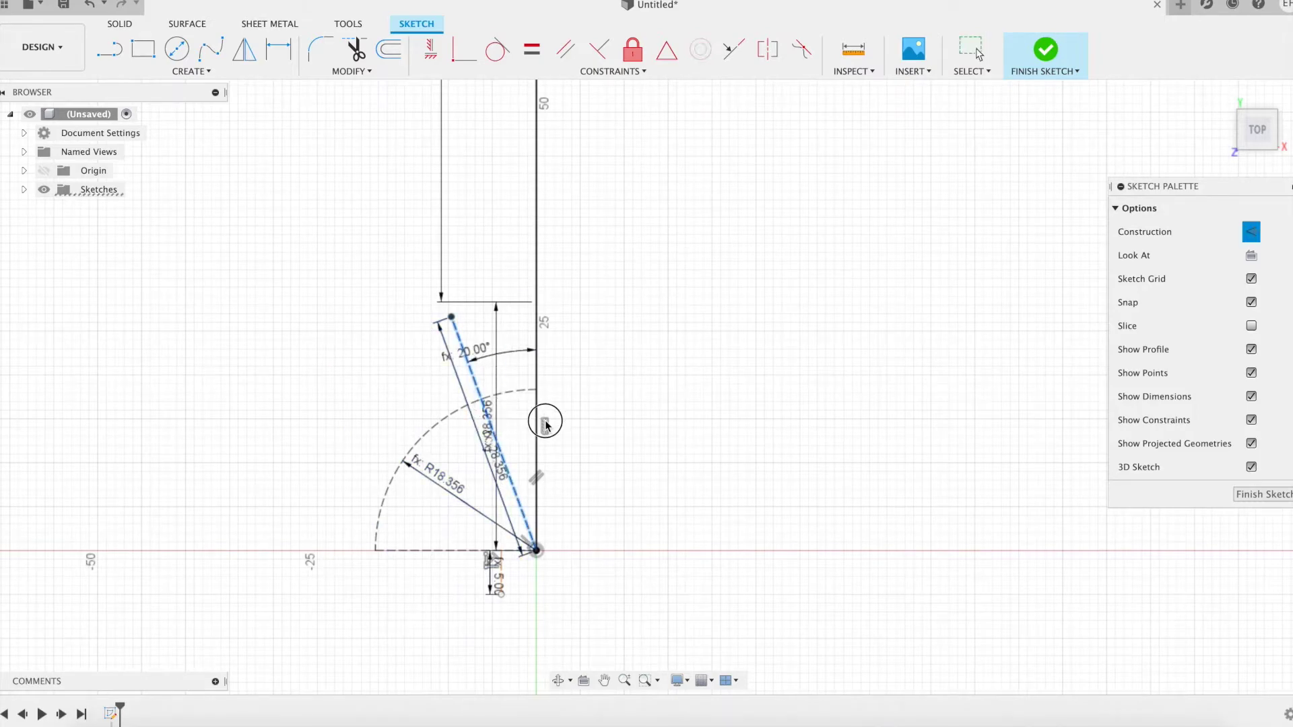
drag(490, 412, 574, 426)
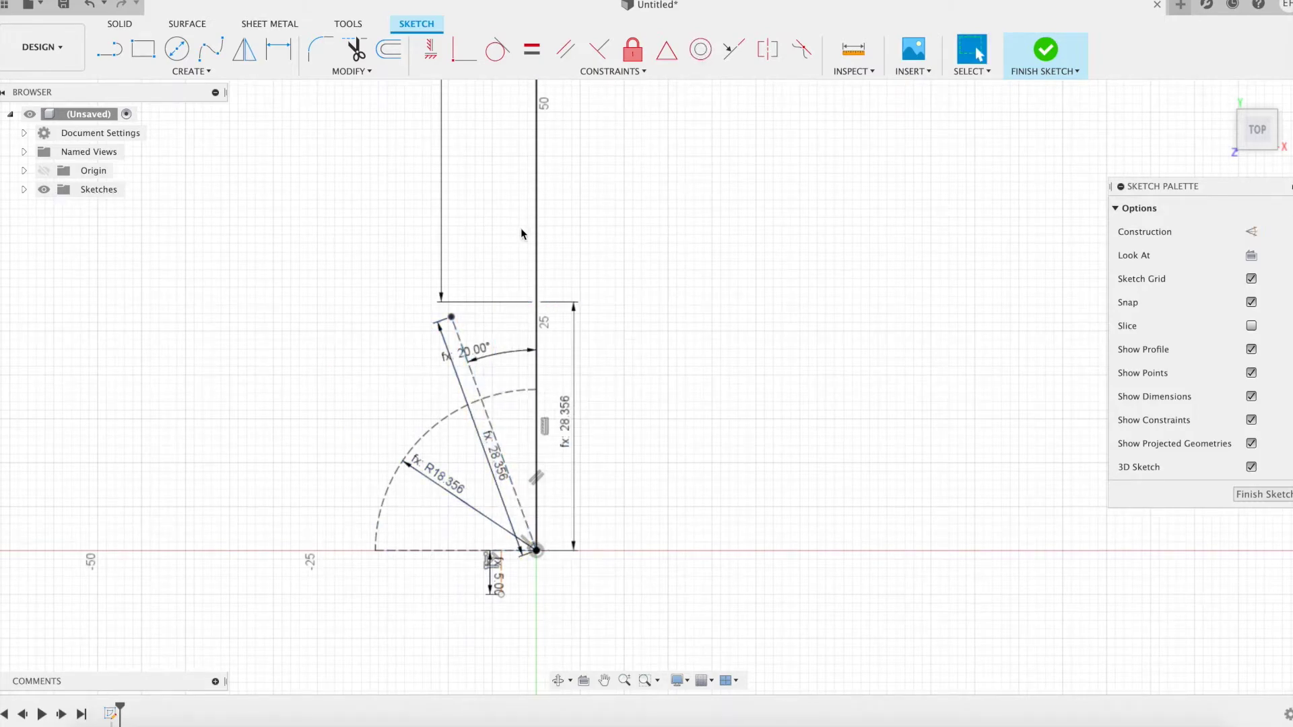
scroll(521, 234, down, 3)
middle_drag(522, 234, 516, 285)
drag(438, 180, 538, 220)
scroll(493, 525, up, 4)
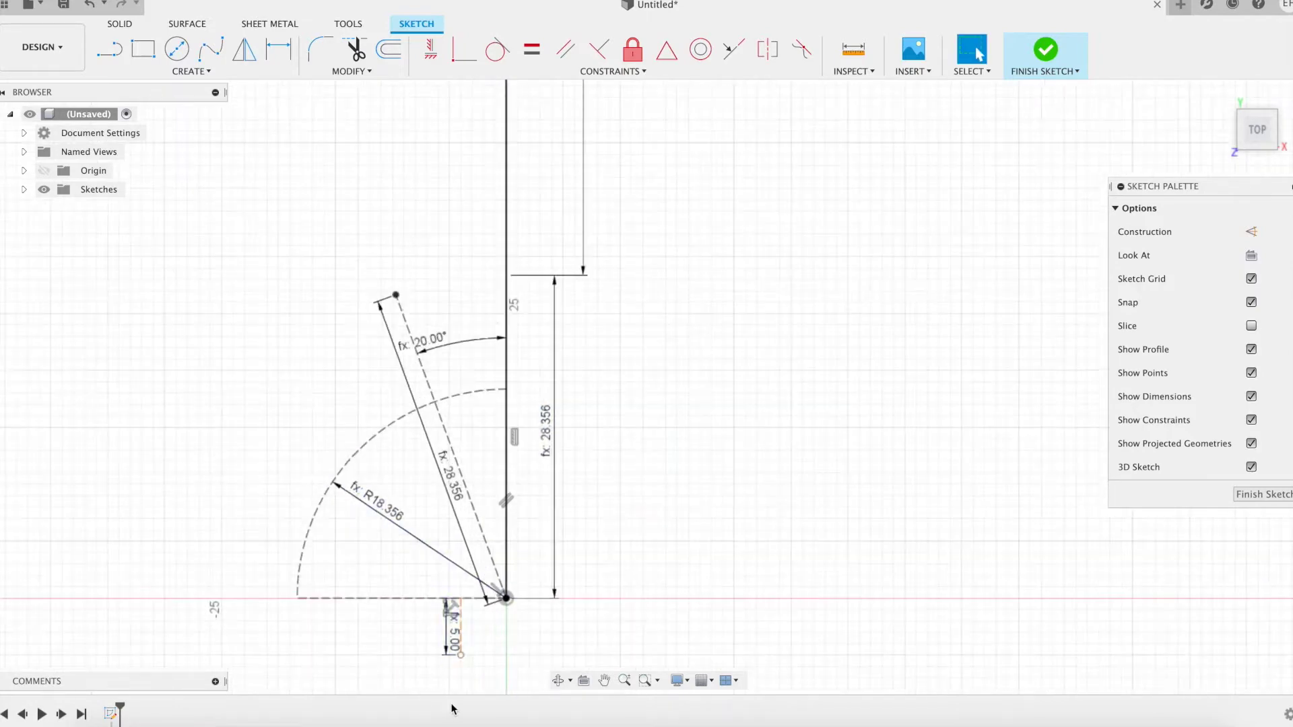
Dimension the horizontal distance from the short vertical construction line to the origin as diam.
scroll(498, 629, up, 3)
middle_drag(493, 635, 495, 595)
key(d)
click(425, 576)
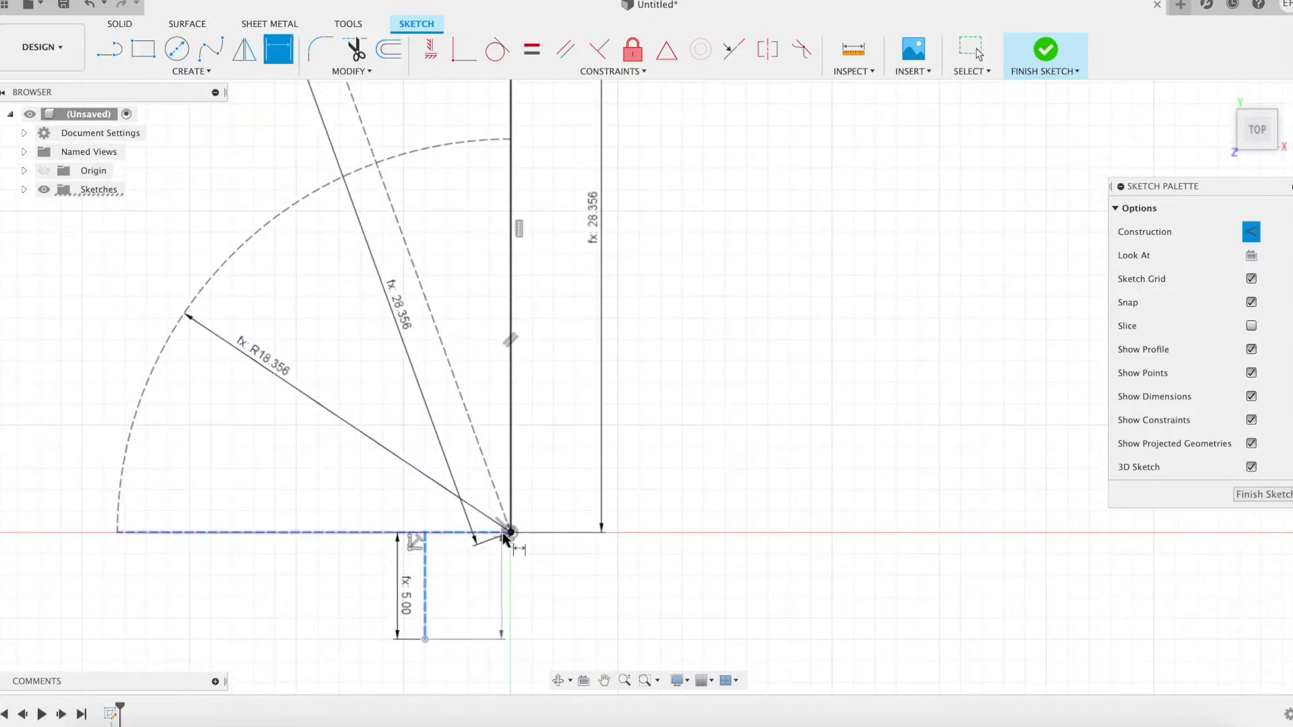
click(505, 534)
click(488, 571)
text(d)
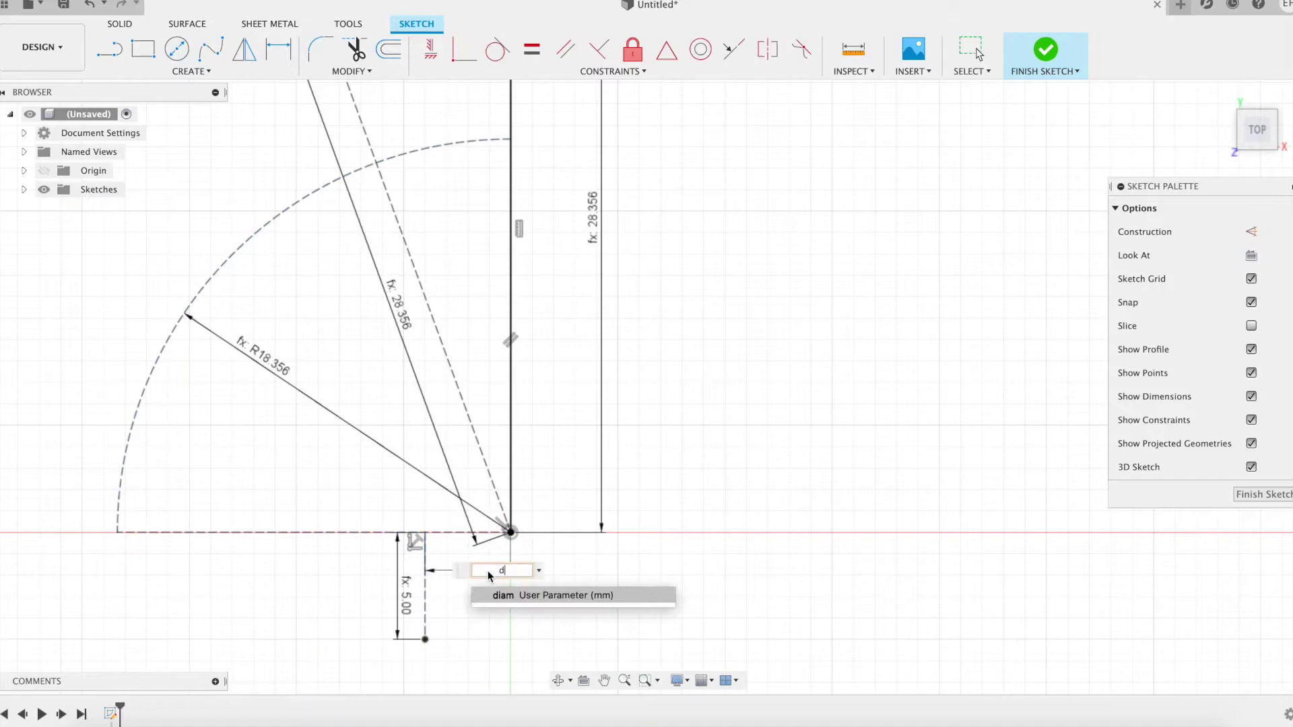
text(iam)
key(Return)
key(Return)
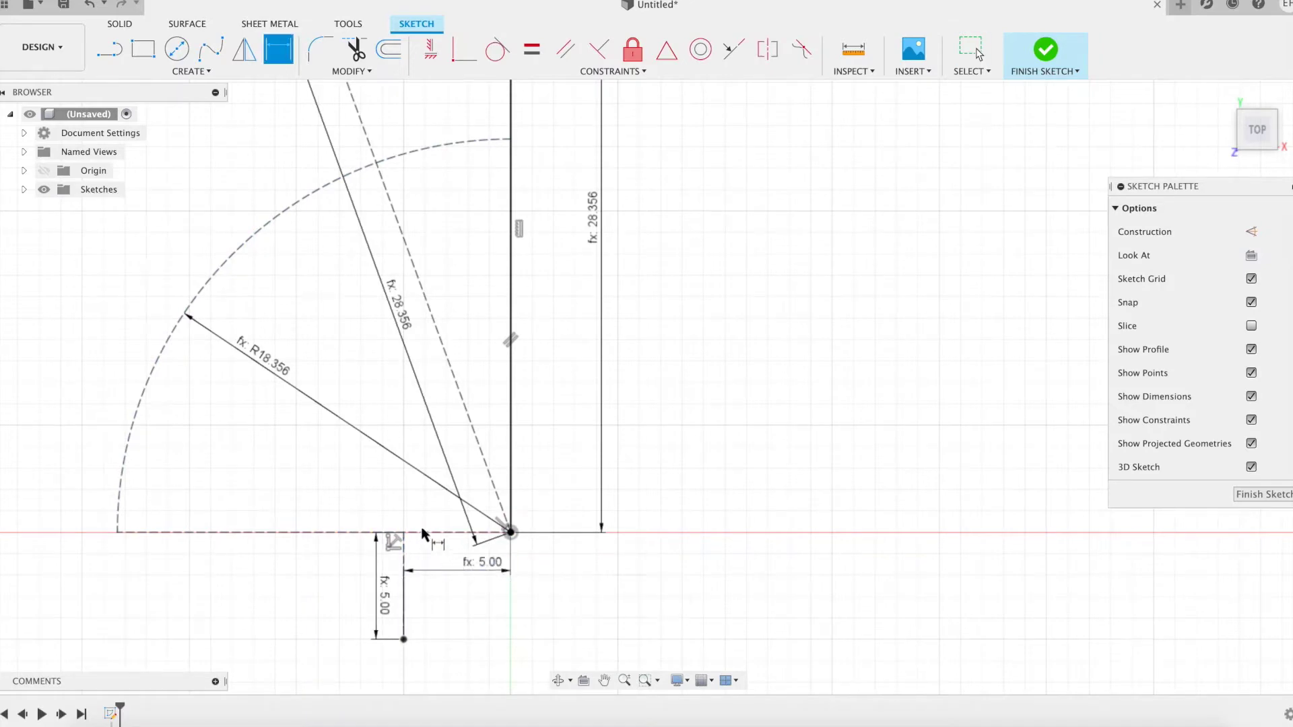
key(Escape)
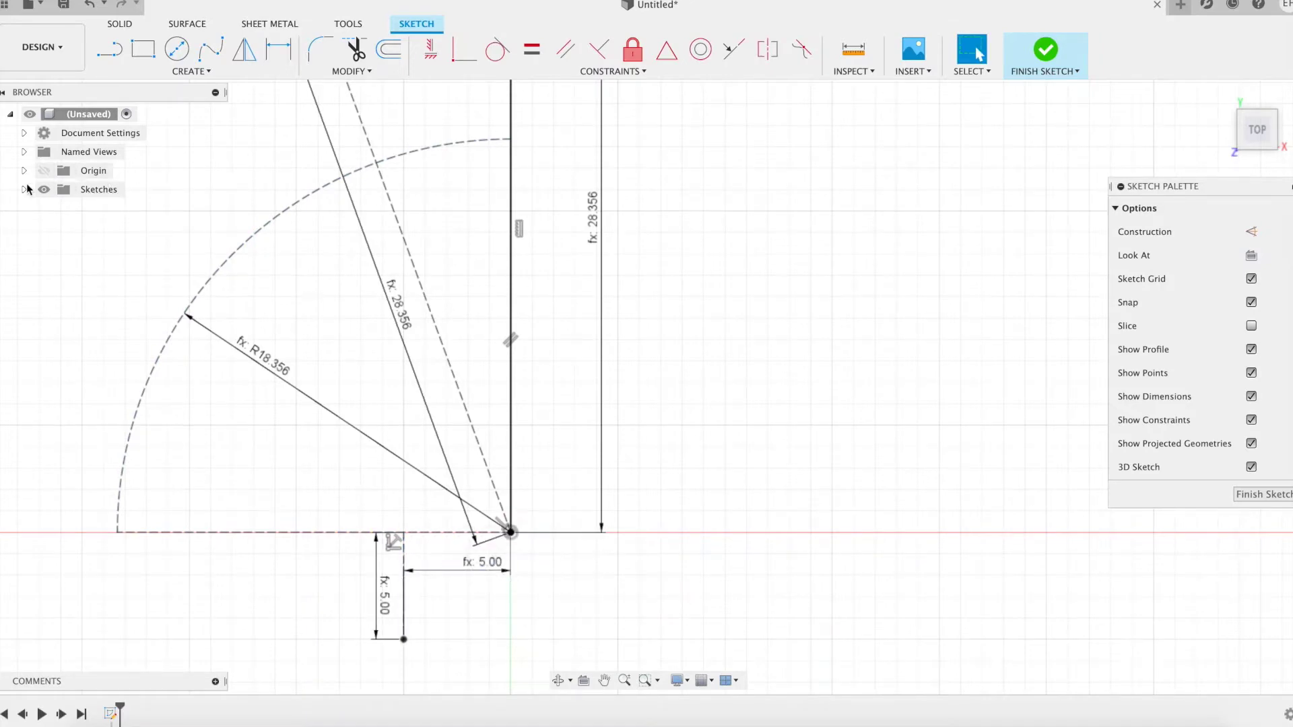
Break the lower vertical line where the arc meets it and convert the piece above the arc to construction geometry.
scroll(179, 255, up, 1)
scroll(176, 251, down, 3)
middle_drag(706, 363, 823, 437)
scroll(775, 300, down, 2)
middle_drag(779, 303, 751, 334)
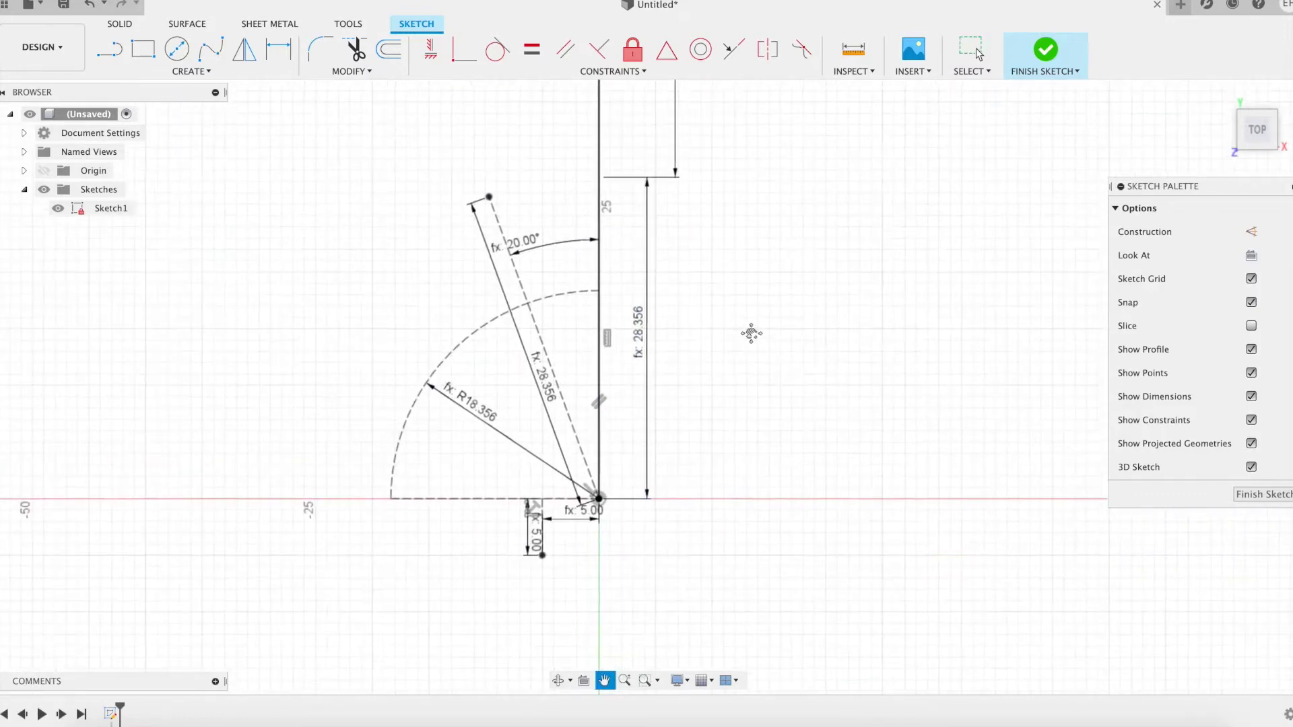
click(343, 72)
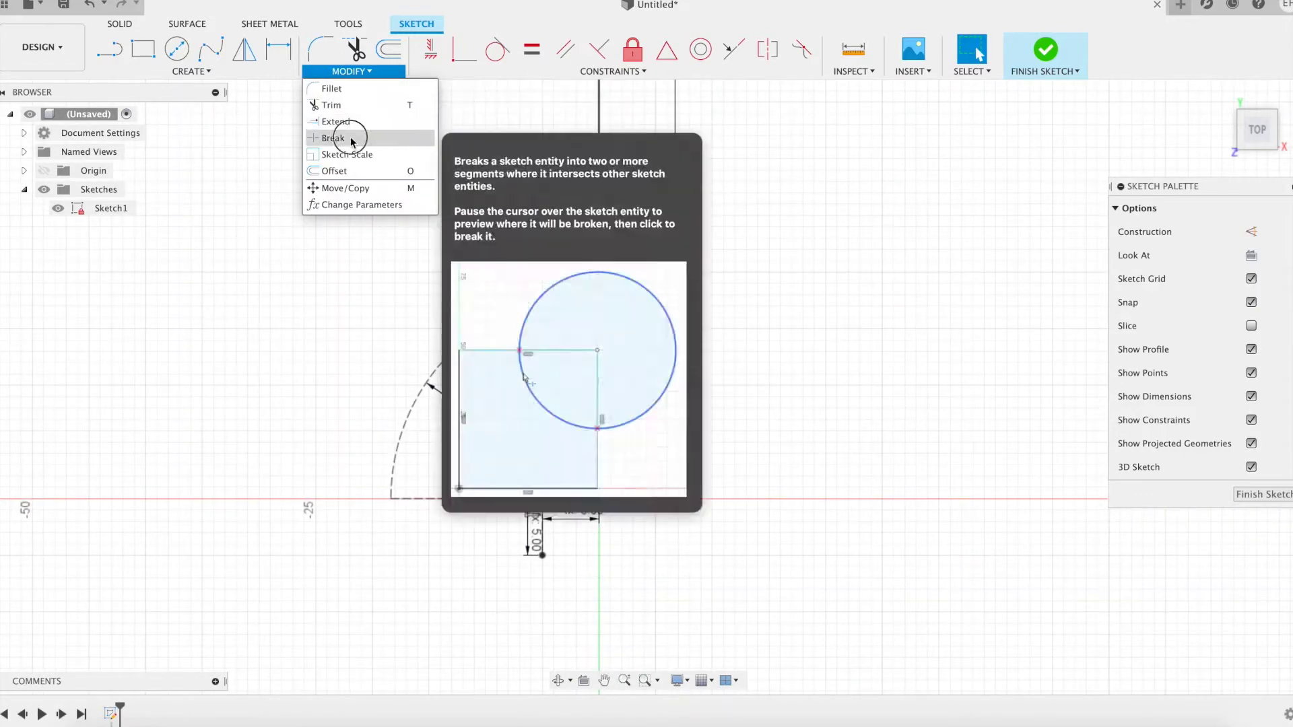
click(337, 136)
click(600, 311)
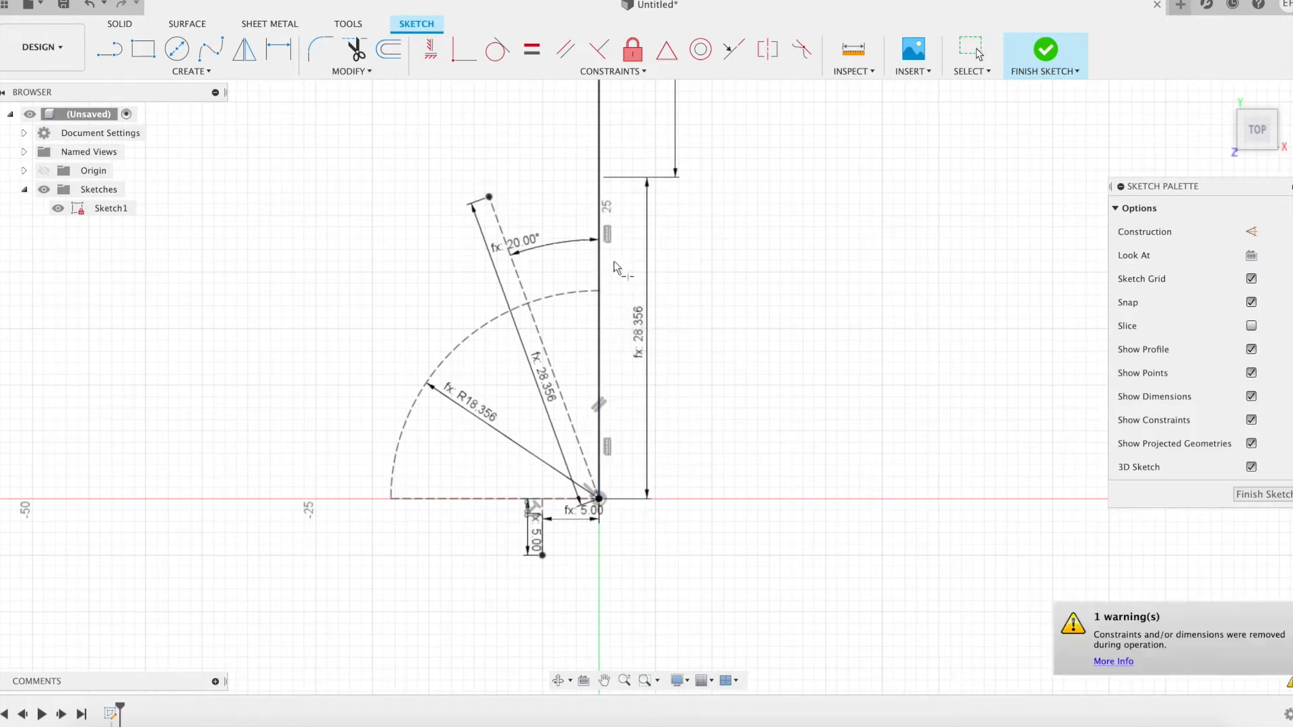
key(Escape)
click(599, 266)
key(x)
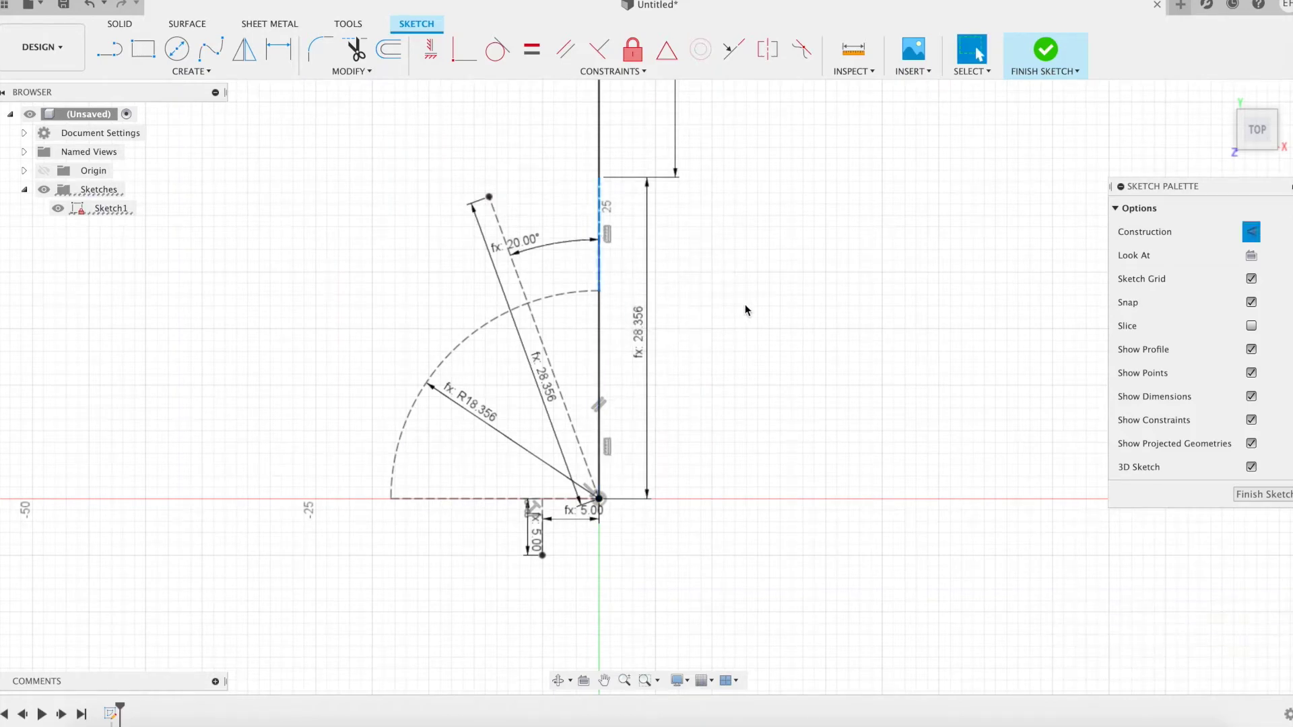
click(759, 321)
Finish the sketch and construct a plane along the long line's path, at its far end.
mouse_move(794, 350)
middle_down()
mouse_move(875, 406)
mouse_move(834, 398)
middle_up()
scroll(874, 406, down, 4)
click(1044, 70)
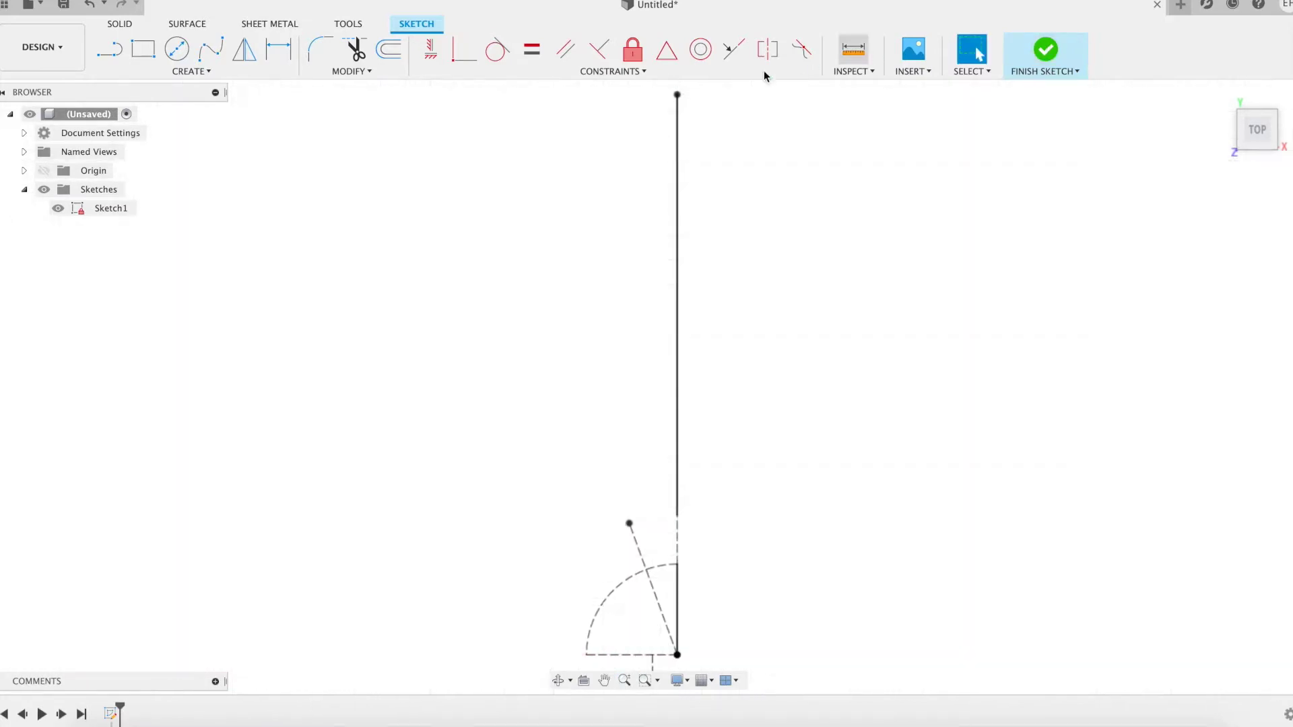
mouse_move(851, 280)
shift+middle_down()
mouse_move(857, 394)
mouse_move(883, 407)
mouse_move(646, 106)
shift+middle_up()
click(653, 71)
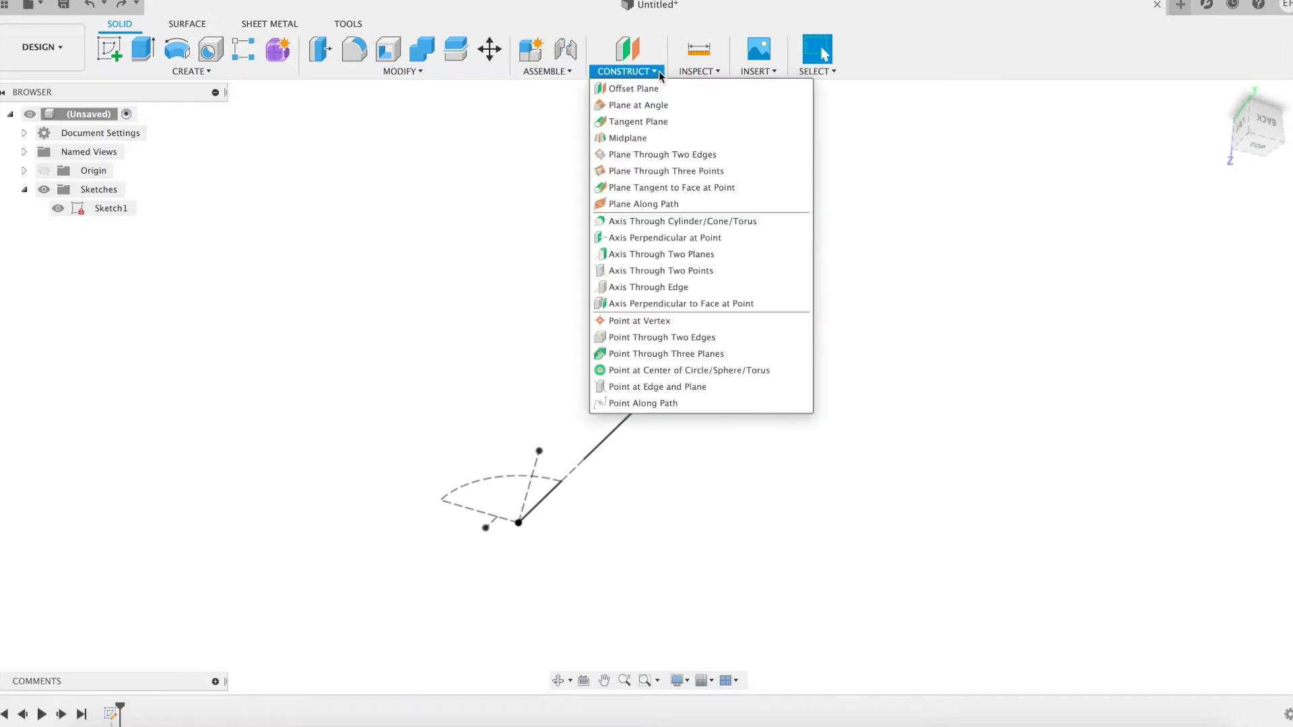
click(671, 204)
click(782, 267)
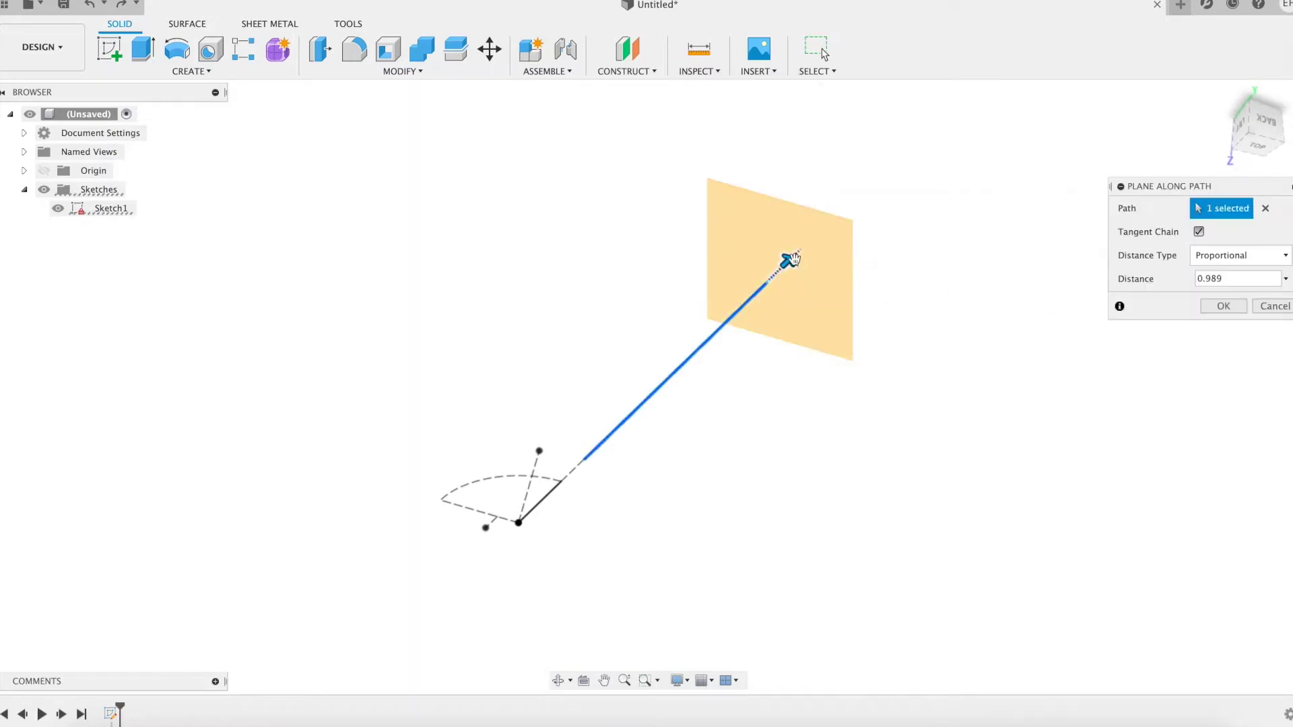
drag(793, 260, 824, 245)
click(1217, 308)
Construct a second plane along the long line's path, at the end nearest the arc.
right_click(956, 388)
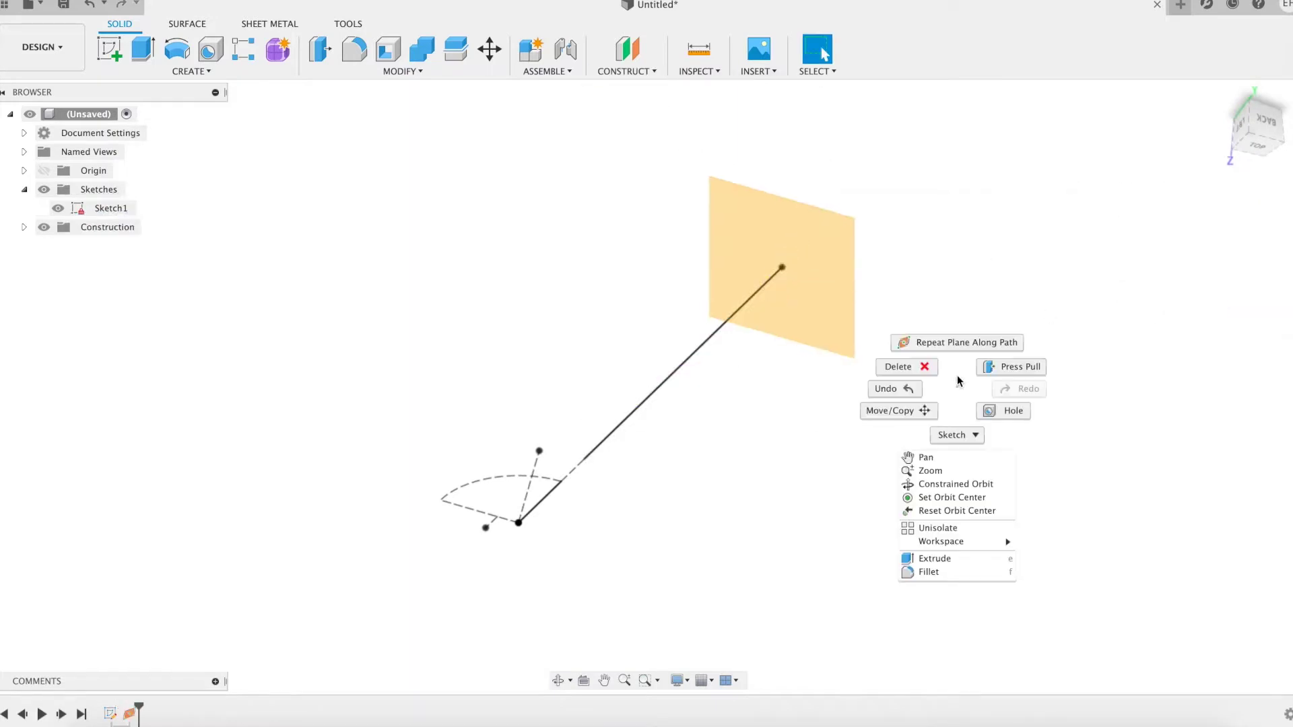
click(929, 341)
click(672, 378)
drag(620, 421, 592, 450)
click(1223, 307)
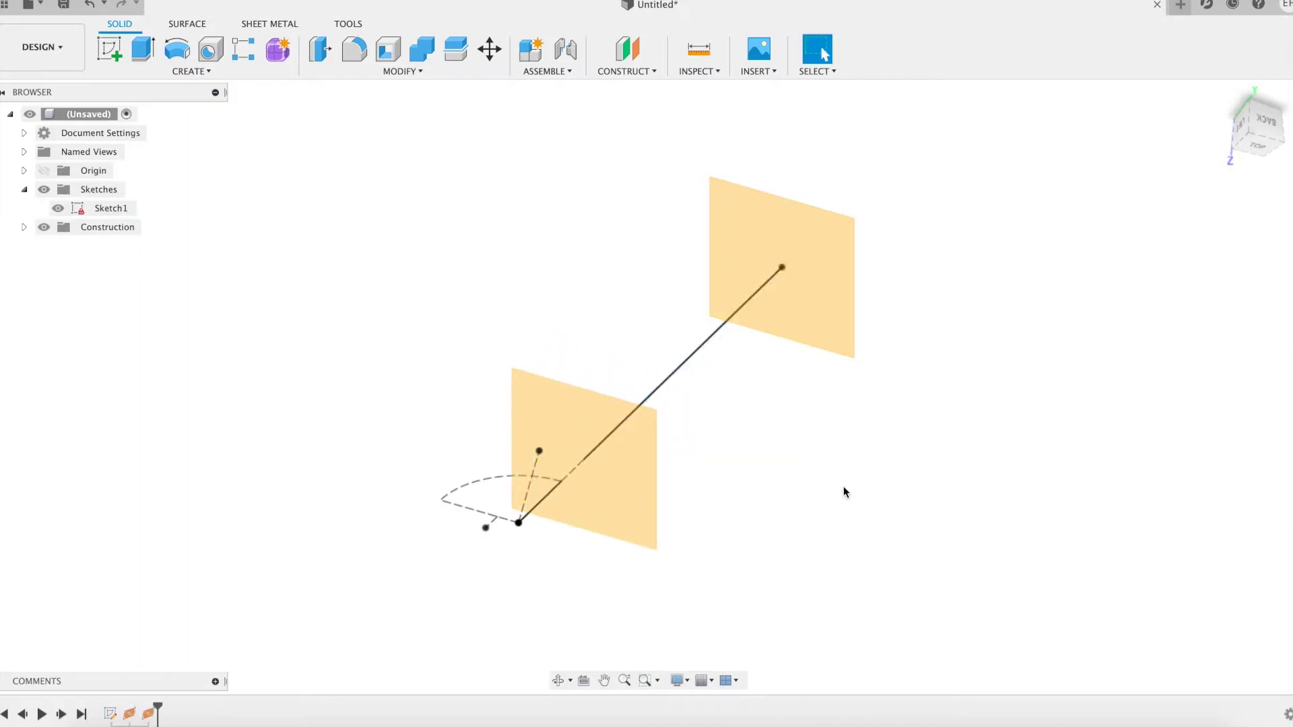
Create a sketch on the plane nearest the arc, hide Sketch1 and view the sketch plane straight on.
mouse_move(844, 490)
shift+middle_down()
mouse_move(846, 476)
mouse_move(835, 485)
shift+middle_up()
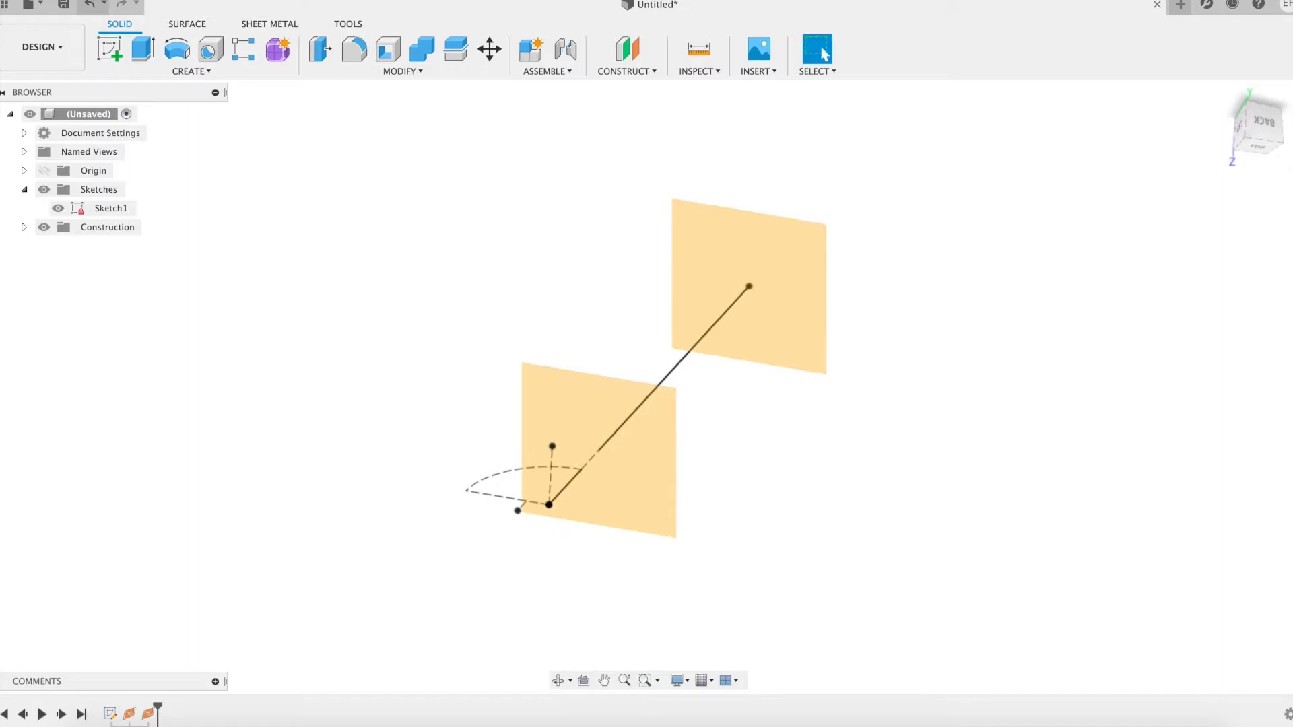
right_click(650, 468)
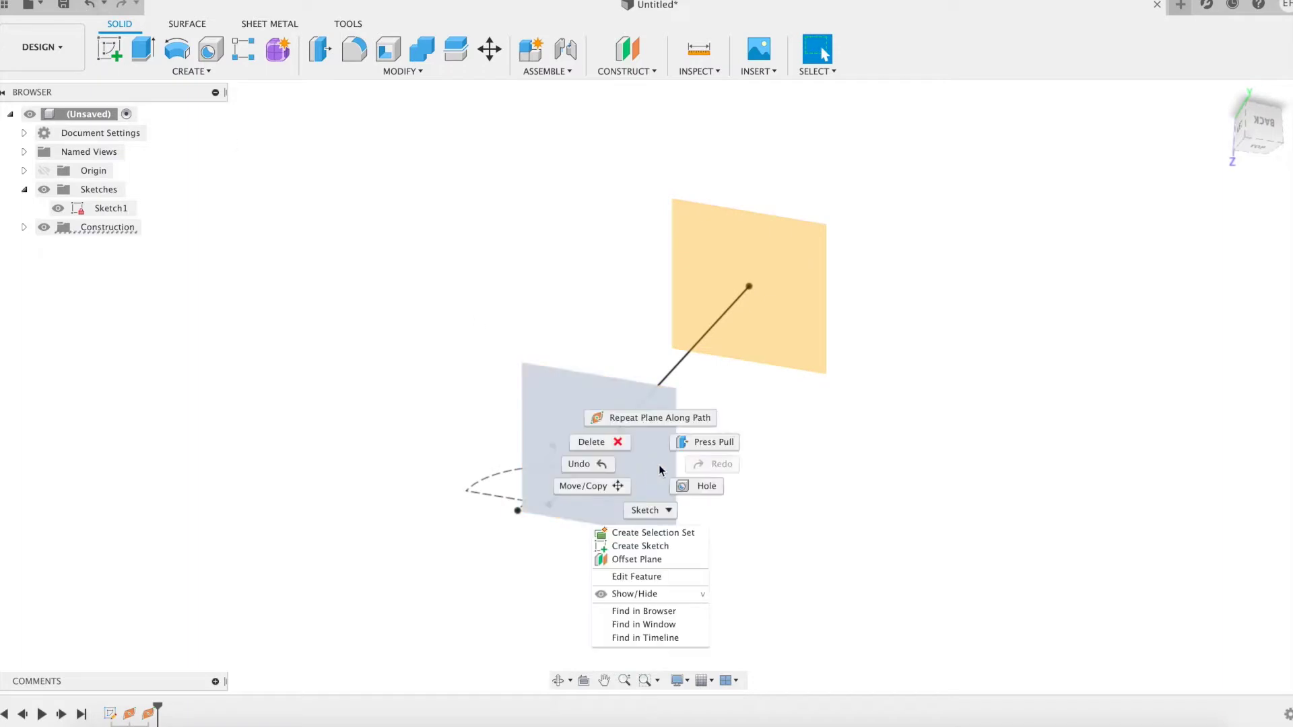
click(665, 544)
mouse_move(929, 301)
shift+middle_down()
mouse_move(938, 295)
mouse_move(908, 314)
shift+middle_up()
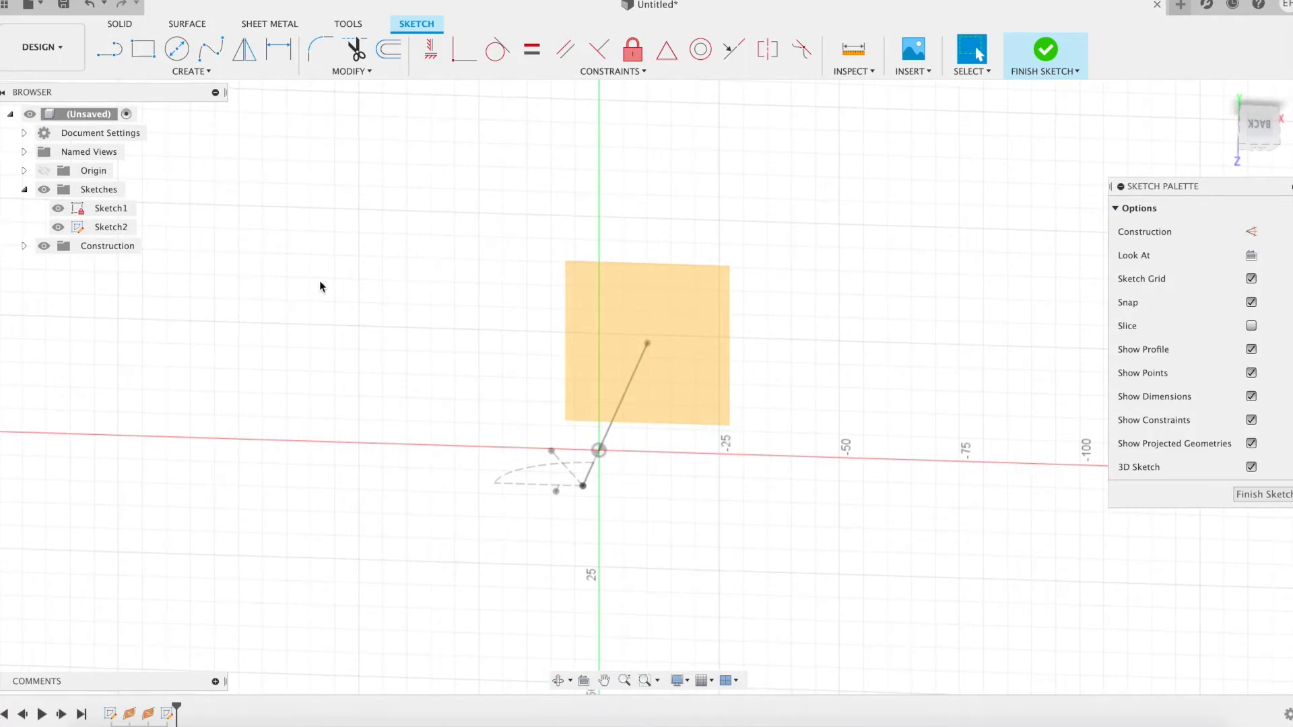
click(58, 208)
click(1258, 126)
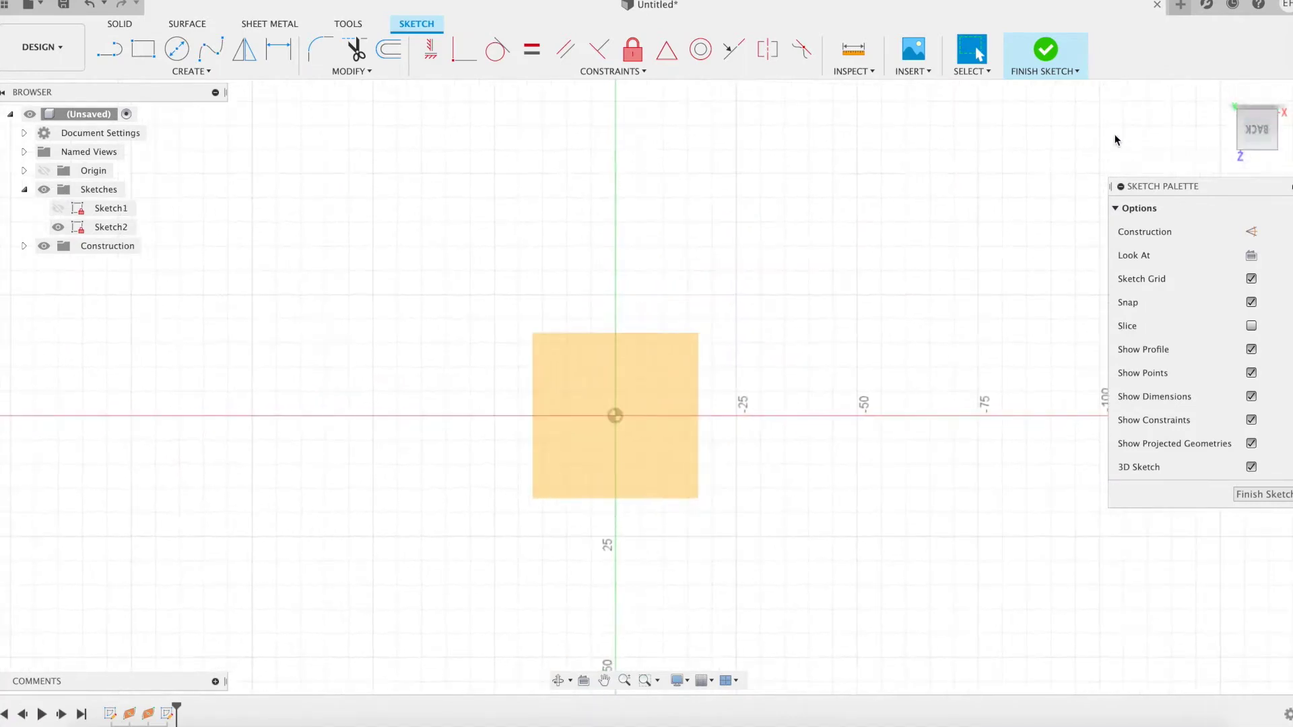
Draw a construction center rectangle at the origin, diam*2 high and diam*2 wide.
click(152, 50)
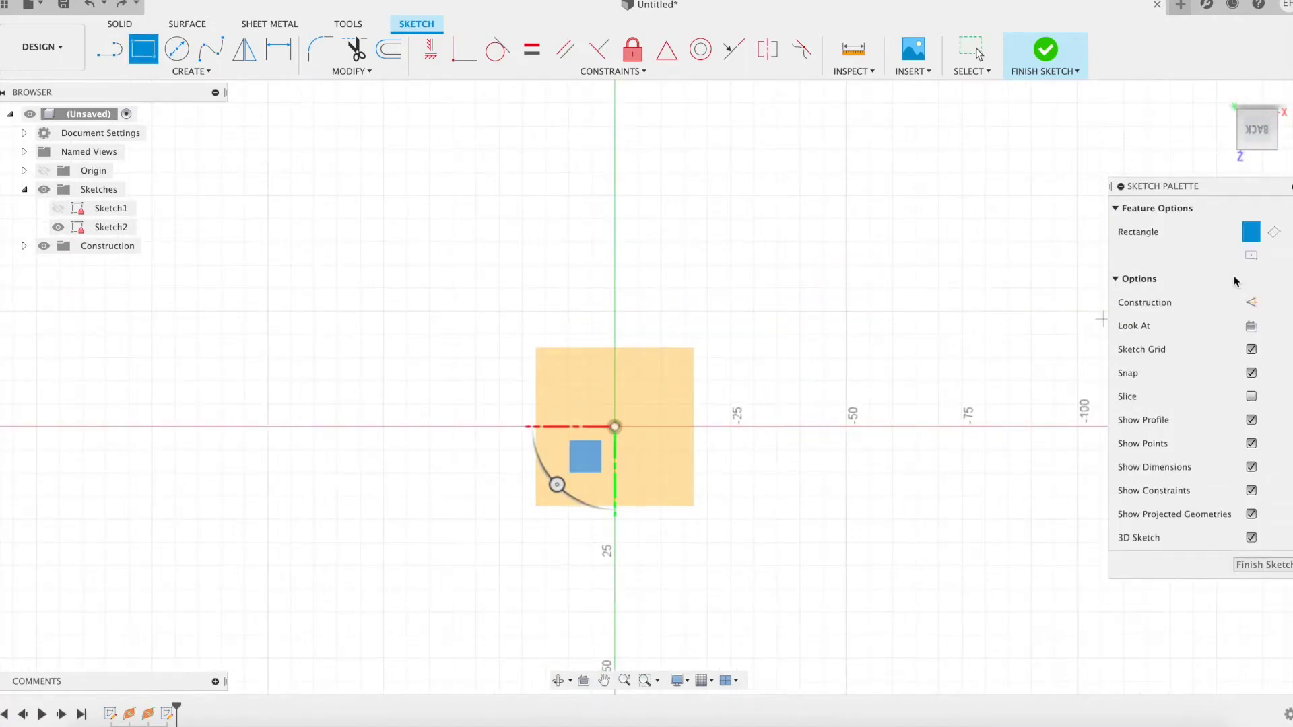
click(1251, 302)
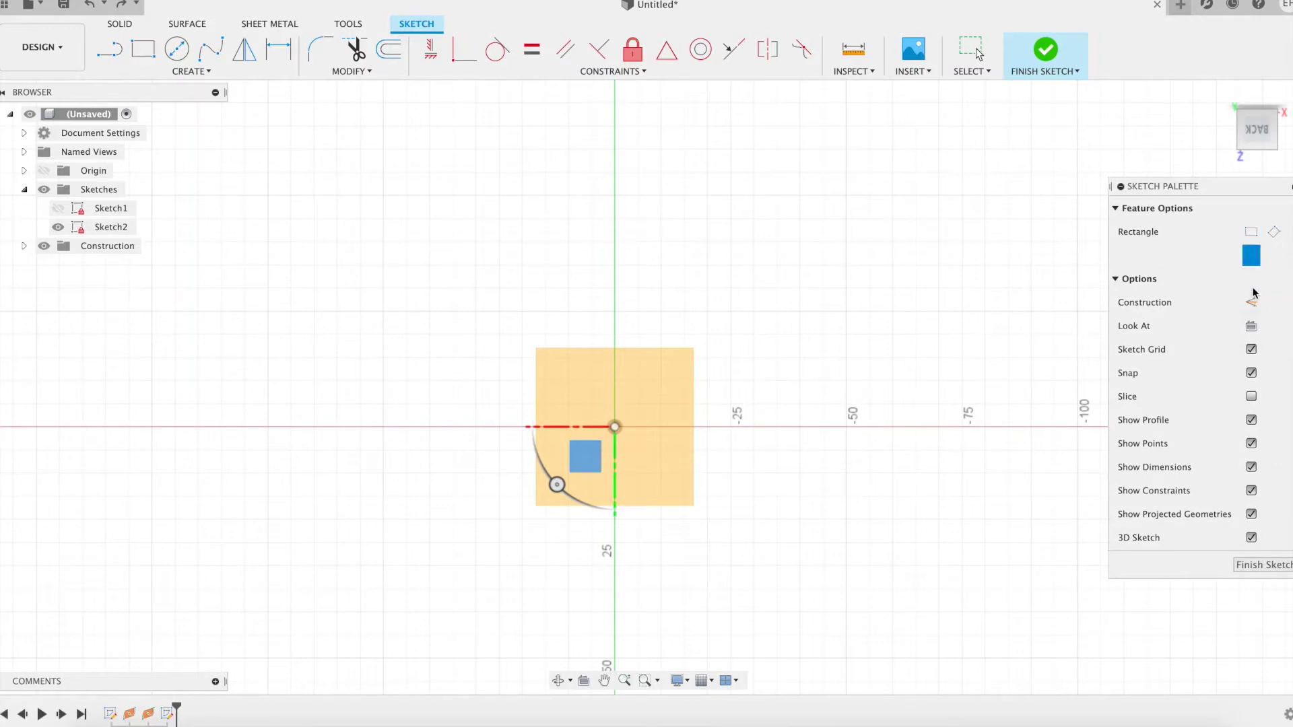
click(615, 427)
text(diam*2)
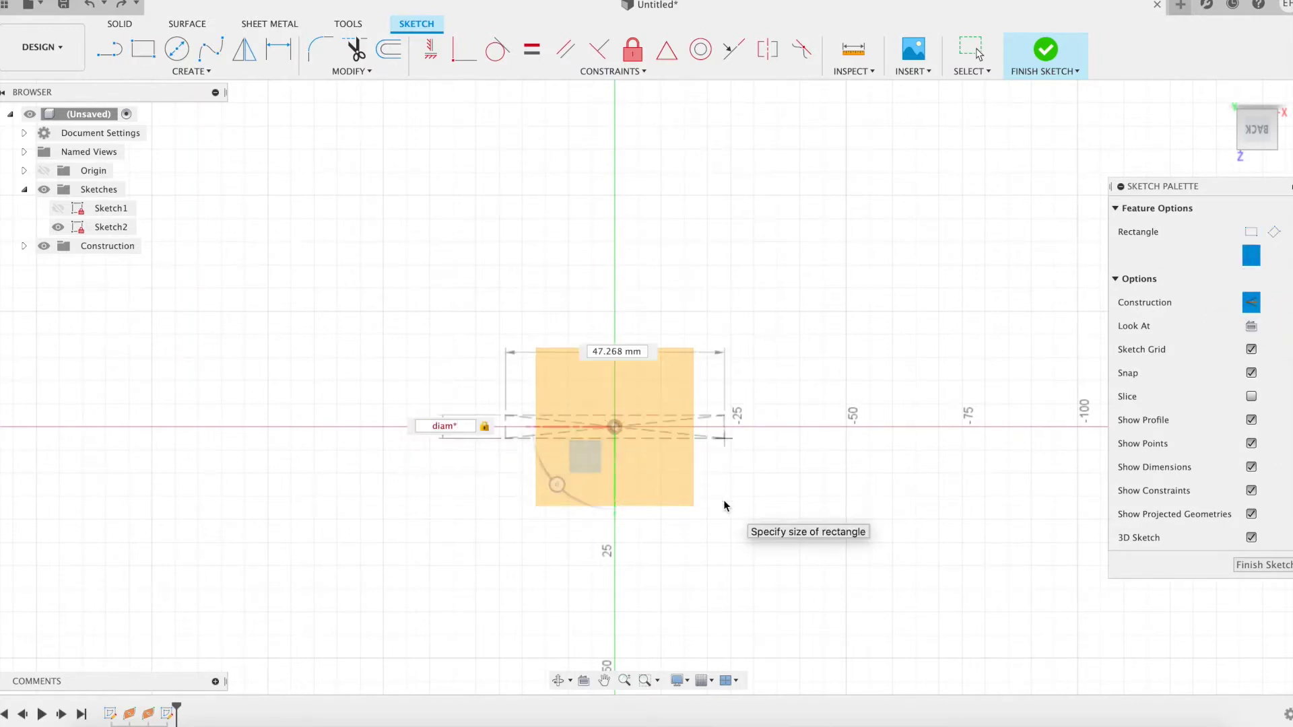
key(Tab)
text(diam*2)
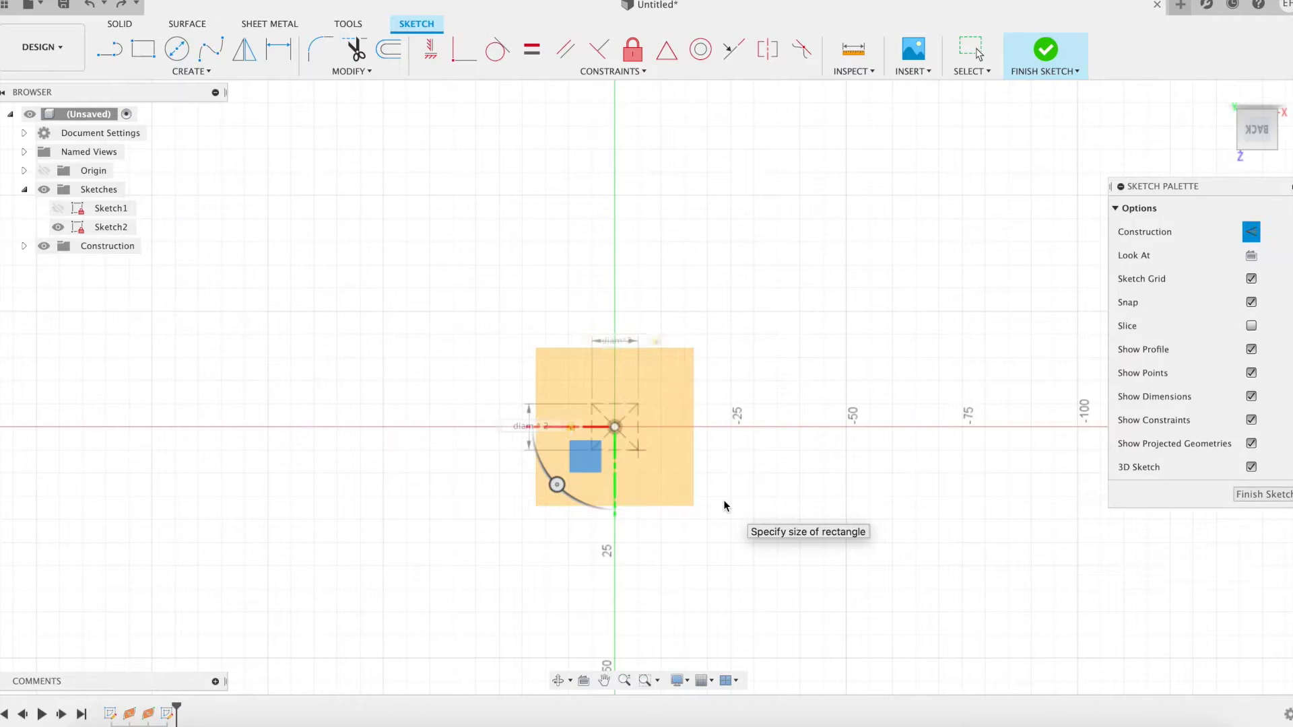
key(Return)
key(Escape)
scroll(668, 447, up, 5)
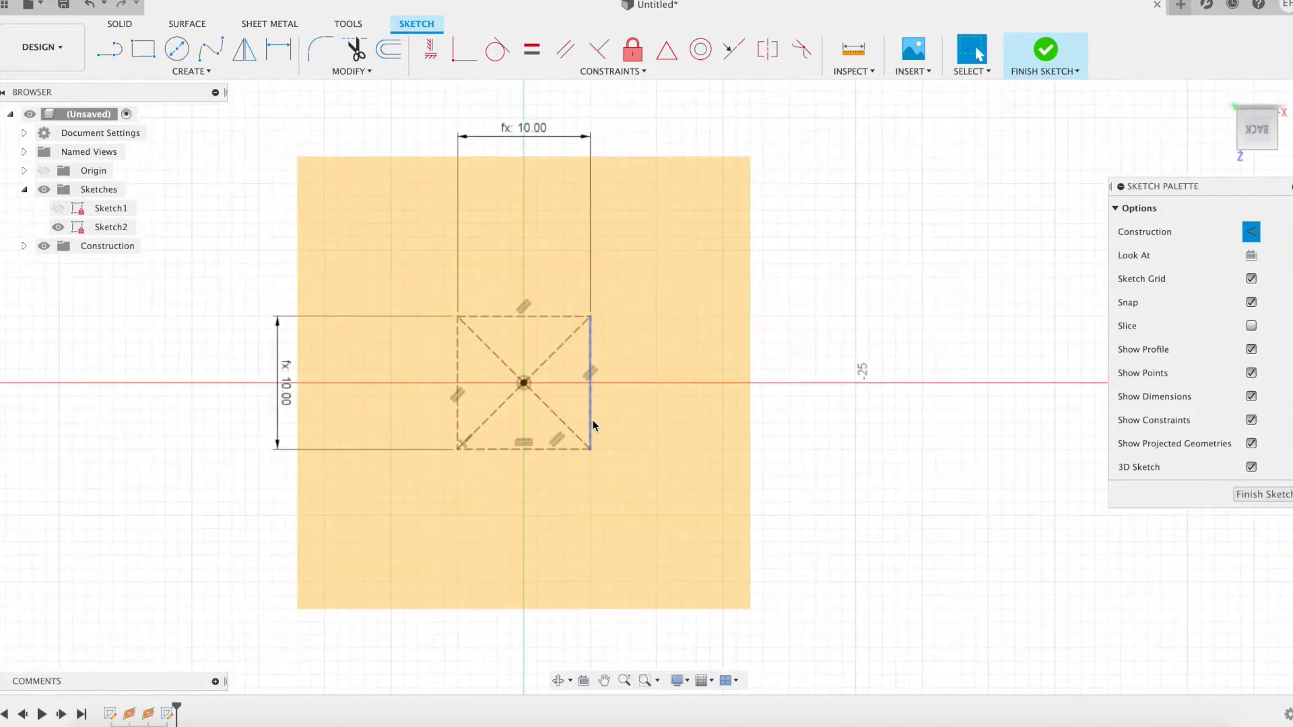
Hide the construction planes and draw a solid three-point arc from the rectangle's lower-left corner to its center, tangent to the bottom edge.
click(43, 246)
middle_drag(740, 475, 833, 481)
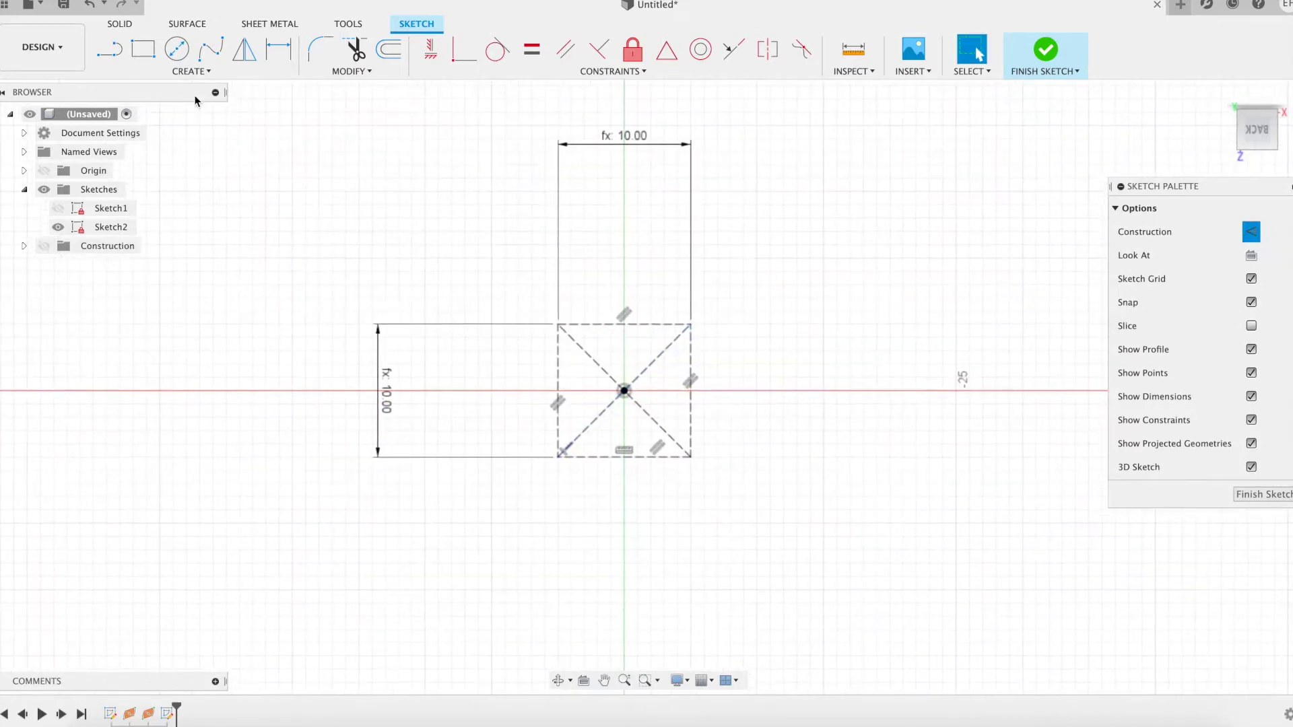
click(192, 70)
mouse_move(135, 138)
click(283, 138)
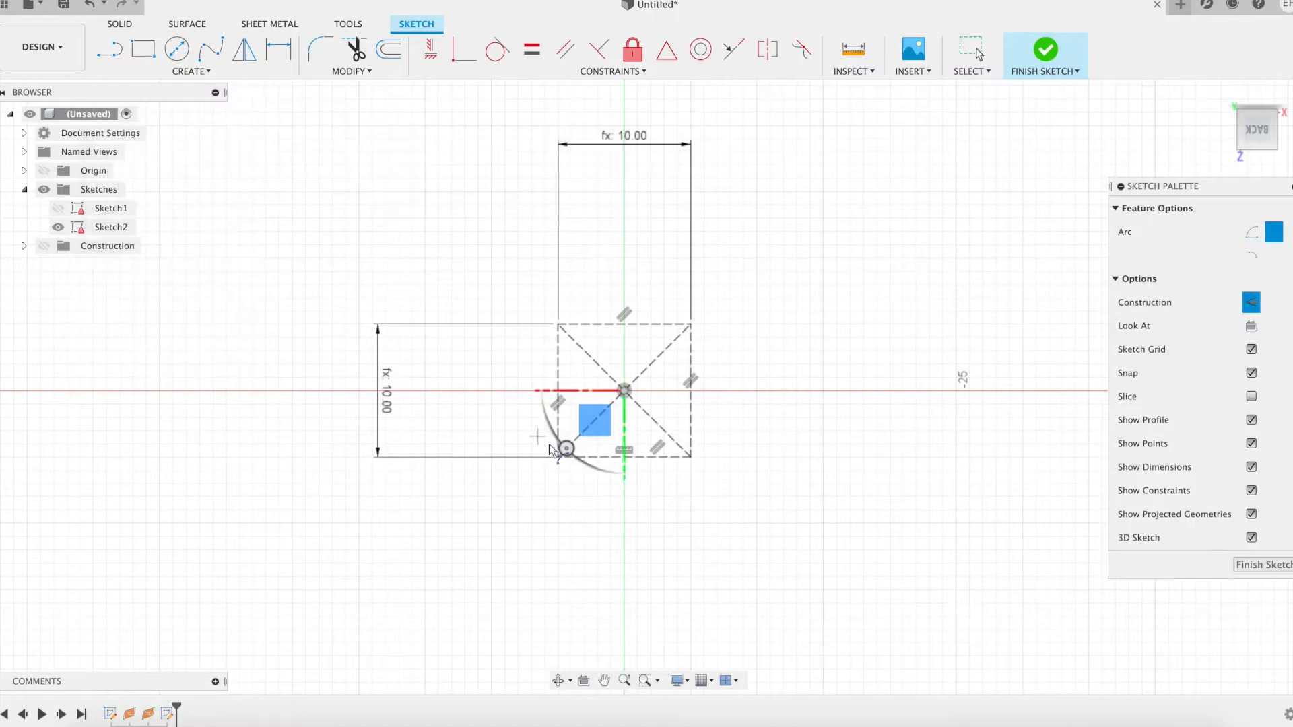
scroll(554, 464, up, 3)
scroll(553, 463, up, 2)
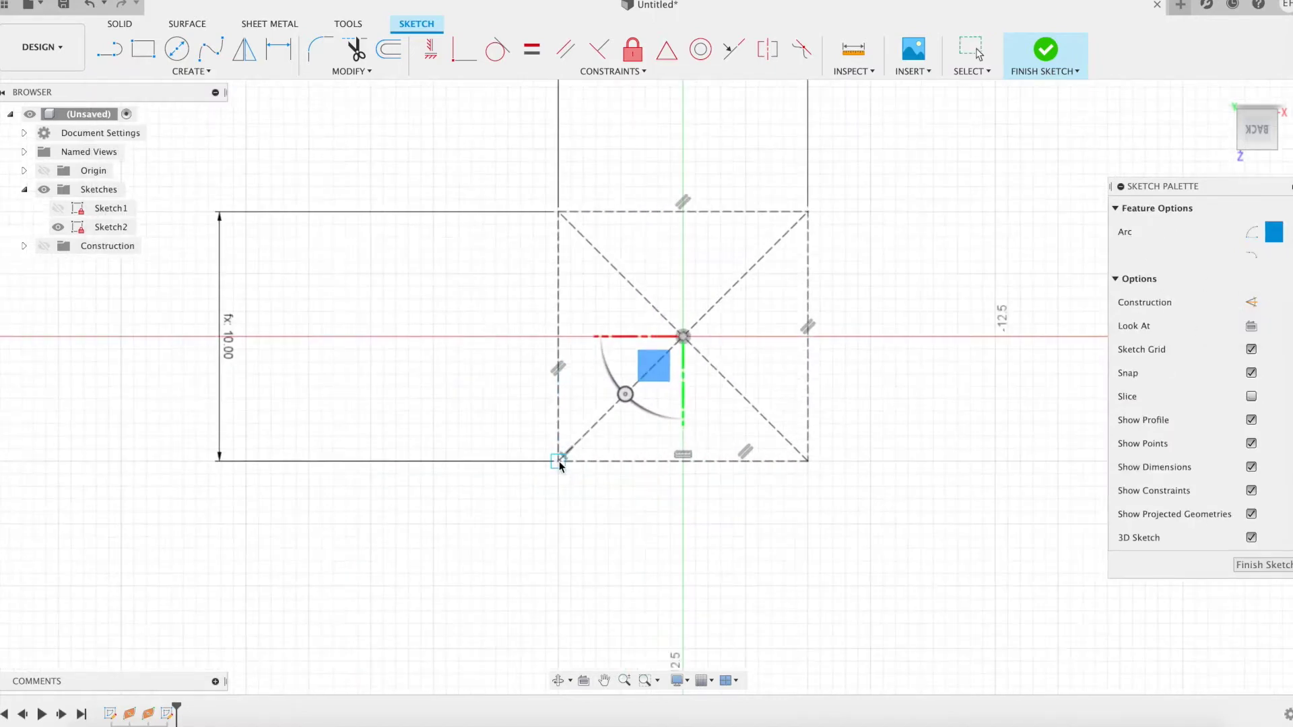
click(558, 462)
click(683, 336)
click(591, 460)
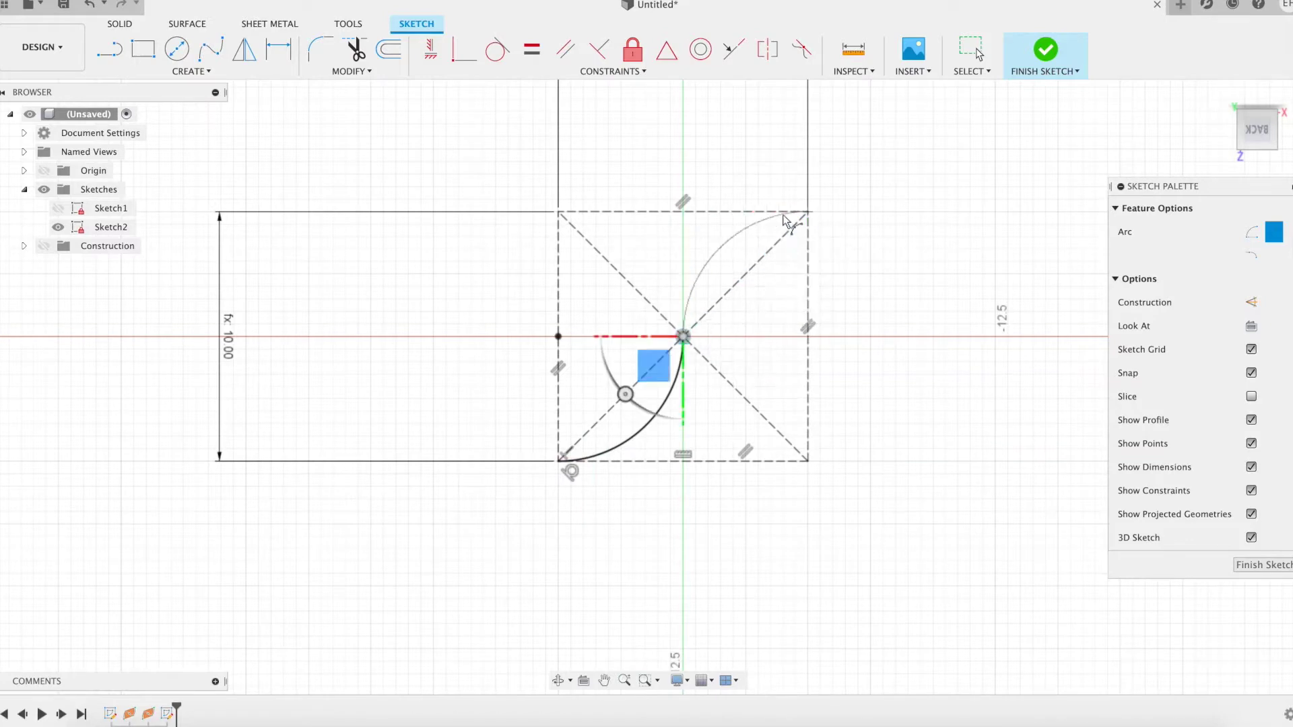
Draw the mirrored three-point arc from the rectangle's center to its upper-right corner, tangent to the top edge, and finish the sketch.
click(807, 212)
click(781, 222)
click(1037, 68)
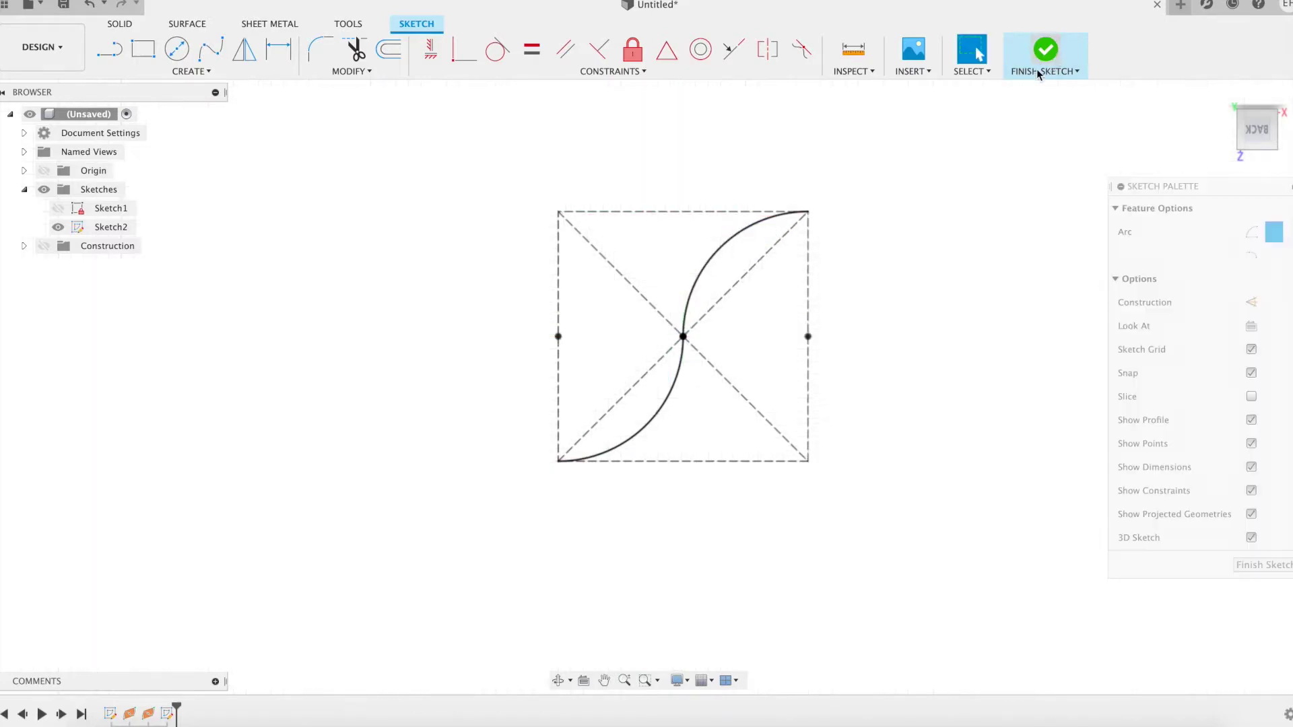
Show the construction planes again and create a sketch on the plane at the far end of the long line.
click(48, 248)
scroll(984, 450, down, 5)
mouse_move(1012, 433)
shift+middle_down()
mouse_move(1105, 411)
mouse_move(915, 407)
mouse_move(894, 442)
shift+middle_up()
scroll(895, 442, down, 5)
shift+middle_drag(785, 419, 789, 419)
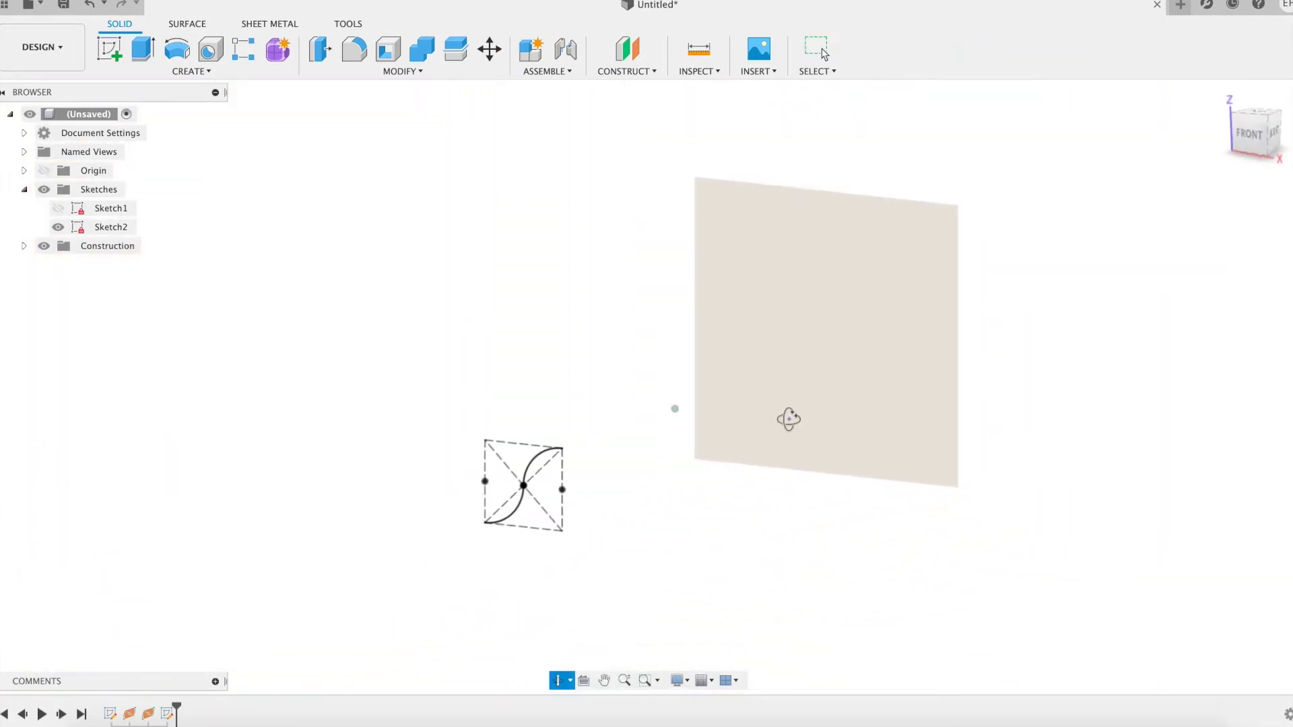
right_click(867, 363)
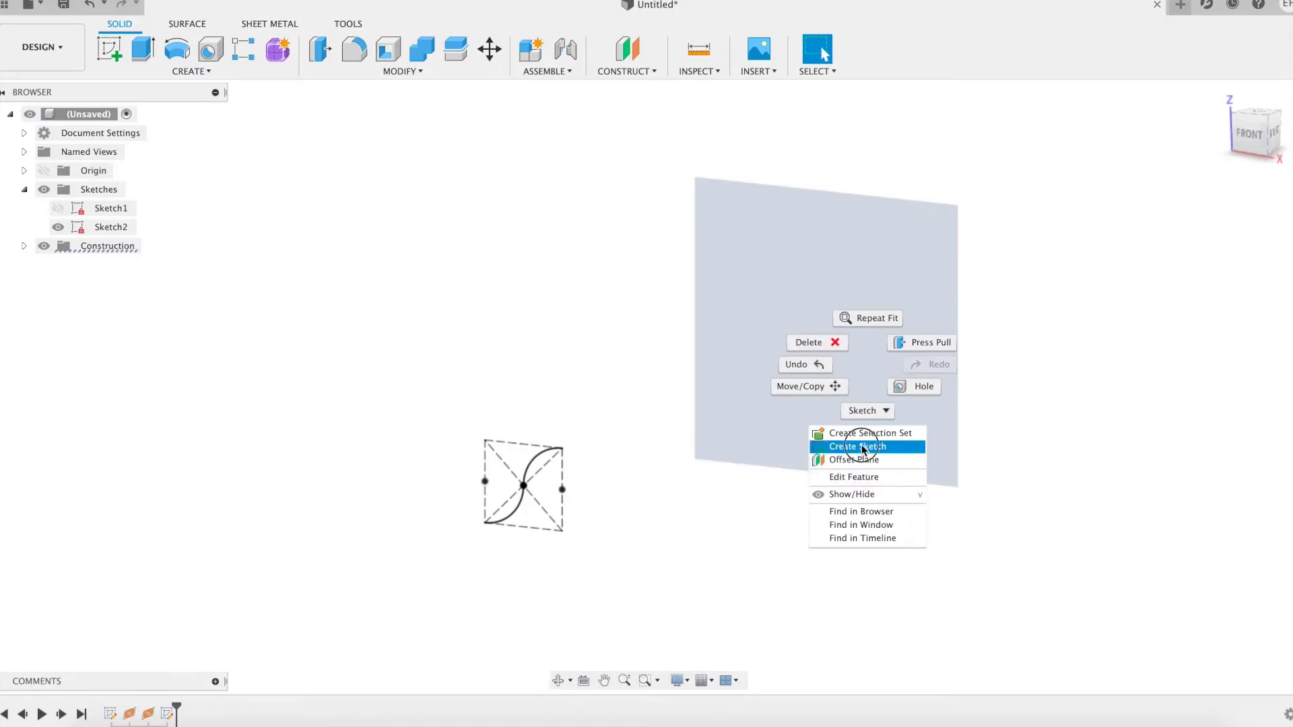
click(865, 448)
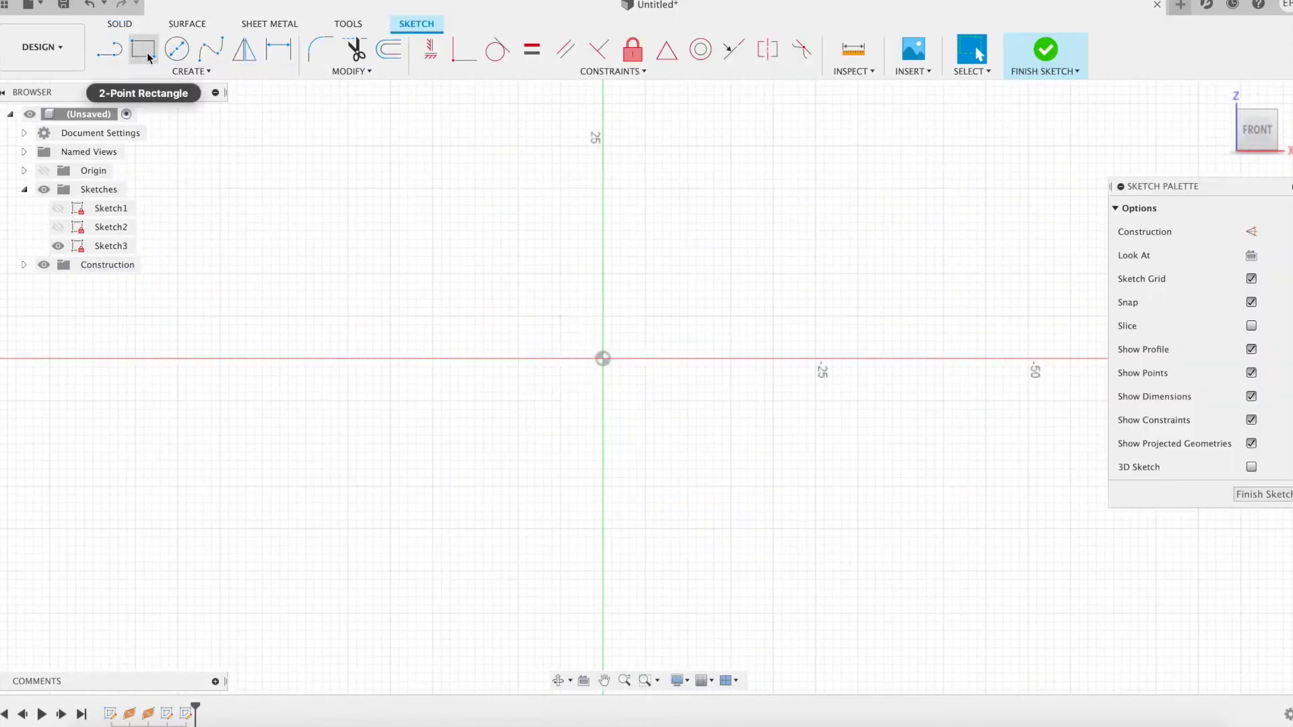
Draw a construction center rectangle at the origin, diam*2 high and diam*8 wide.
click(142, 48)
click(1251, 302)
click(593, 361)
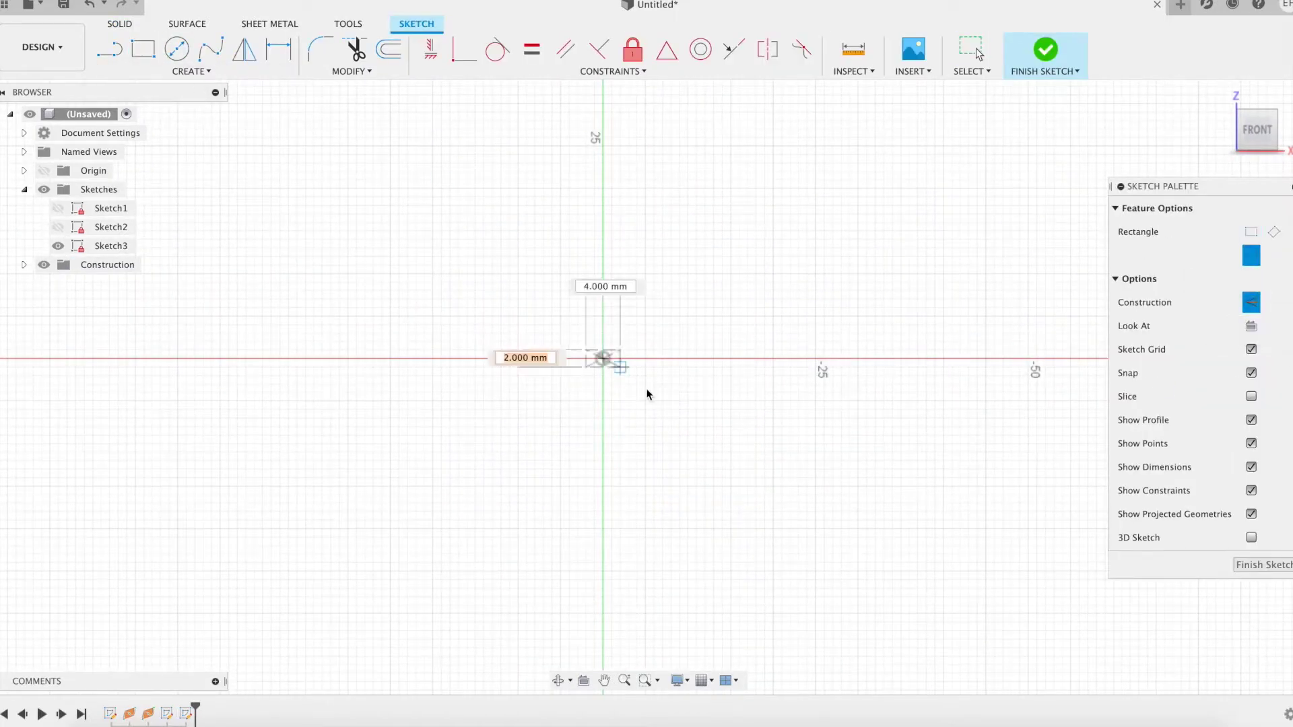
text(diam)
key(Tab)
text(* 2)
key(Tab)
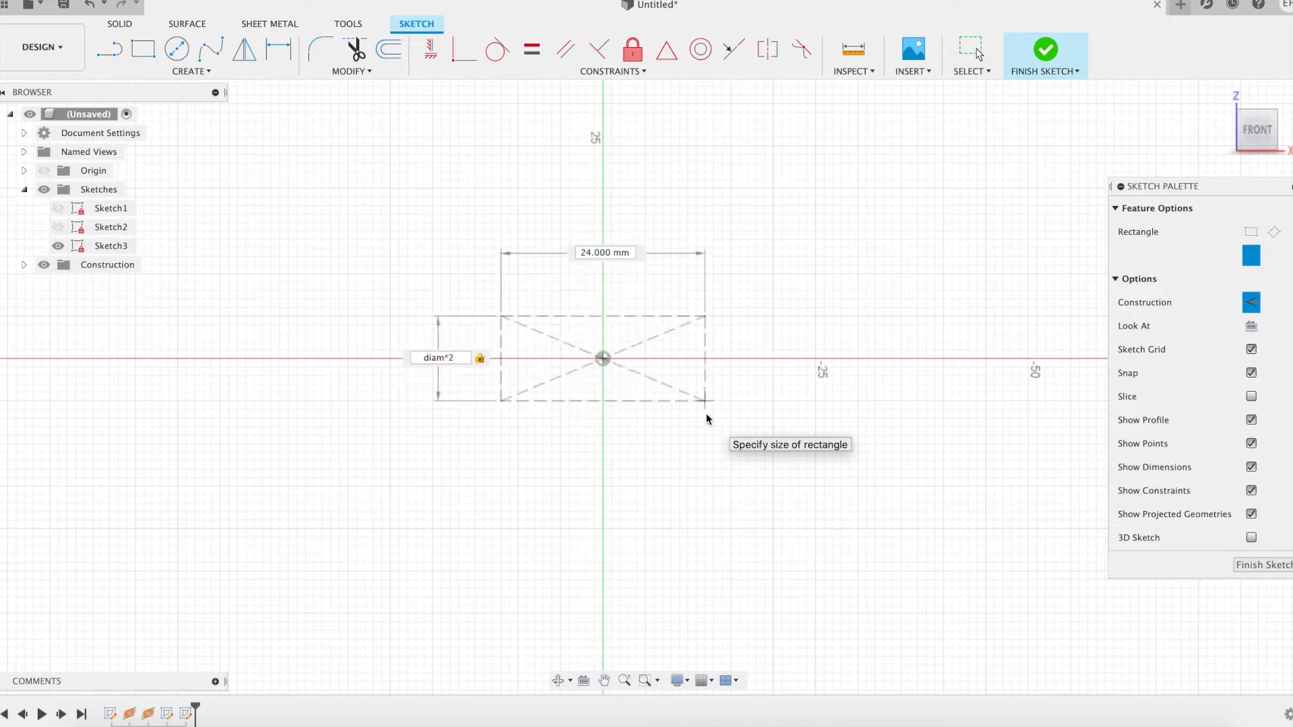
text(diam)
key(Tab)
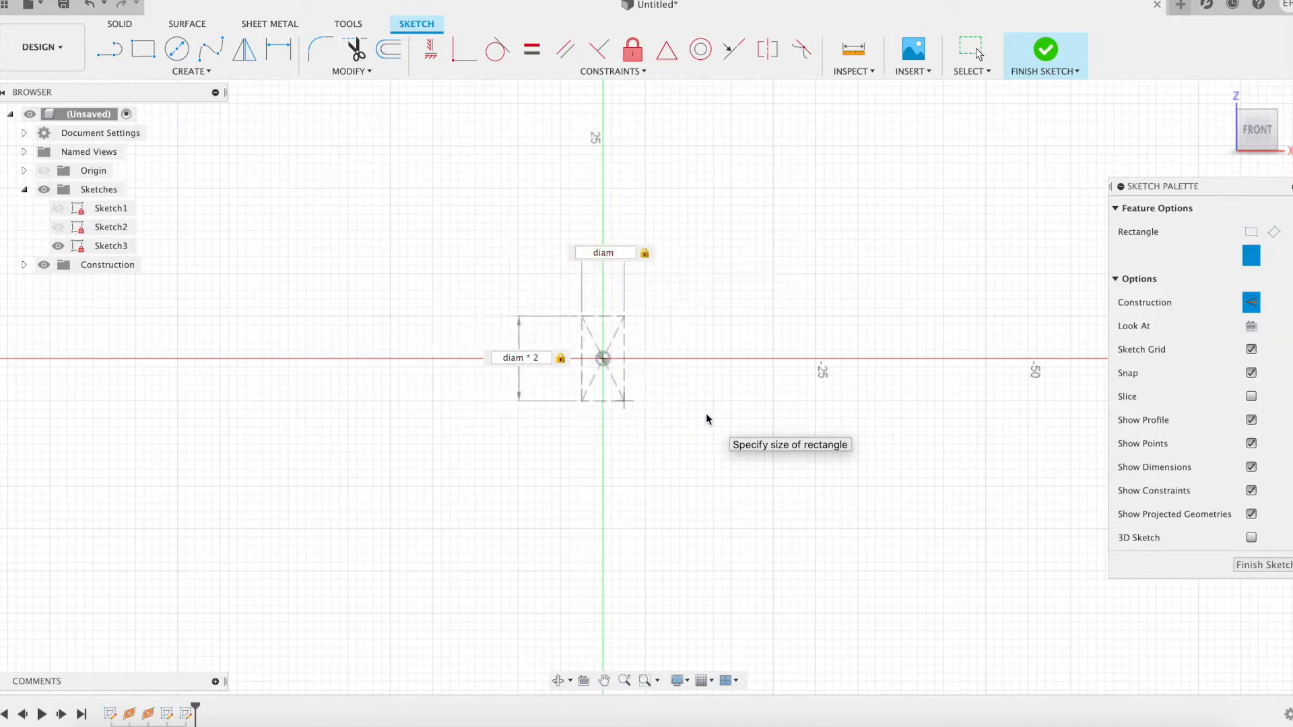
text(*8)
key(Return)
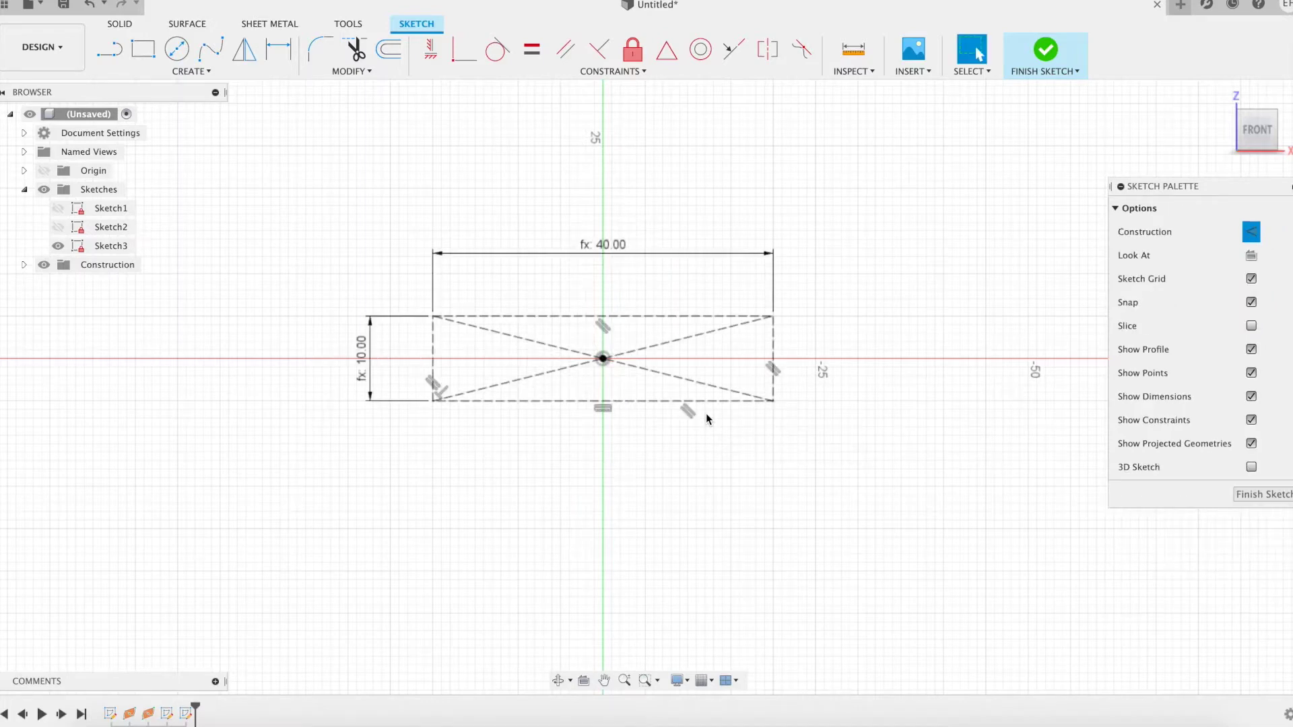
Draw a solid three-point arc from the wide rectangle's lower-left corner to its center, tangent to the bottom edge.
click(191, 71)
mouse_move(134, 134)
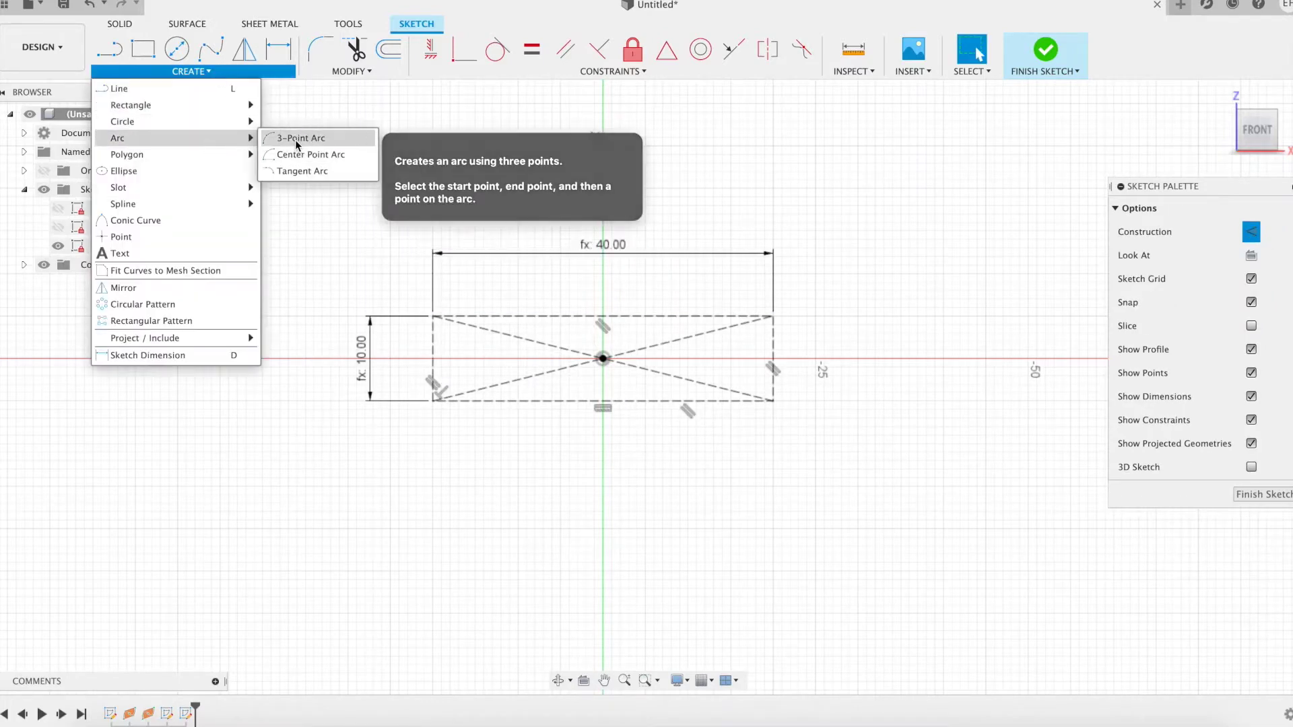
click(294, 133)
scroll(434, 322, up, 2)
scroll(687, 370, up, 2)
middle_drag(1032, 377, 970, 417)
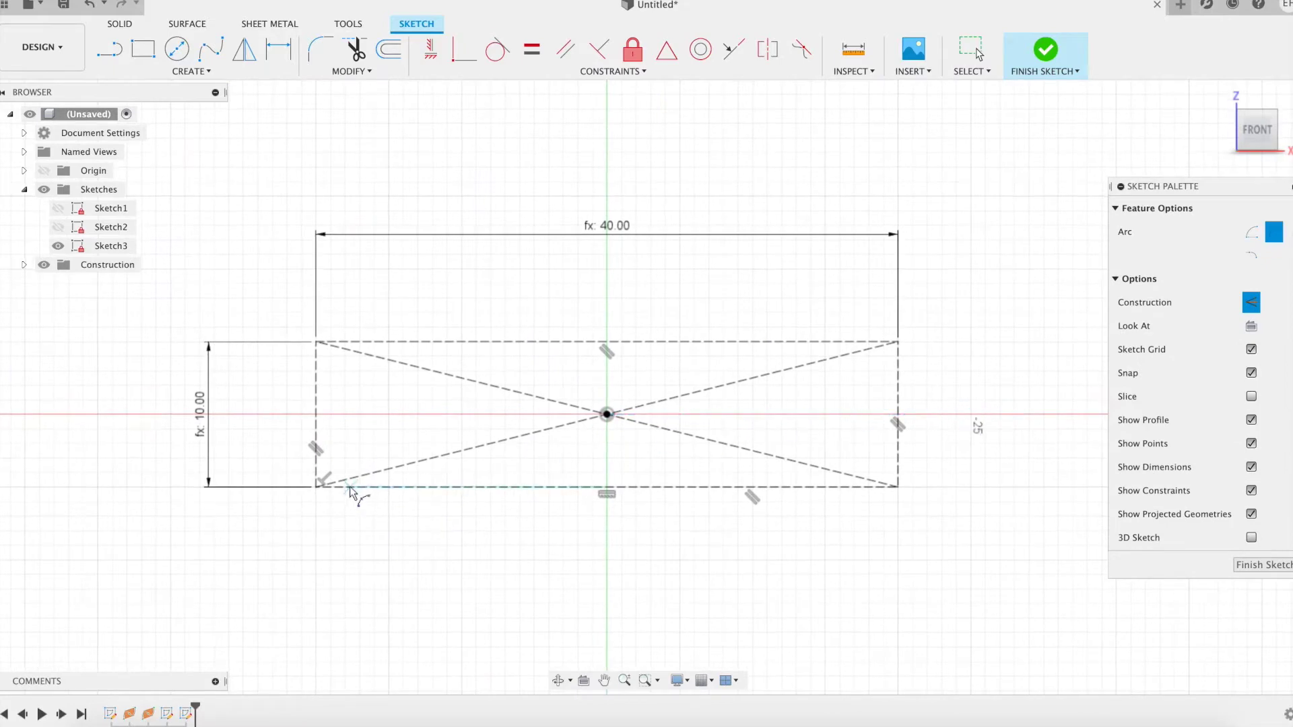
click(1251, 302)
scroll(387, 458, up, 1)
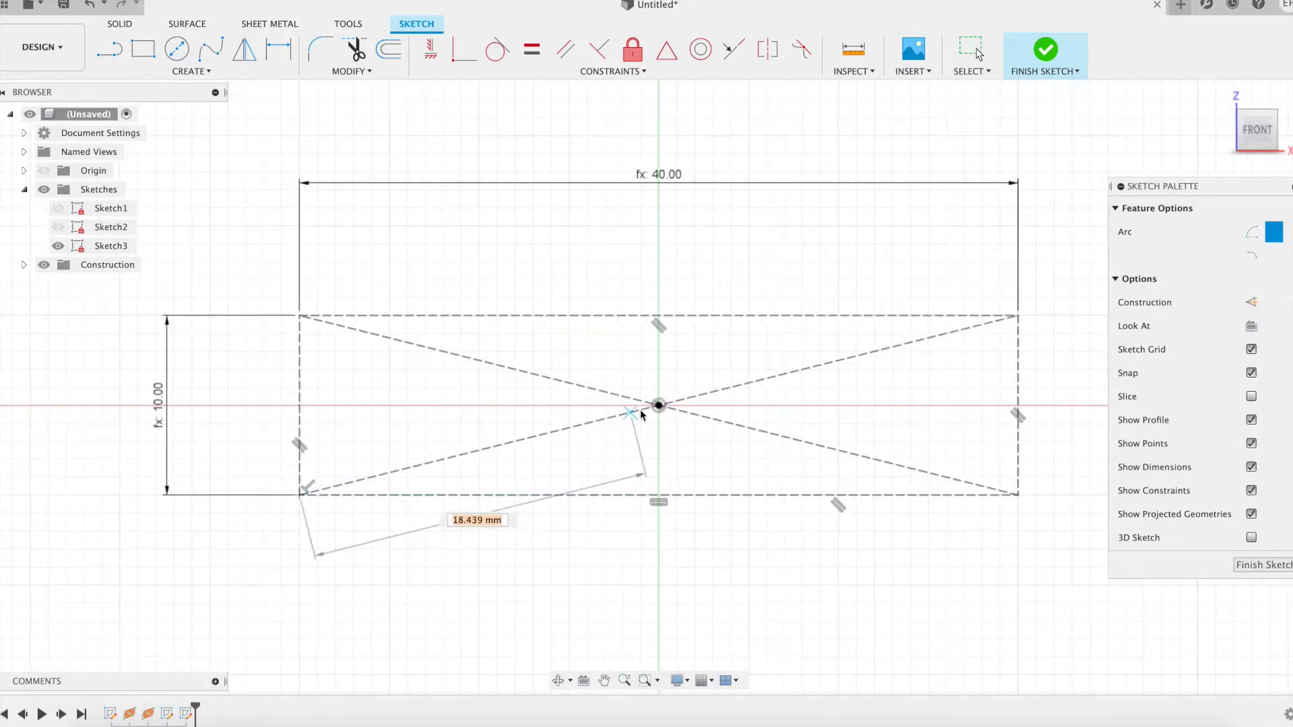
click(658, 405)
click(382, 495)
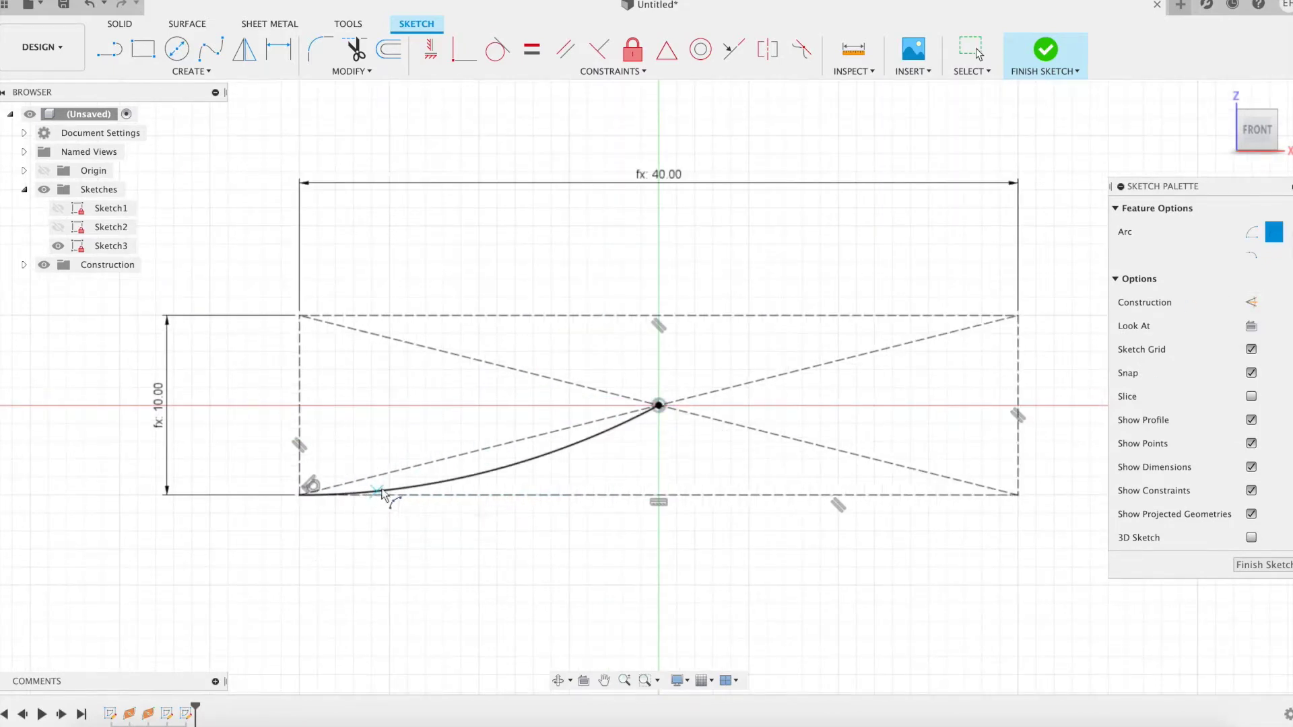
Draw a three-point arc from the wide rectangle's center to its upper-right corner, tangent to the top edge, and finish the sketch.
click(1015, 314)
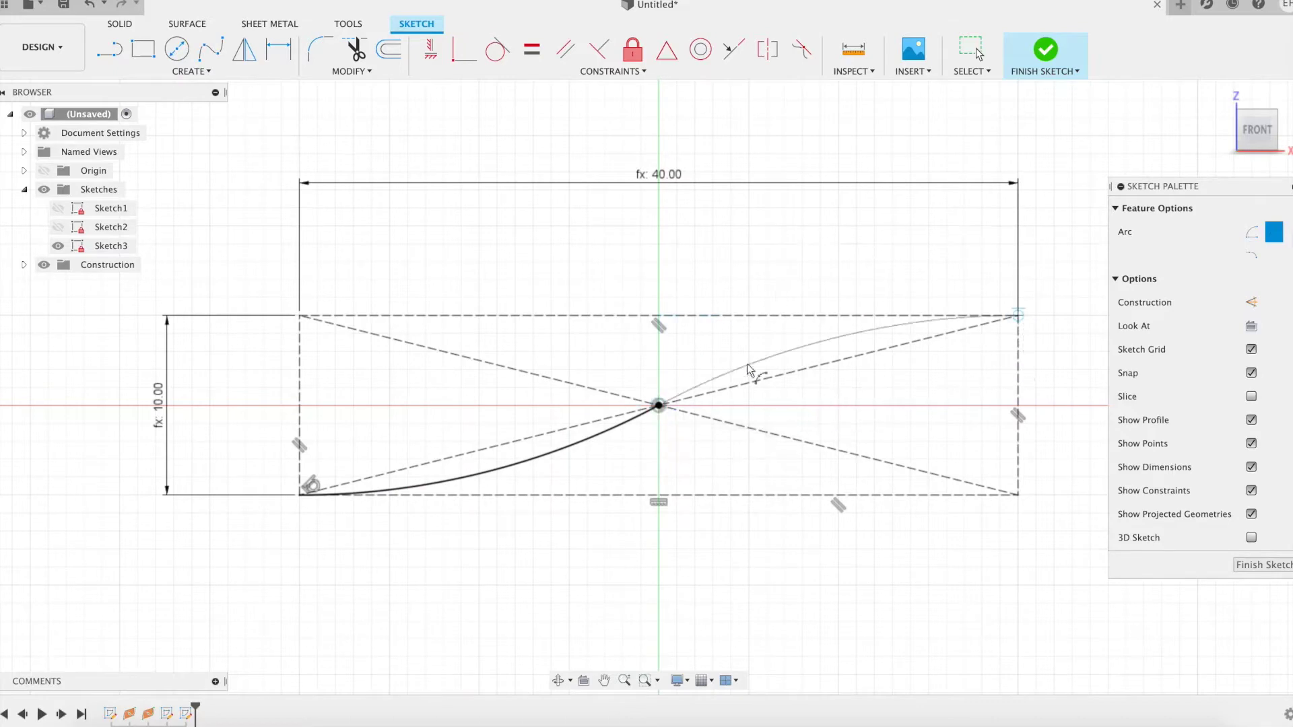
click(934, 331)
click(1045, 51)
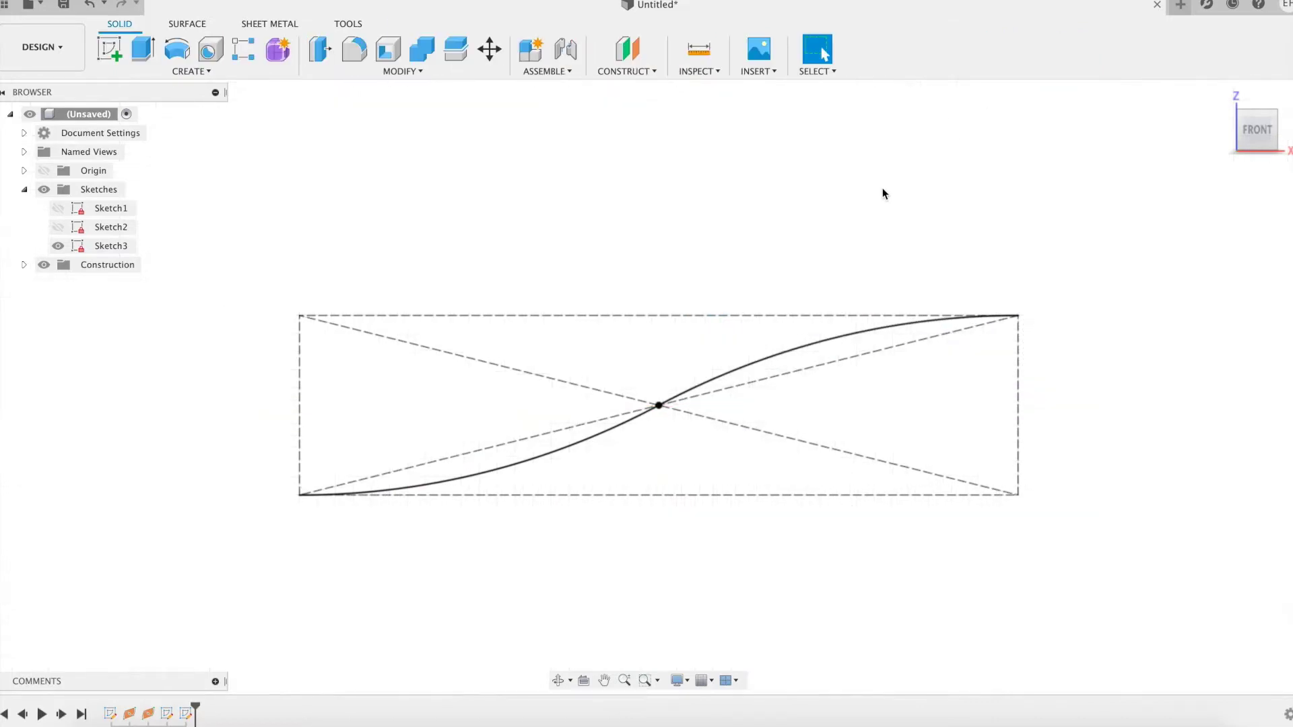
Show Sketch1 and open it for editing.
middle_click(883, 194)
middle_click(883, 194)
click(58, 208)
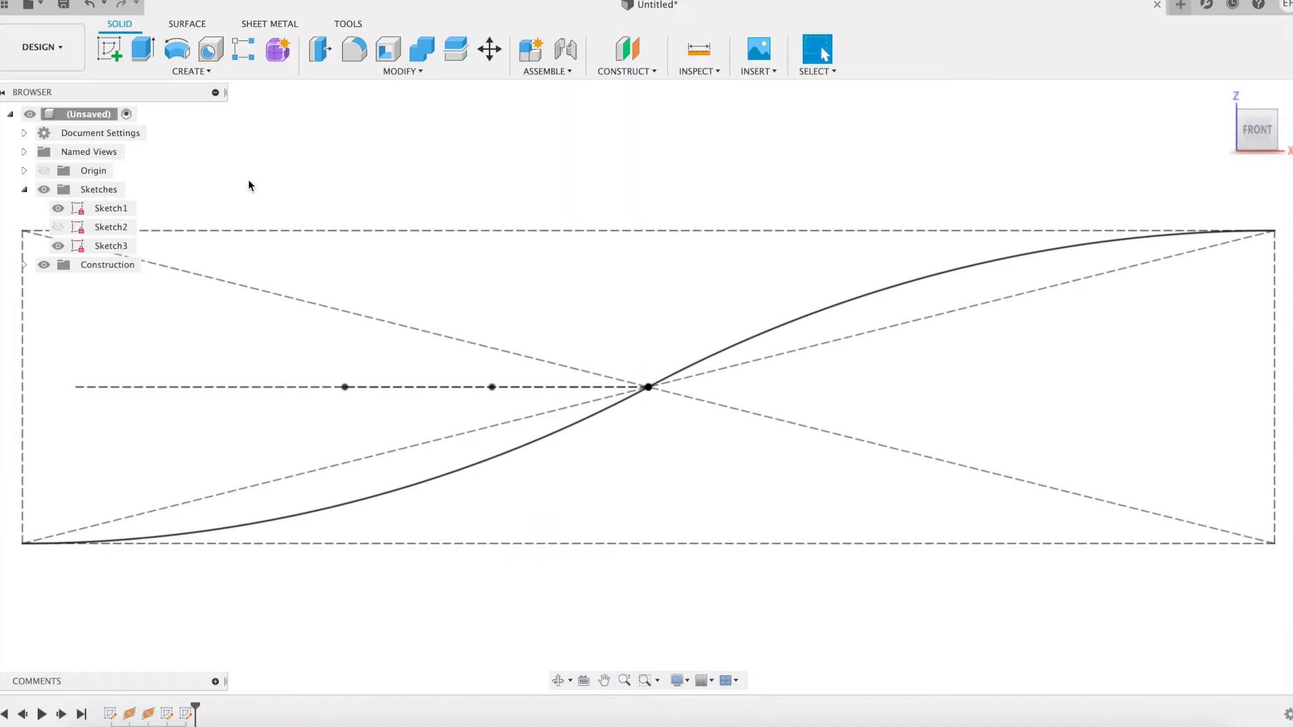
scroll(248, 180, down, 3)
shift+middle_drag(564, 172, 544, 175)
right_click(115, 208)
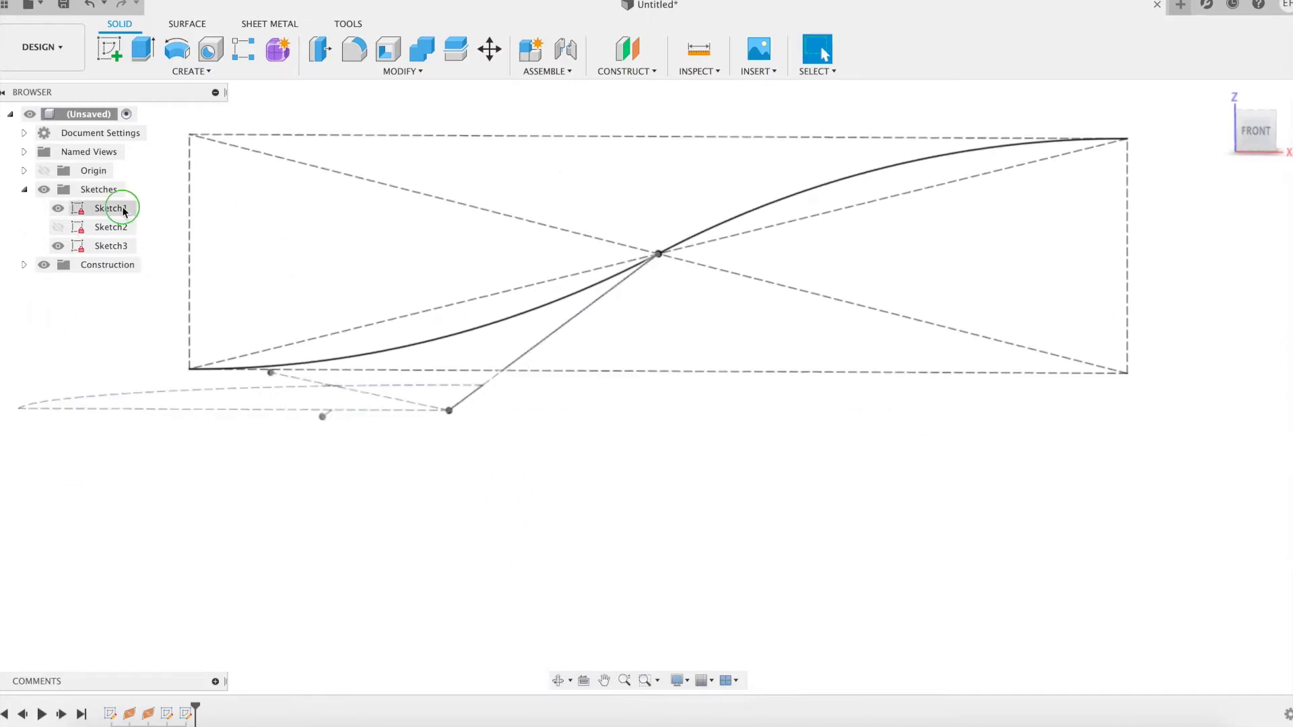
click(159, 253)
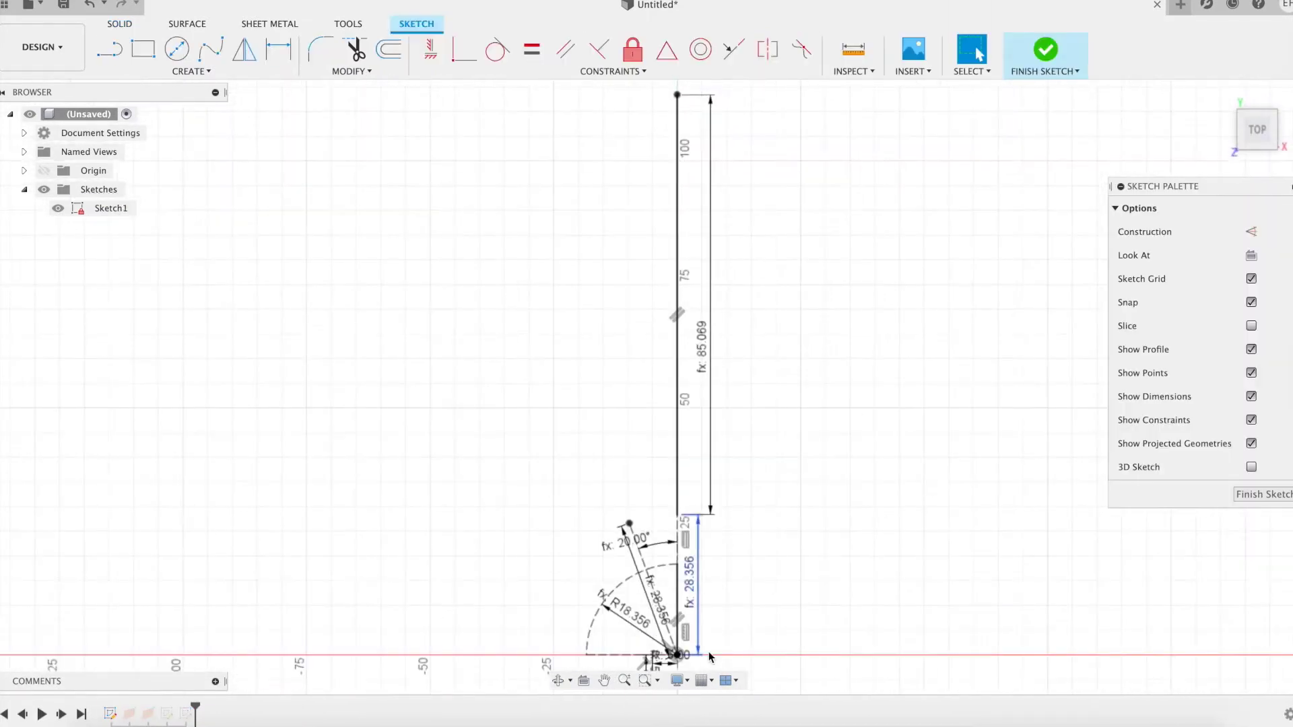
Draw a construction line from the origin, slanting left of the long line, 115.175 mm long through a formula divided by cos(angle).
click(1251, 232)
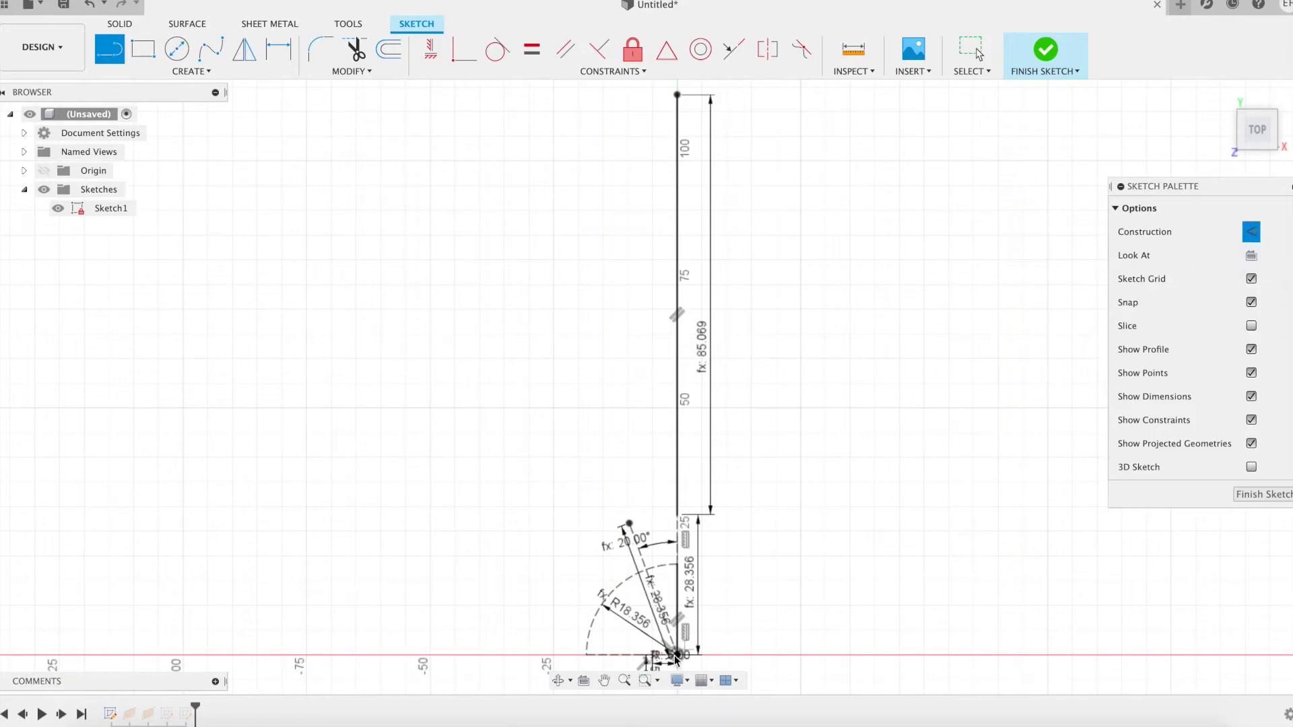
click(679, 656)
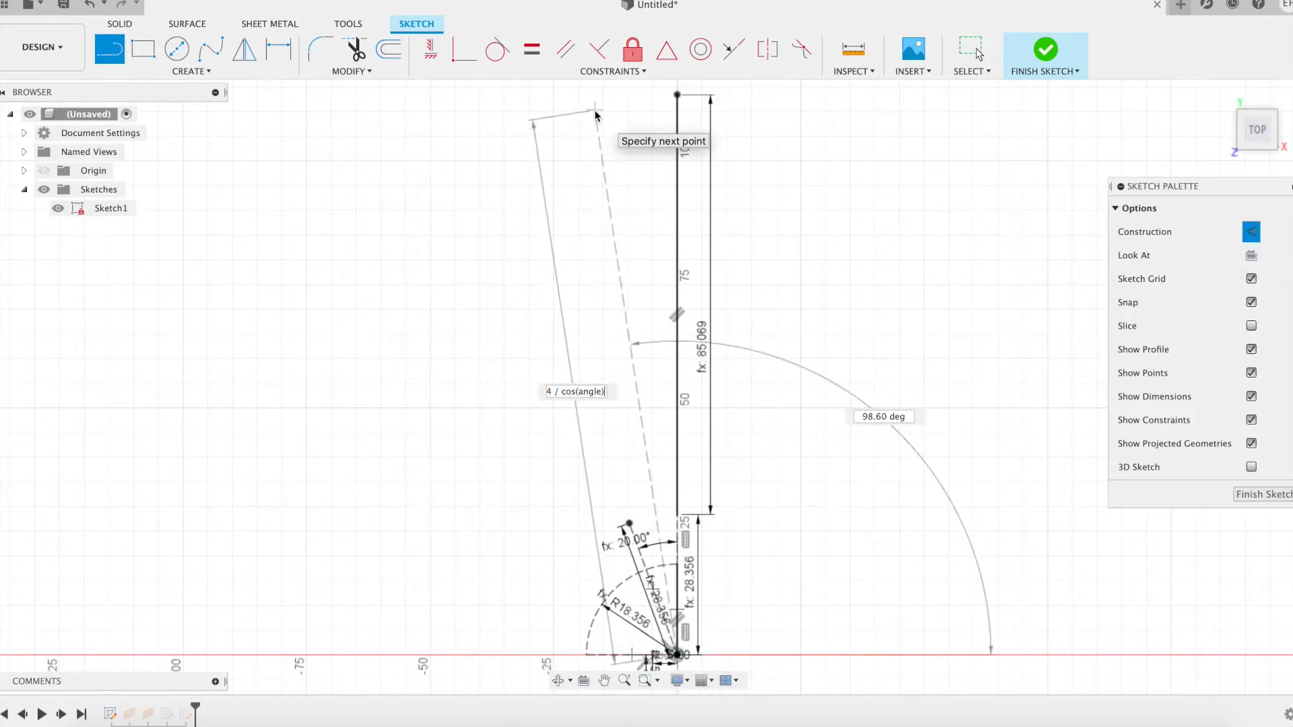
key(Return)
key(Escape)
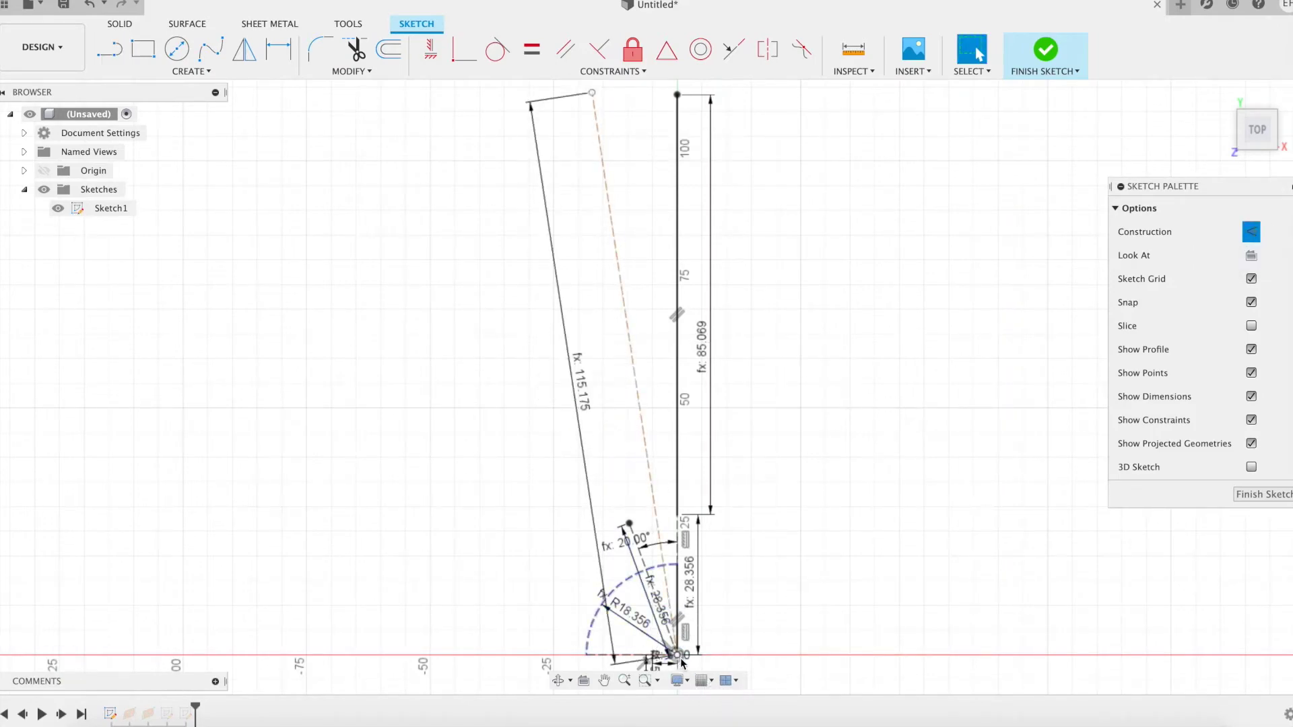
Draw a second construction line from the origin, slanting right of the long line, with the same formula-driven length of 115.175 mm.
key(l)
click(677, 653)
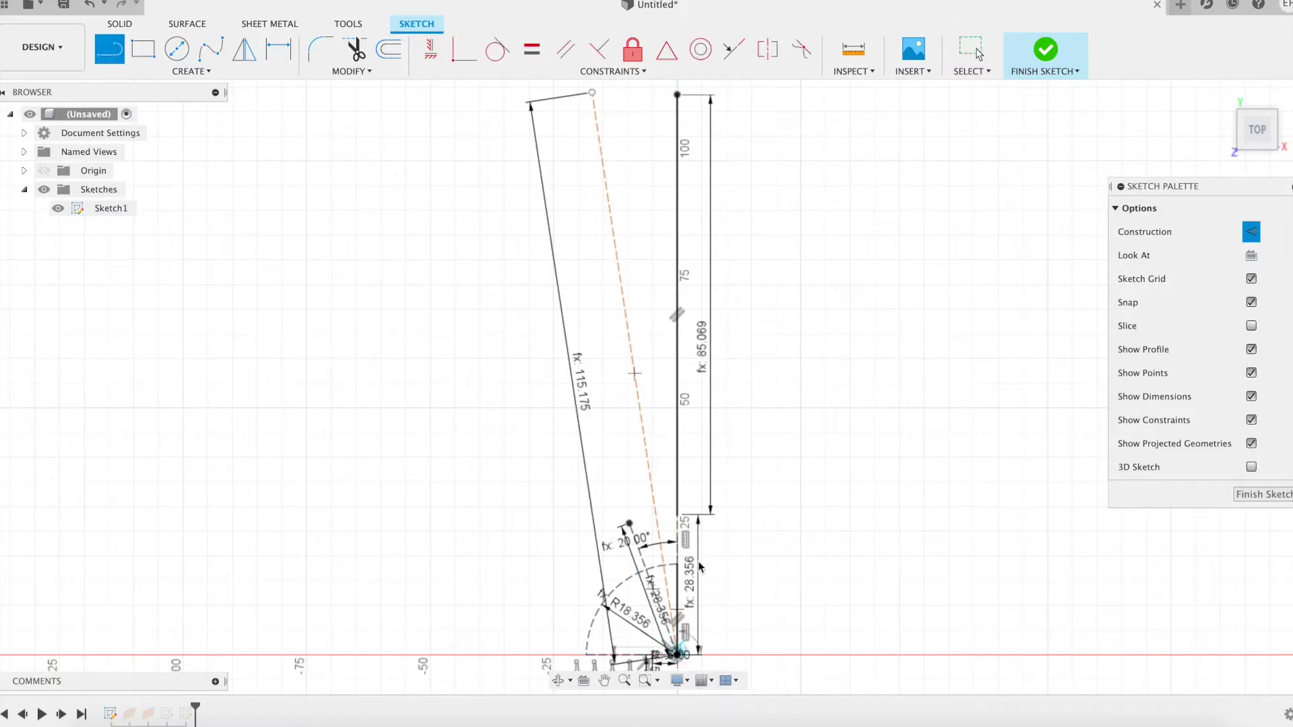
key(Return)
key(Escape)
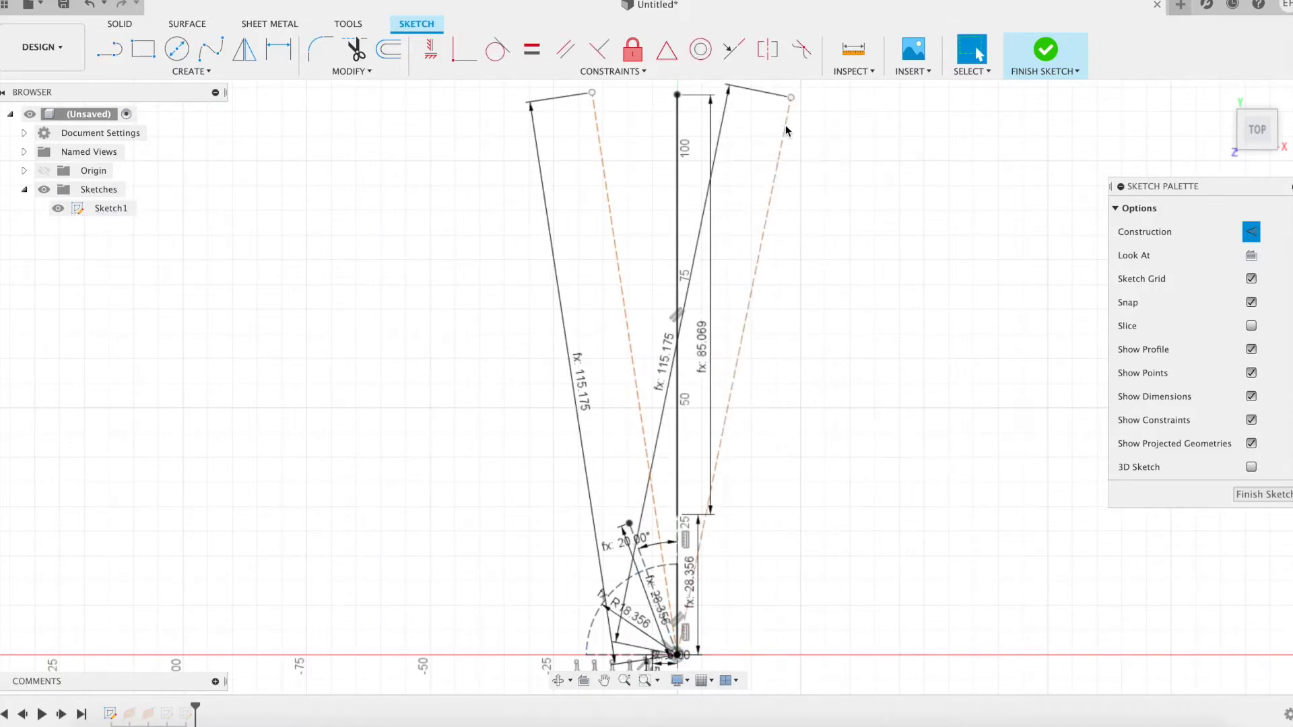
Dimension the angle between the left slanted construction line and the long line, setting it to the angle parameter.
click(608, 202)
click(677, 225)
click(643, 229)
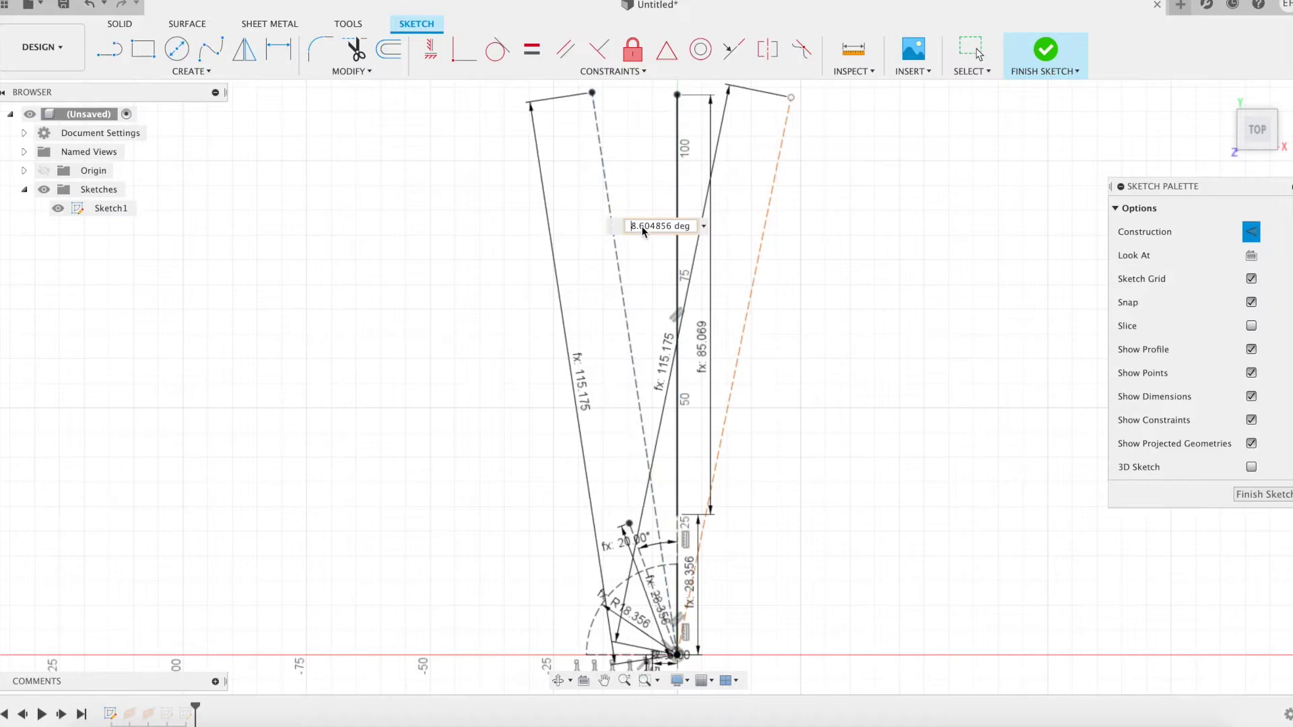
text(a)
key(Return)
key(Return)
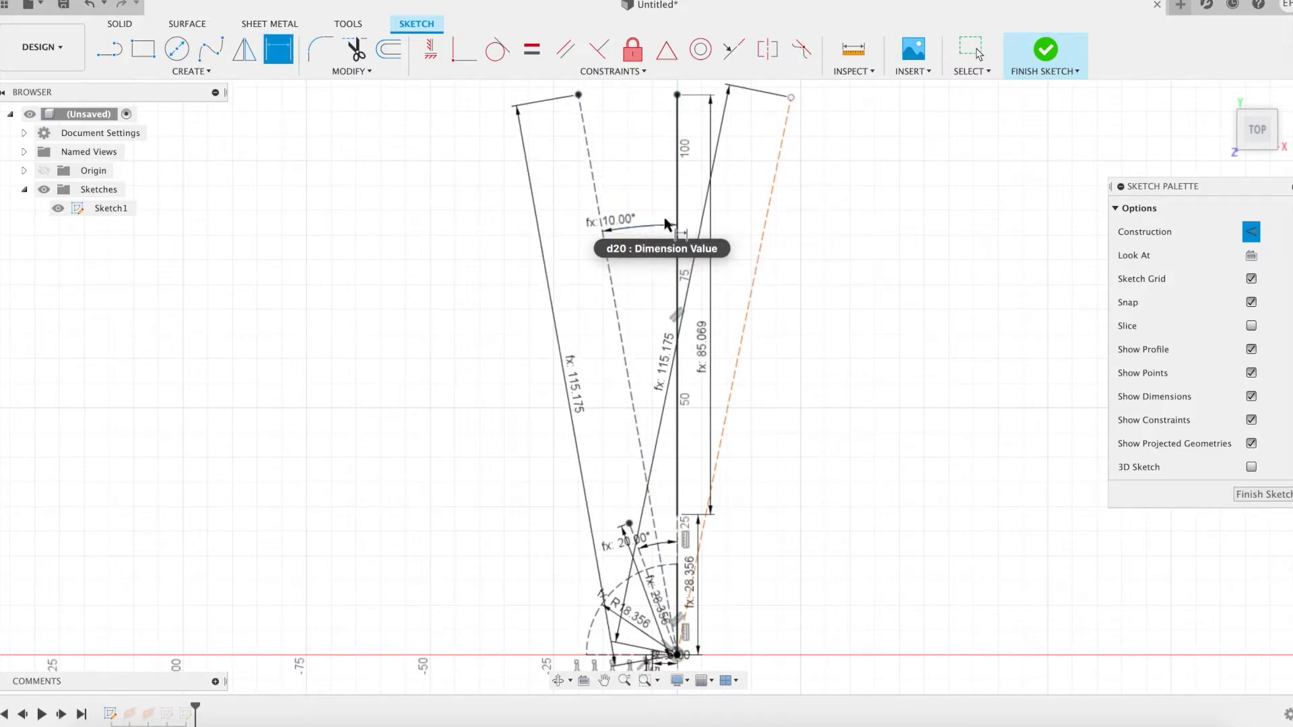
Dimension the angle between the long line and the right slanted construction line, setting it to the angle parameter.
click(676, 224)
click(763, 229)
click(749, 234)
text(angl)
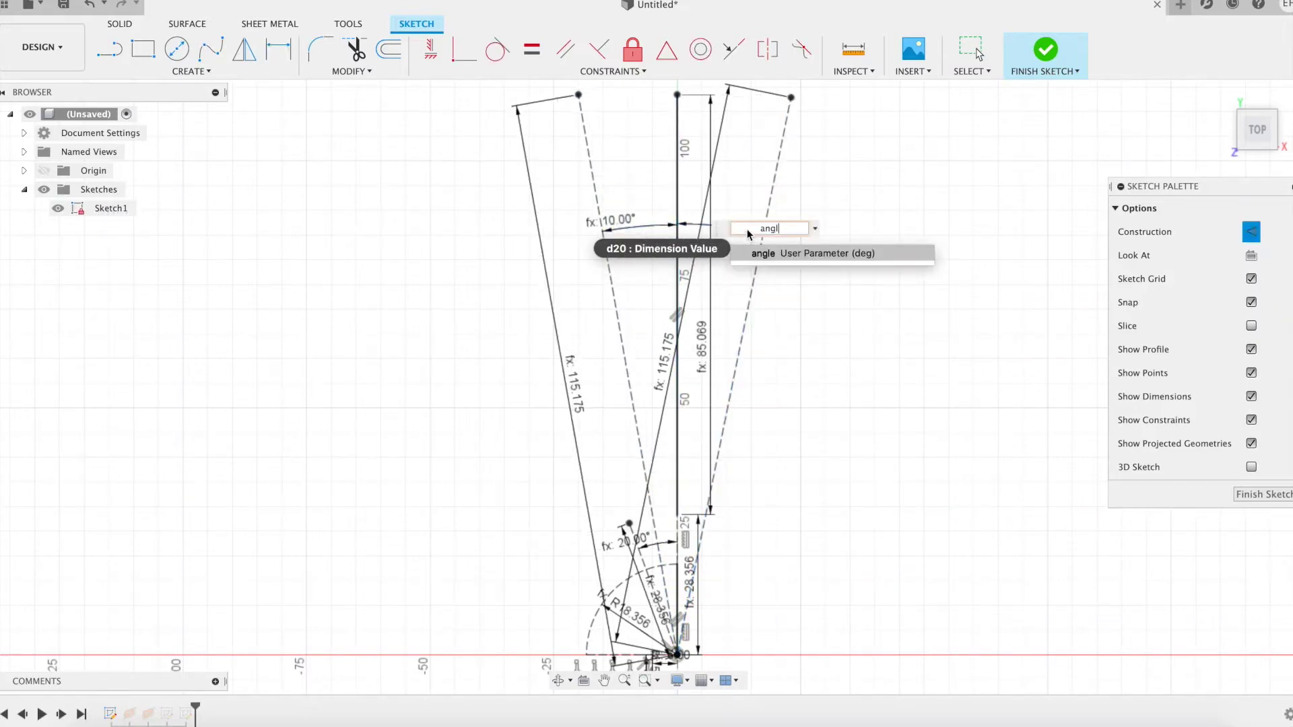
key(Return)
key(Return)
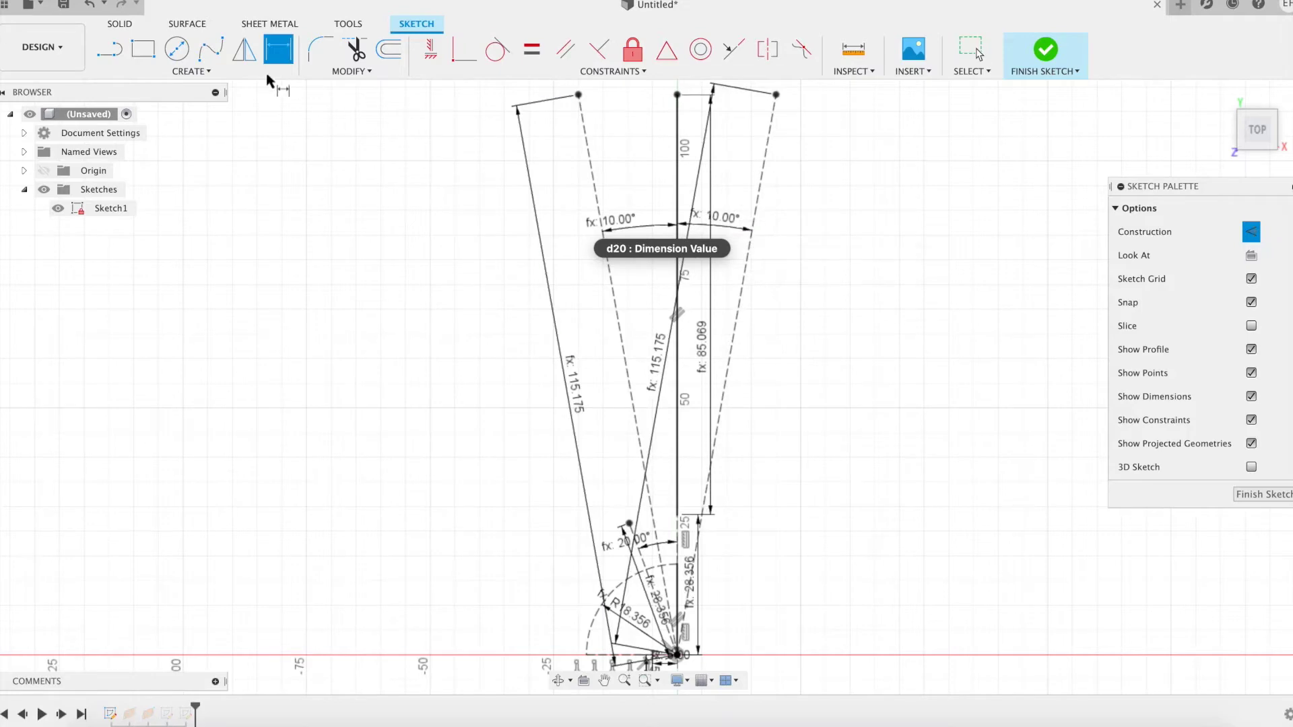
Draw a solid center-point arc about the origin, connecting the outer ends of the two slanted construction lines.
click(262, 71)
mouse_move(225, 138)
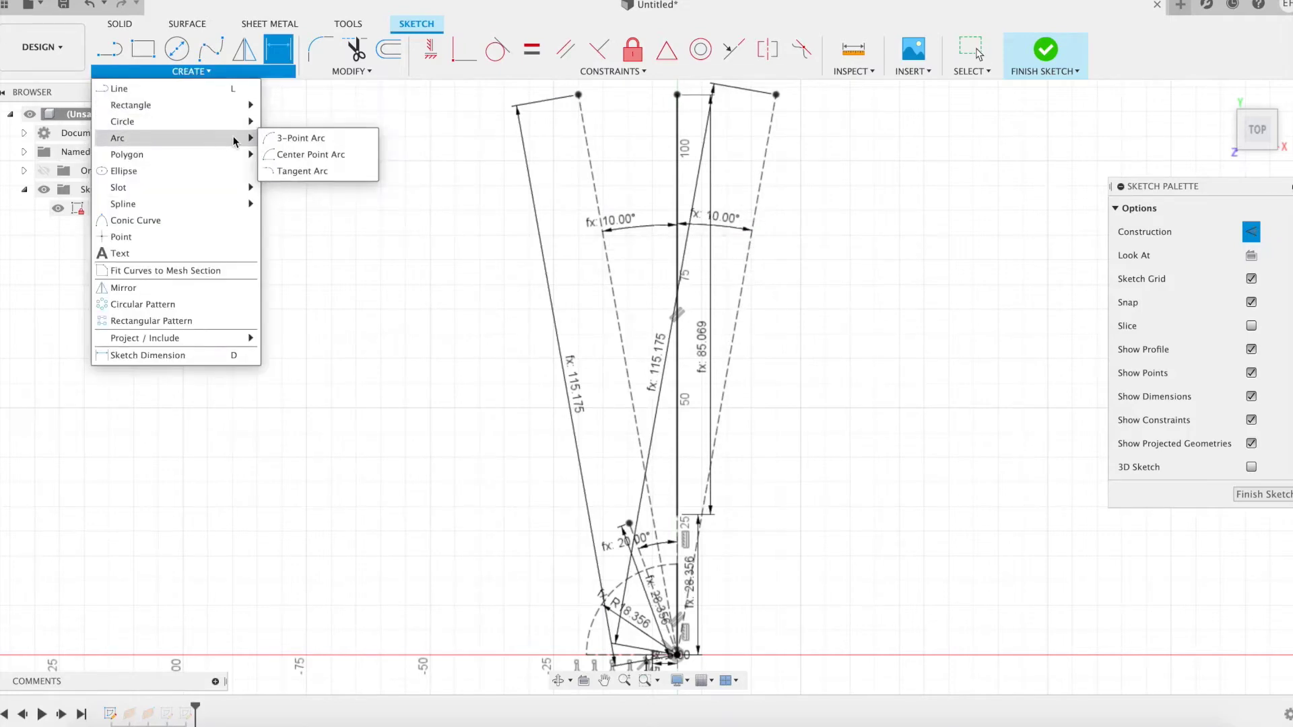
click(306, 157)
click(677, 654)
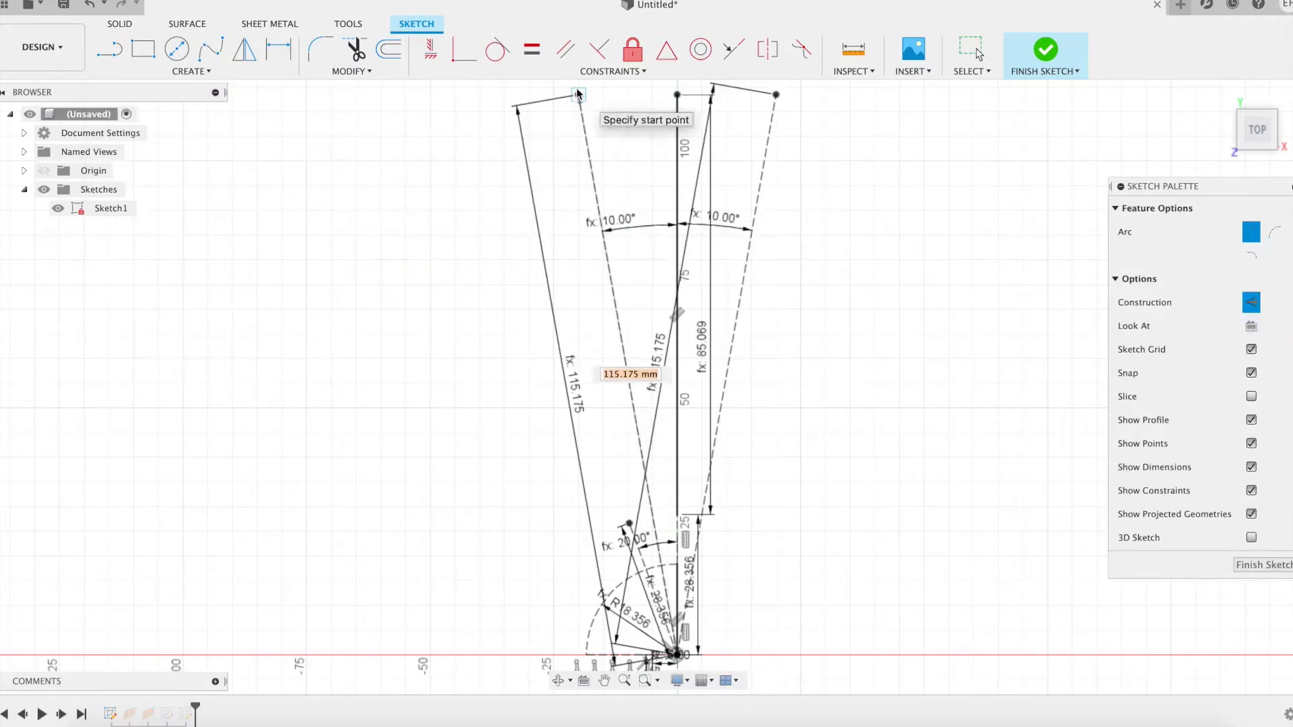
click(1251, 303)
click(578, 95)
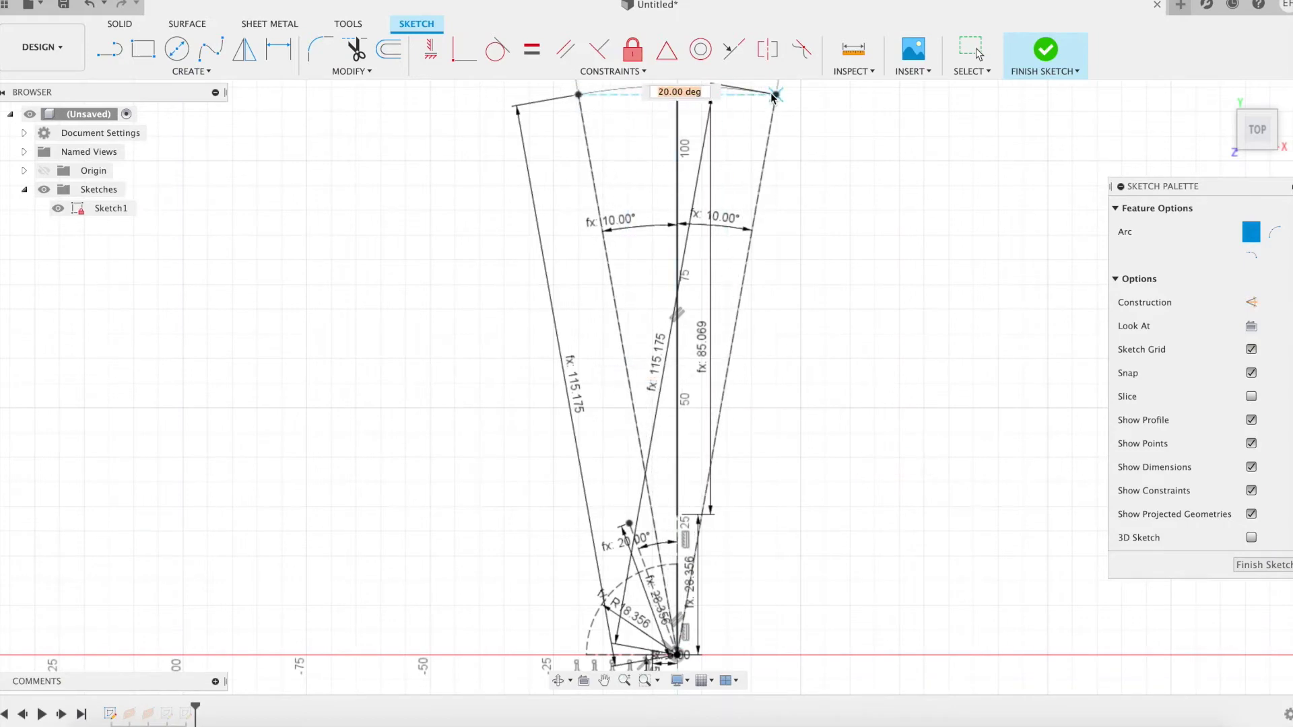
click(775, 95)
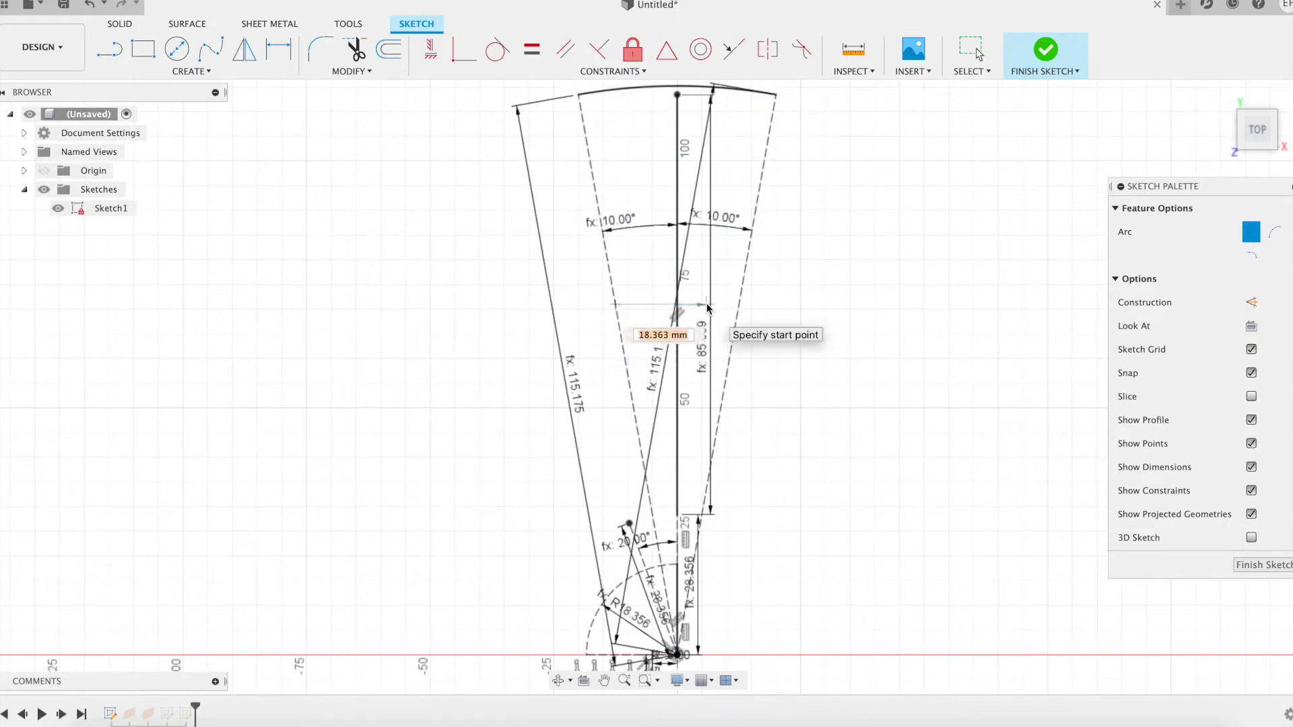
key(Escape)
Draw a center-point arc about the origin, about 45 mm in radius, spanning between the two slanted construction lines.
click(217, 73)
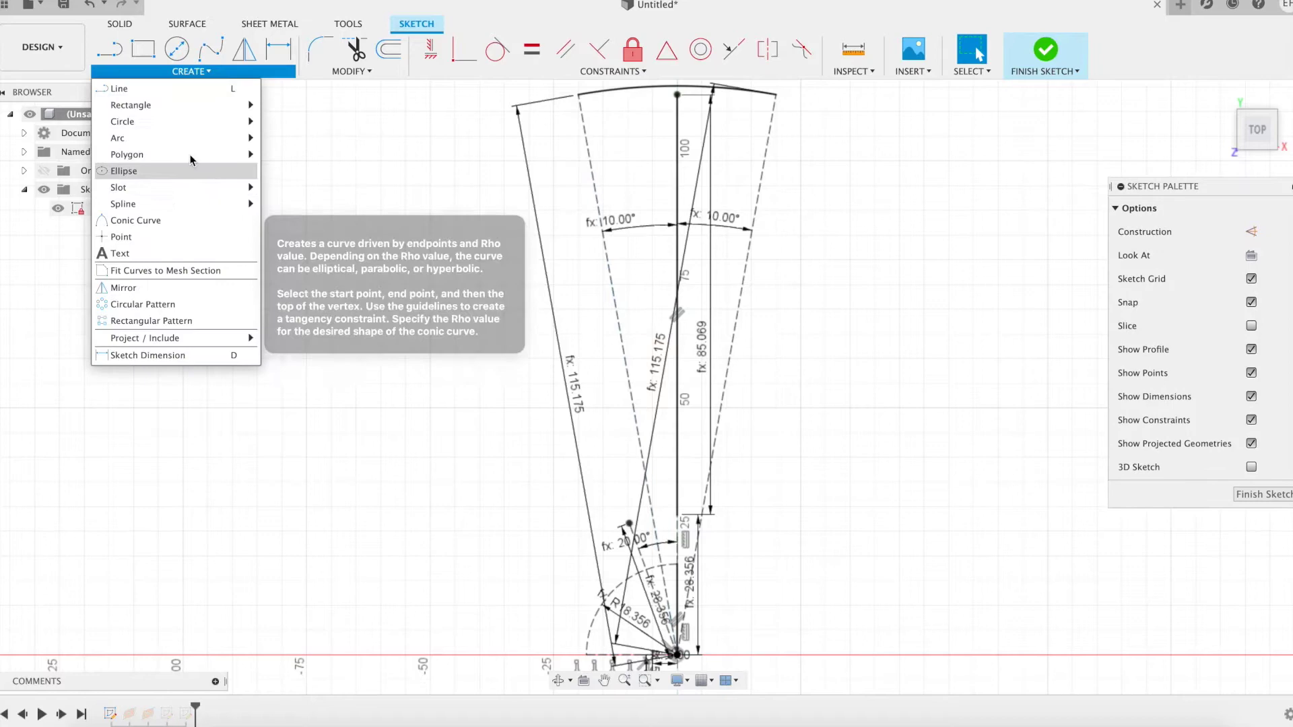
mouse_move(168, 136)
click(297, 157)
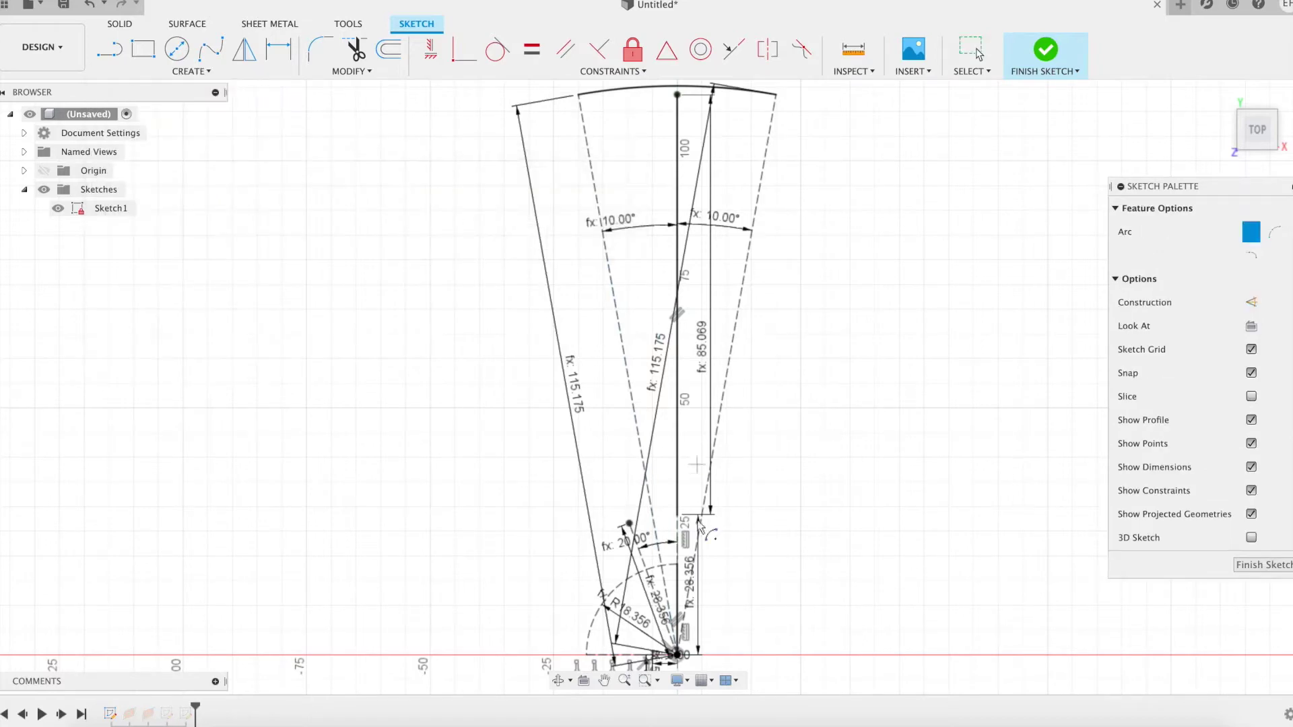
click(677, 654)
click(637, 433)
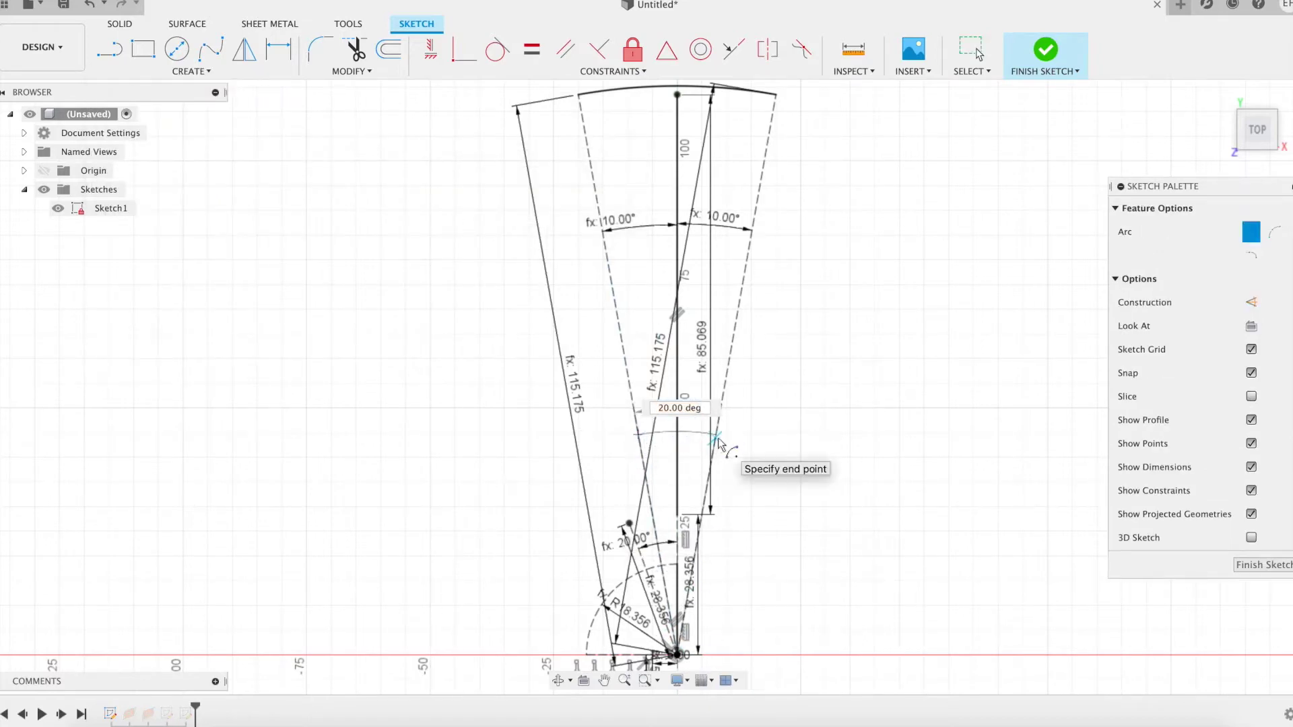
click(715, 435)
key(Escape)
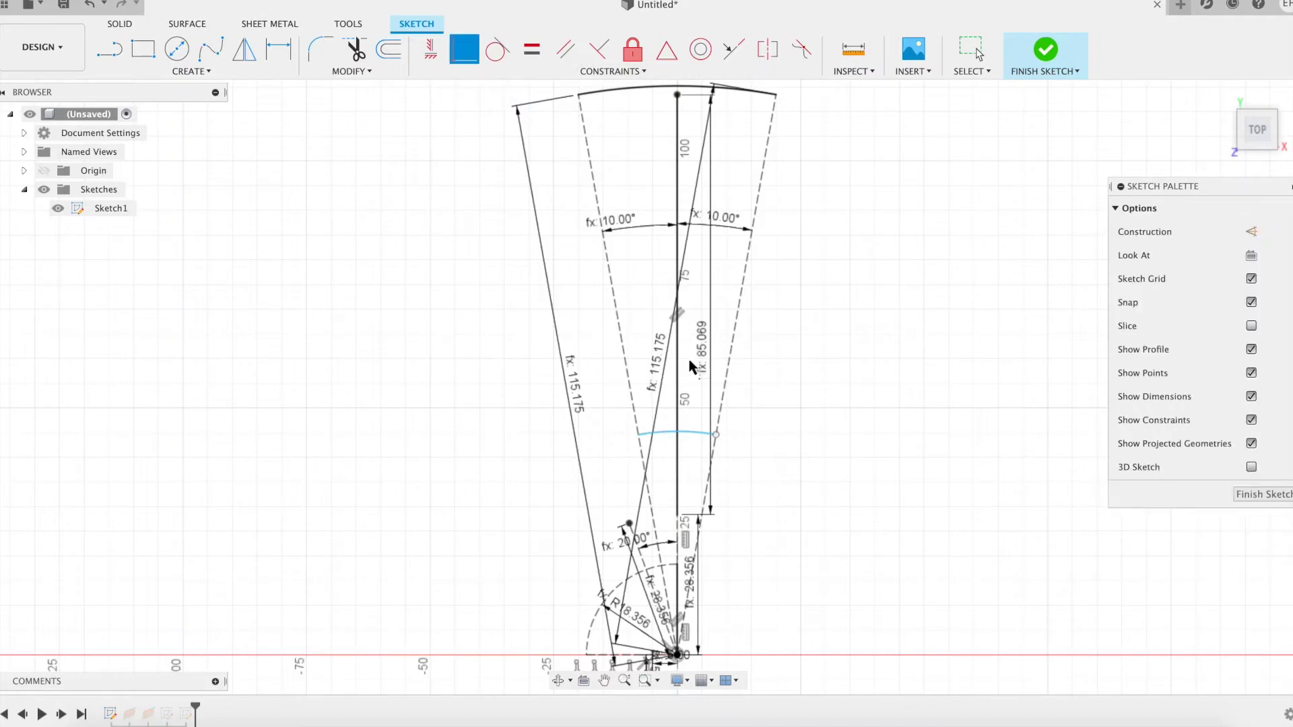
Constrain the new inner arc's right end coincident with the right slanted construction line.
scroll(701, 392, up, 4)
click(738, 481)
click(736, 490)
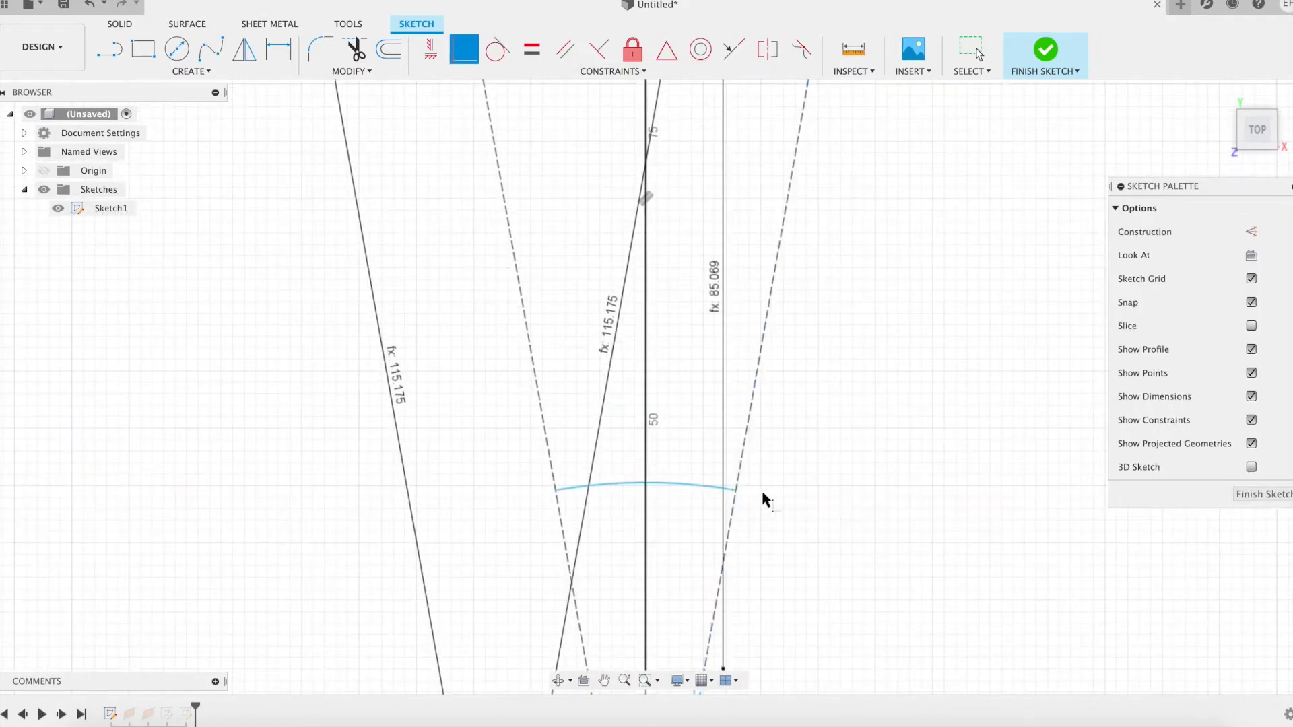
Dimension the inner arc's radius with a formula using cos(angle), setting it to 28.794 mm, and finish the sketch.
scroll(803, 371, down, 5)
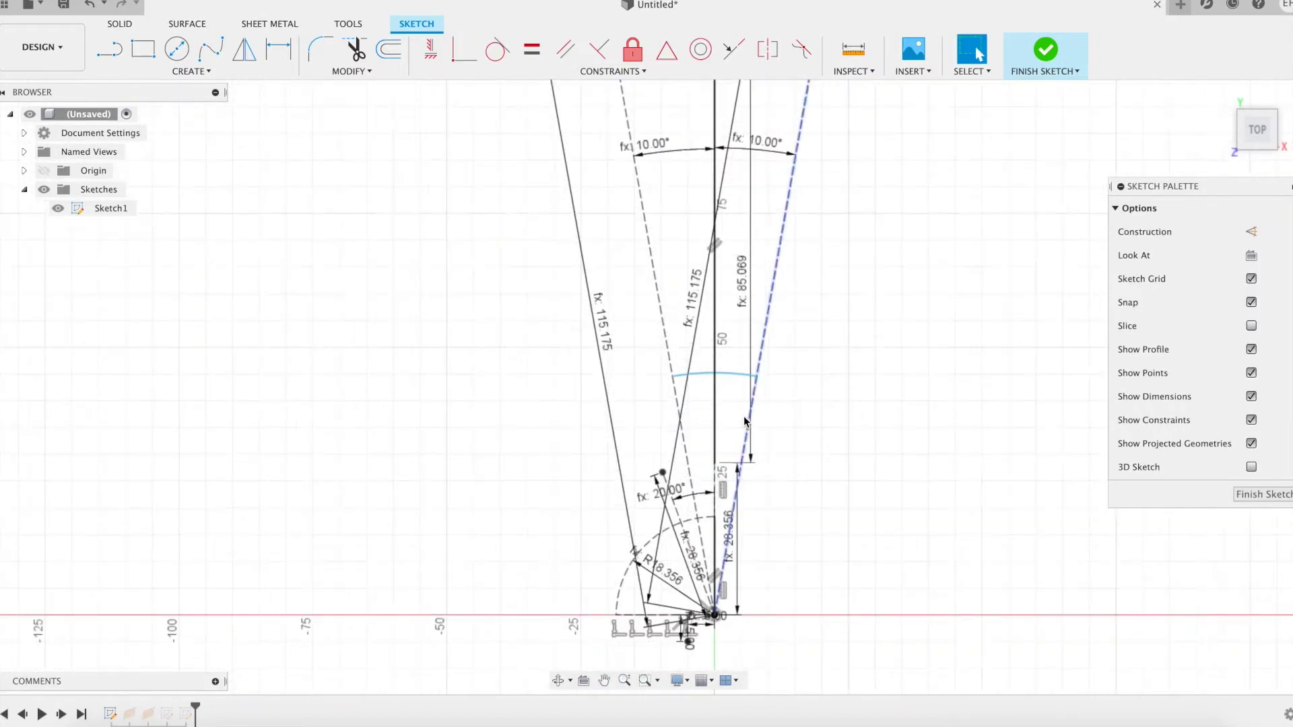
click(729, 375)
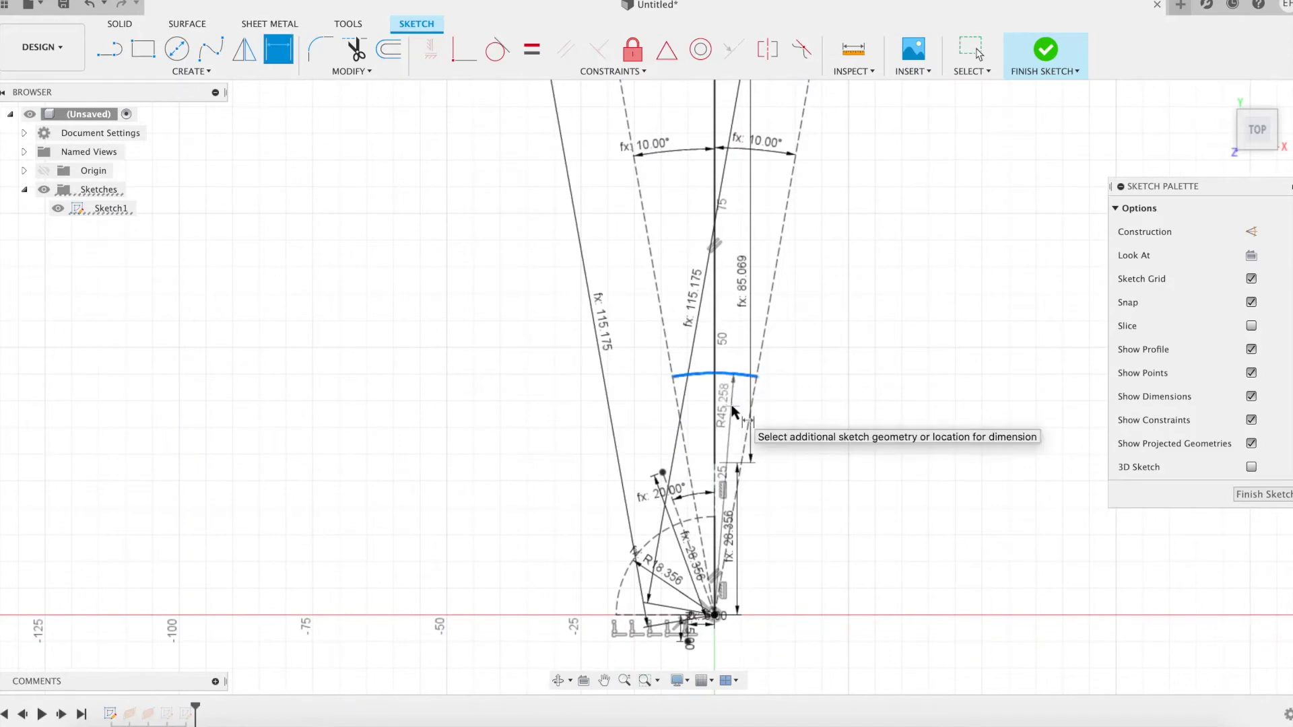
click(733, 411)
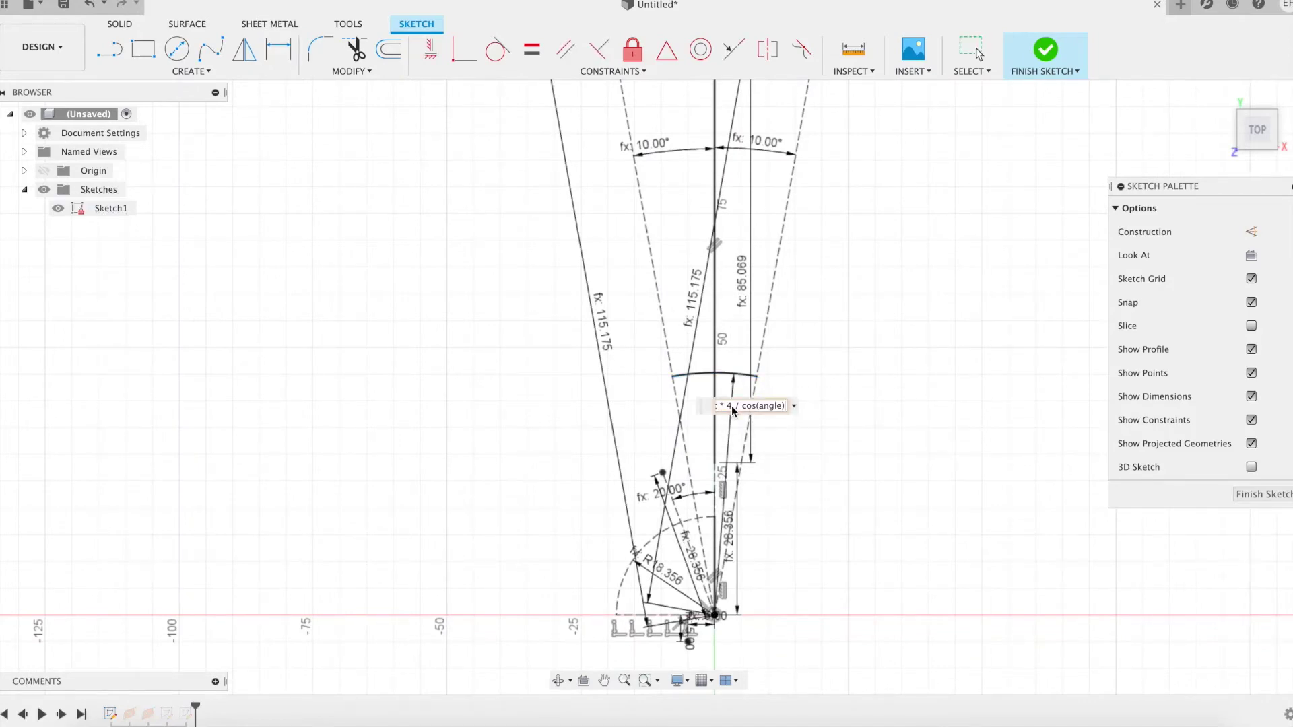
key(Left)
key(Left)
key(Left)
key(Left)
key(Left)
key(Left)
key(Left)
key(Left)
key(Return)
key(Escape)
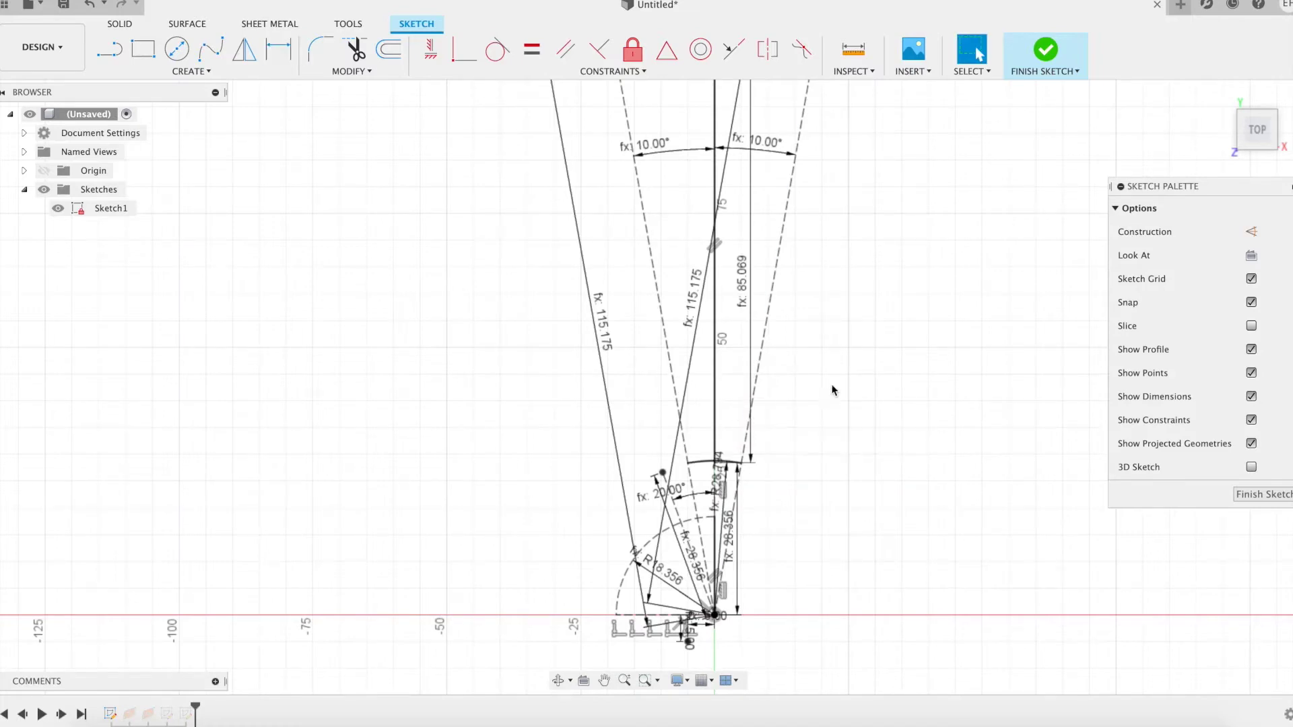
scroll(943, 314, down, 5)
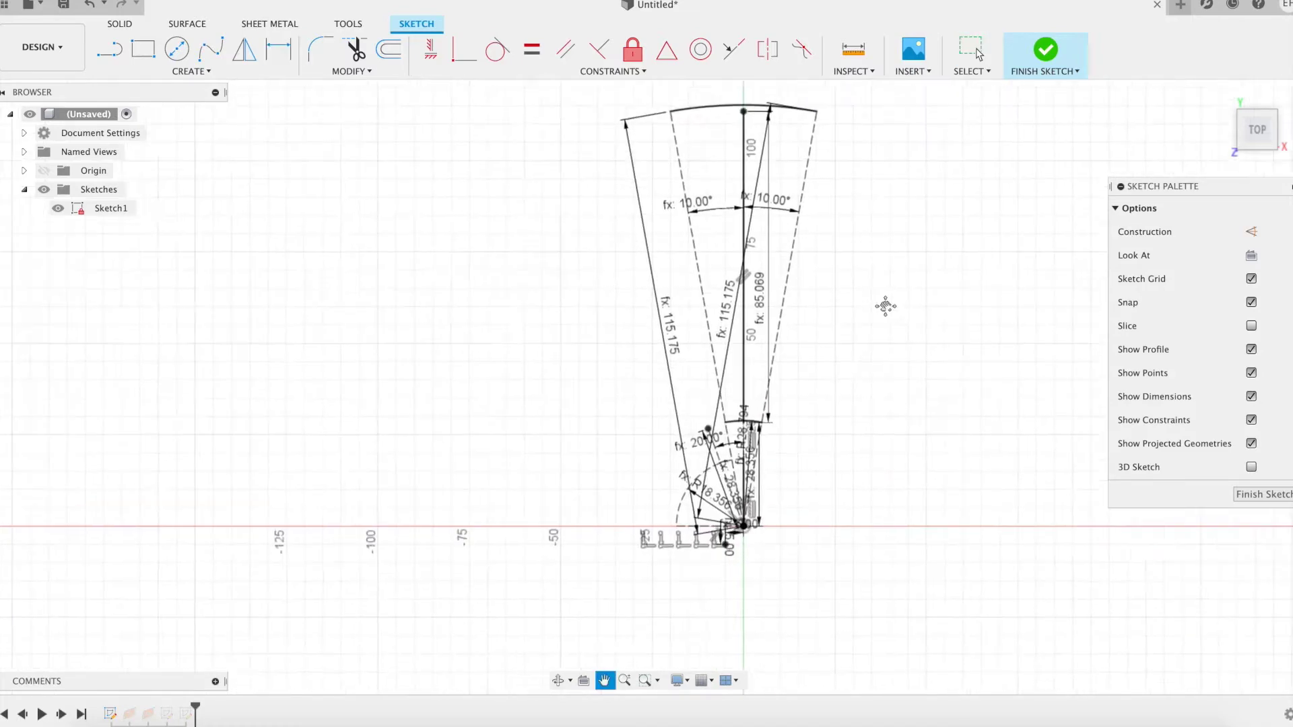
click(1046, 52)
In Sketch1, draw a two-point spline from the dashed arc's crossing with the 20° line to the short vertical line's upper end.
right_click(112, 208)
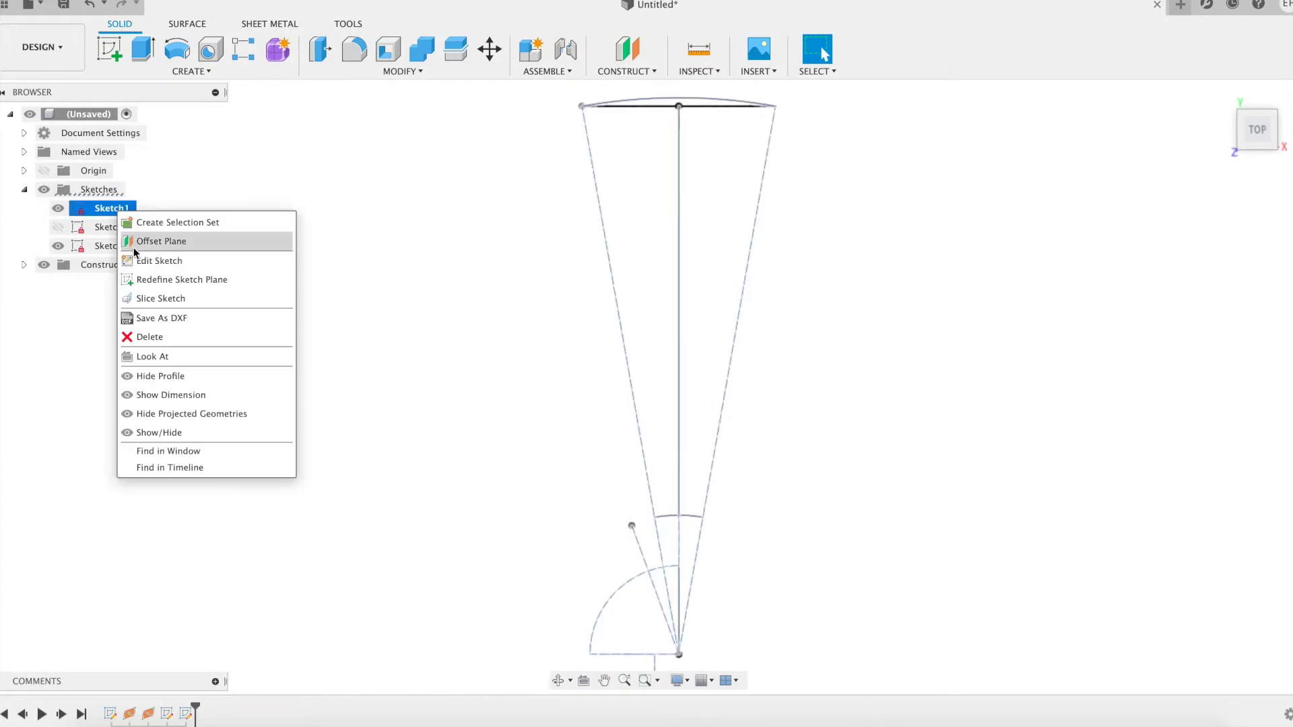
click(155, 239)
drag(786, 504, 739, 381)
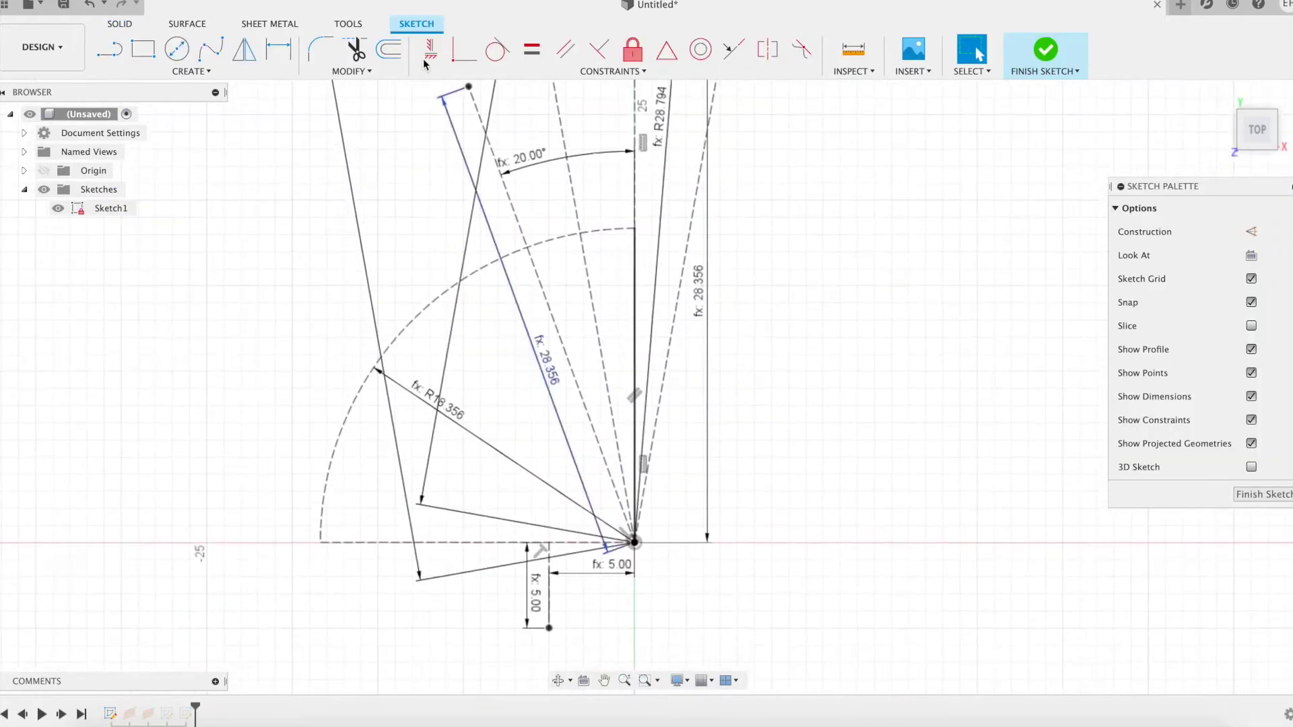
click(210, 49)
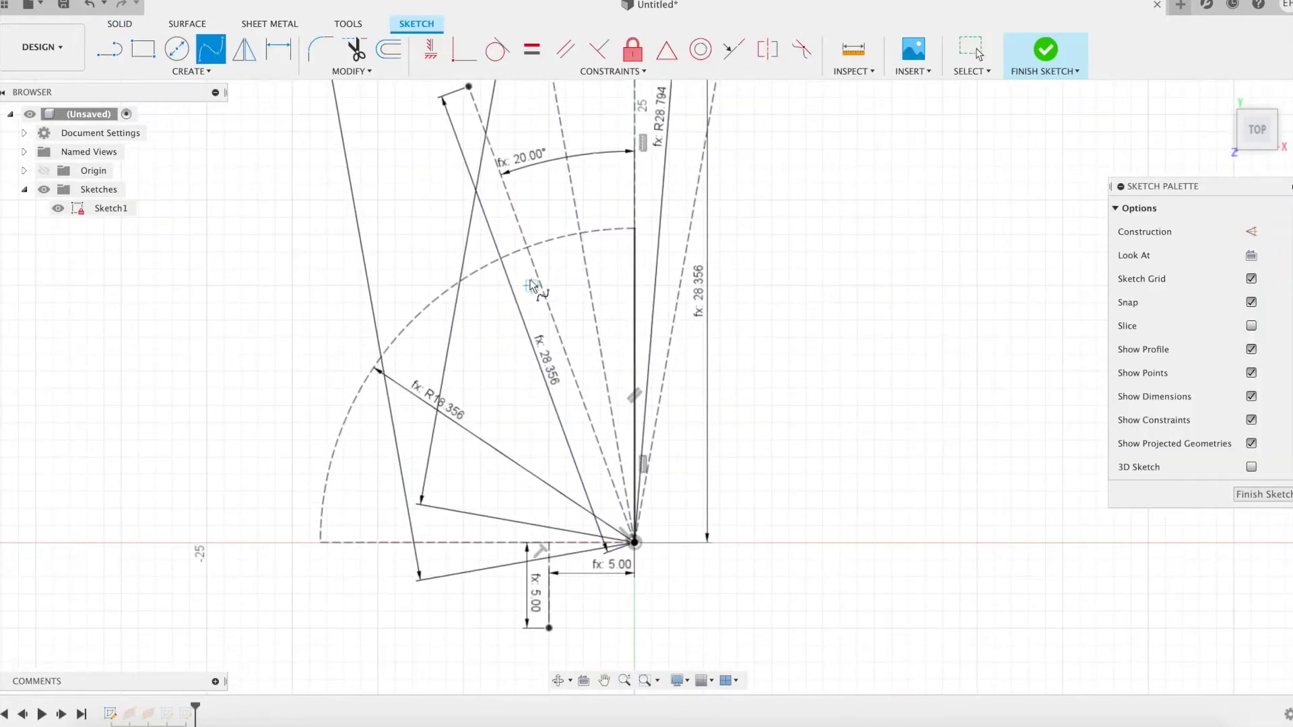
click(528, 247)
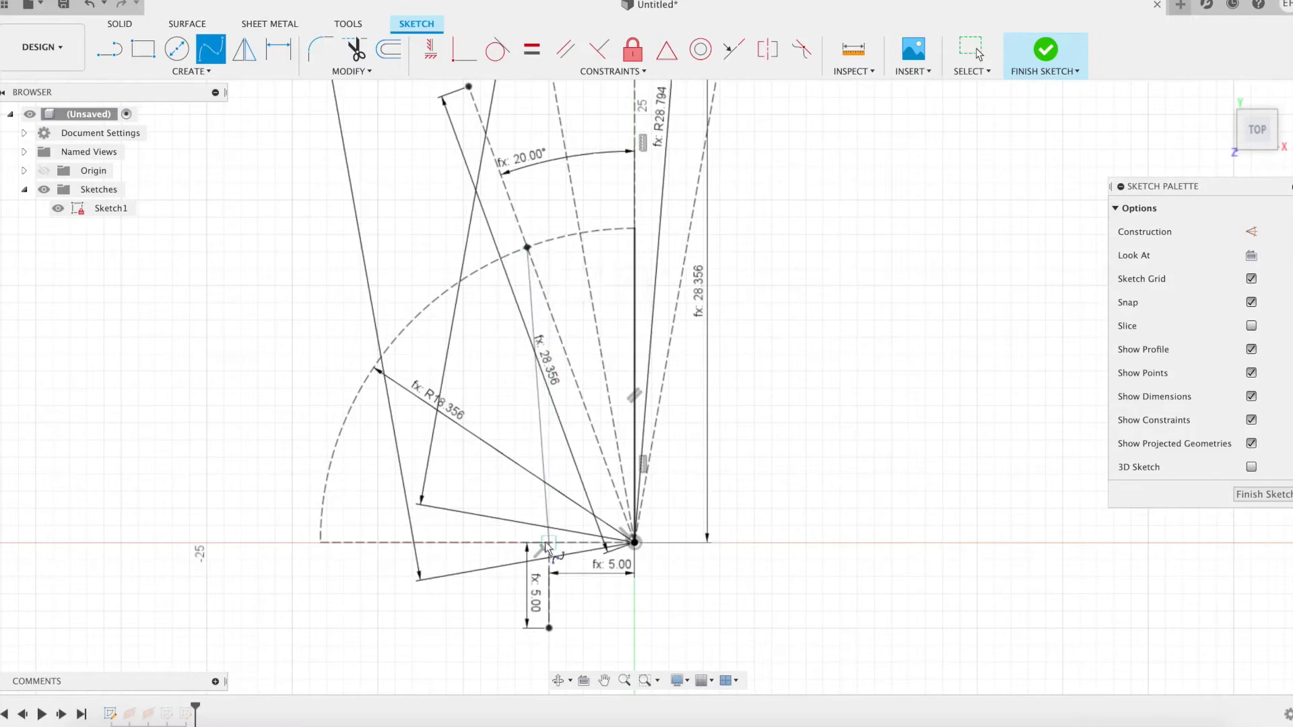
click(549, 542)
click(510, 546)
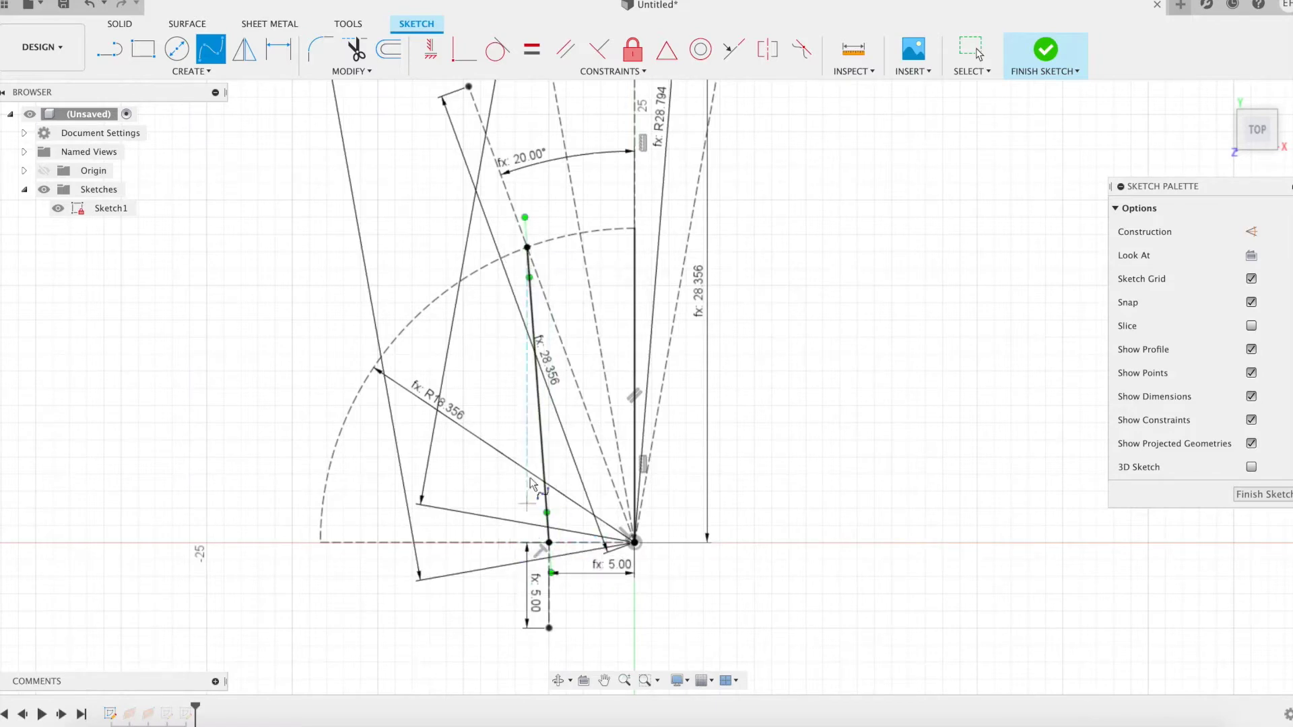
Make the spline tangent to the 20° construction line and the short vertical construction line, and finish the sketch.
click(497, 49)
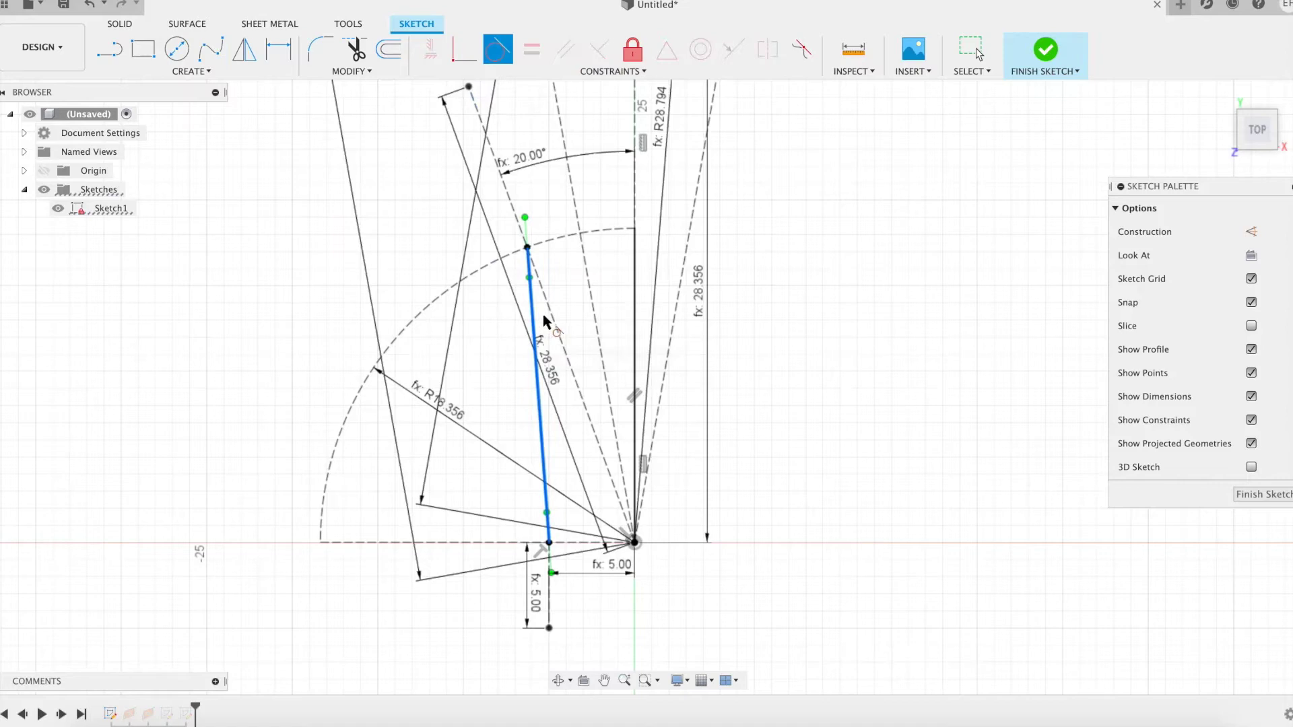
click(550, 313)
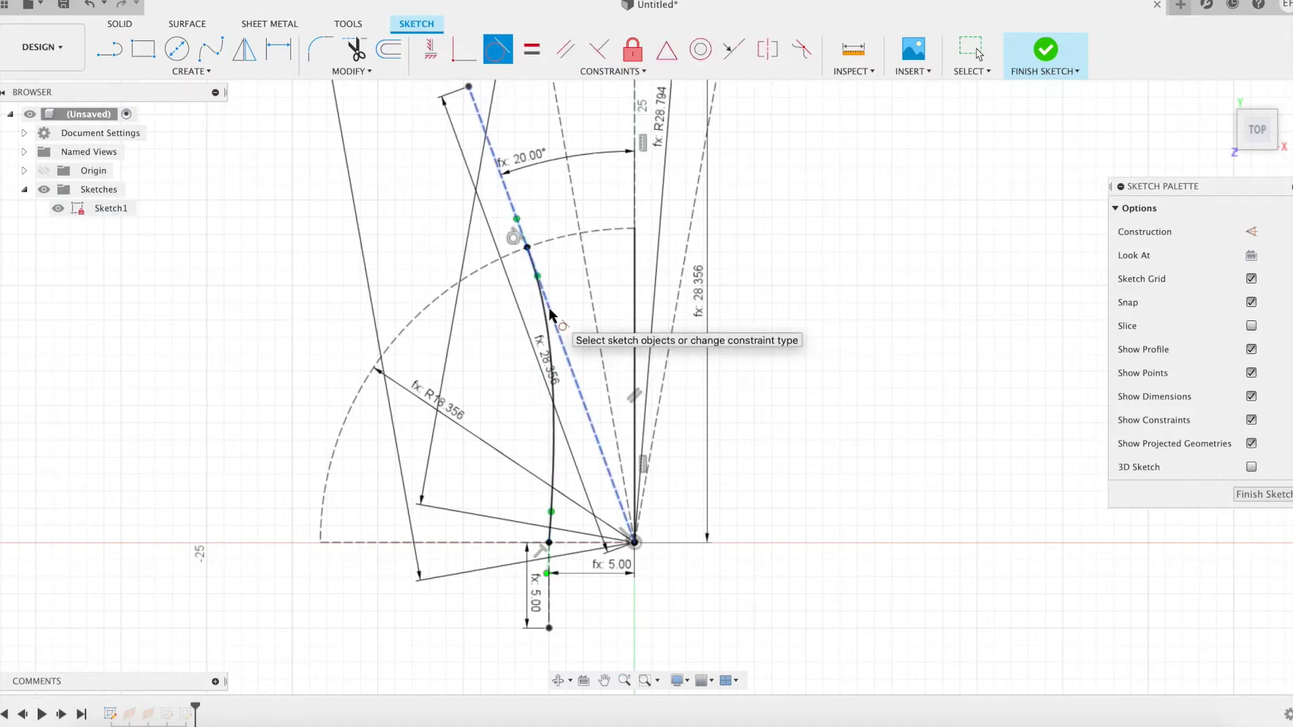
click(549, 315)
scroll(542, 604, up, 2)
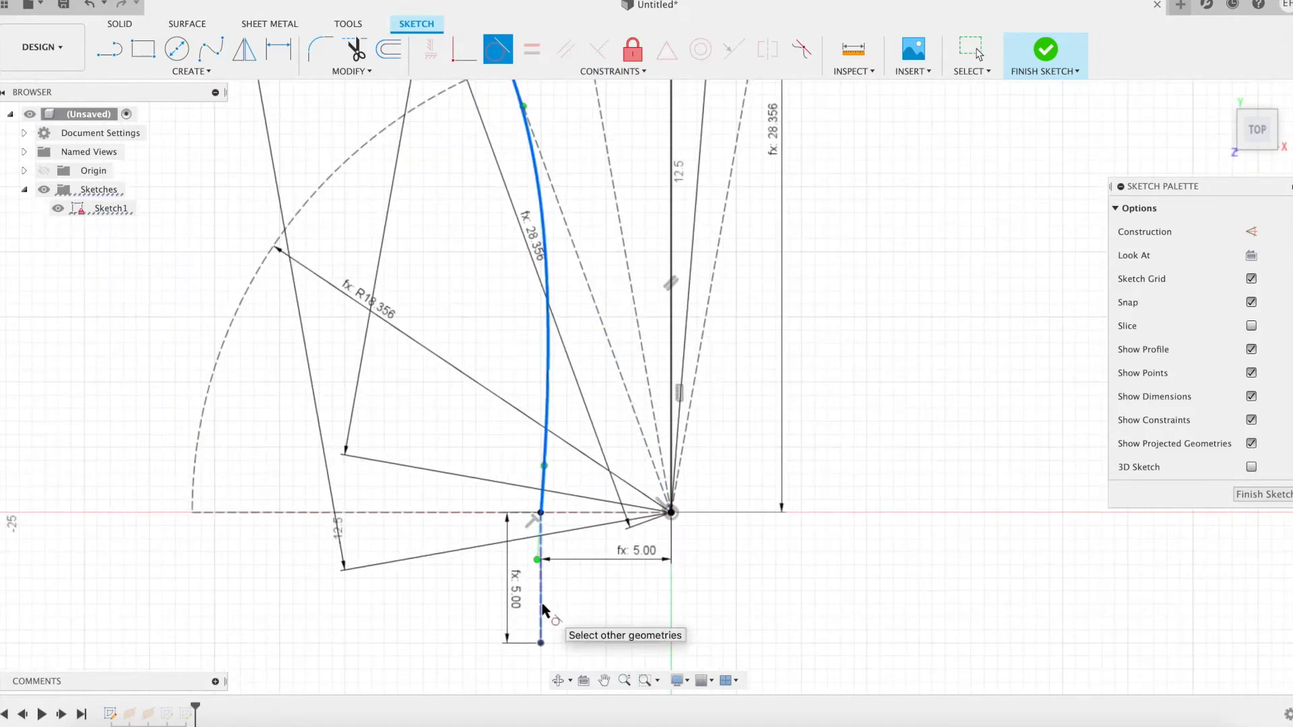
click(542, 603)
scroll(622, 591, down, 3)
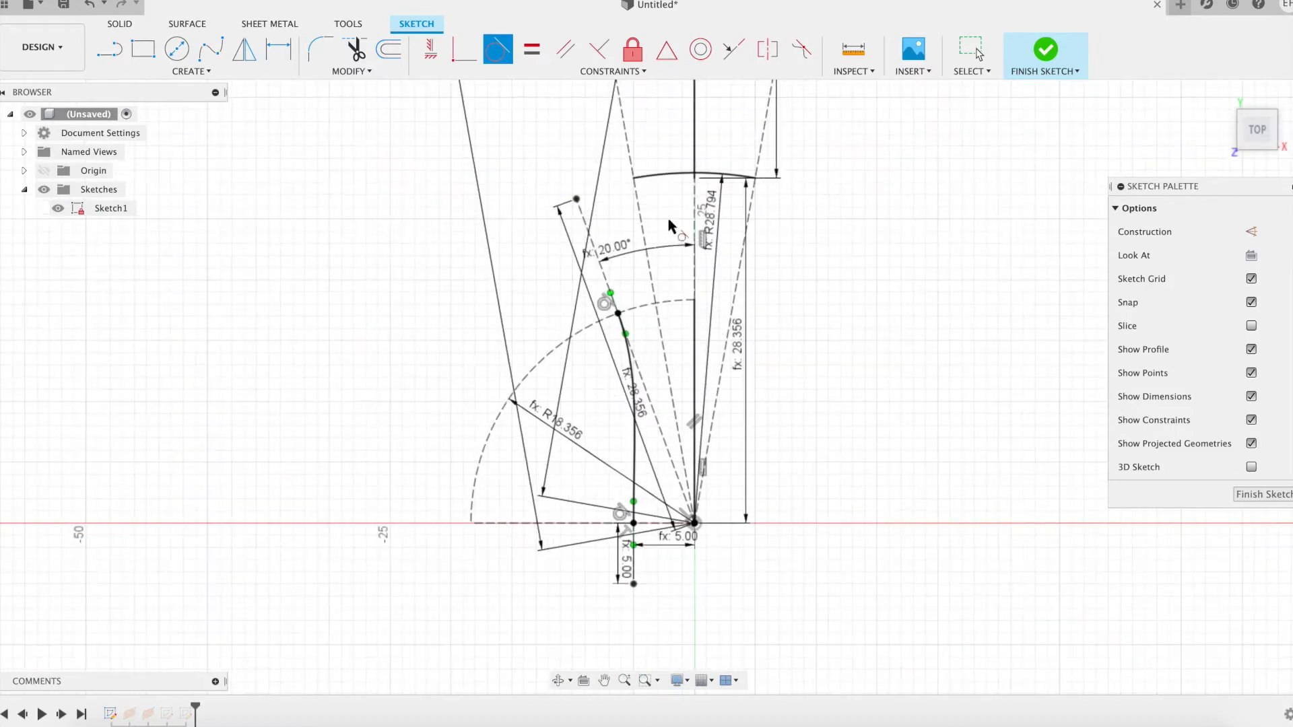
click(1046, 51)
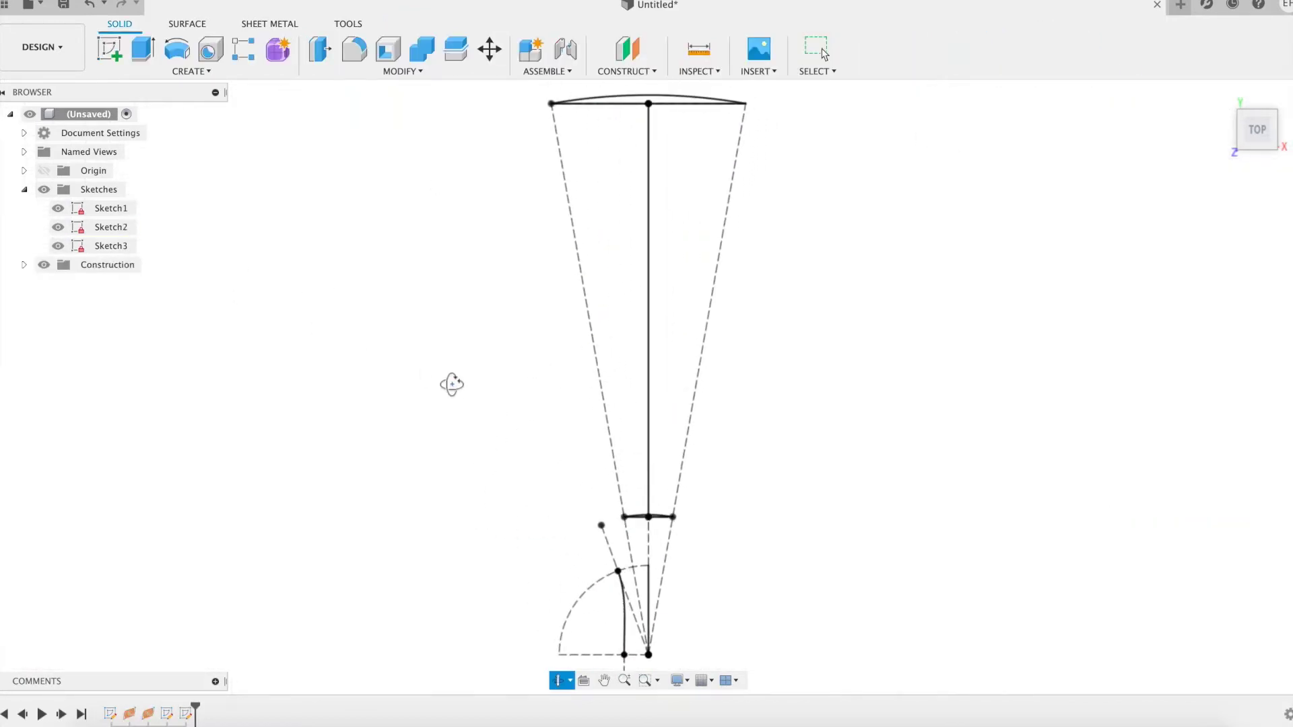
Show the origin planes and start a new sketch on the horizontal XY plane.
shift+middle_drag(452, 384, 431, 306)
click(44, 170)
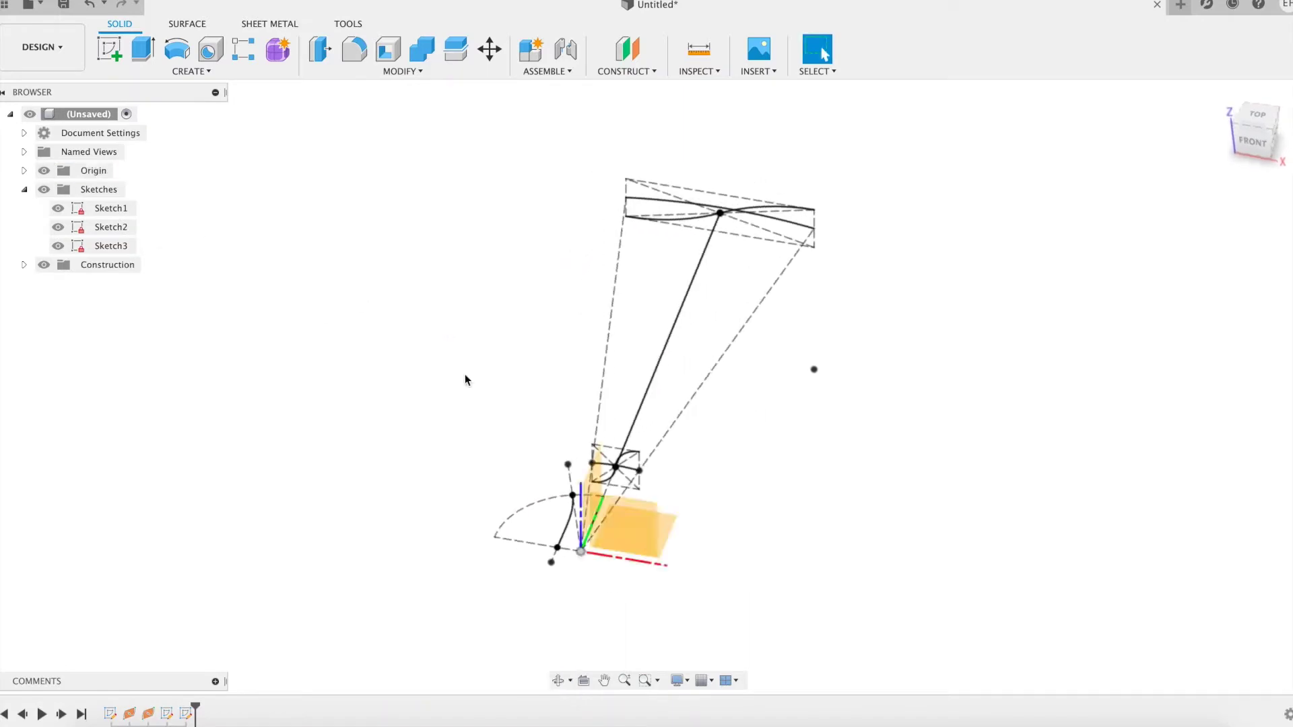
right_click(670, 532)
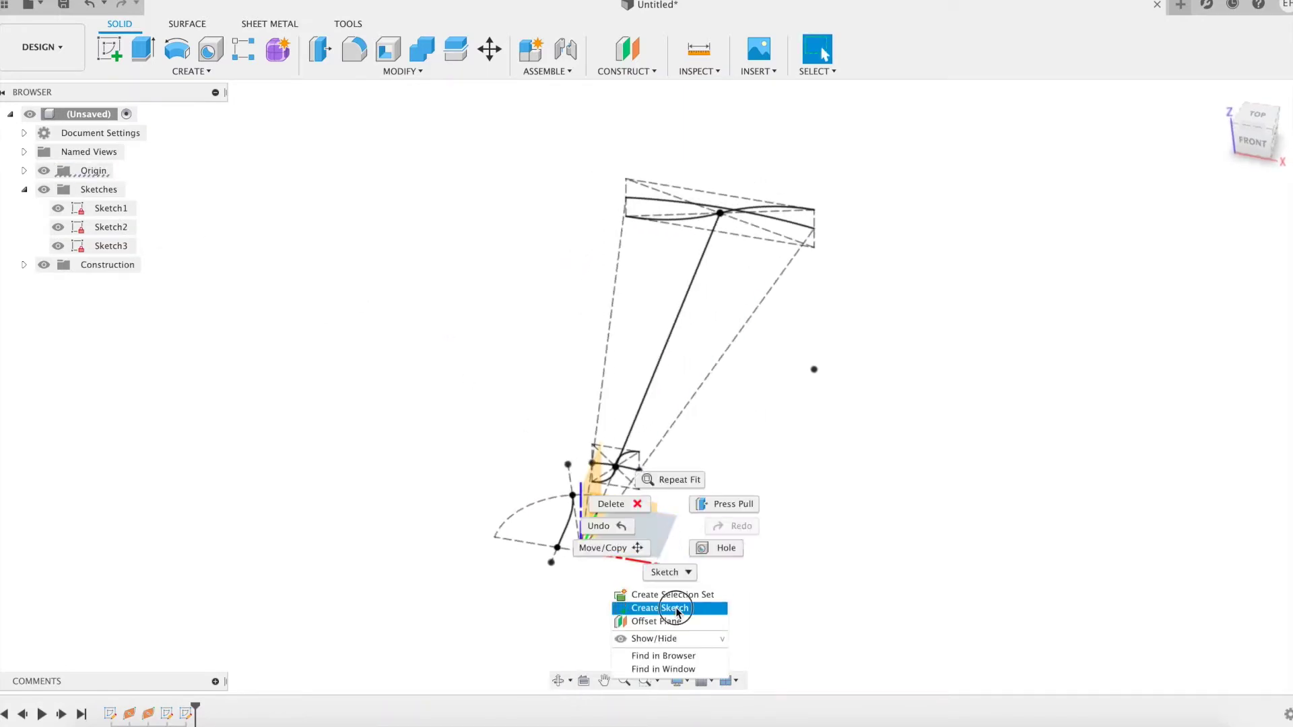
click(665, 606)
Create a linked intersection curve from the inner arc and both halves of the inner S-curve.
shift+middle_drag(905, 314, 707, 381)
scroll(707, 381, down, 1)
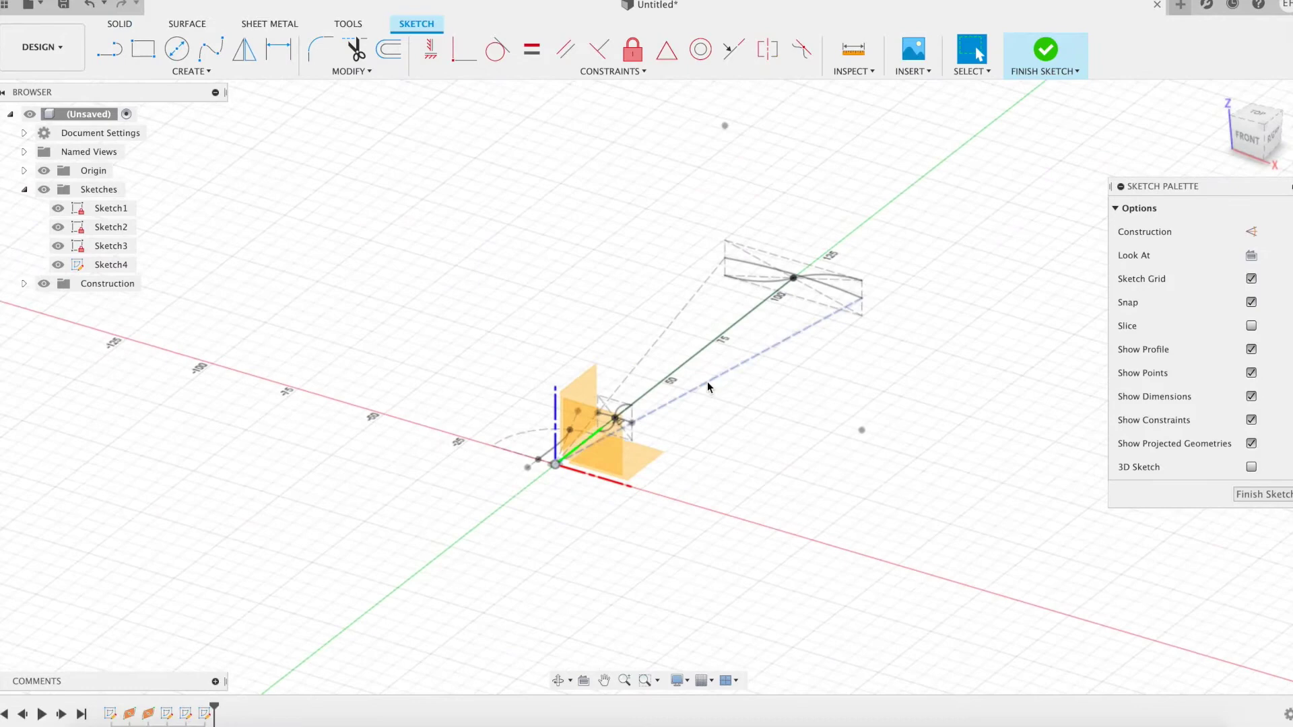
scroll(633, 411, up, 5)
click(219, 74)
mouse_move(144, 338)
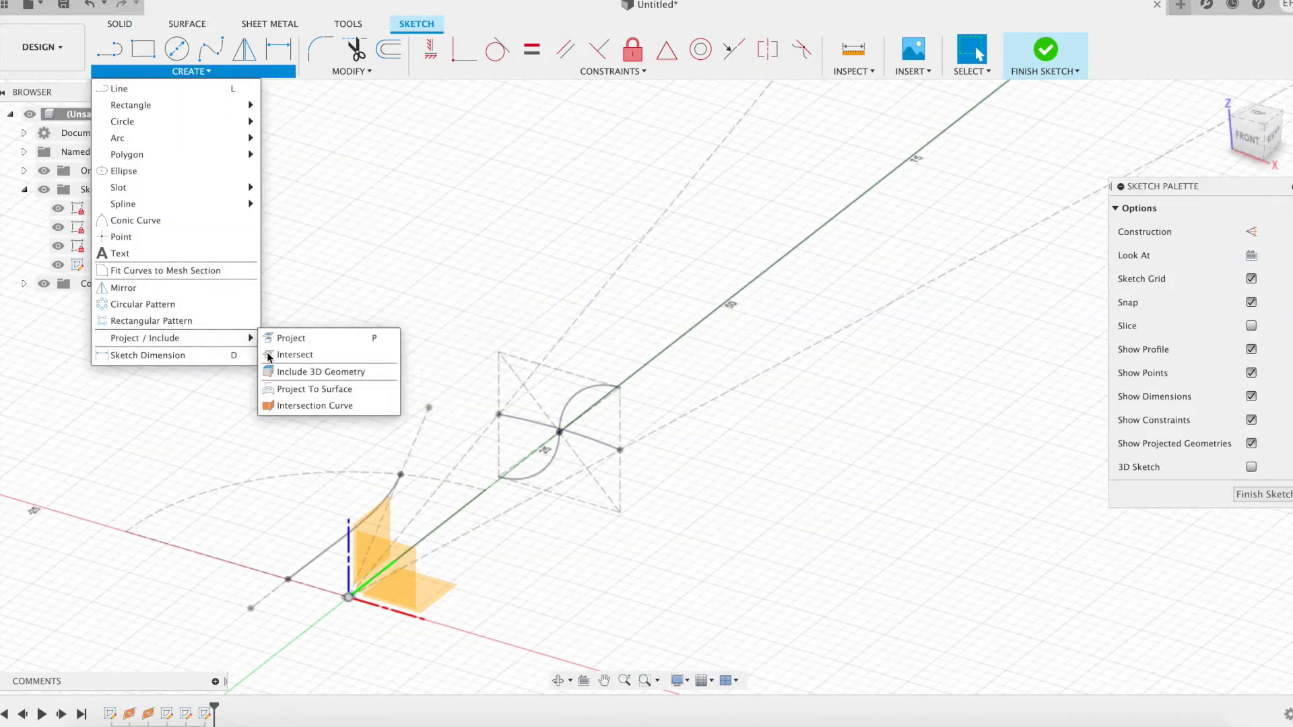
click(328, 410)
click(596, 441)
click(552, 462)
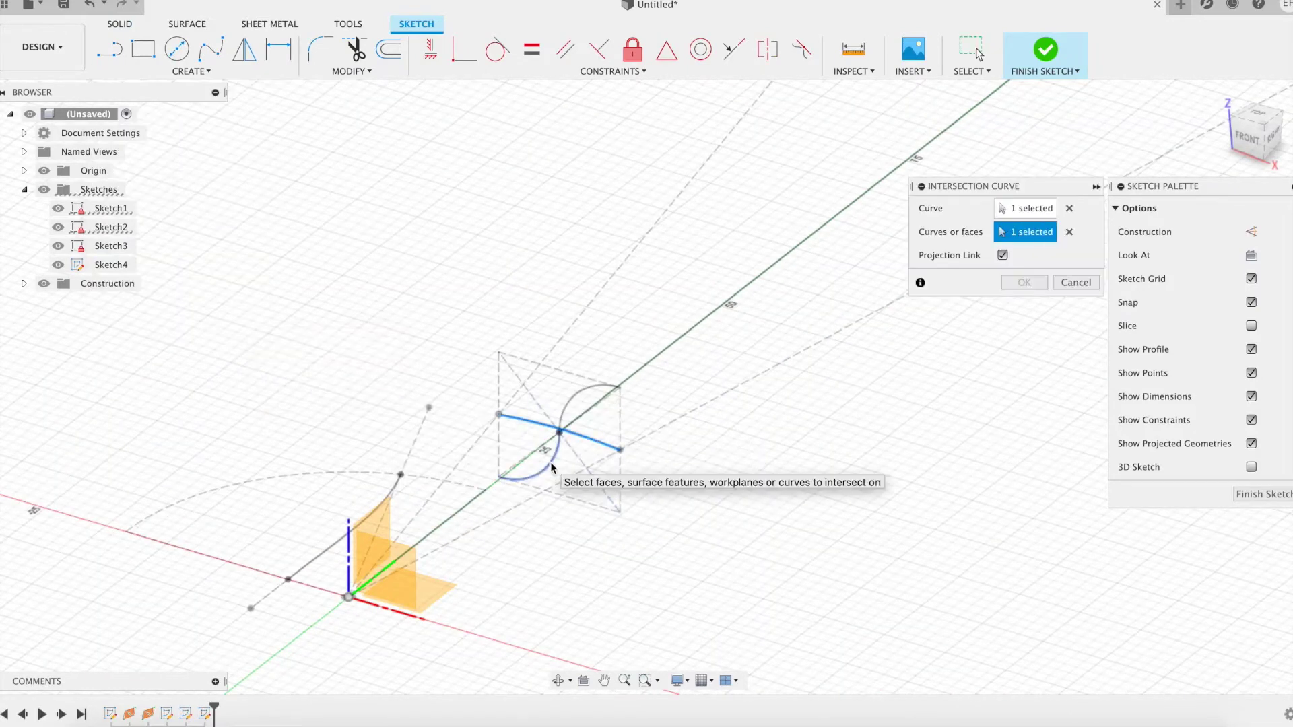
click(572, 402)
click(1023, 283)
Create a linked intersection curve from the outer arc and the outer S-curve, and finish the sketch.
scroll(1026, 286, down, 2)
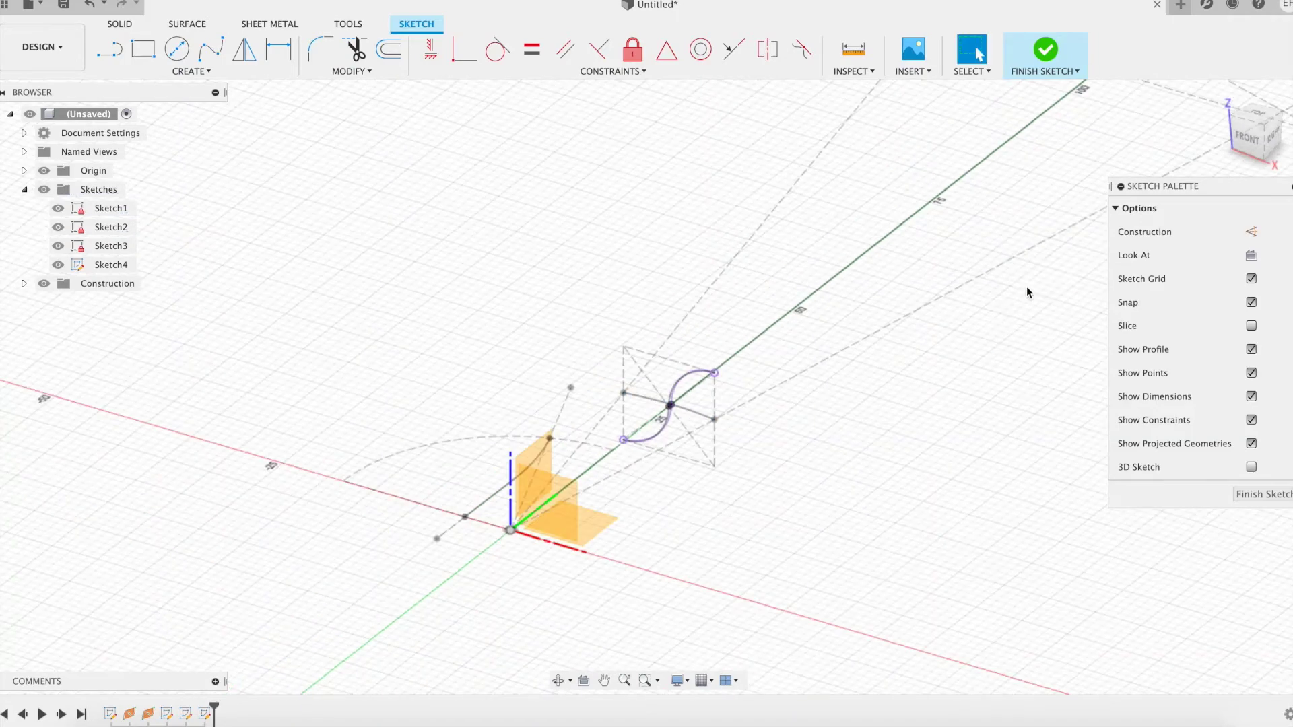
middle_drag(1027, 286, 744, 413)
click(191, 71)
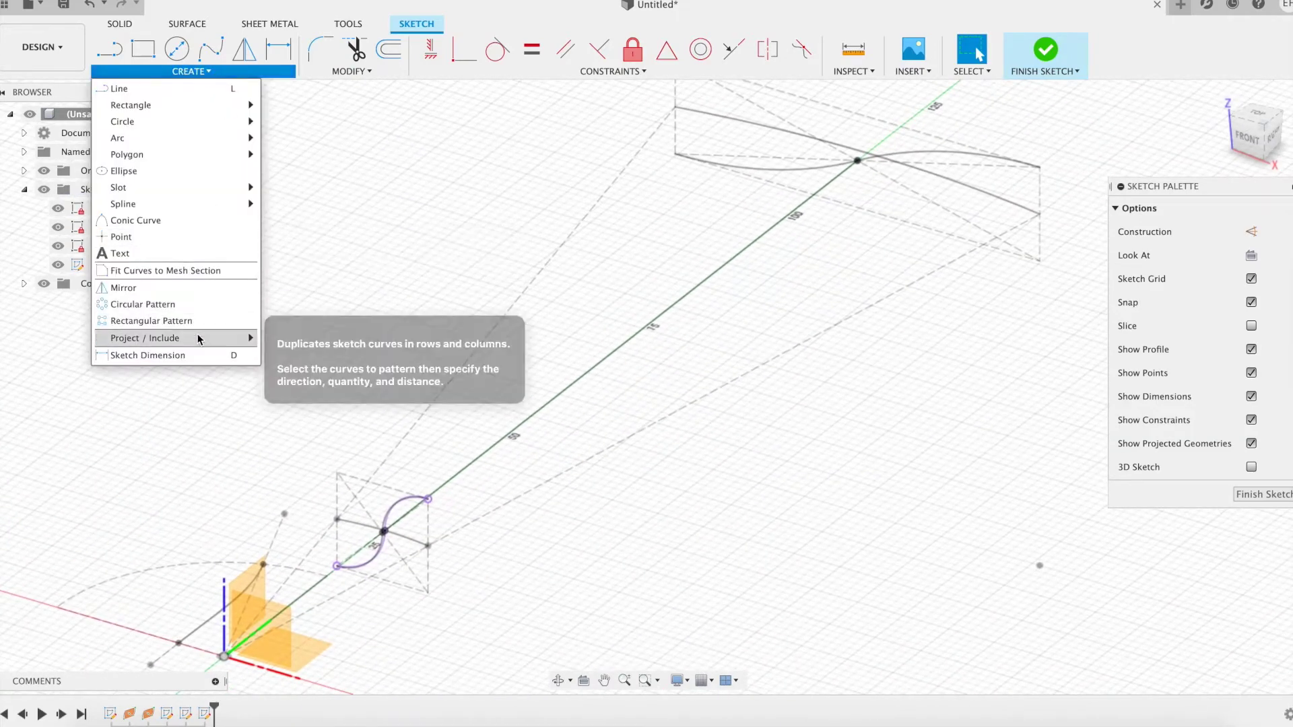
mouse_move(144, 333)
click(370, 404)
click(830, 166)
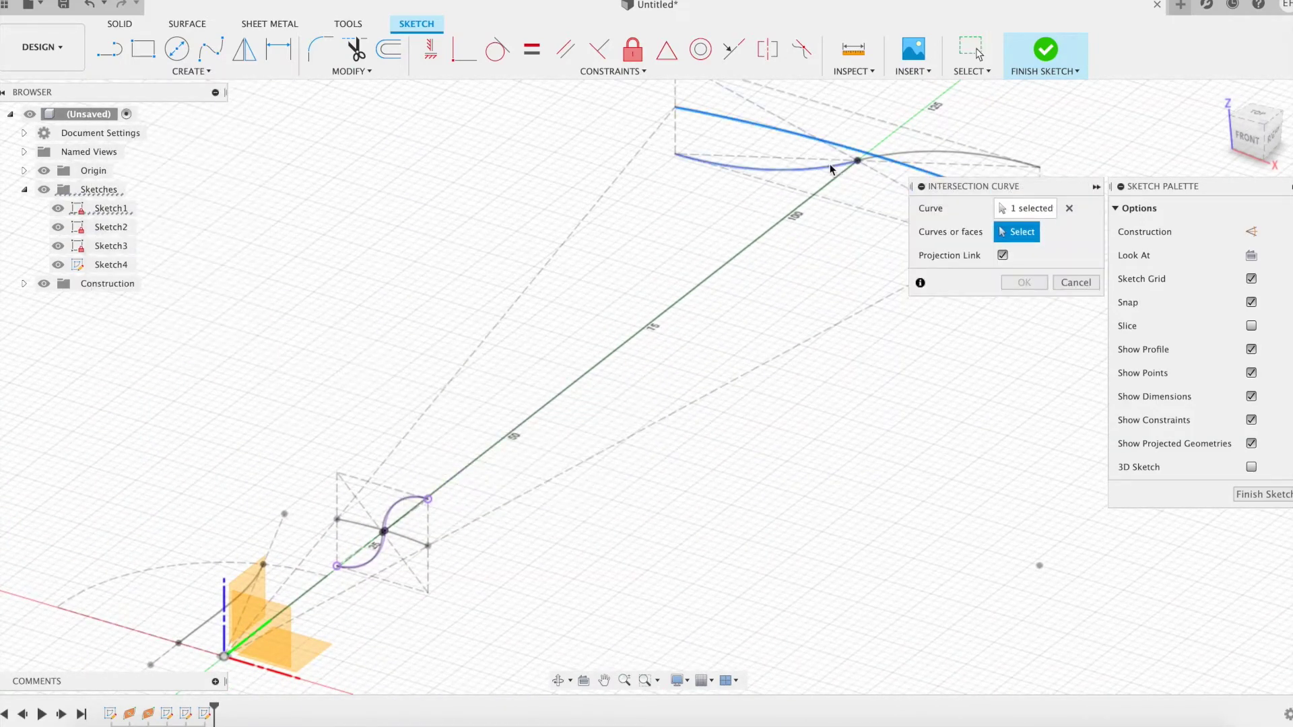
click(1023, 283)
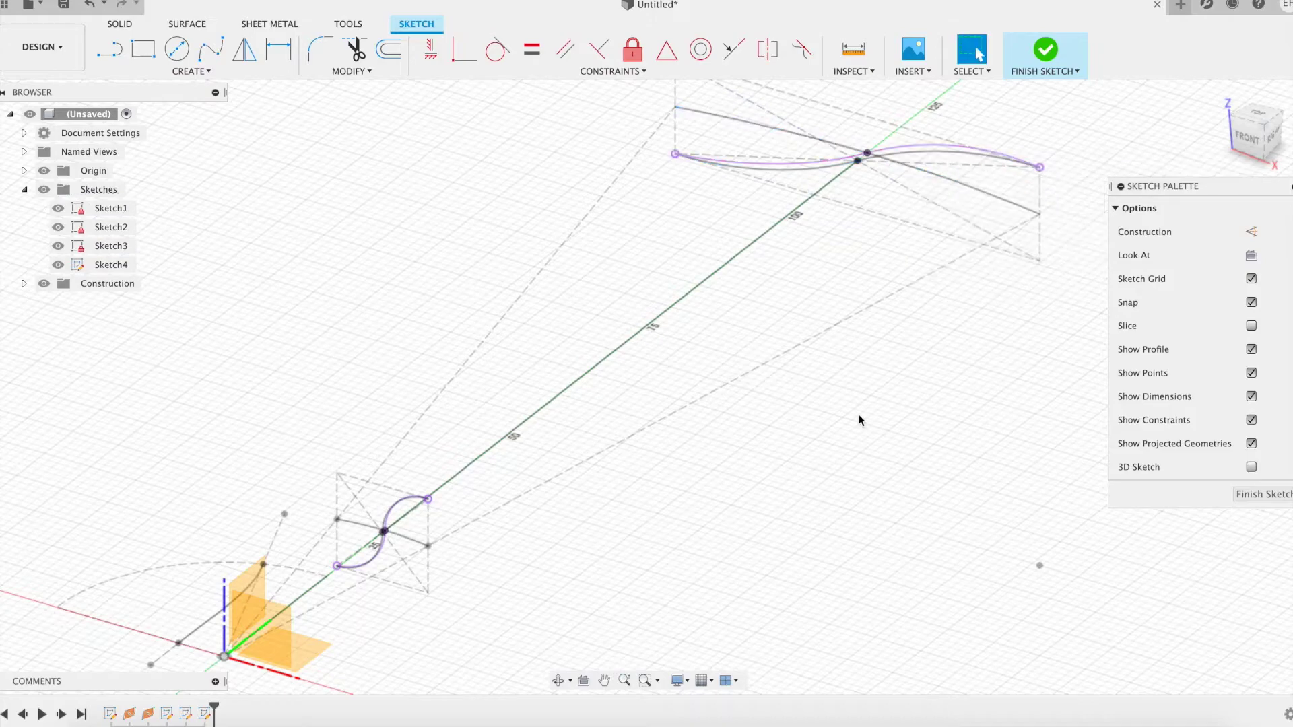
shift+middle_drag(870, 434, 923, 480)
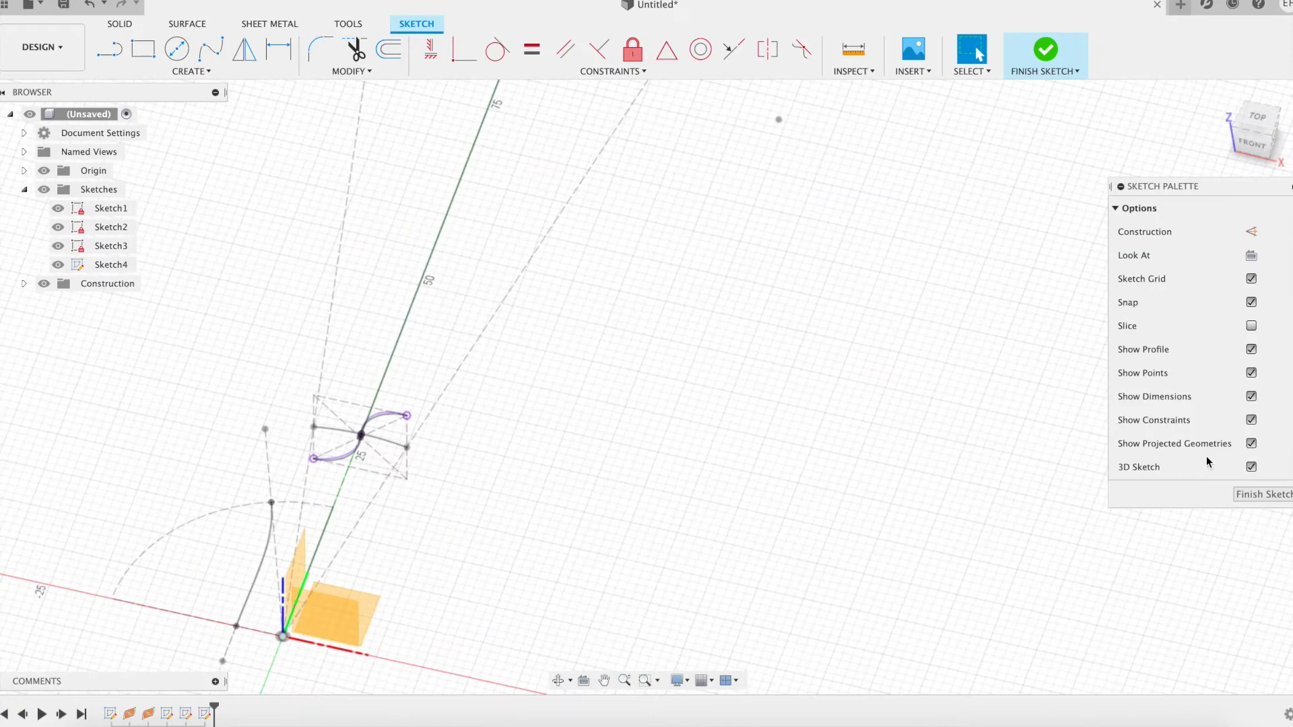
mouse_move(718, 341)
shift+middle_down()
mouse_move(736, 326)
mouse_move(731, 304)
shift+middle_up()
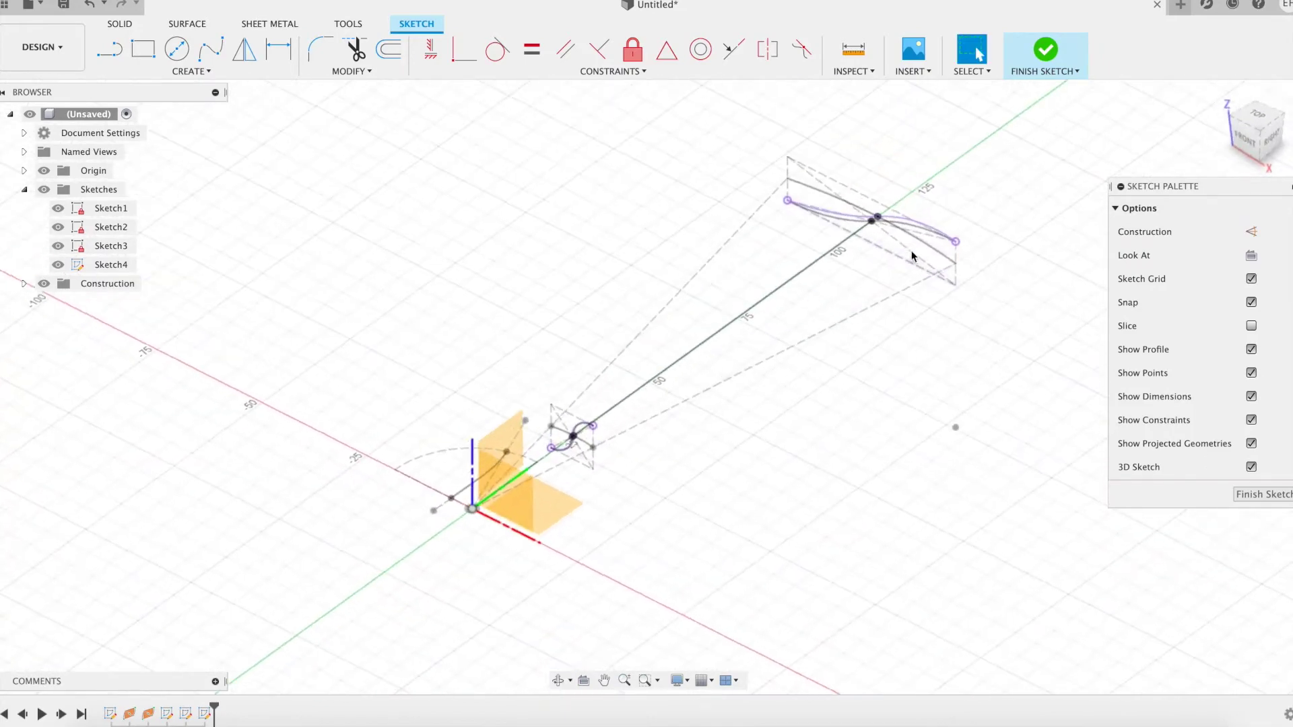
click(1045, 51)
Edit Sketch1 to set the dashed quarter arc's radius to 20.356 mm, and finish the sketch.
click(1256, 113)
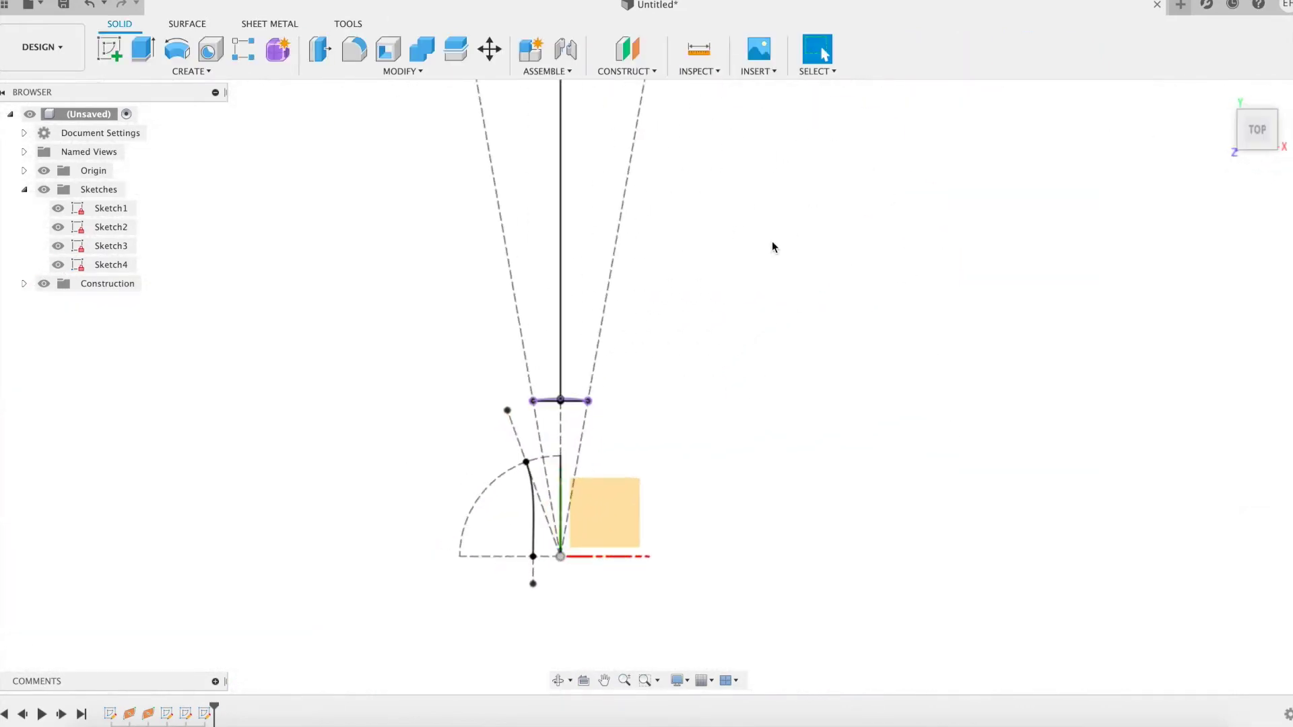
right_click(104, 208)
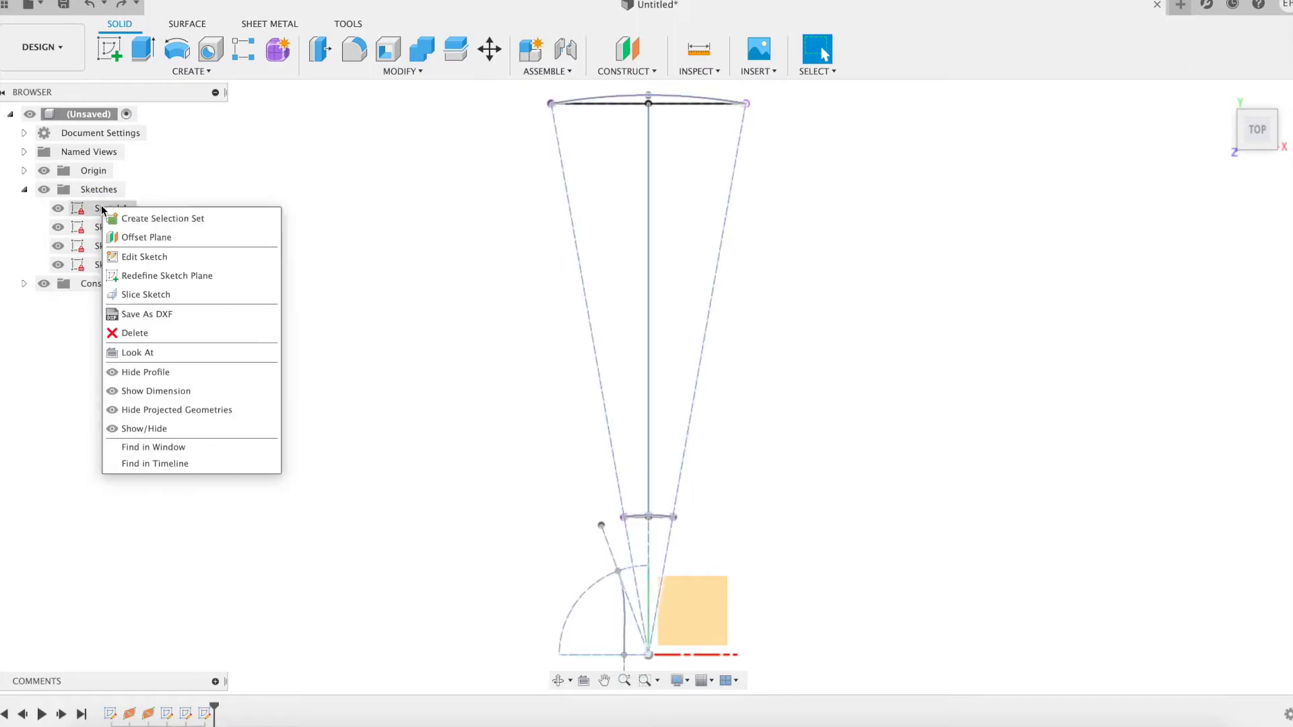
click(148, 257)
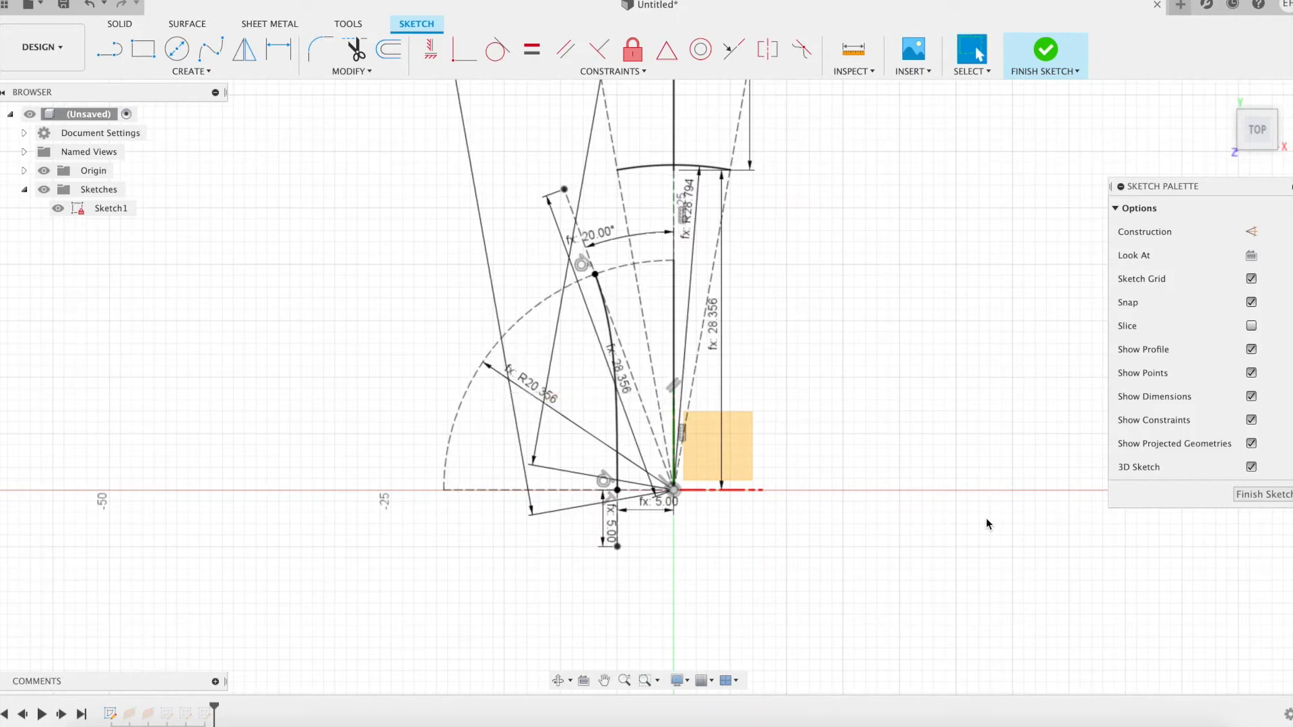
click(1046, 52)
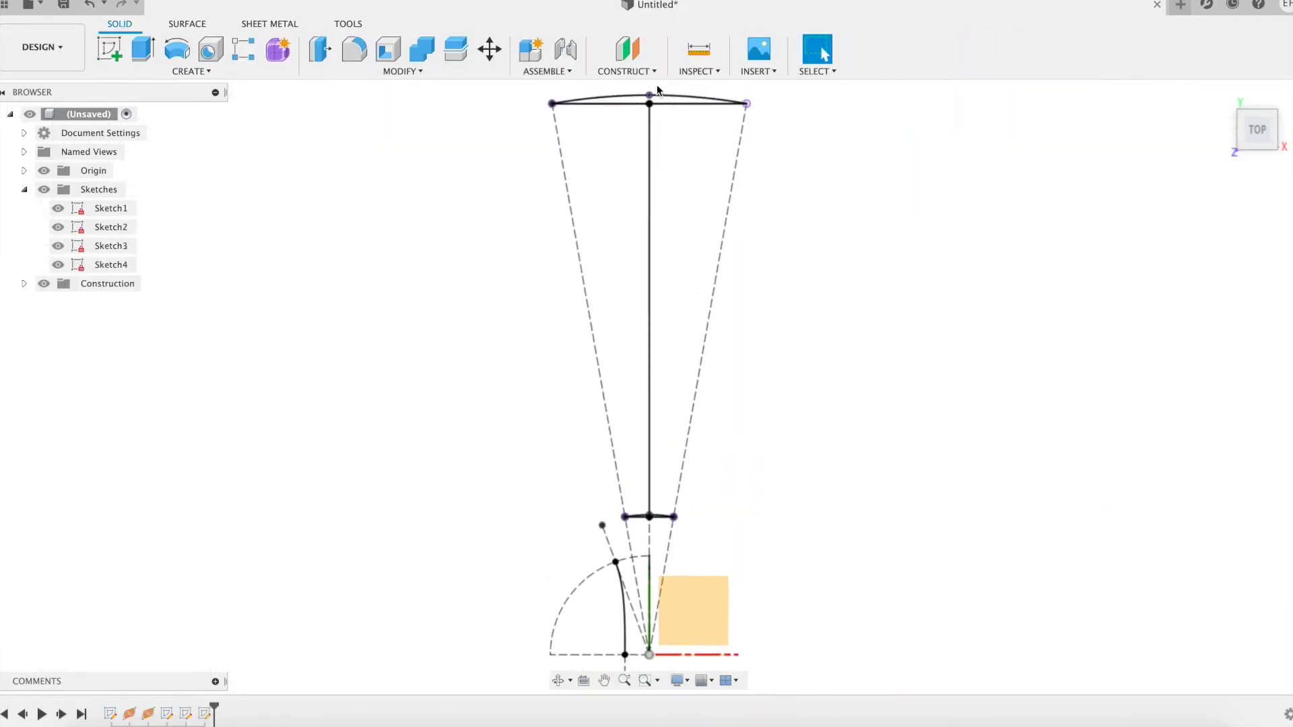
Hide Sketch2 and Sketch3, and loft a new surface body between the linked inner and outer S-shaped intersection curves.
shift+middle_drag(859, 391, 832, 316)
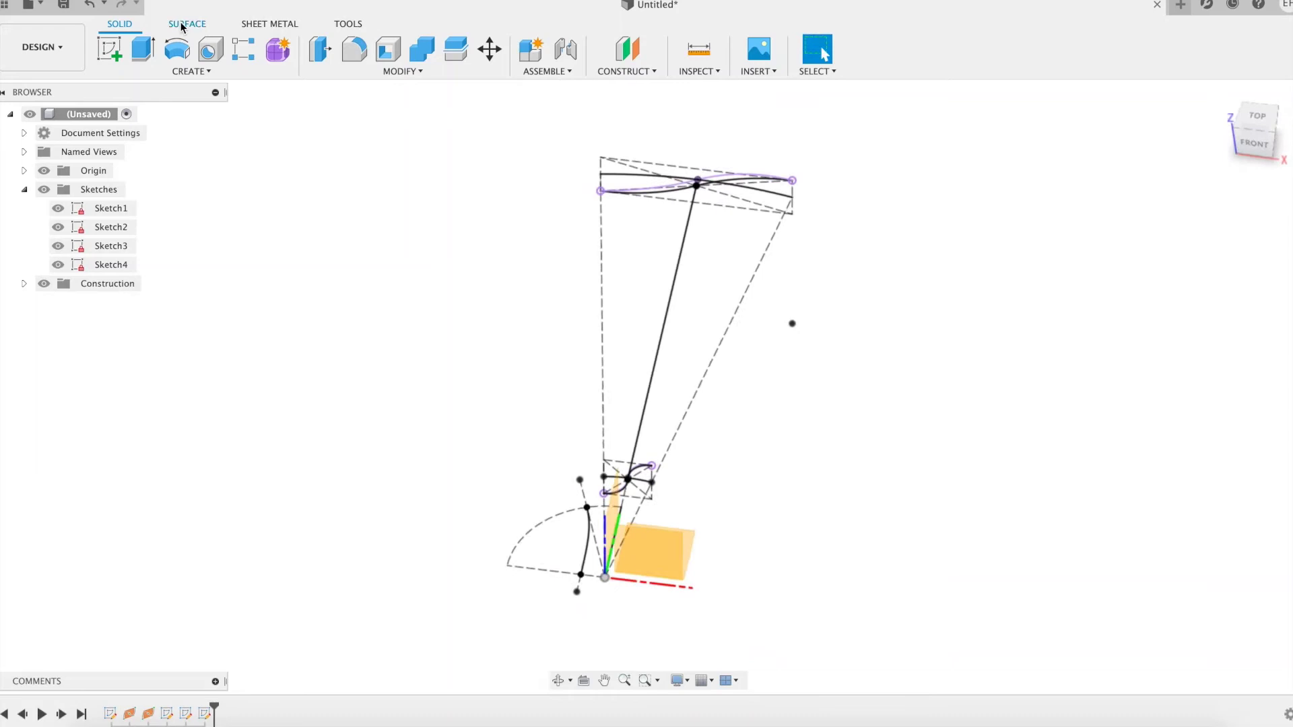
click(188, 24)
click(188, 71)
click(134, 185)
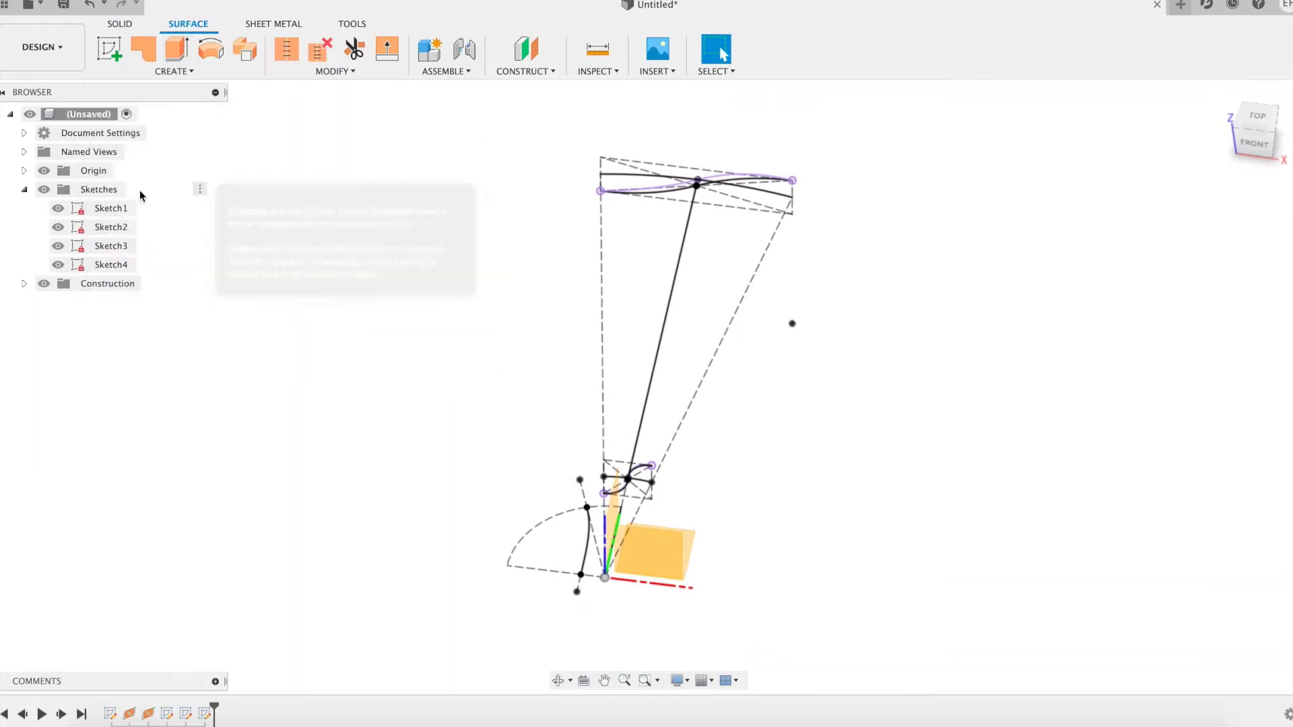
click(59, 245)
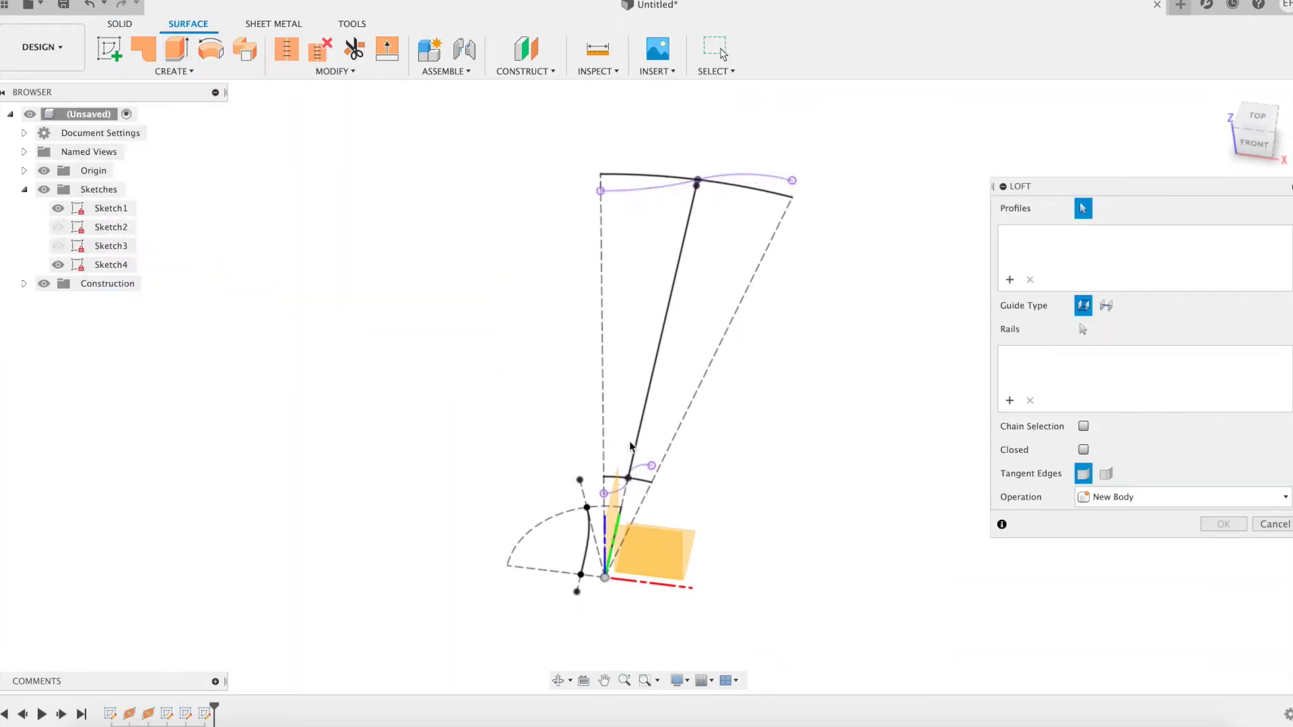
click(619, 496)
click(687, 182)
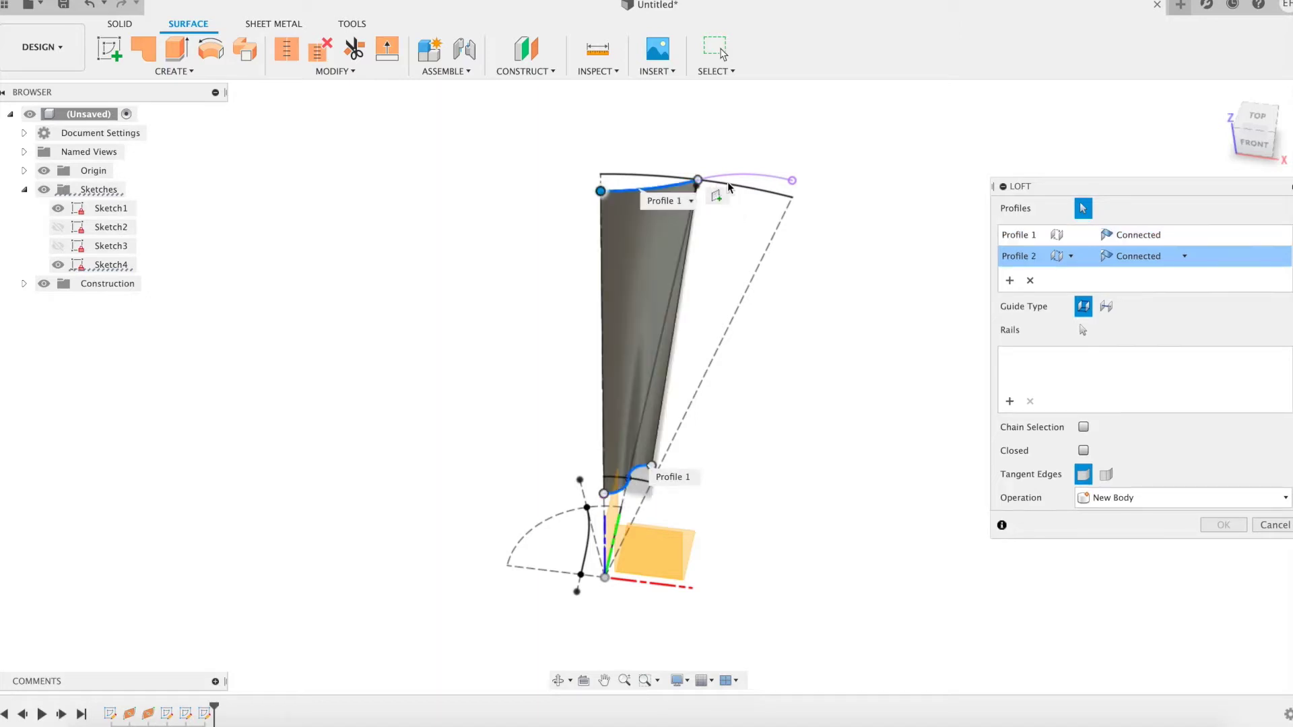
click(752, 180)
mouse_move(941, 425)
shift+middle_down()
mouse_move(918, 402)
mouse_move(718, 316)
shift+middle_up()
click(720, 331)
shift+middle_drag(871, 450, 899, 448)
click(1215, 526)
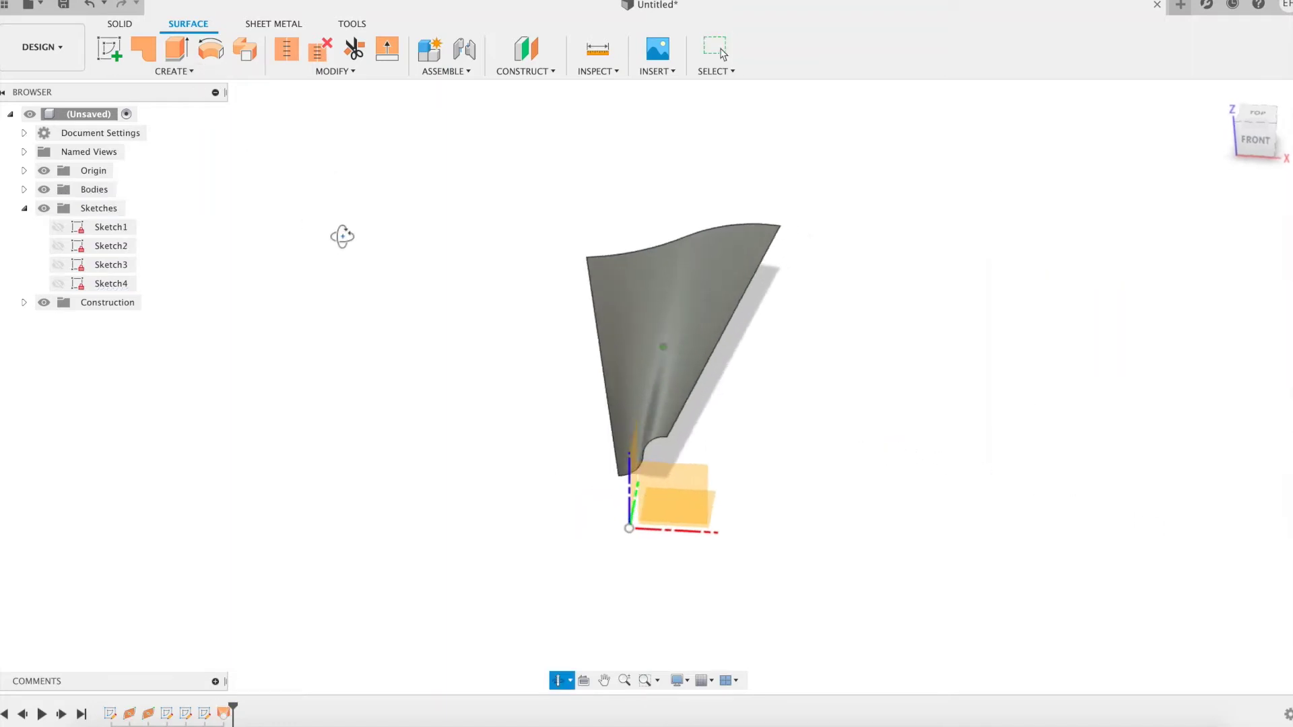
Rotate the lofted face about the vertical Z axis by the "angle" parameter.
shift+middle_drag(462, 269, 668, 318)
click(669, 318)
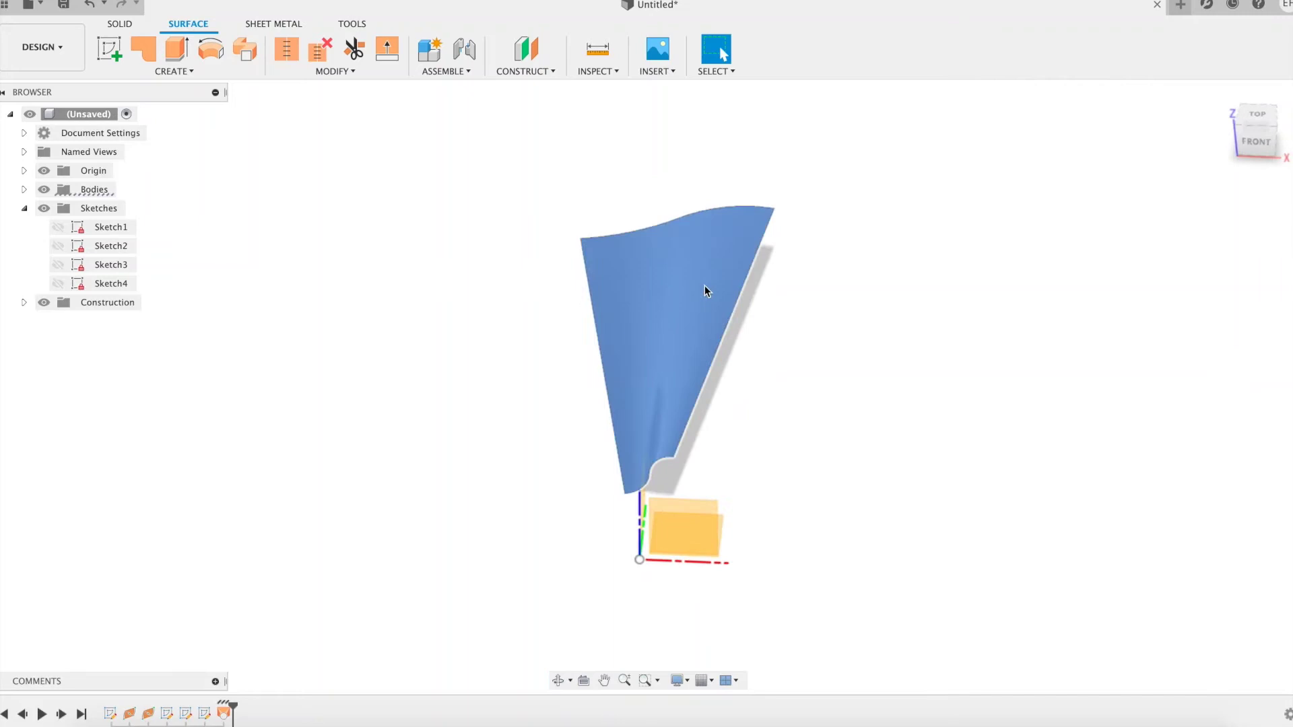
key(m)
click(1235, 255)
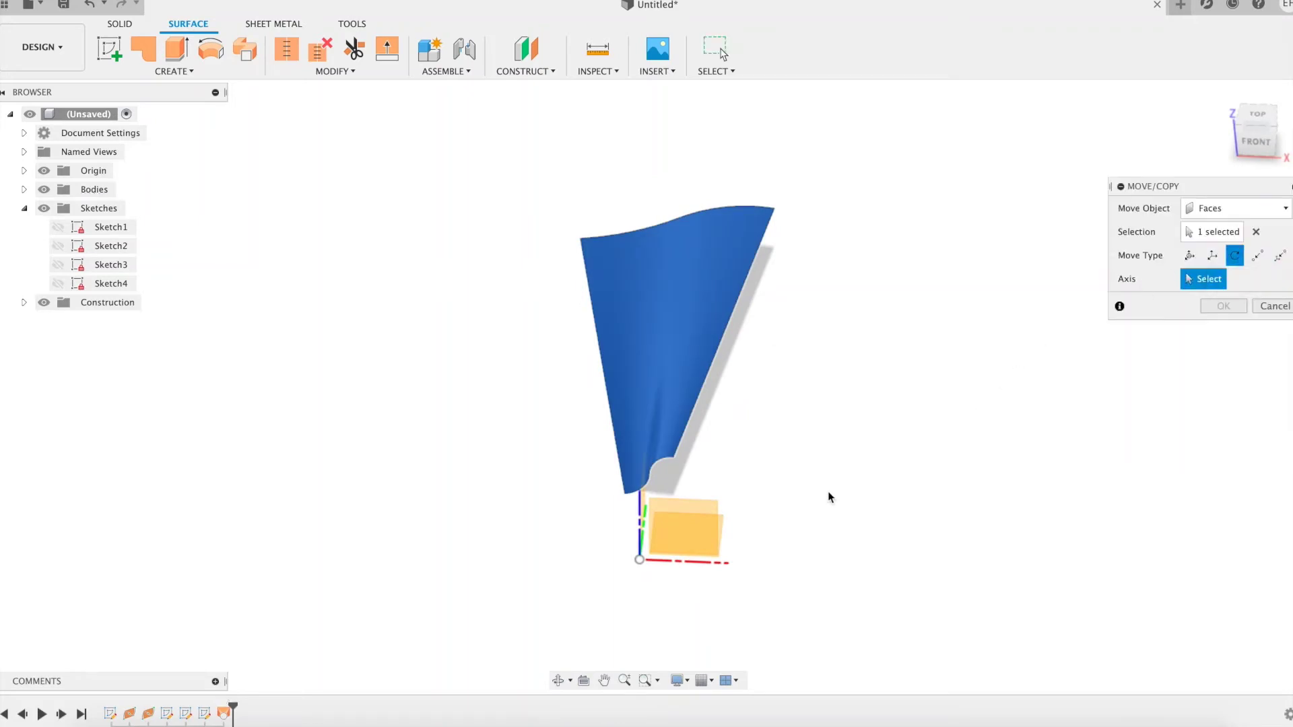
click(637, 515)
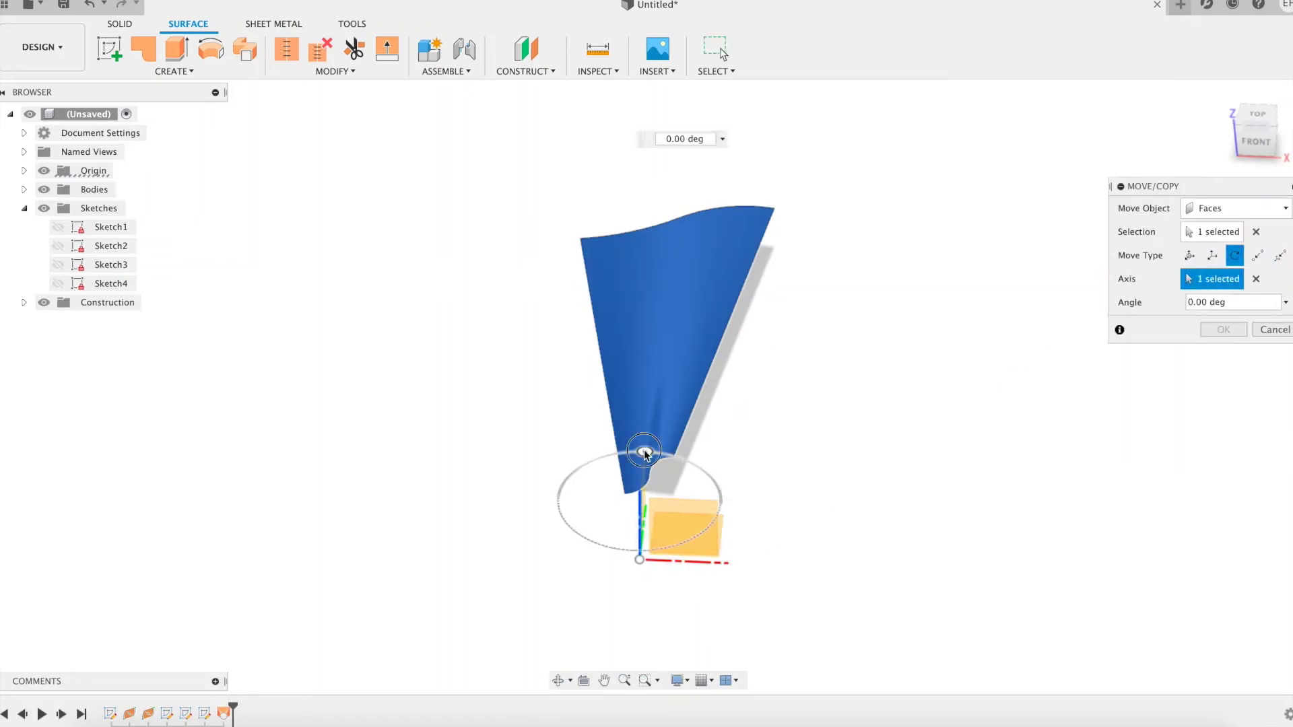
drag(637, 451, 783, 462)
text(angle)
key(Return)
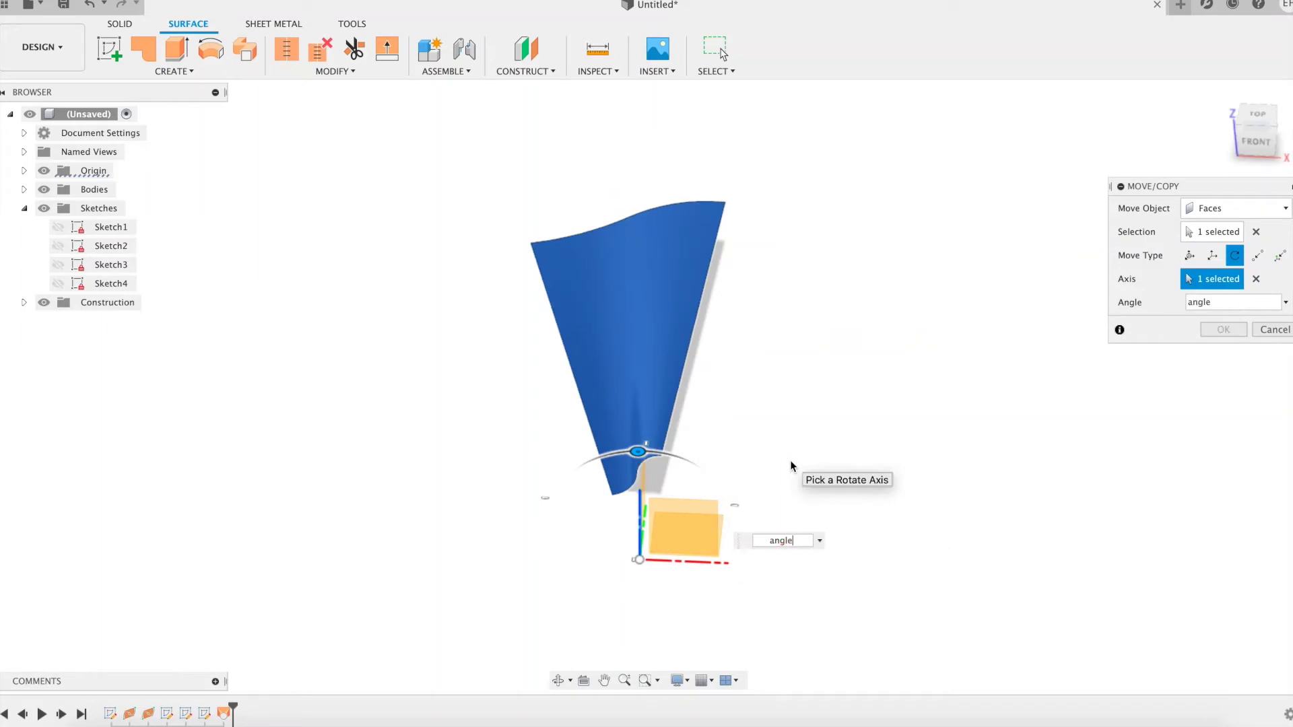
key(Return)
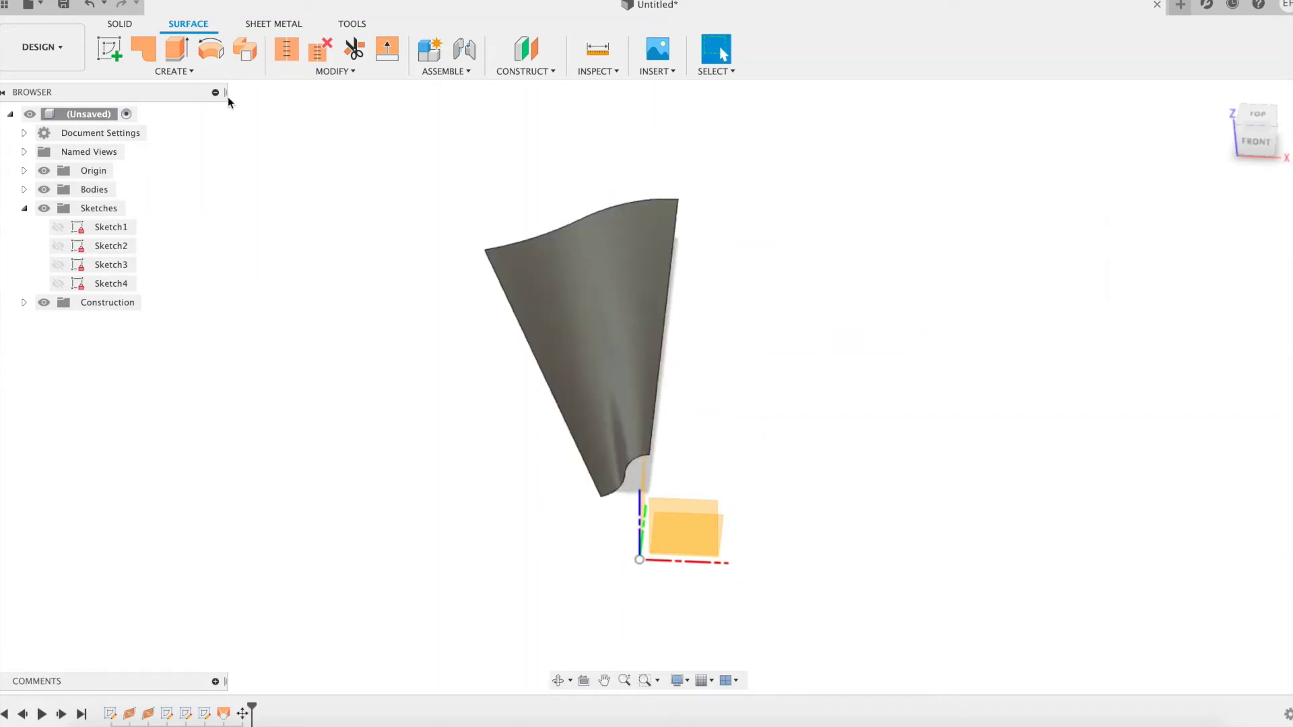
Mirror the rotated surface body across the vertical YZ origin plane.
click(174, 71)
click(152, 267)
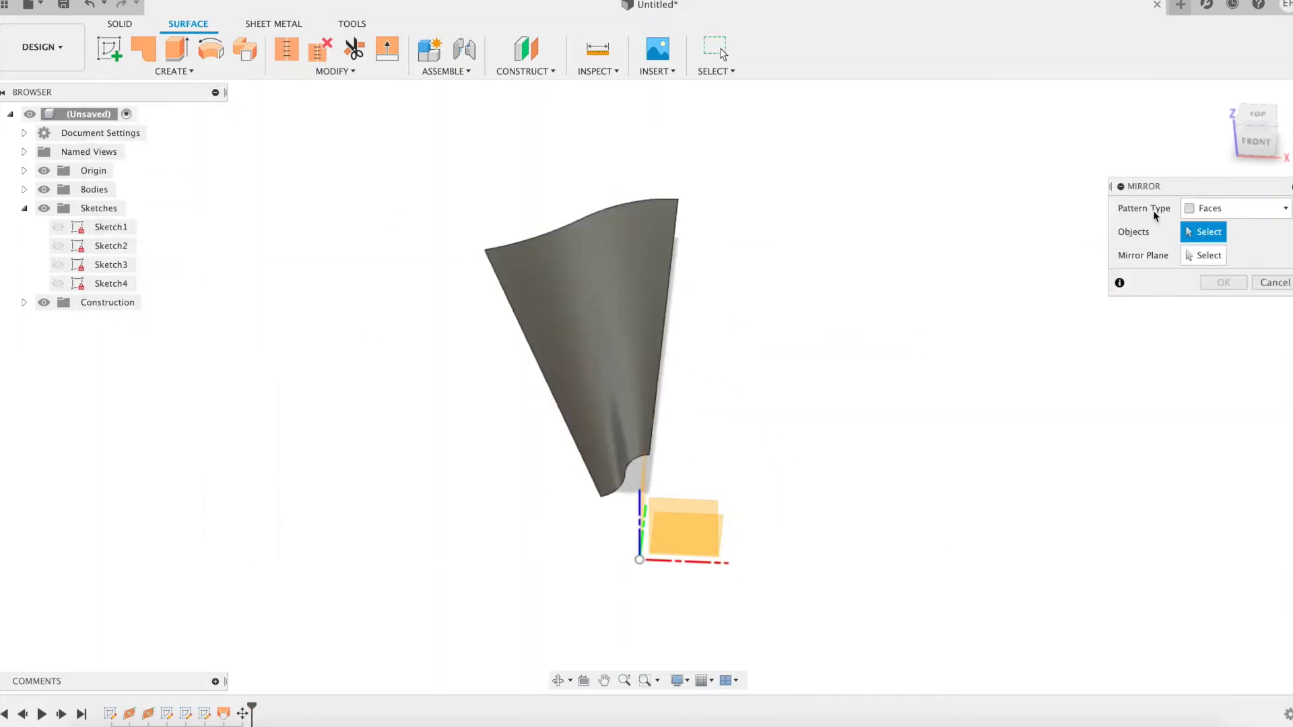
drag(1239, 196, 1144, 161)
click(1145, 175)
click(1118, 208)
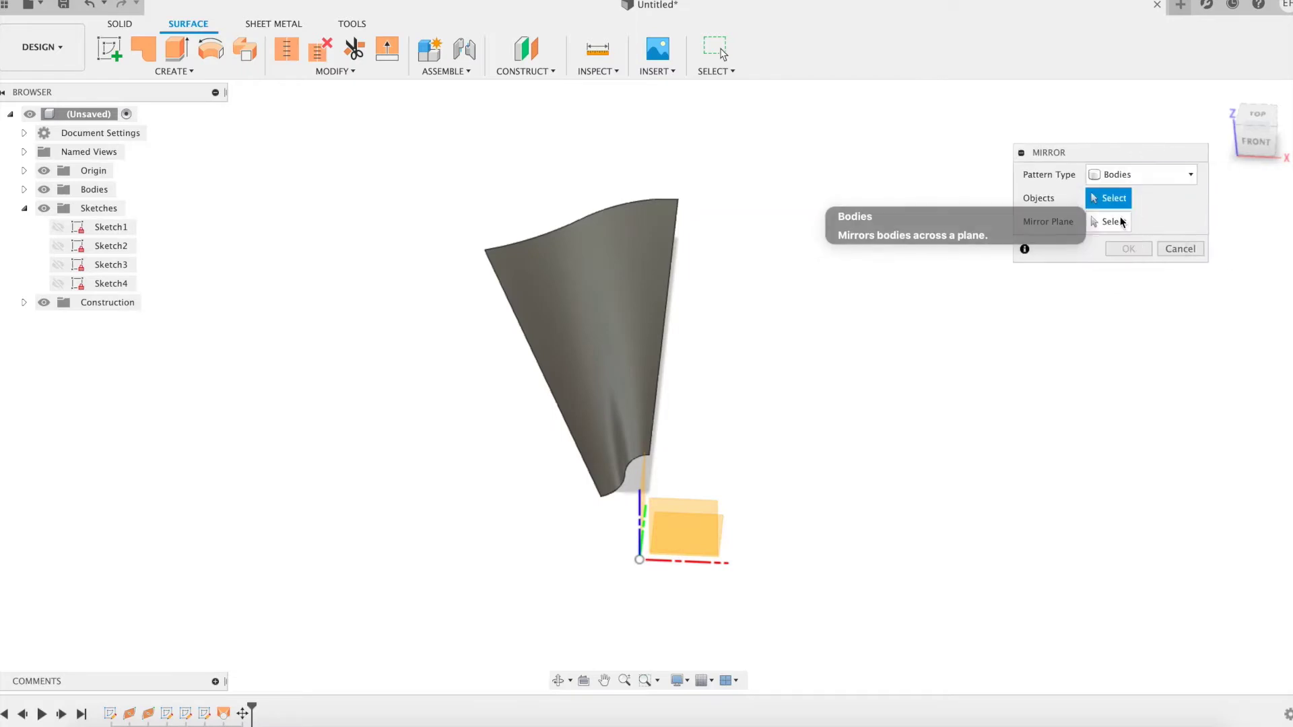
click(603, 308)
click(1107, 221)
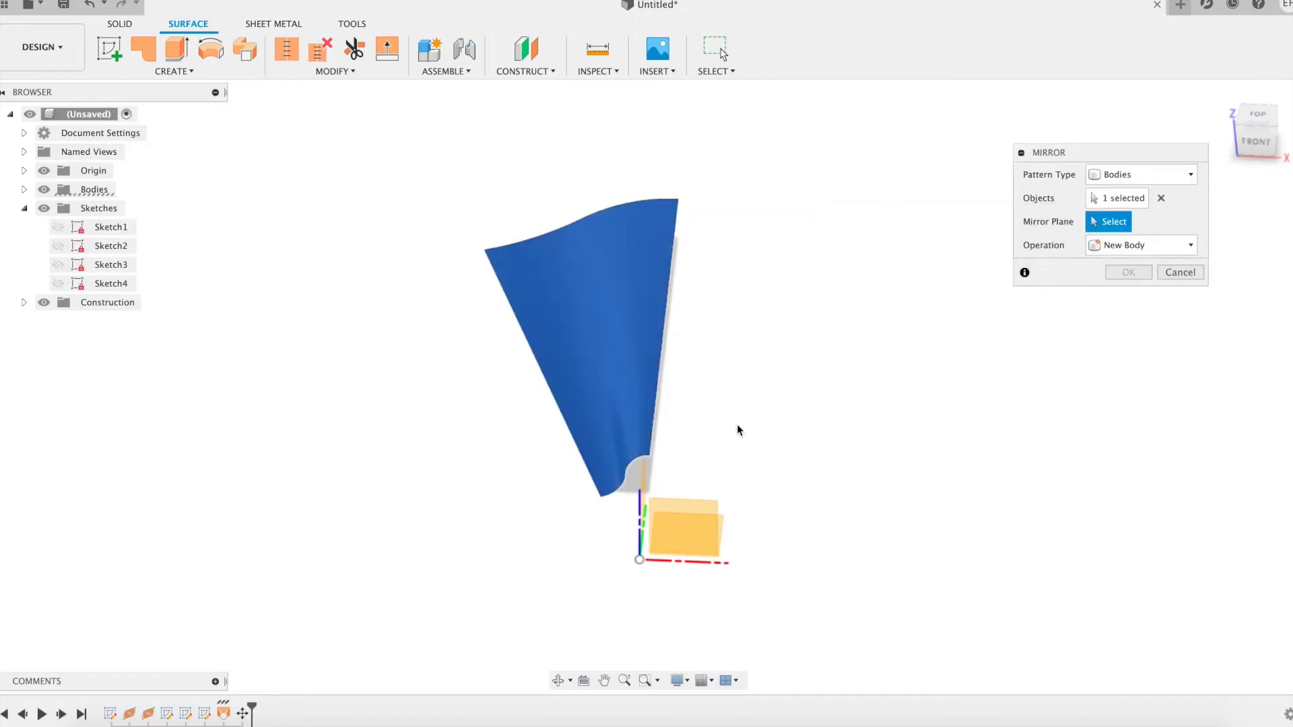
click(640, 482)
click(1128, 295)
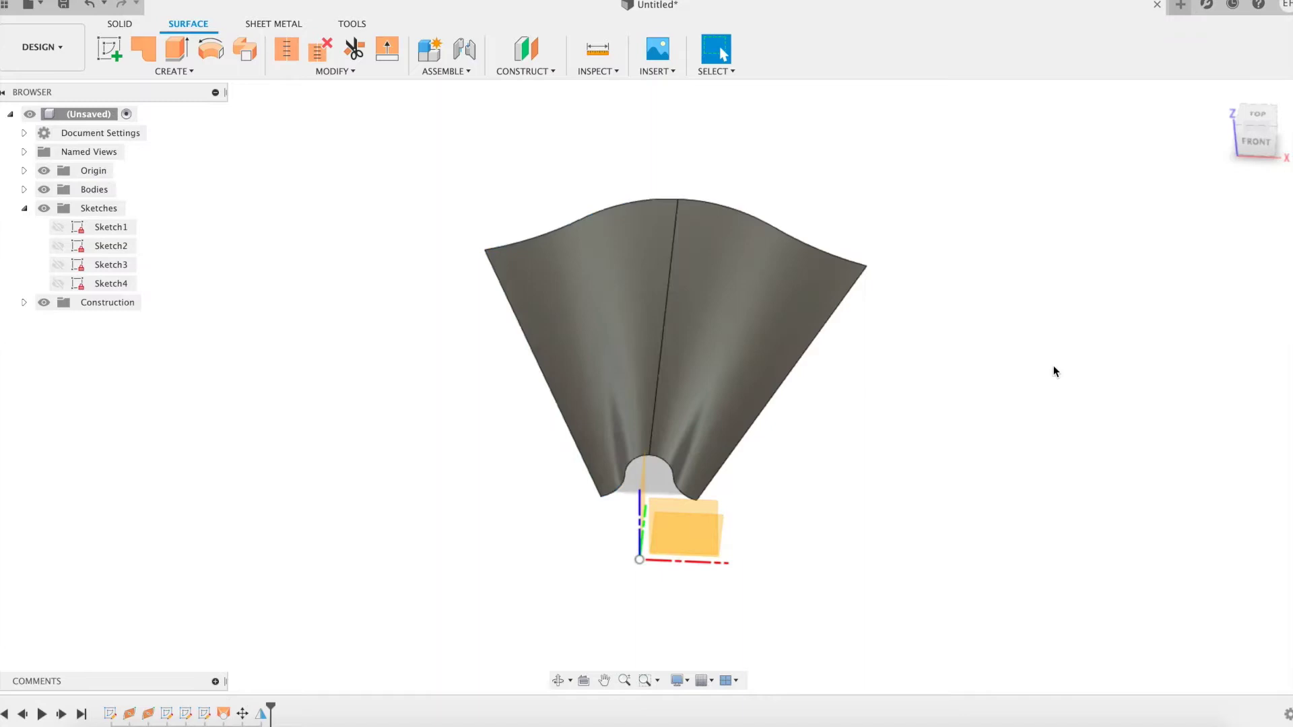
Create a full circular pattern of the mirrored surface body about the Z axis with a quantity of z/2.
shift+middle_drag(1053, 369, 1030, 387)
click(24, 189)
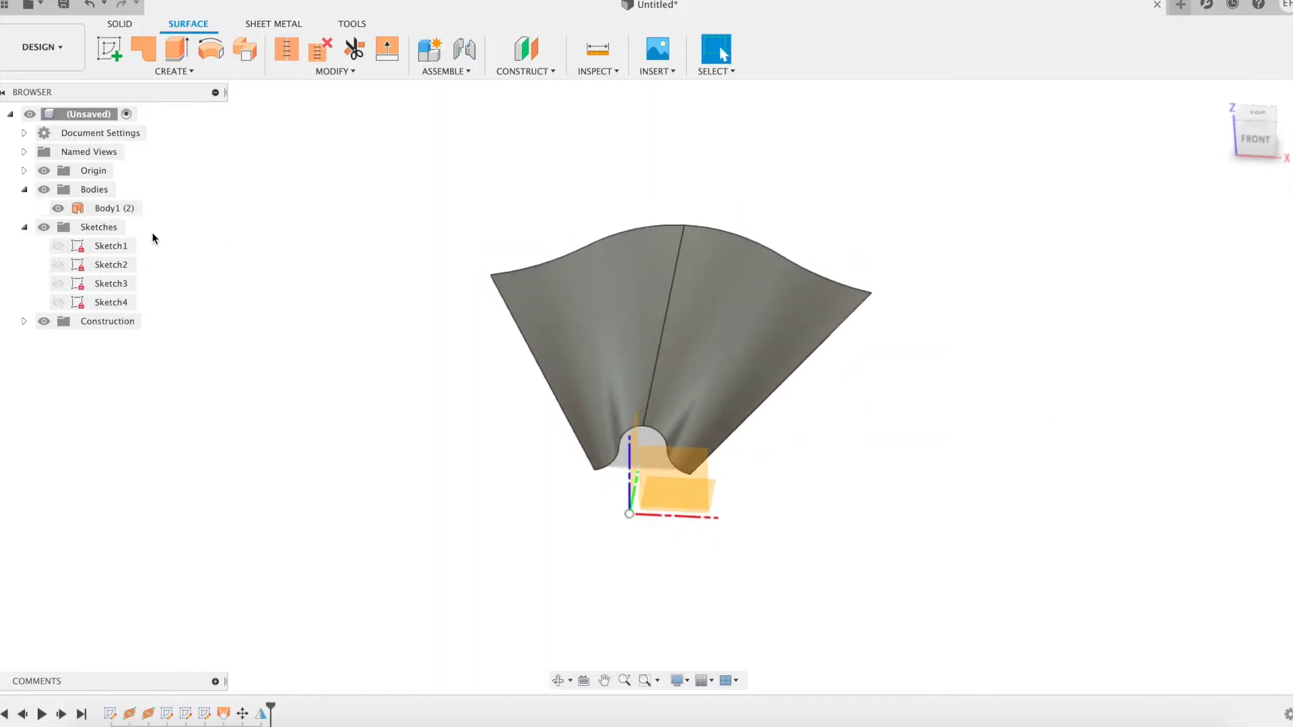
click(191, 71)
mouse_move(195, 259)
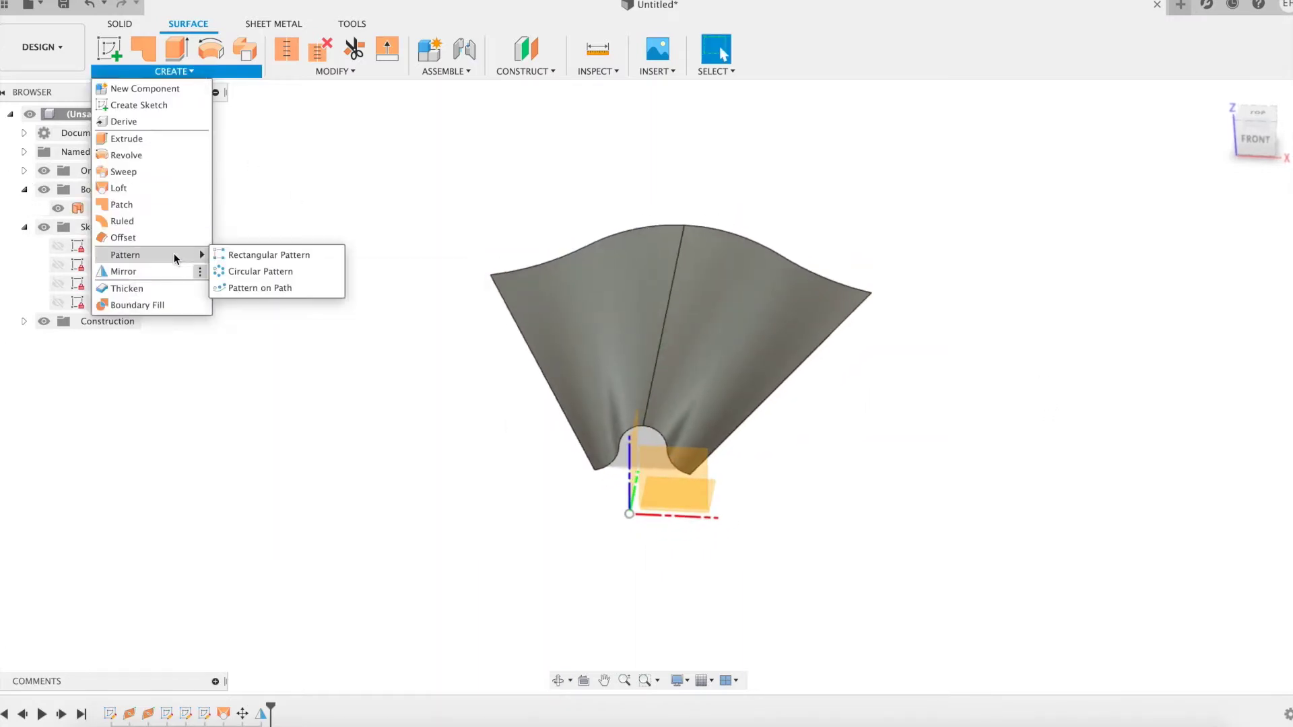
click(254, 274)
click(1138, 174)
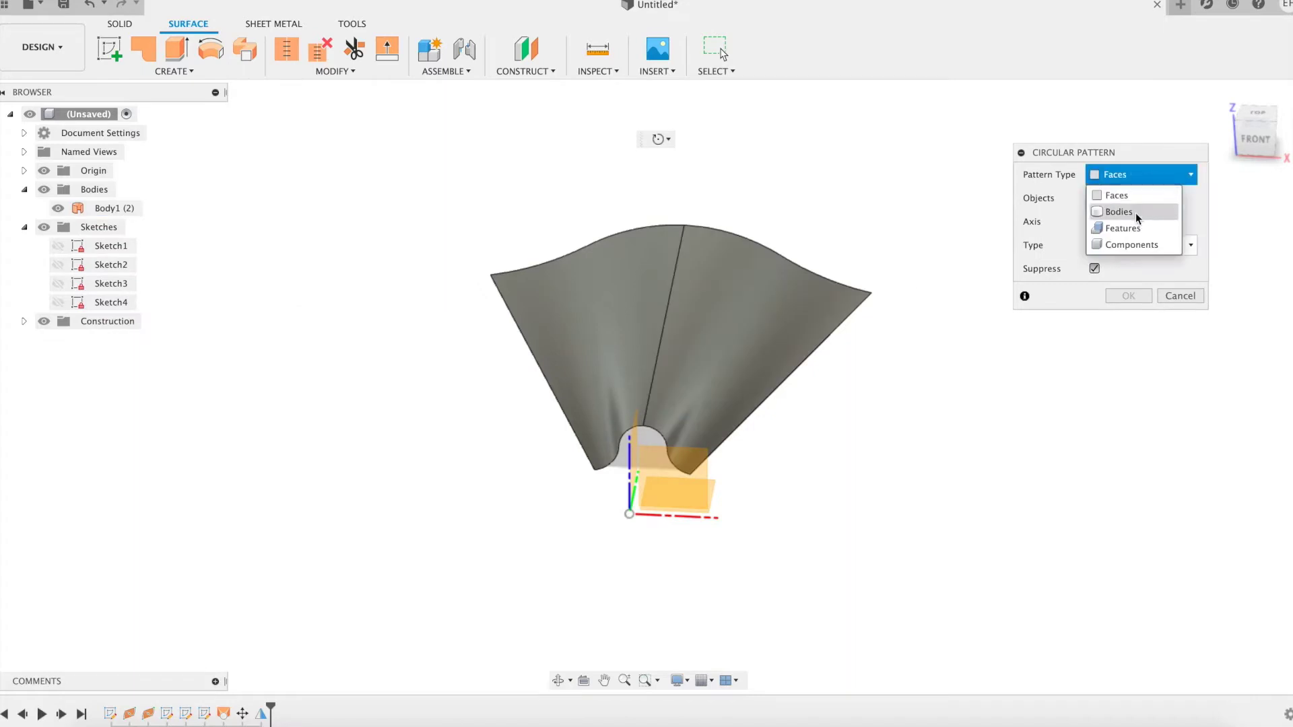
click(1131, 211)
click(785, 321)
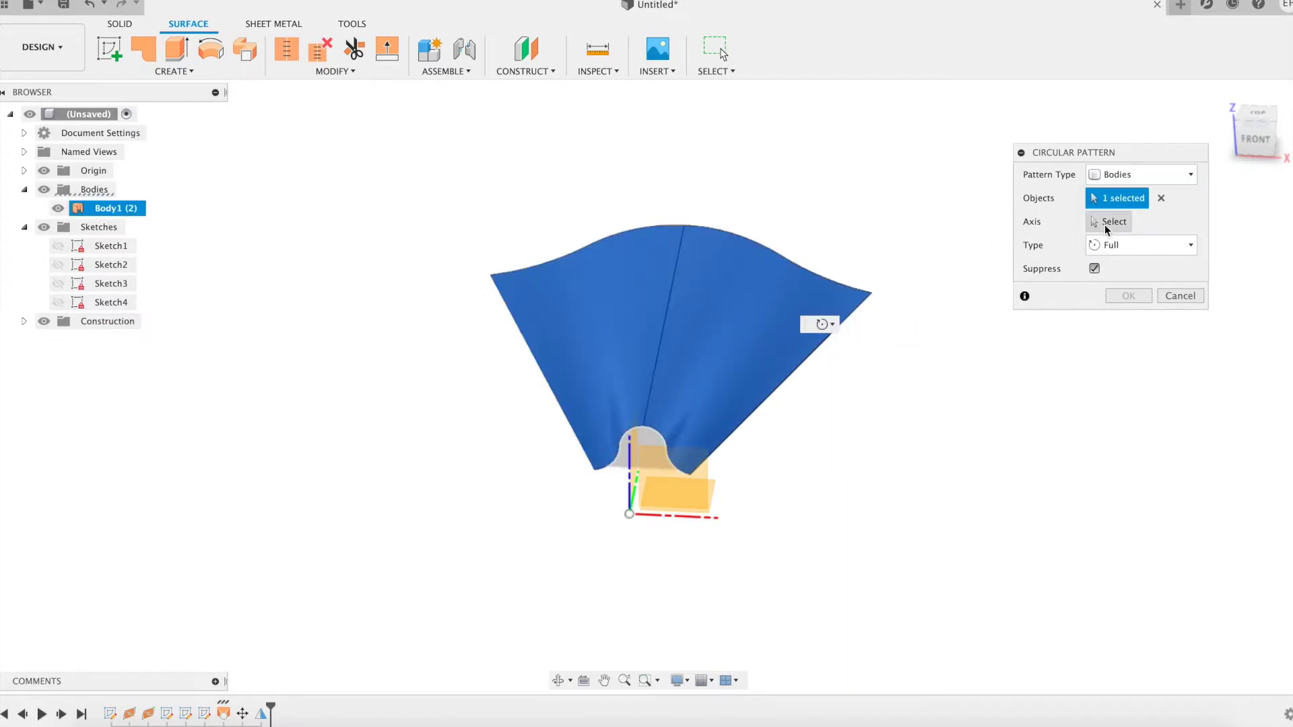
click(629, 470)
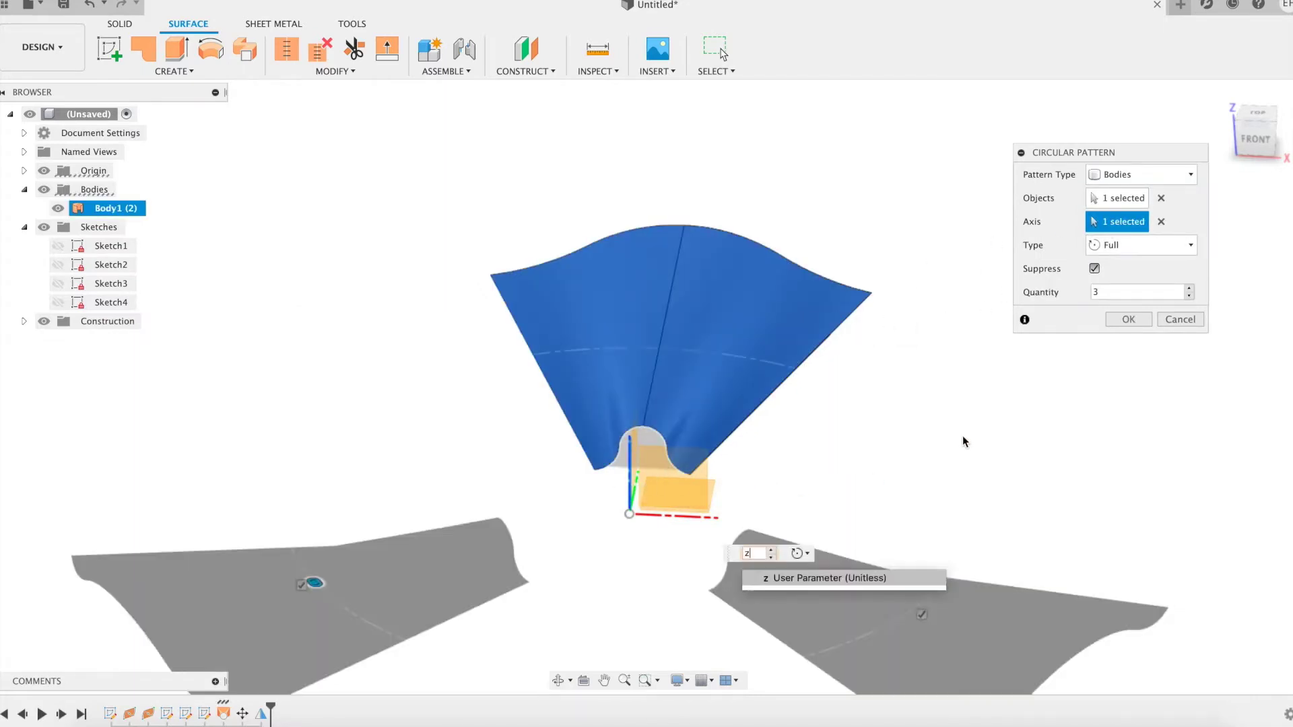
text(202)
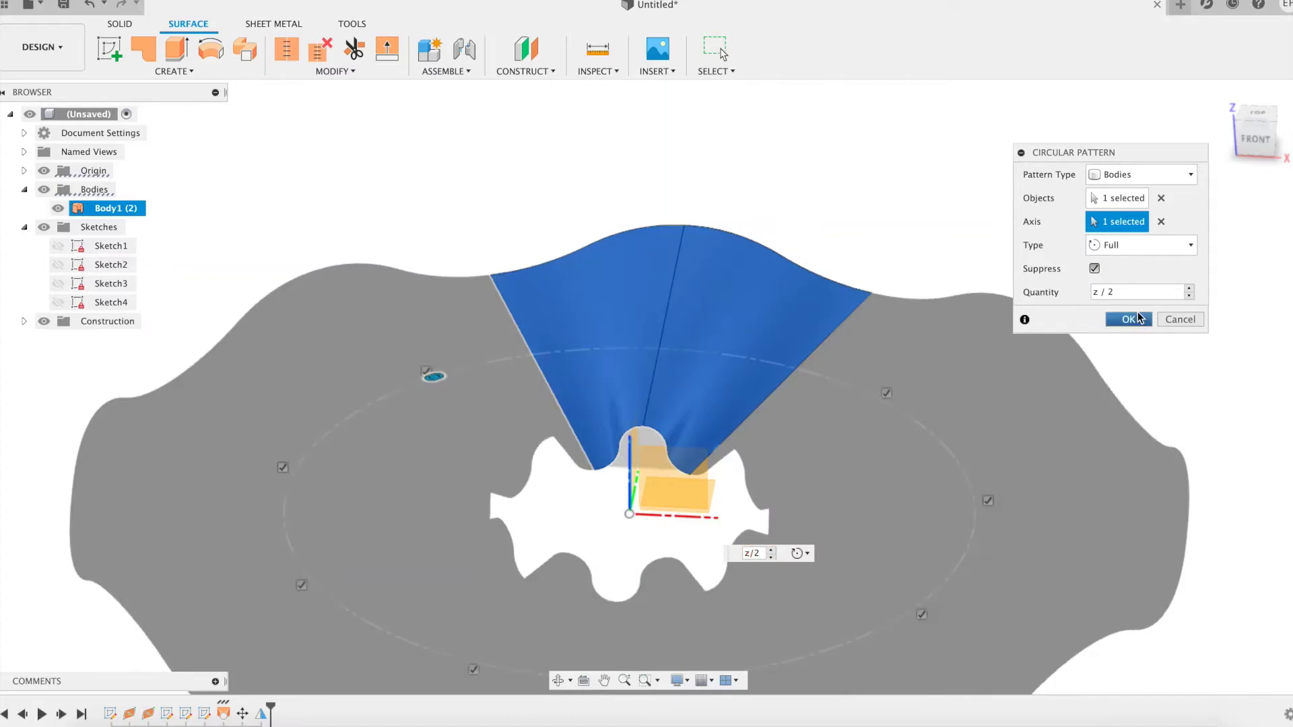
click(1129, 319)
Stitch all the patterned surface bodies, Body1 through Body9, into a single surface.
shift+middle_drag(1123, 330, 1063, 196)
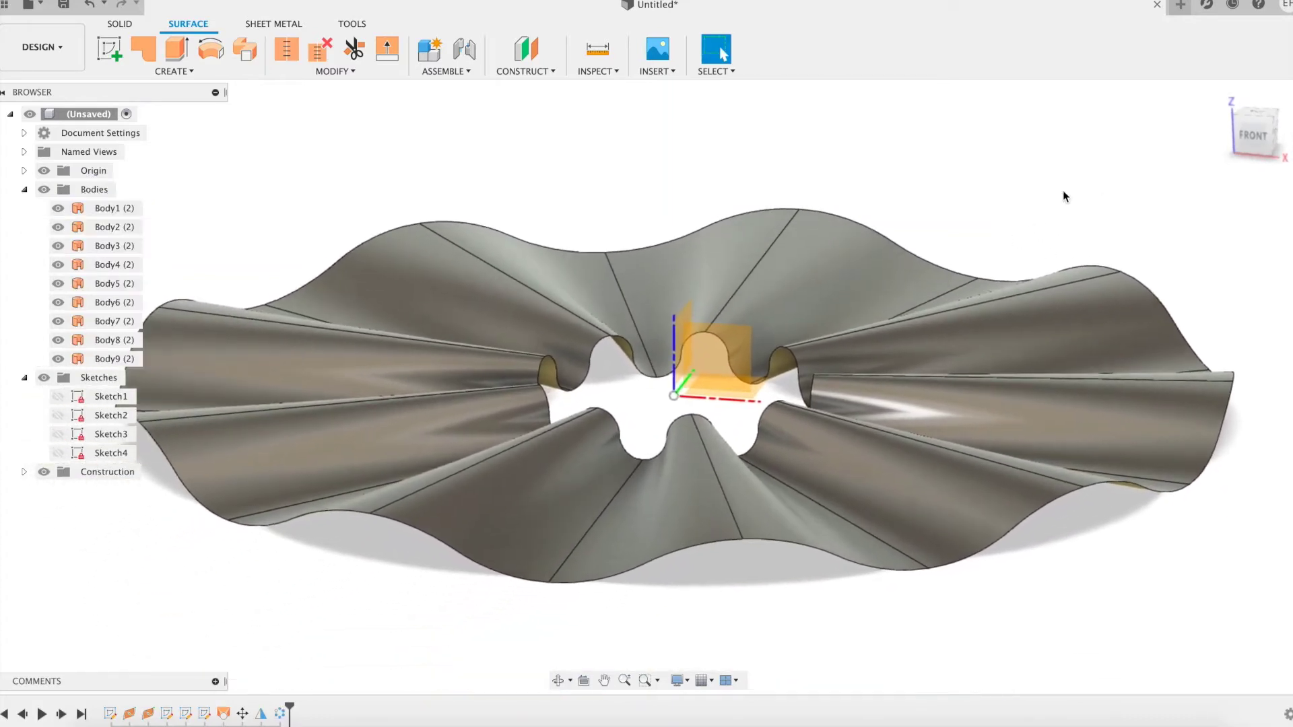
click(108, 210)
shift+click(108, 359)
right_click(111, 300)
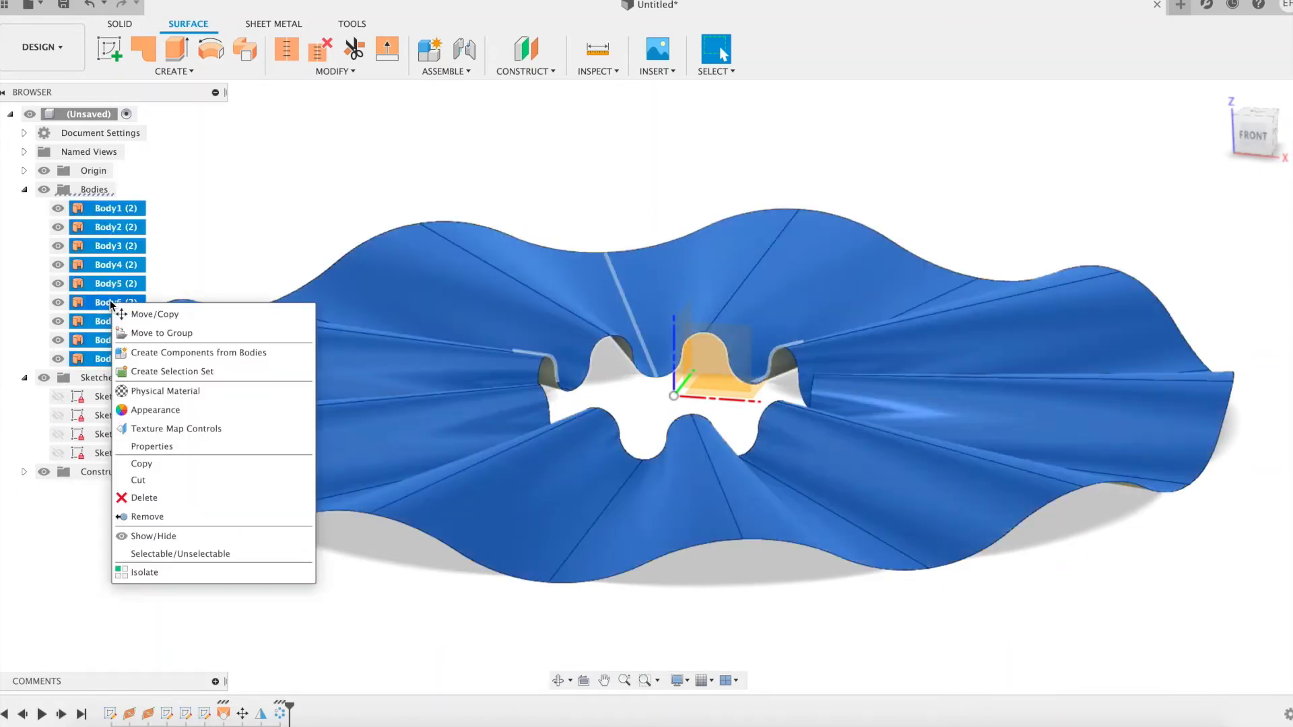
click(287, 50)
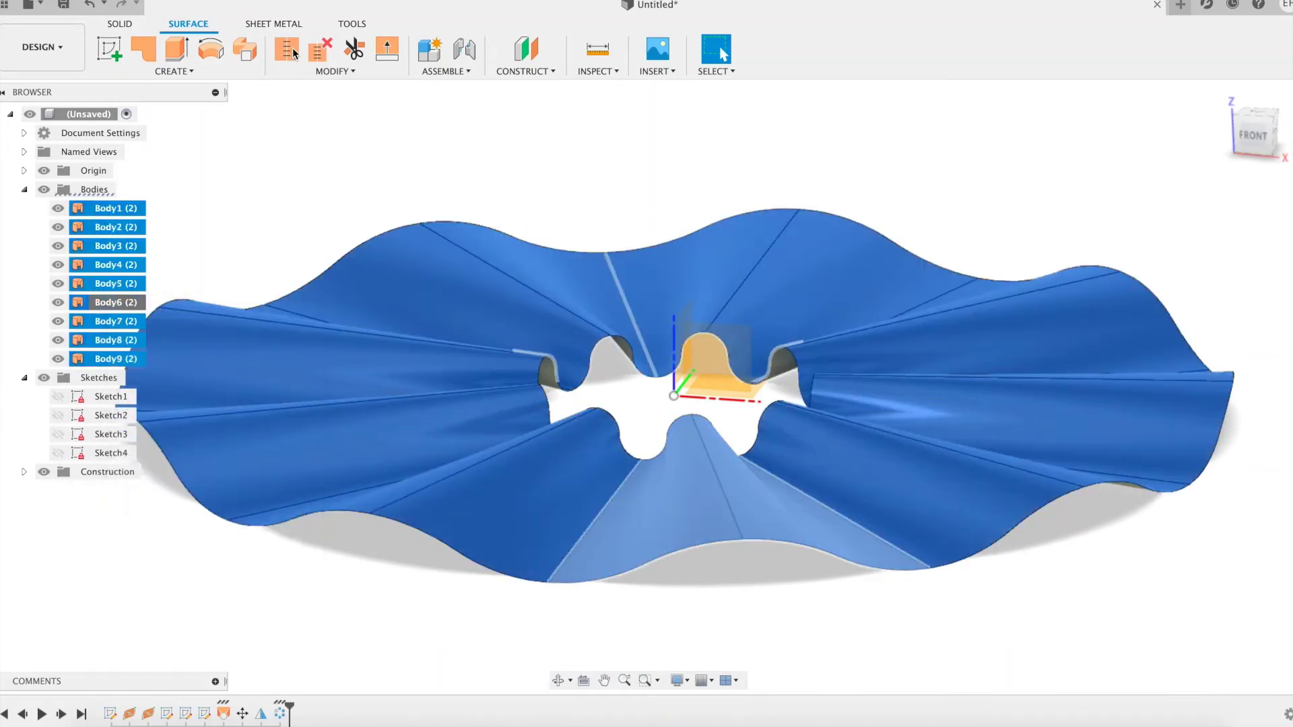
scroll(888, 214, up, 3)
shift+middle_drag(888, 214, 897, 311)
drag(1212, 194, 1177, 148)
click(1188, 632)
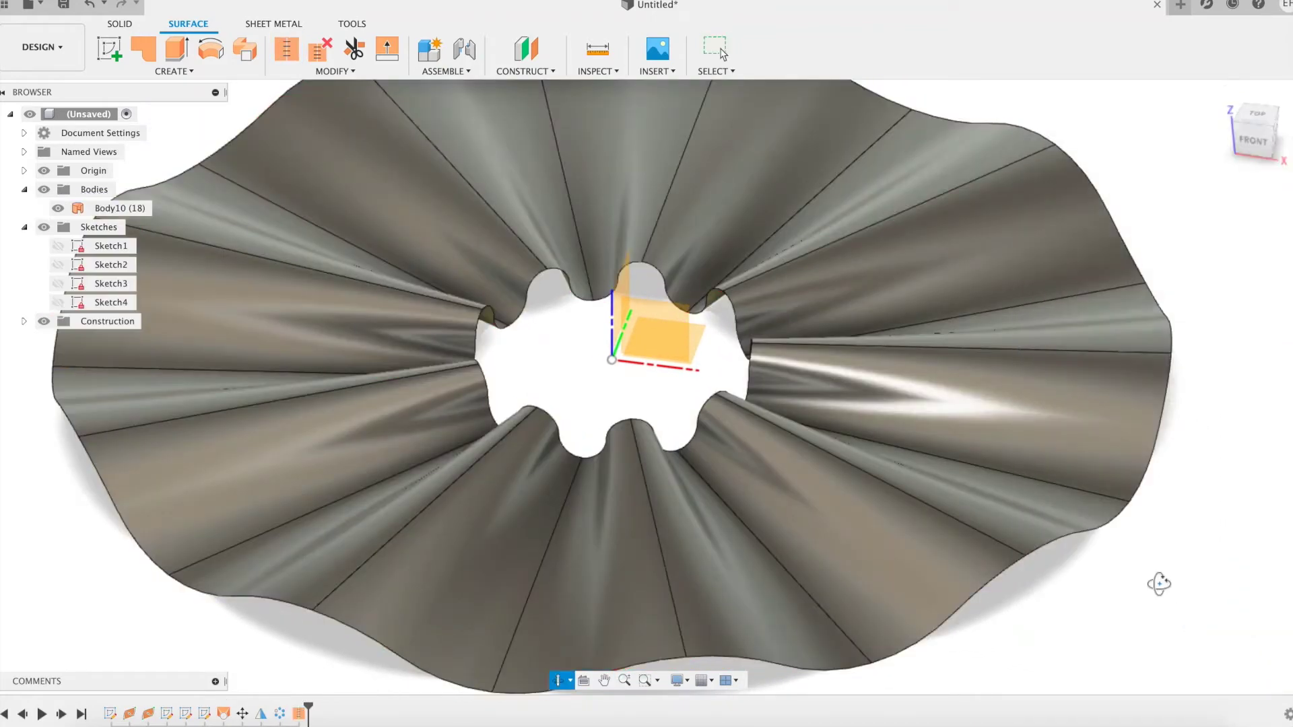
Start a Coil on the horizontal XY plane with a base circle centred on the origin and a diameter of segment*2.
drag(1159, 583, 1149, 568)
click(718, 51)
click(120, 25)
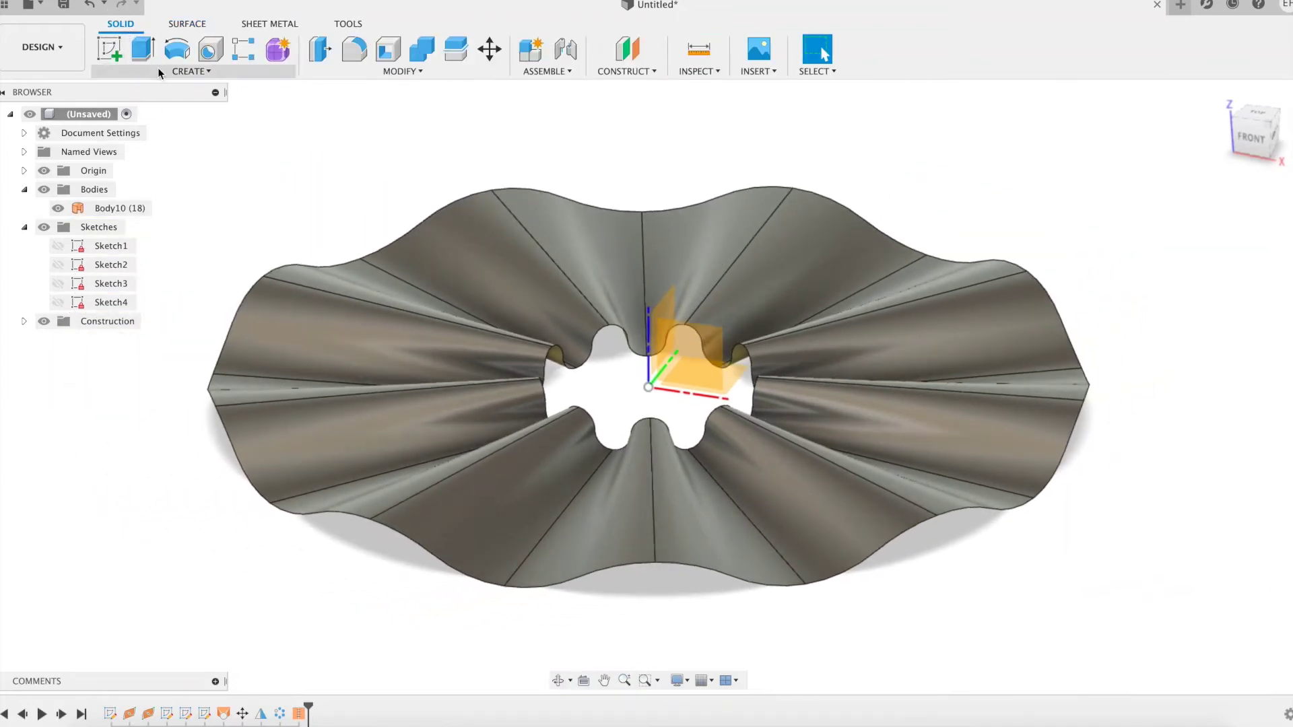
click(182, 71)
click(168, 372)
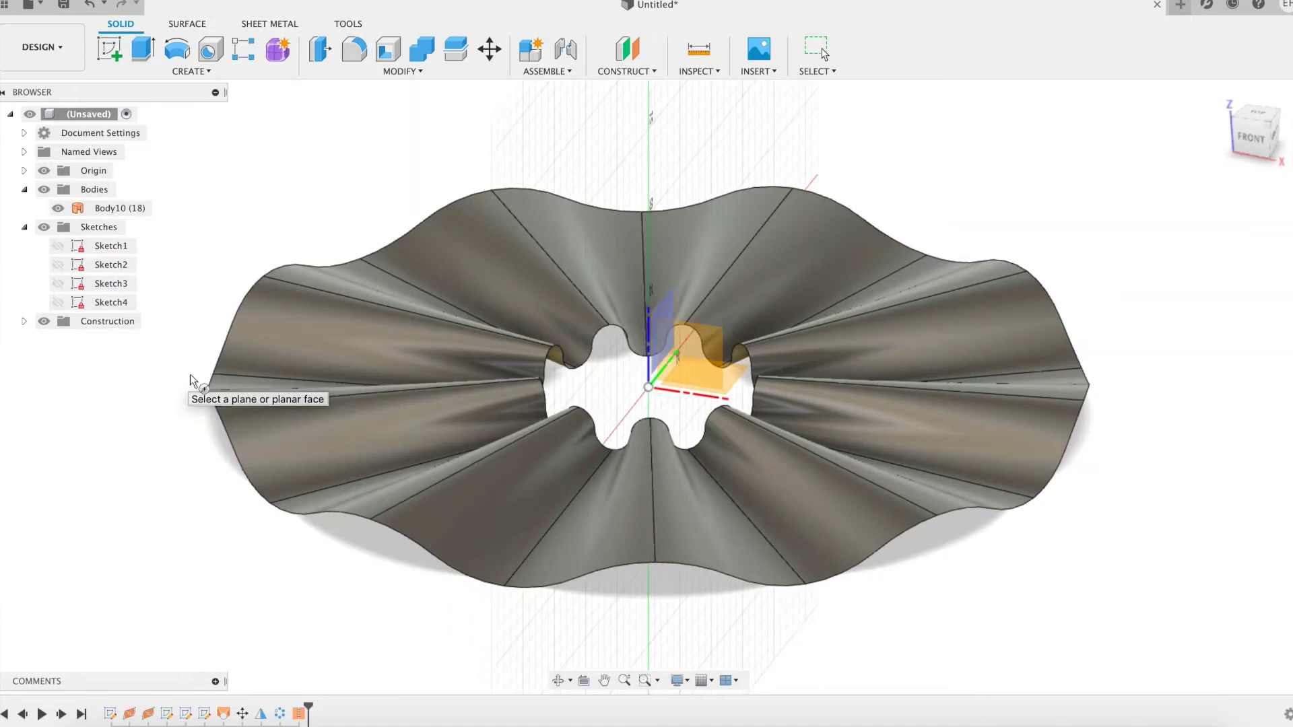
click(732, 373)
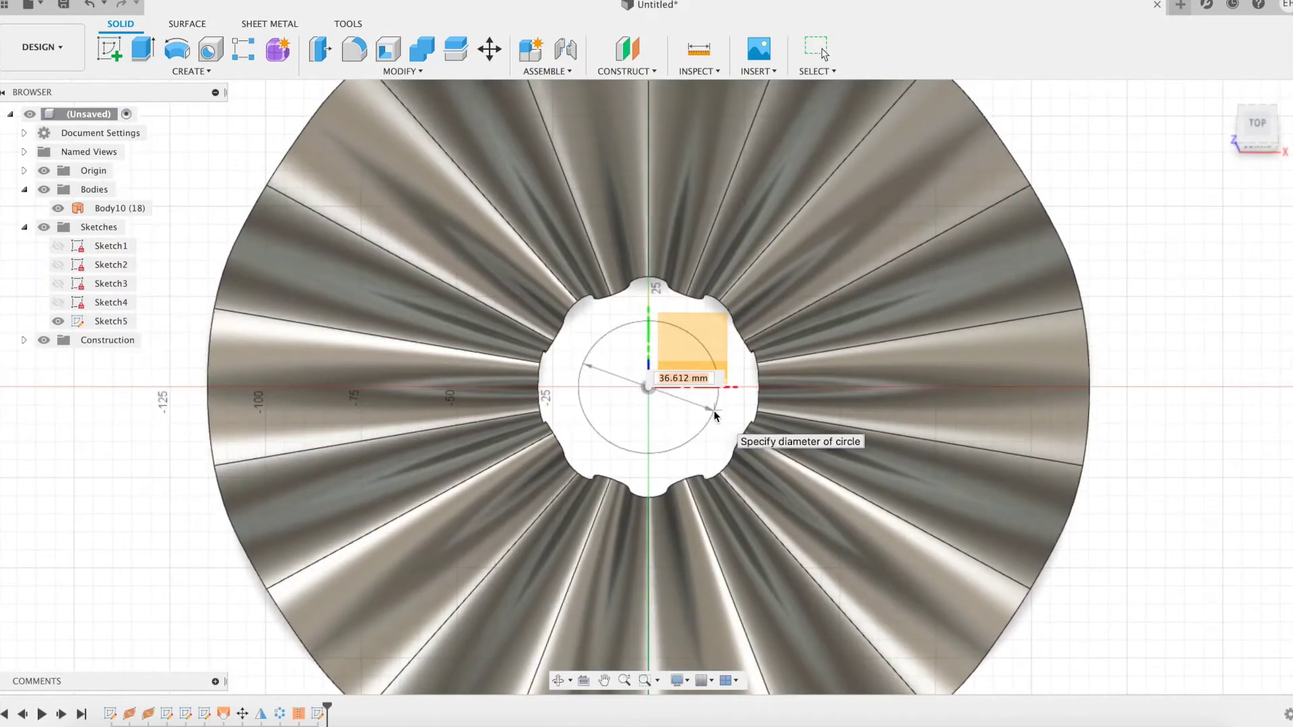
text(segment*2)
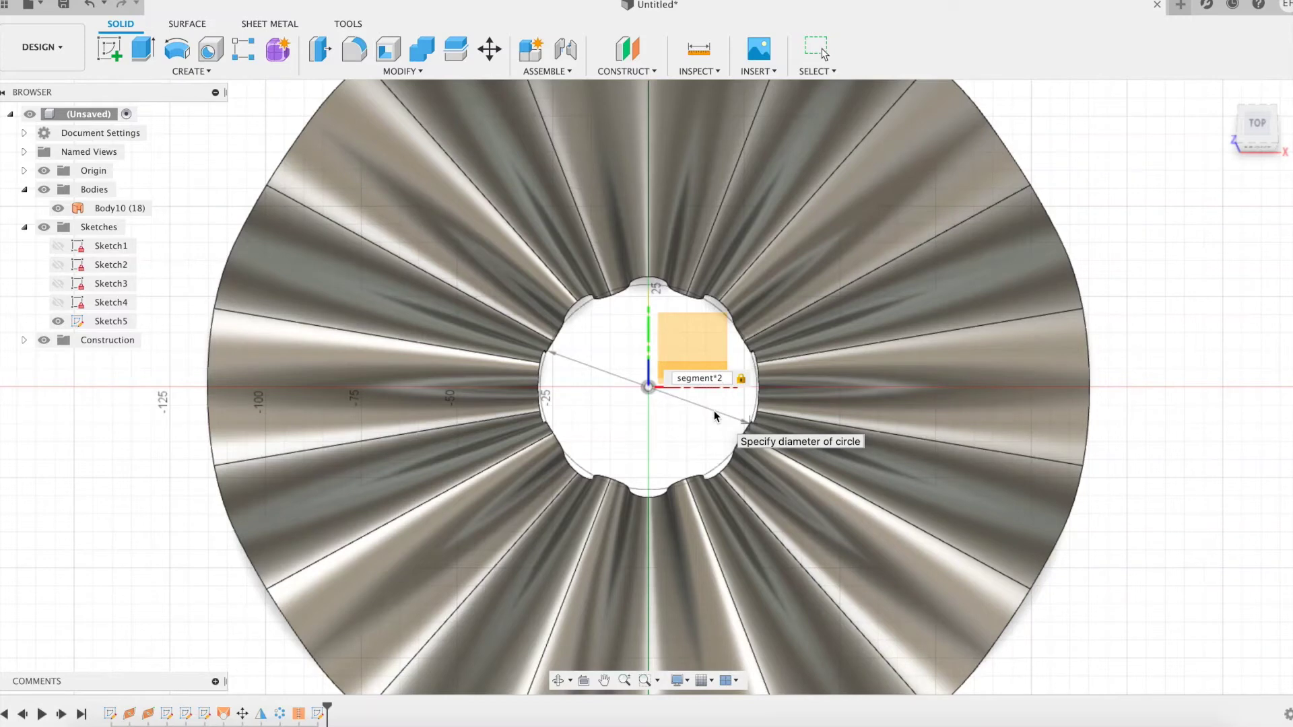
key(Return)
Create the coil as a spiral with an internal triangular section, outside section position and section size "diam".
click(1142, 198)
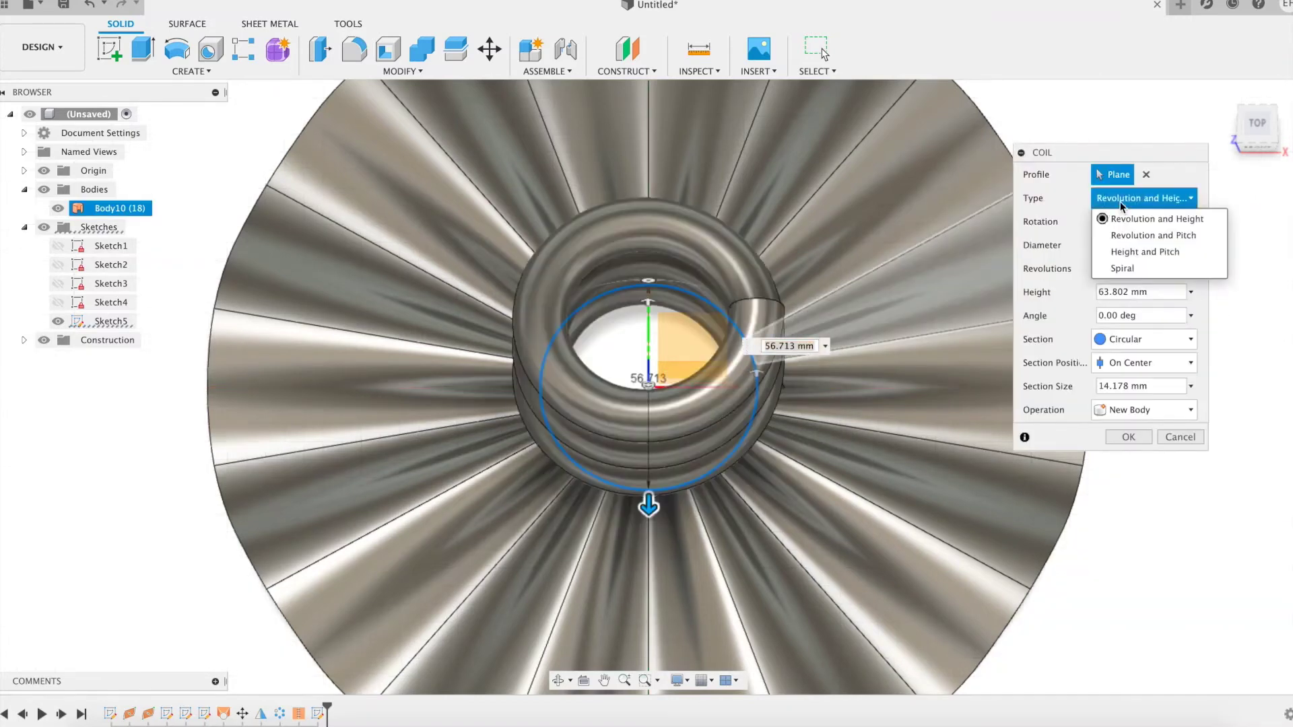
click(1132, 269)
click(1145, 316)
click(1135, 384)
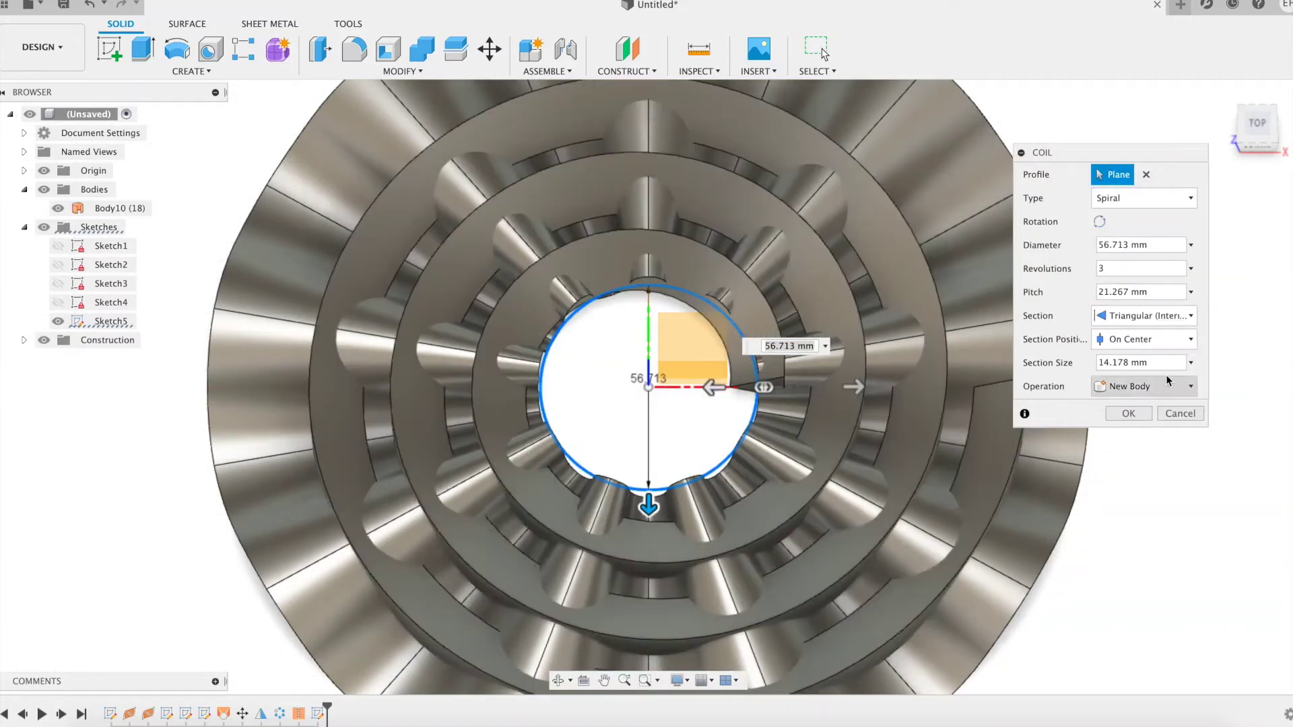
click(1168, 343)
click(1153, 396)
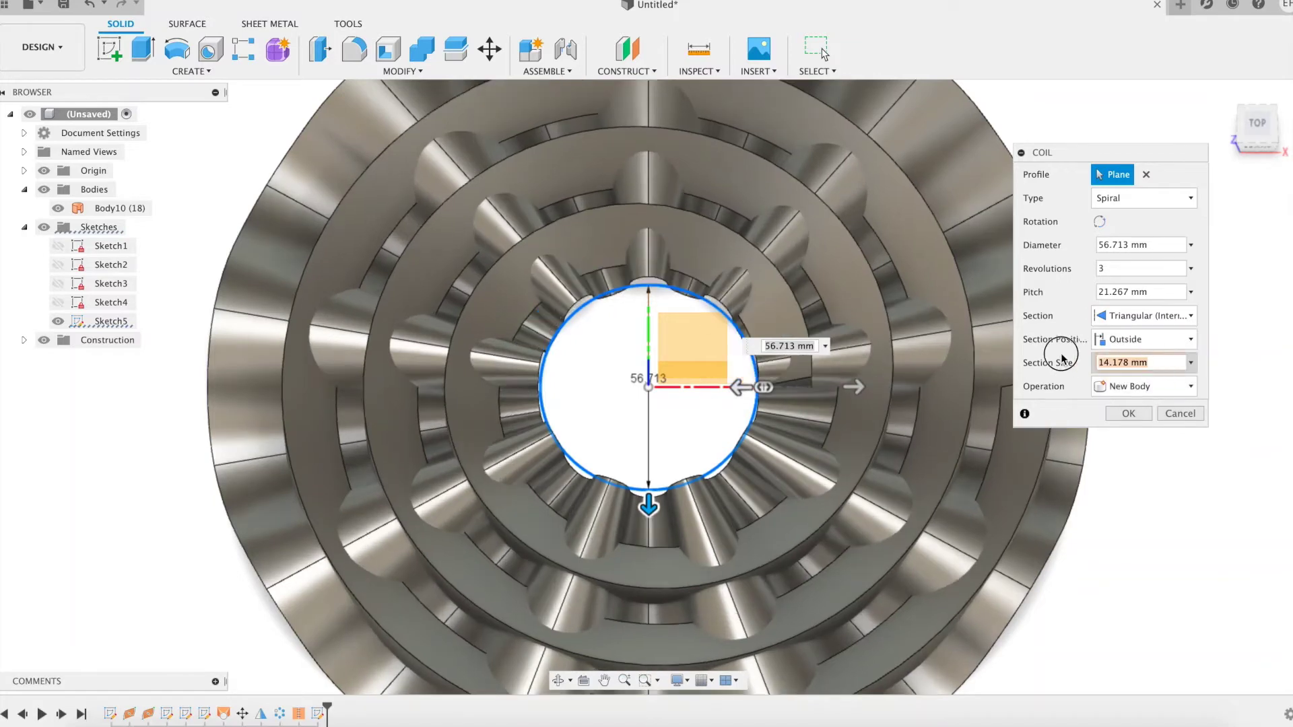
key(Return)
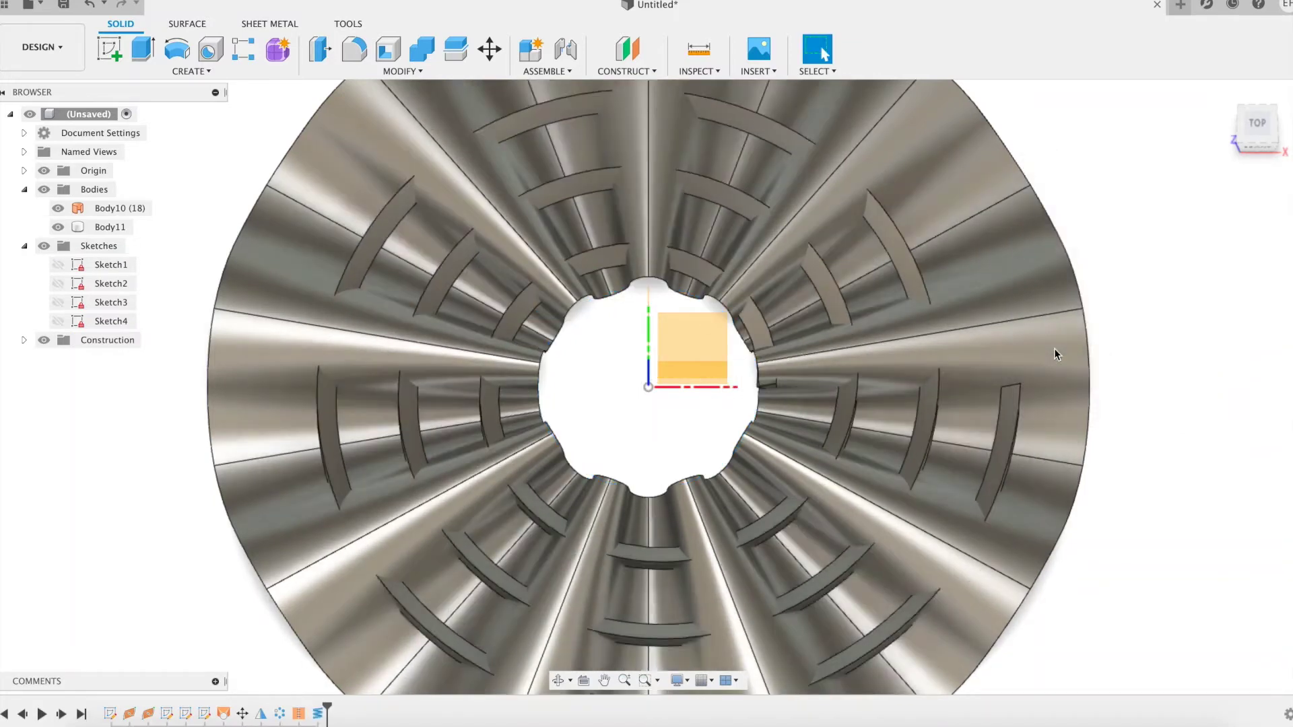
Edit the spiral coil feature and set its pitch to diam*2.
right_click(321, 715)
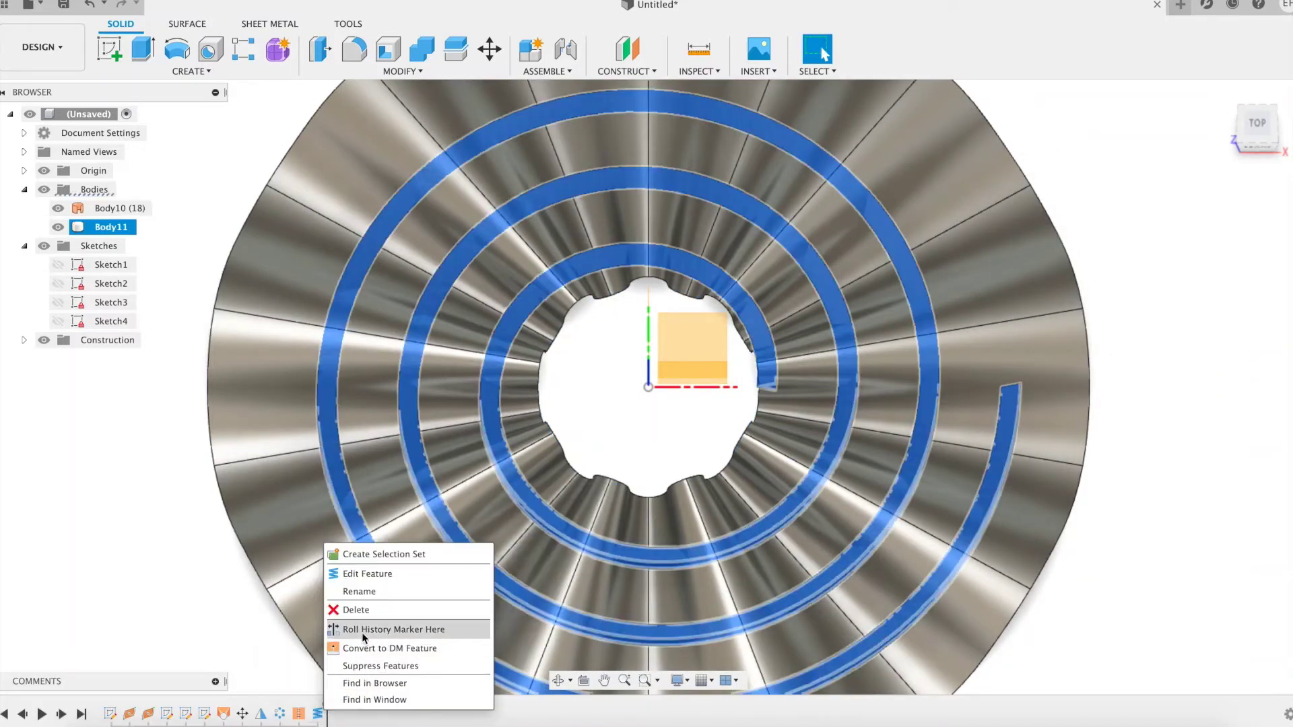
click(401, 574)
click(1161, 291)
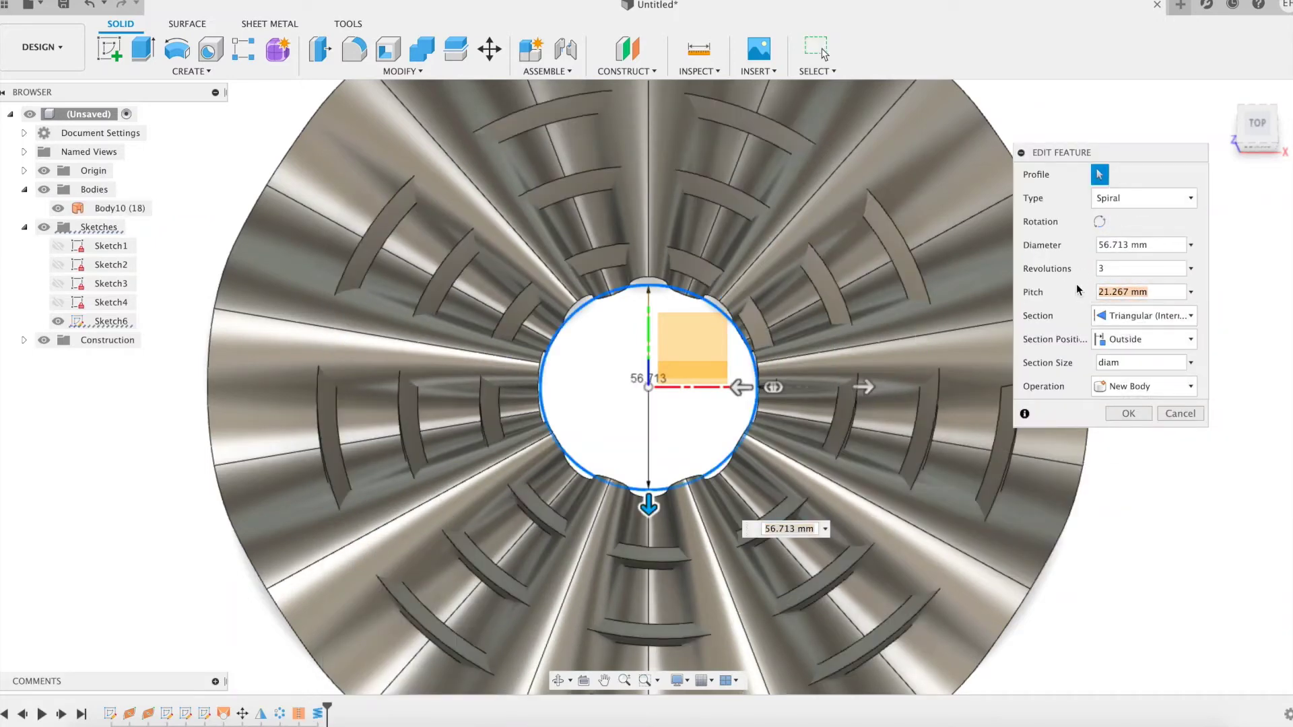
text(diam*2)
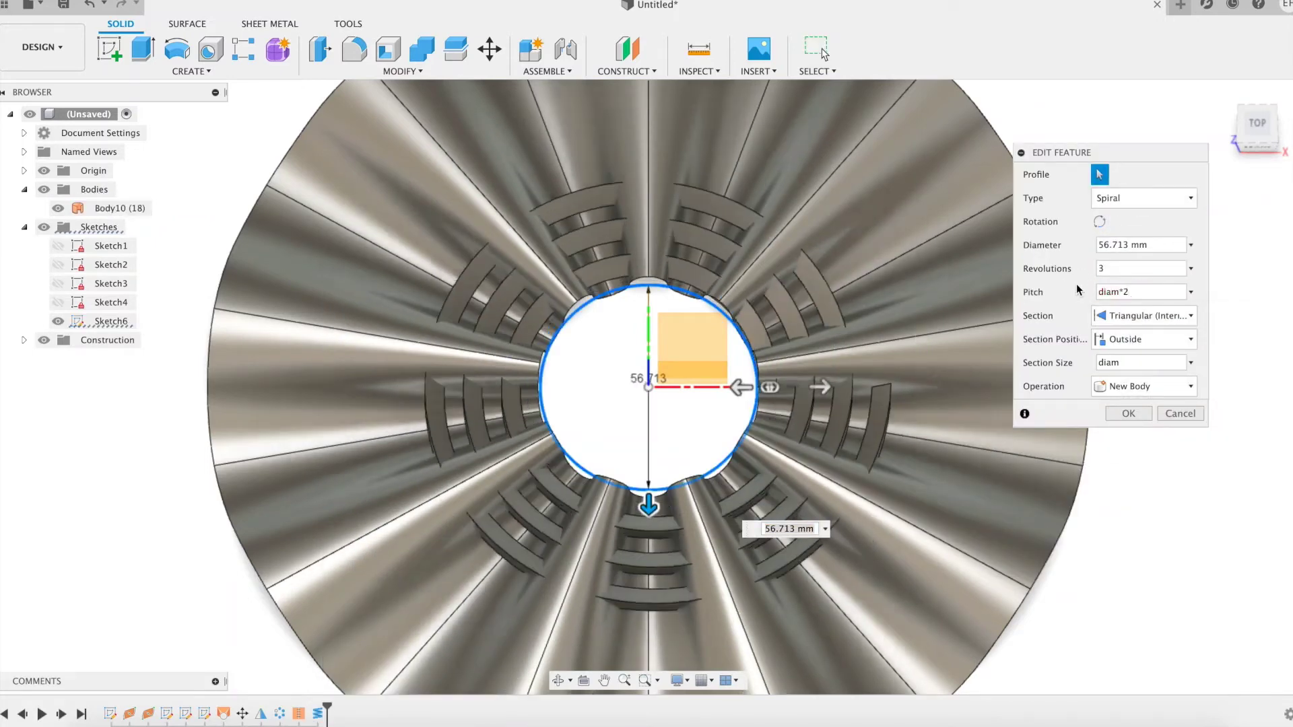
Set the coil's revolutions to 9 so the spiral spans the wavy surface, and apply the feature edit.
click(1135, 268)
scroll(862, 369, down, 5)
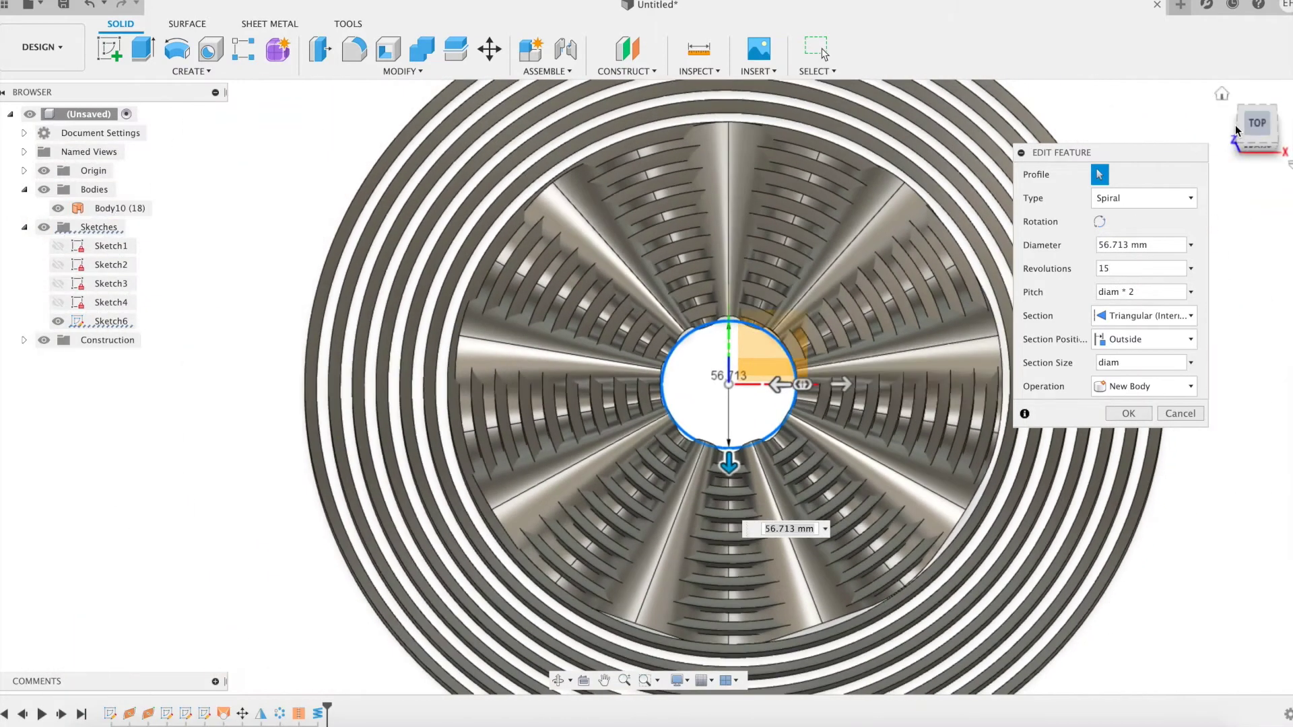
scroll(789, 398, down, 3)
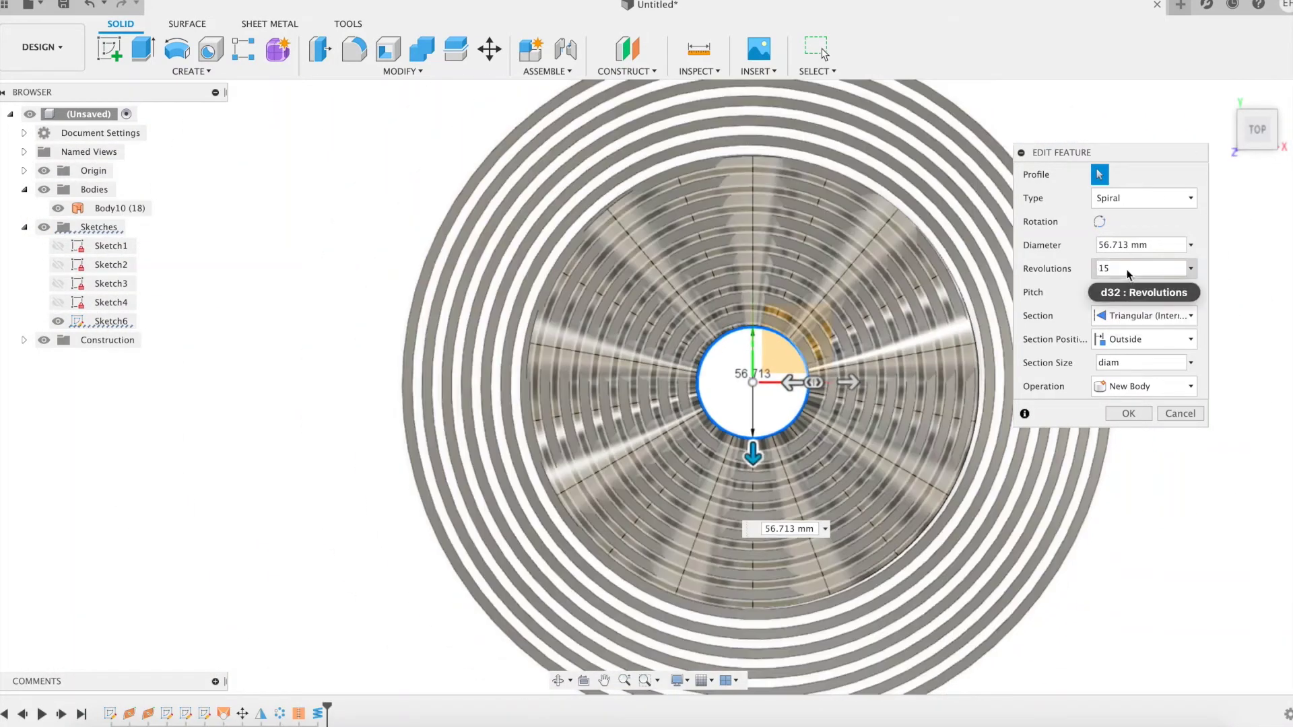
key(BackSpace)
text(2)
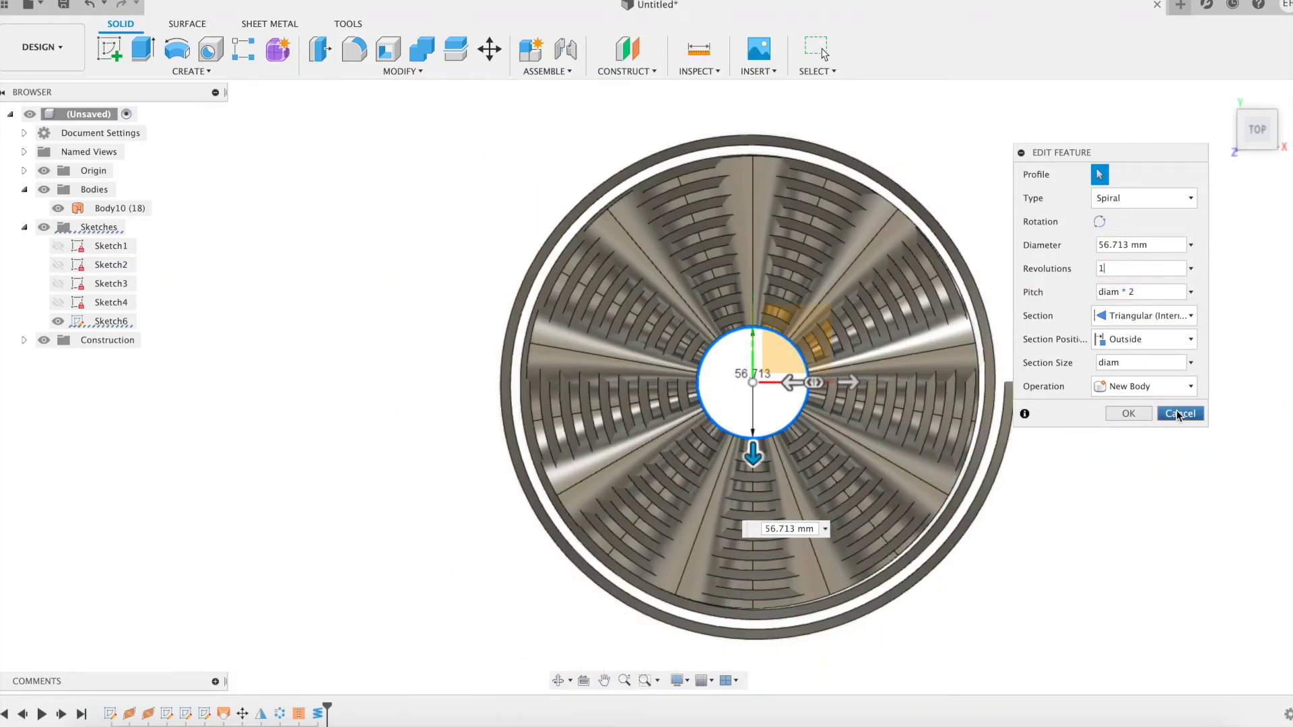
key(BackSpace)
text(9)
middle_drag(1004, 248, 920, 243)
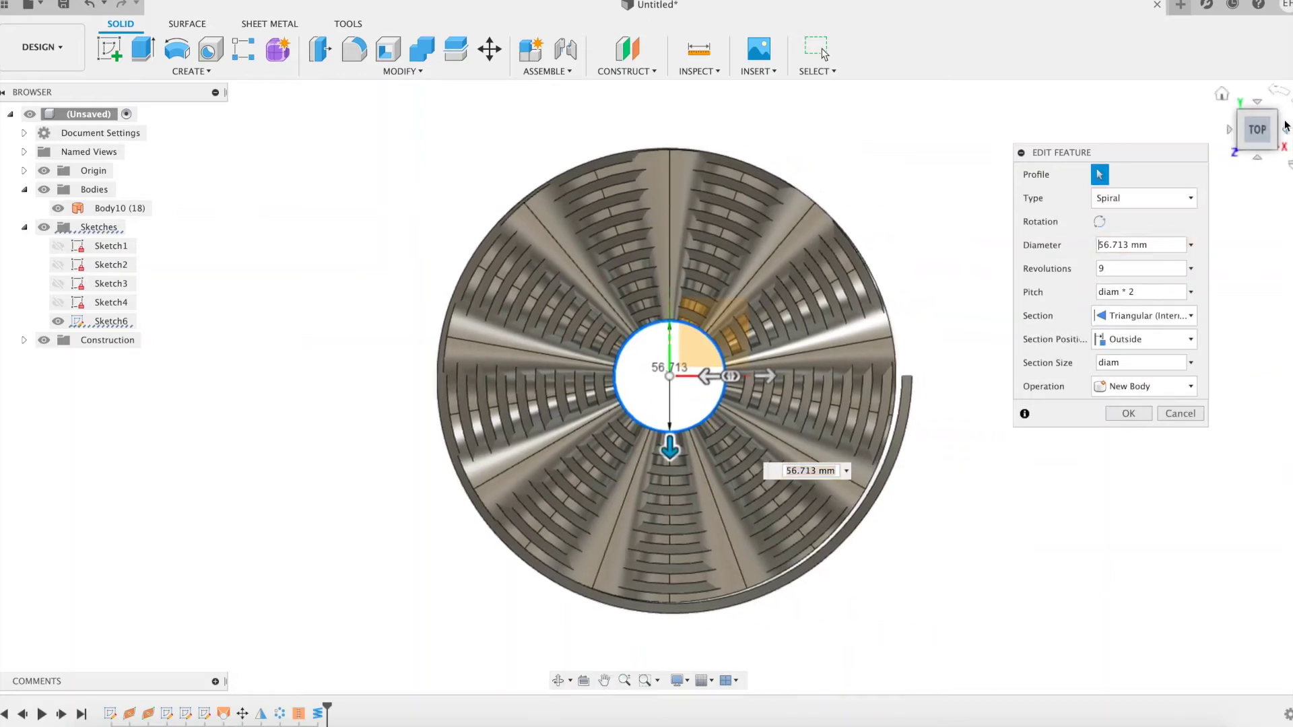
click(1143, 417)
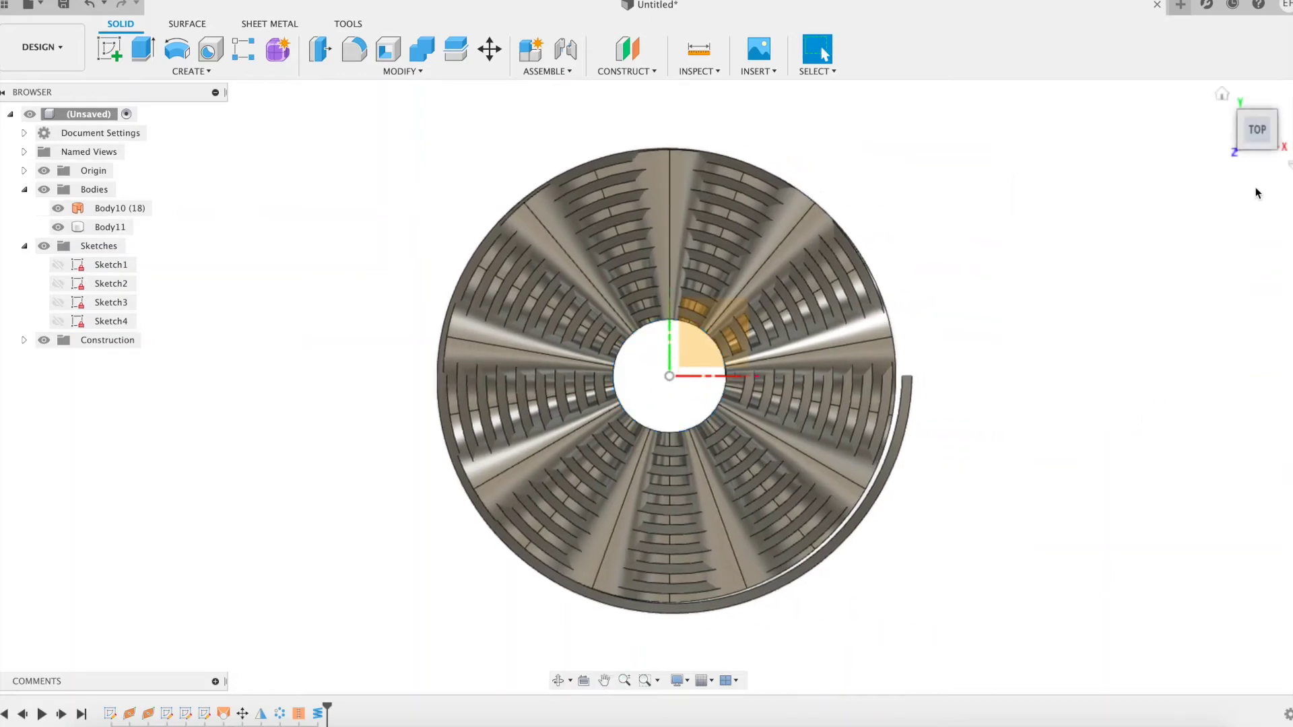
Start a new sketch on the horizontal XY plane and hide the coil body.
click(1276, 116)
shift+middle_drag(1153, 314, 976, 175)
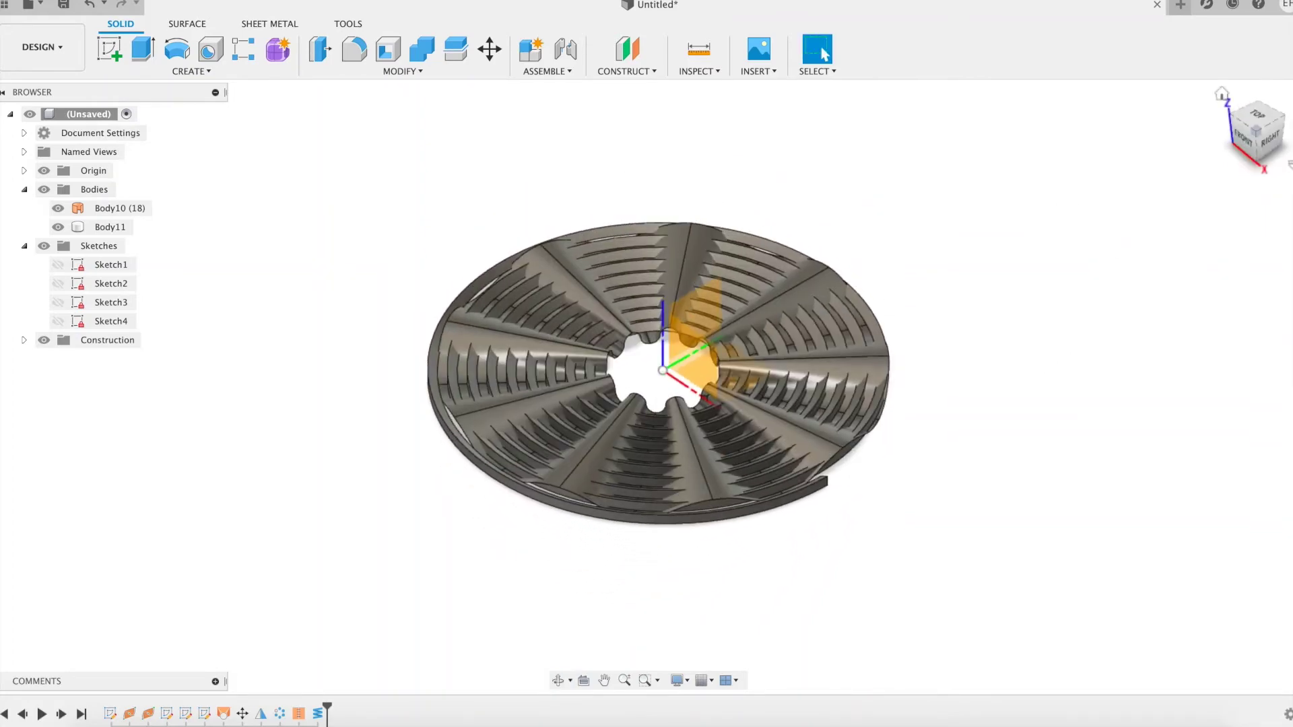
click(1257, 131)
middle_click(970, 289)
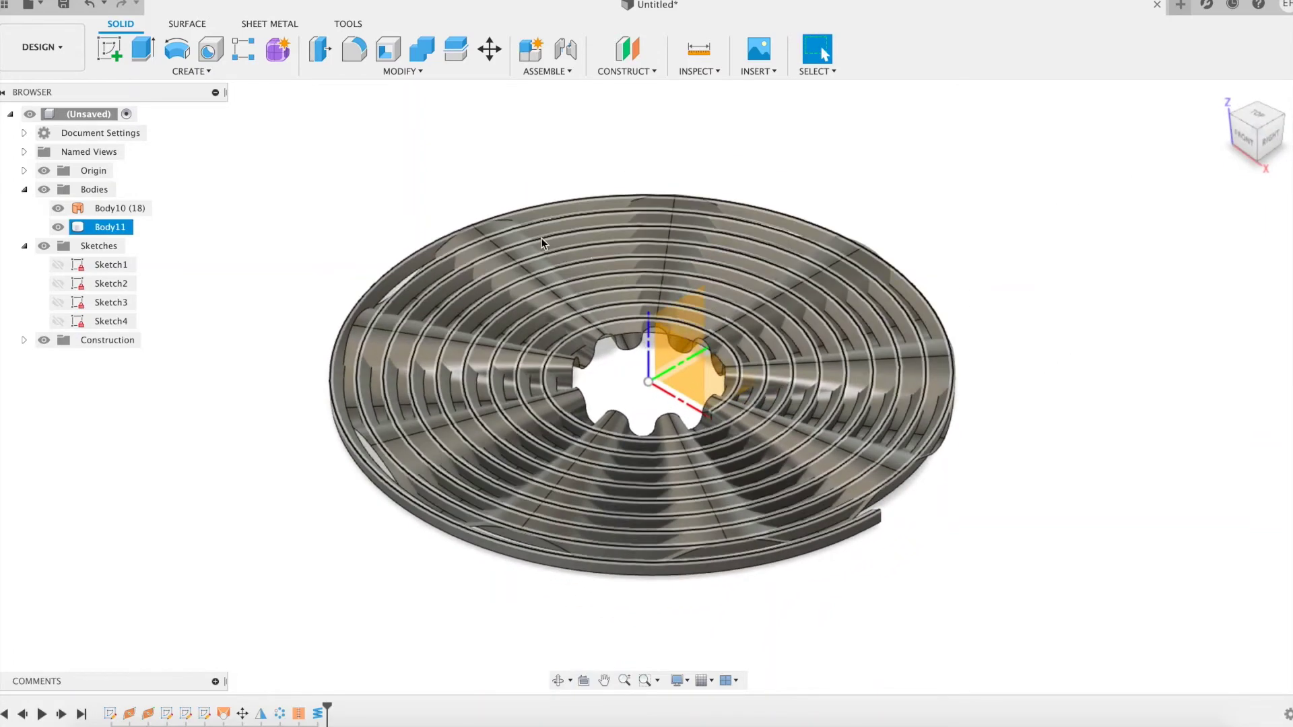
right_click(712, 387)
click(701, 465)
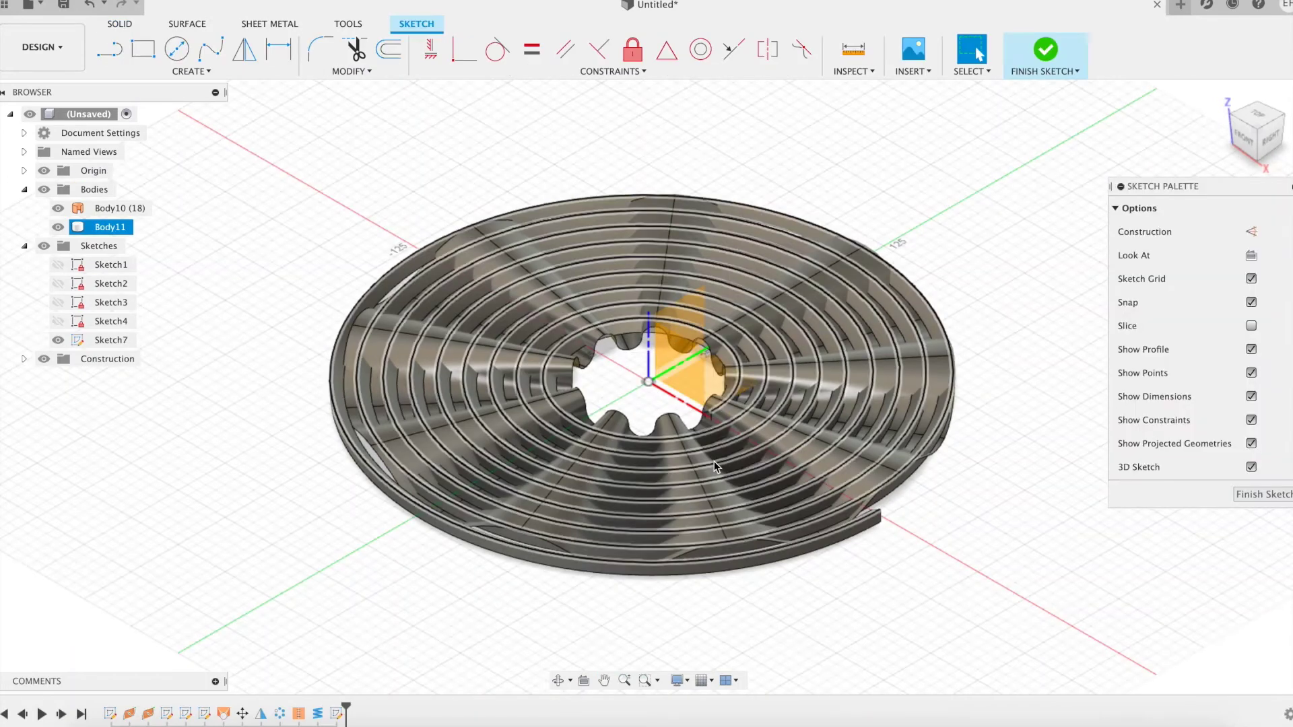
click(59, 227)
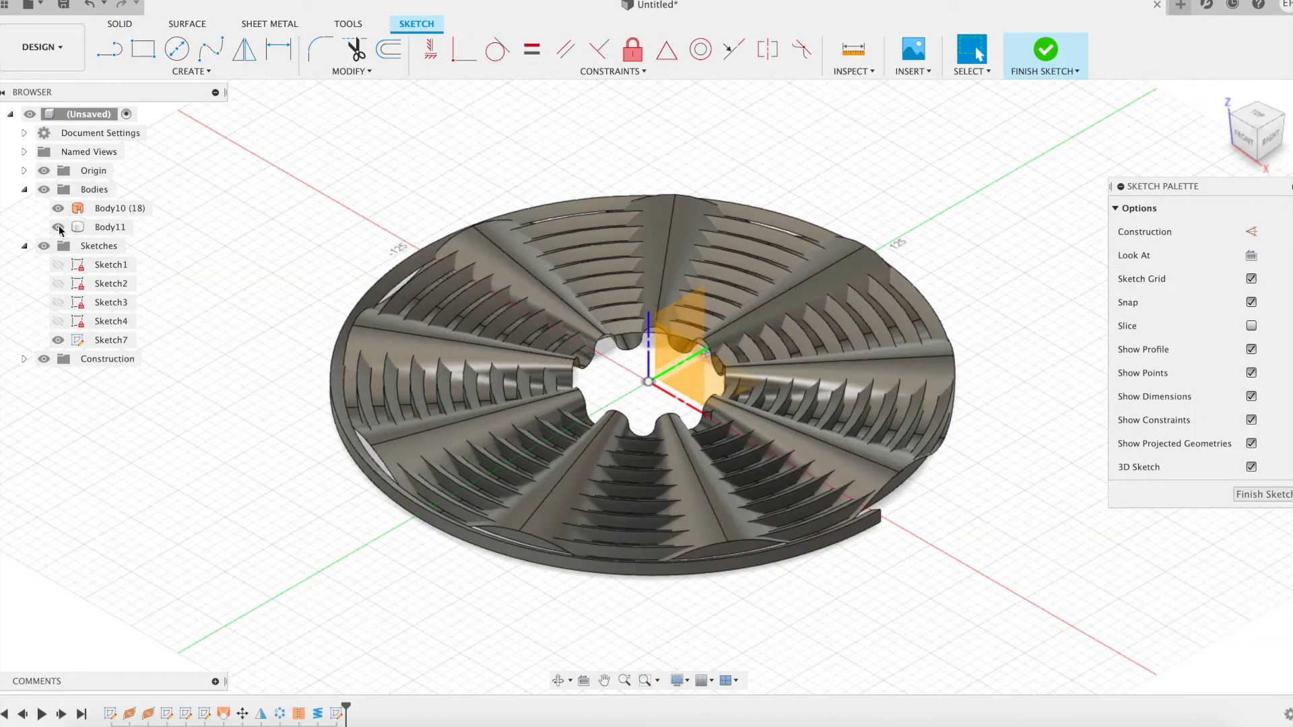
click(60, 228)
Start Project To Surface with all 18 faces of the wavy surface as targets and the Along Vector project type.
click(192, 71)
mouse_move(206, 337)
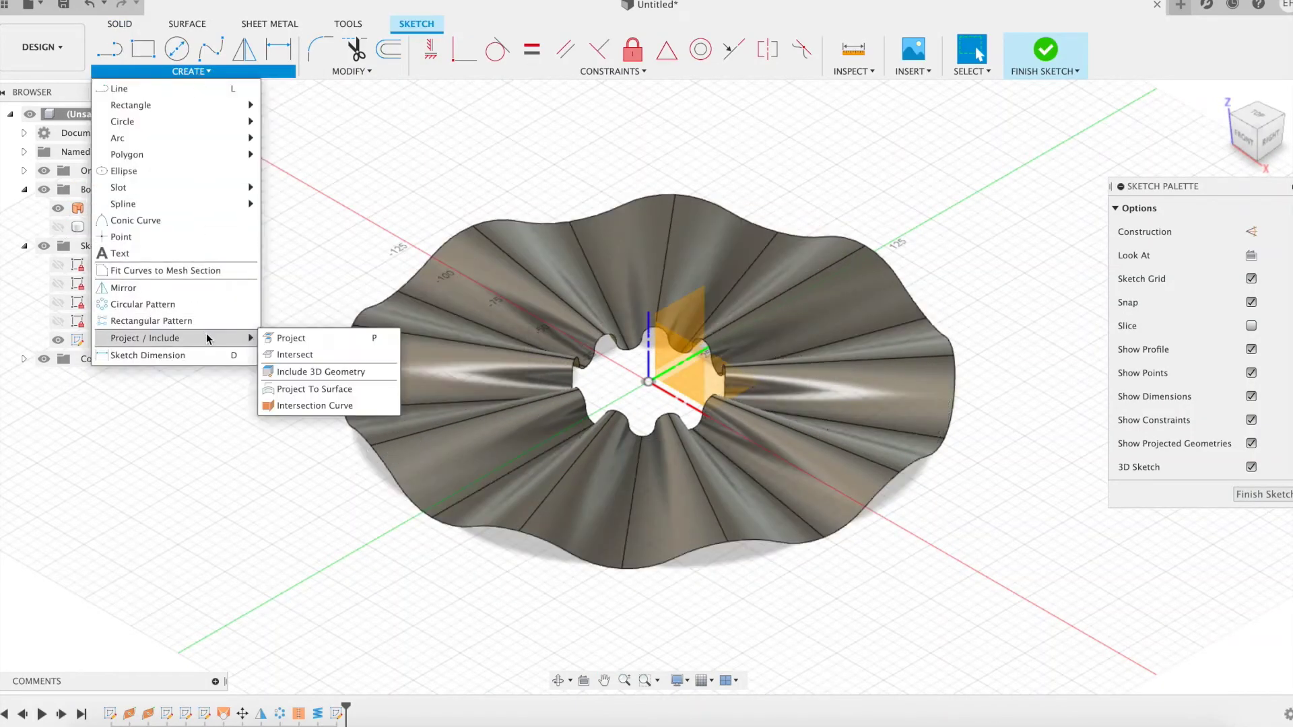
click(321, 388)
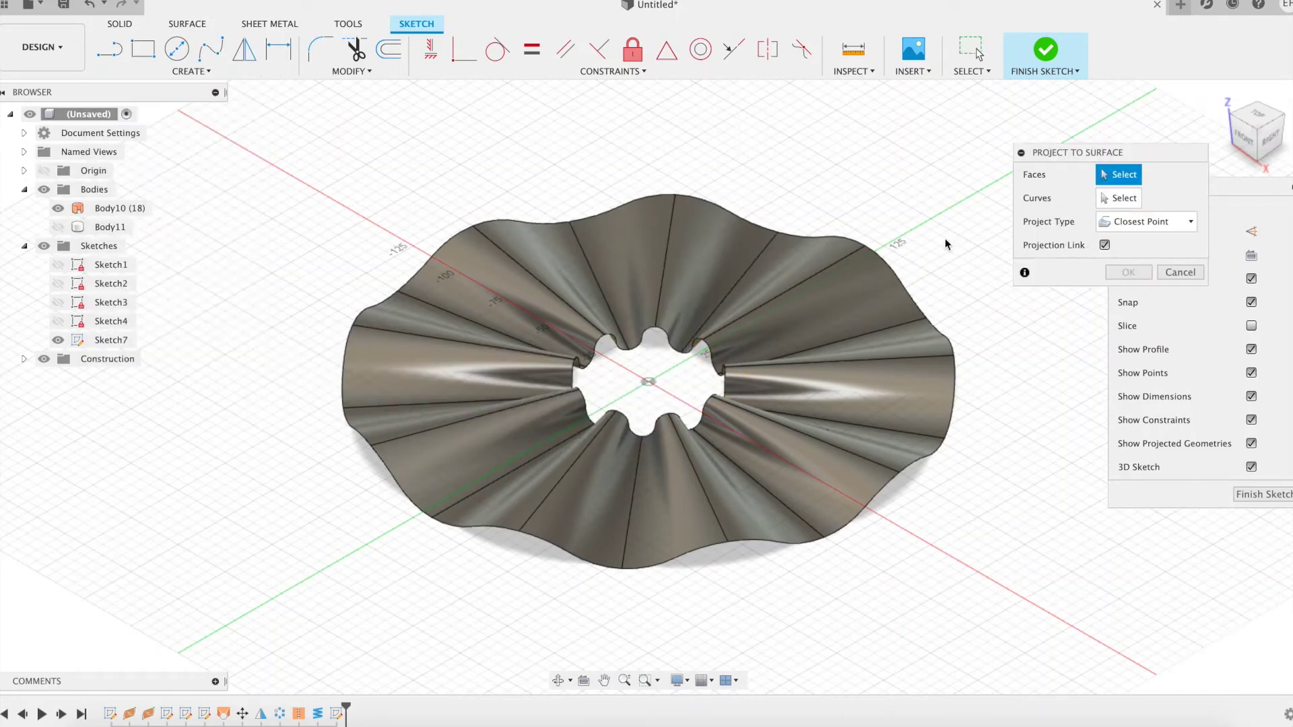
drag(924, 252, 417, 522)
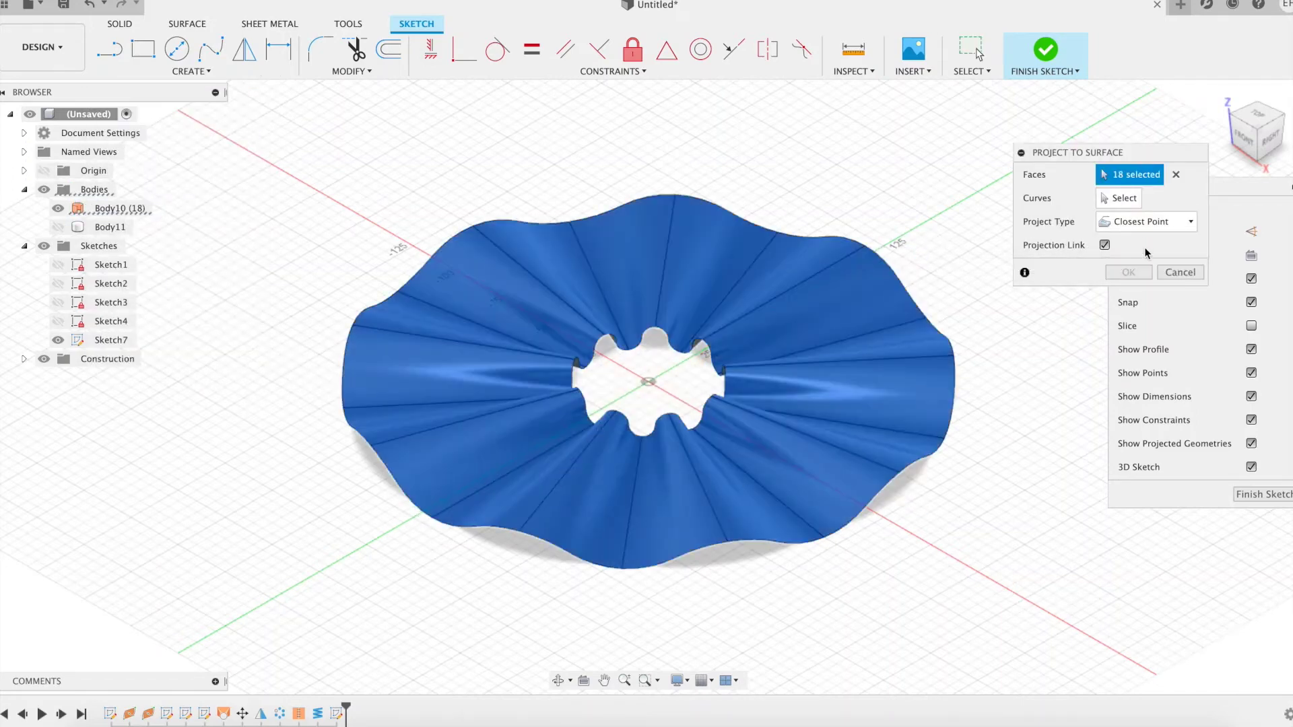
click(1148, 221)
click(1148, 246)
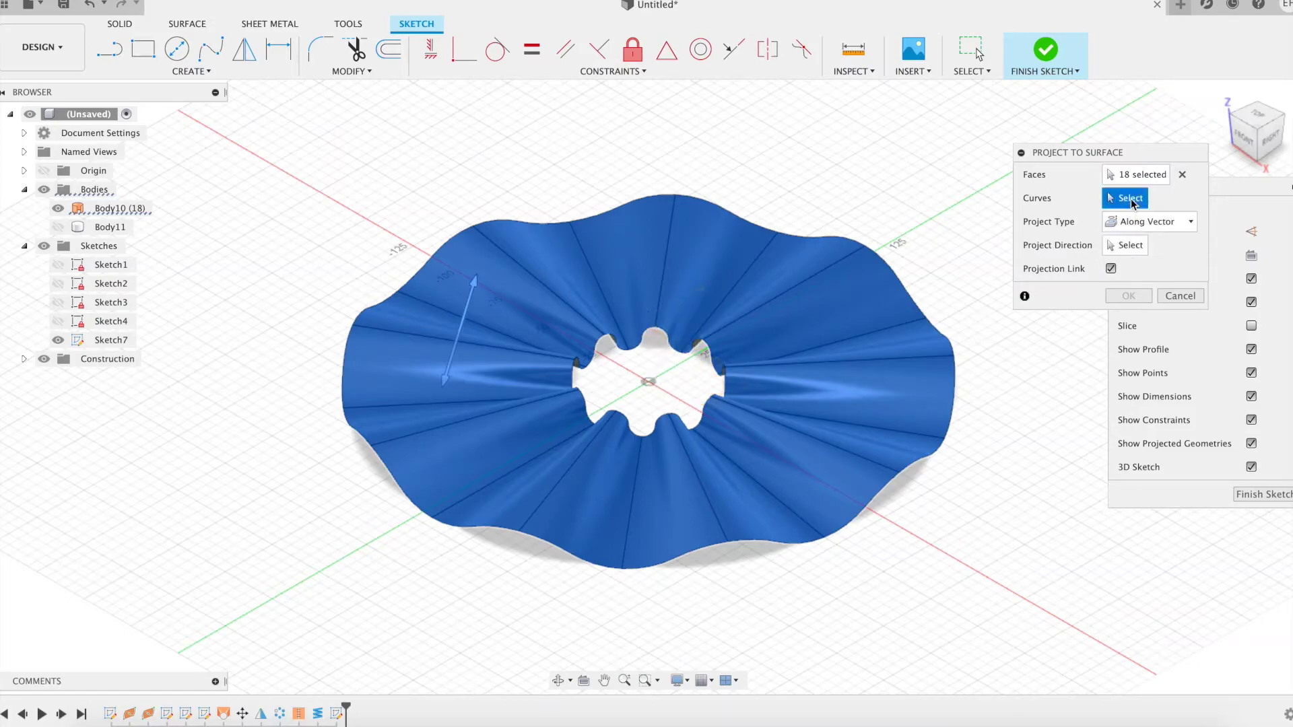
Show the coil body and project its spiral edge onto the wavy surface along the vertical Z axis.
click(59, 227)
scroll(845, 547, up, 5)
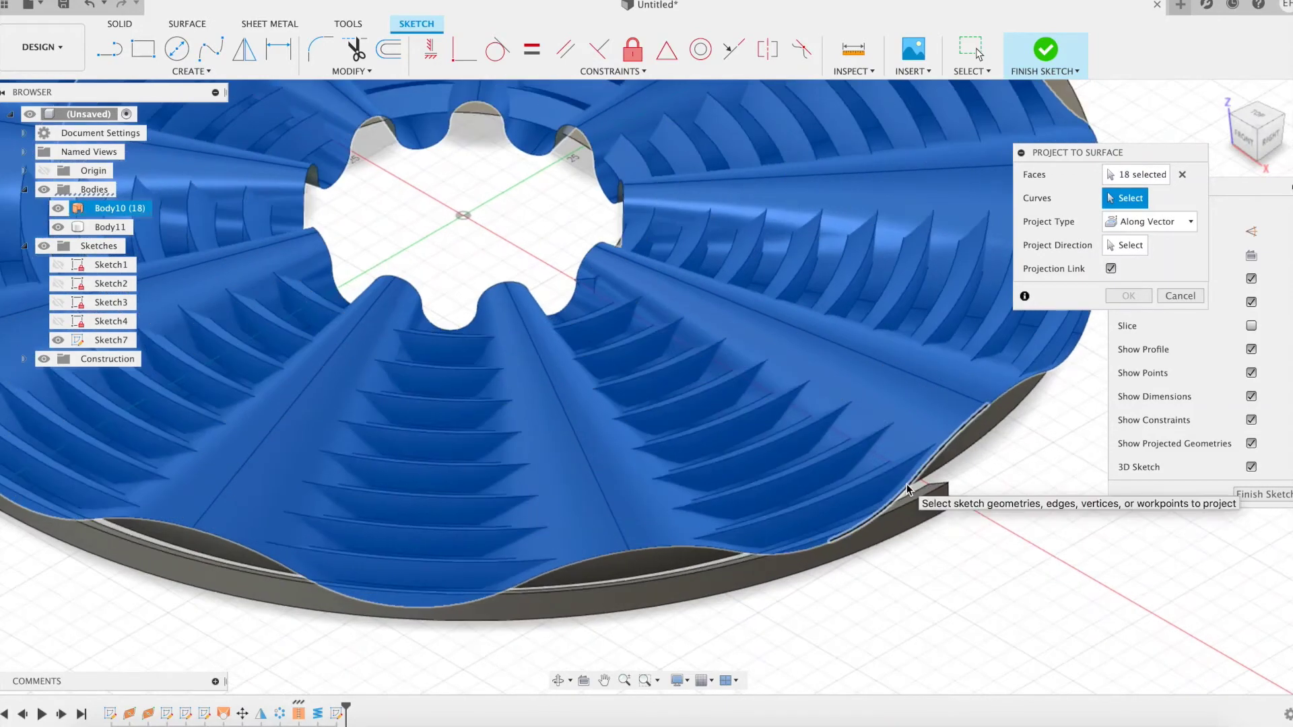
scroll(909, 495, down, 6)
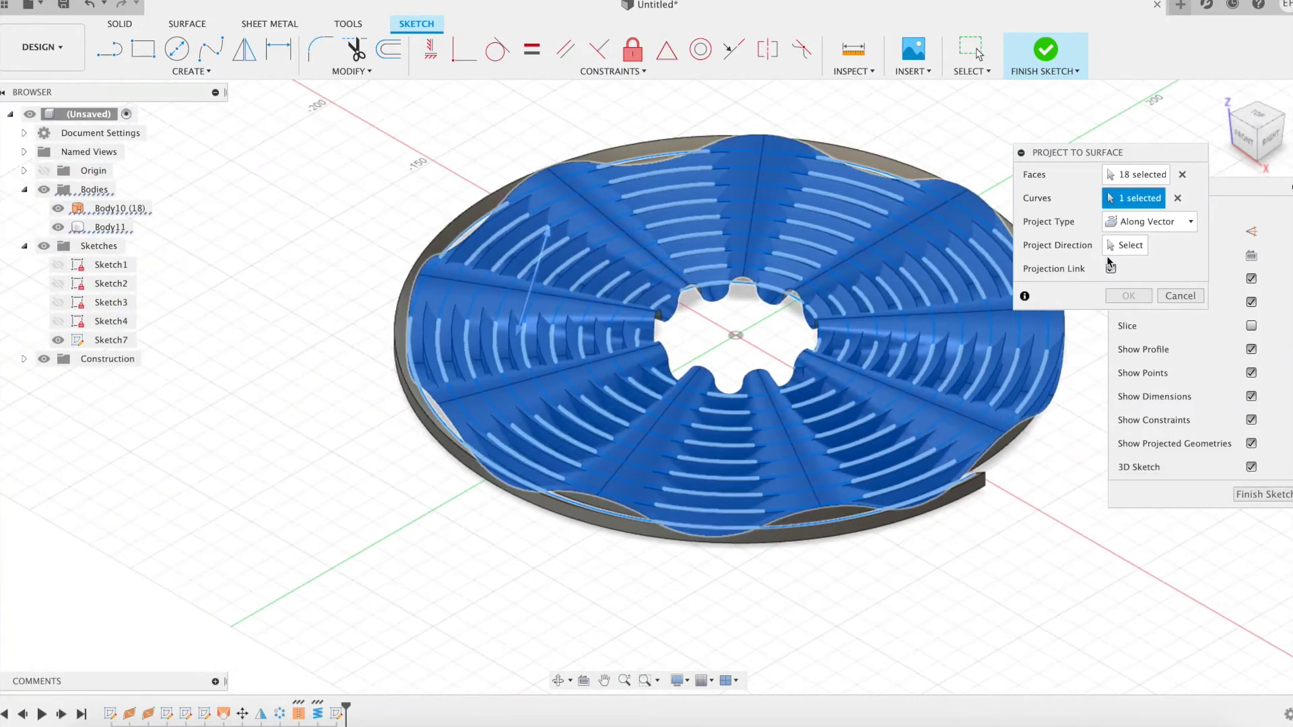
click(891, 318)
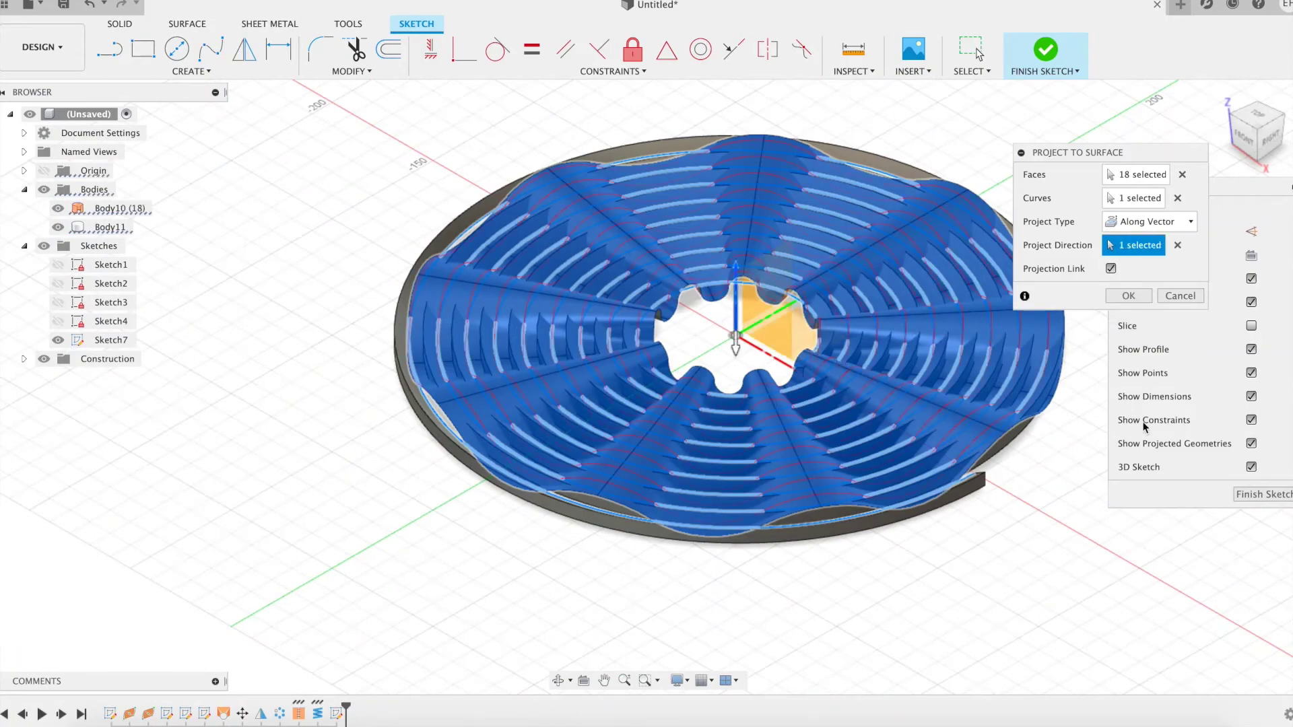
key(Return)
Hide the coil and wavy surface bodies, leaving only the projected spiral curve, and finish the sketch.
click(59, 227)
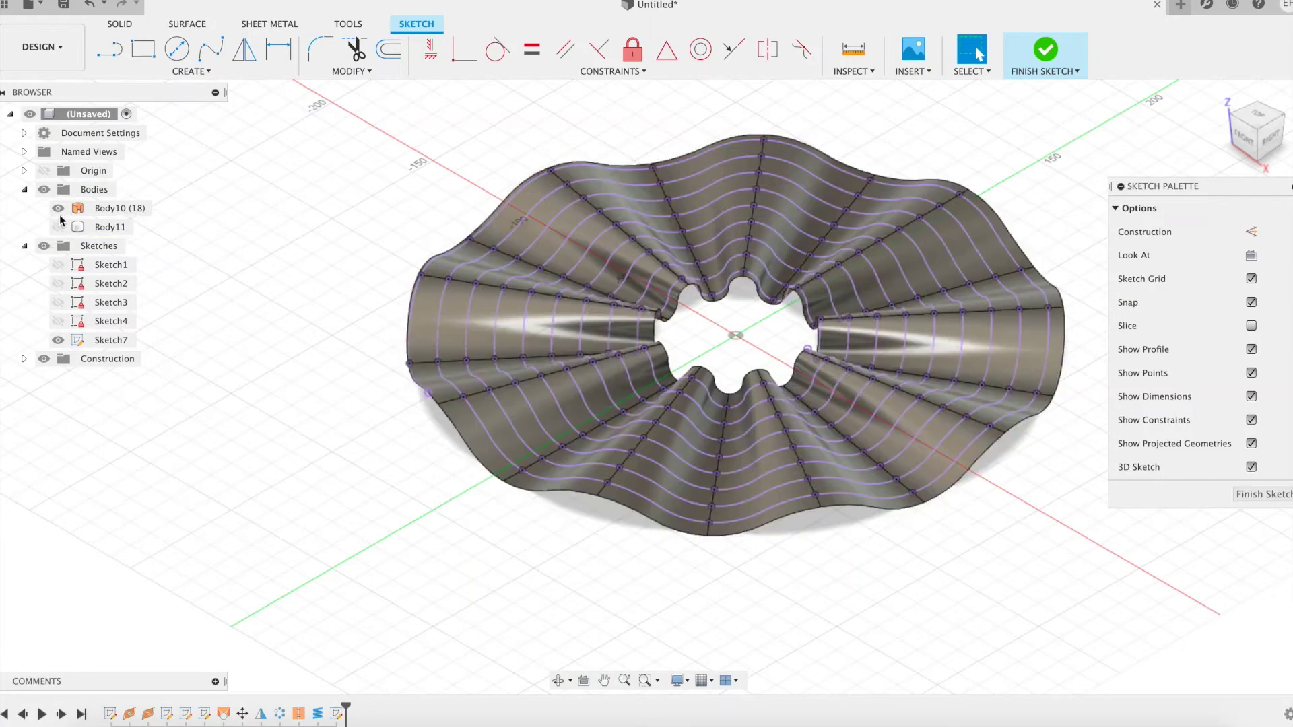
click(59, 208)
mouse_move(362, 434)
shift+middle_down()
mouse_move(407, 430)
mouse_move(433, 531)
mouse_move(404, 541)
mouse_move(465, 542)
mouse_move(428, 459)
shift+middle_up()
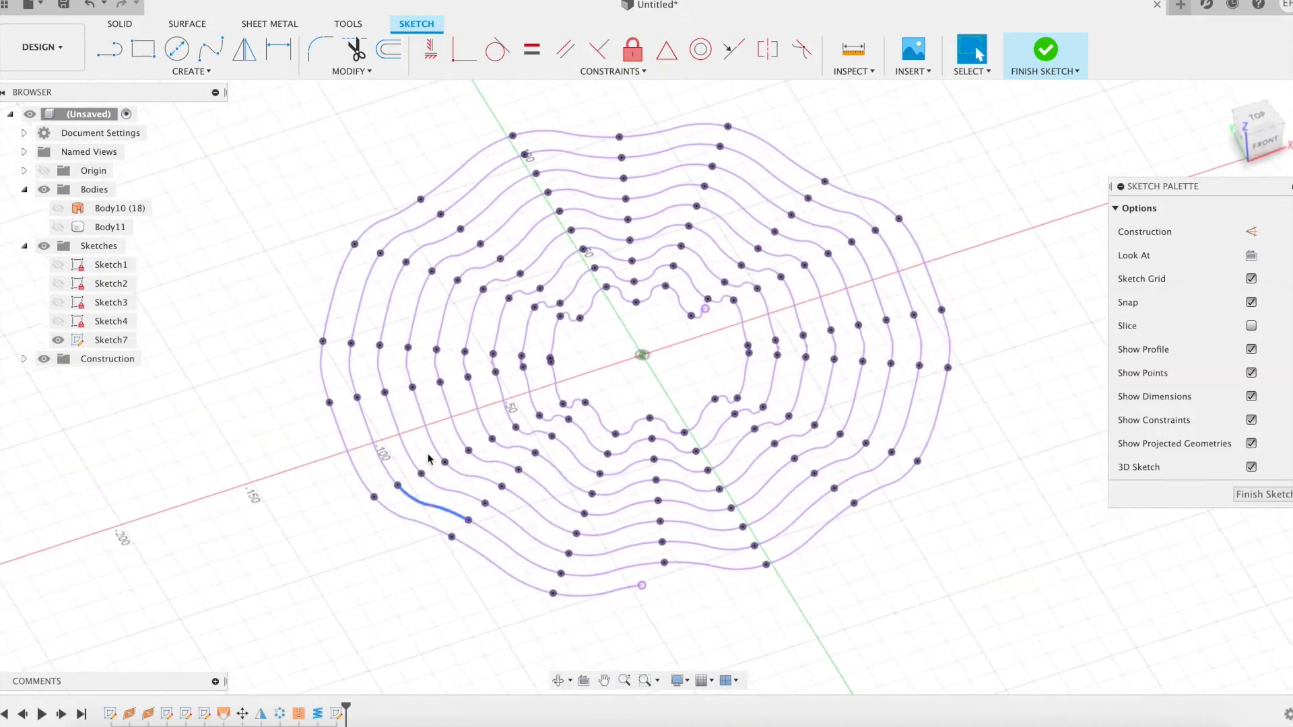
click(201, 73)
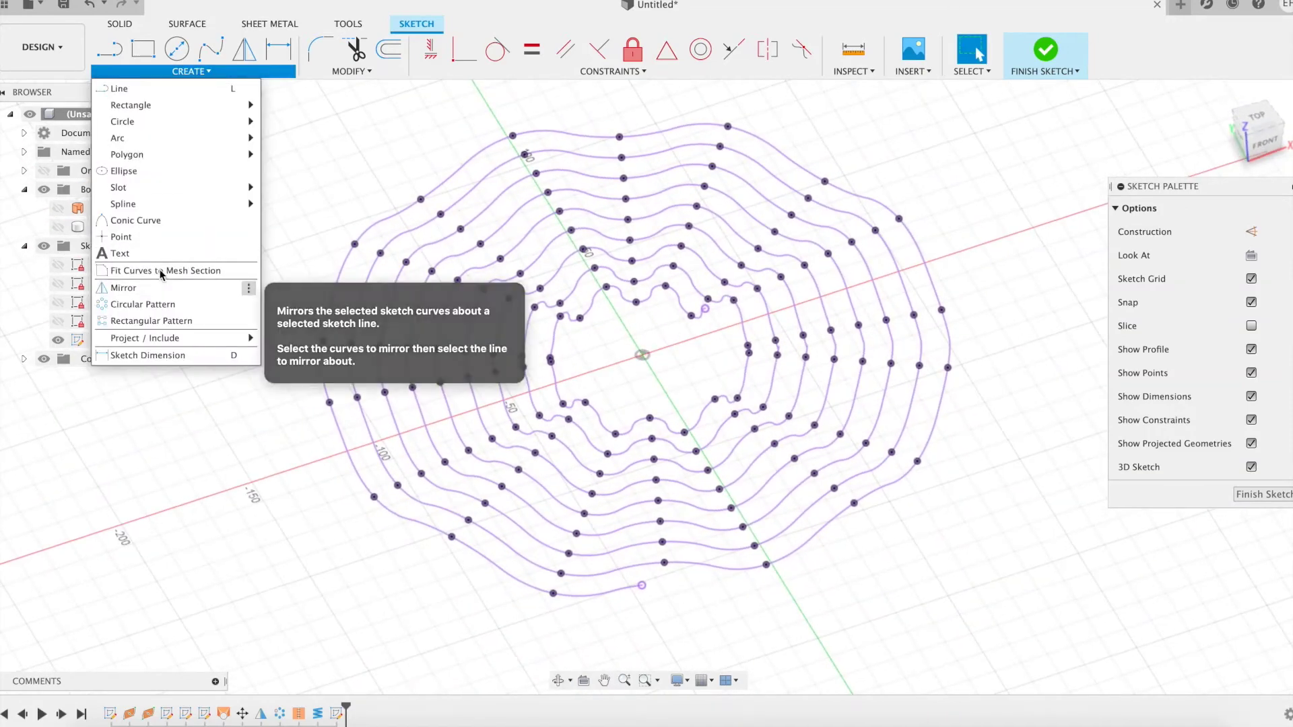
click(1035, 56)
Create a circular pipe along the whole projected spiral with section size "diam" as a new body.
click(171, 73)
mouse_move(168, 404)
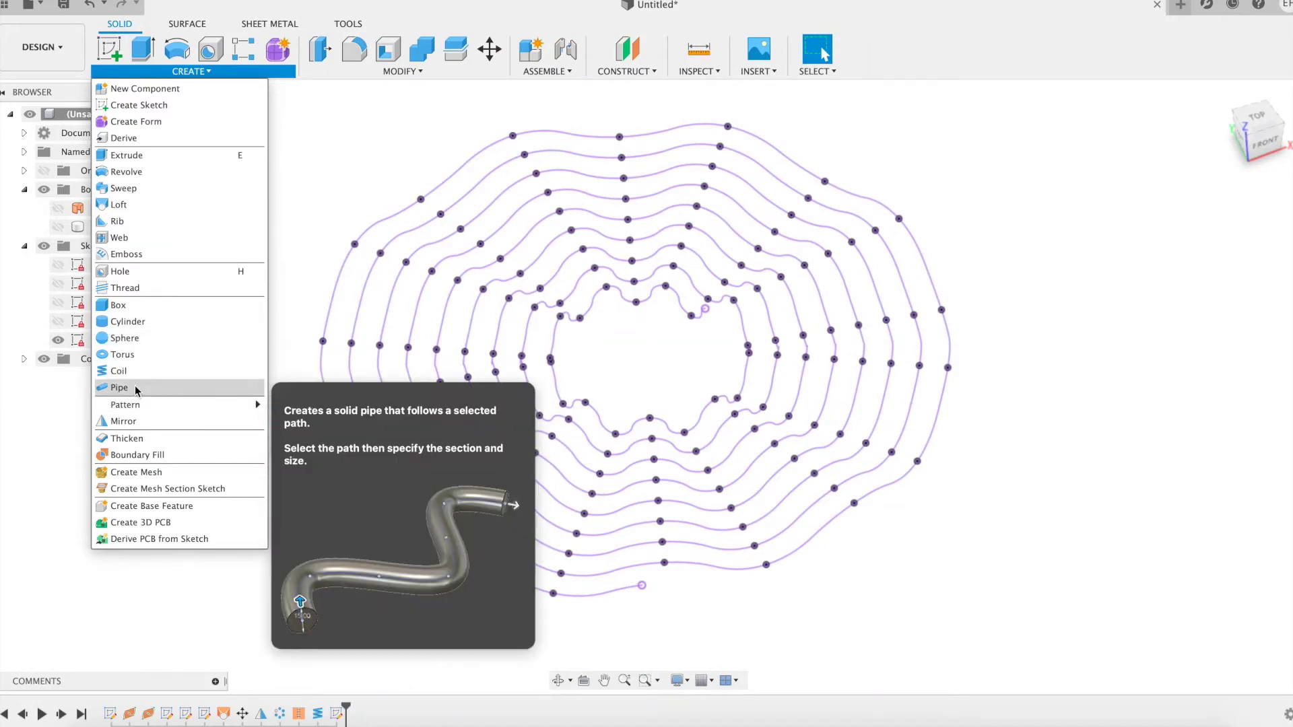
click(160, 388)
drag(1127, 187, 1062, 150)
click(695, 314)
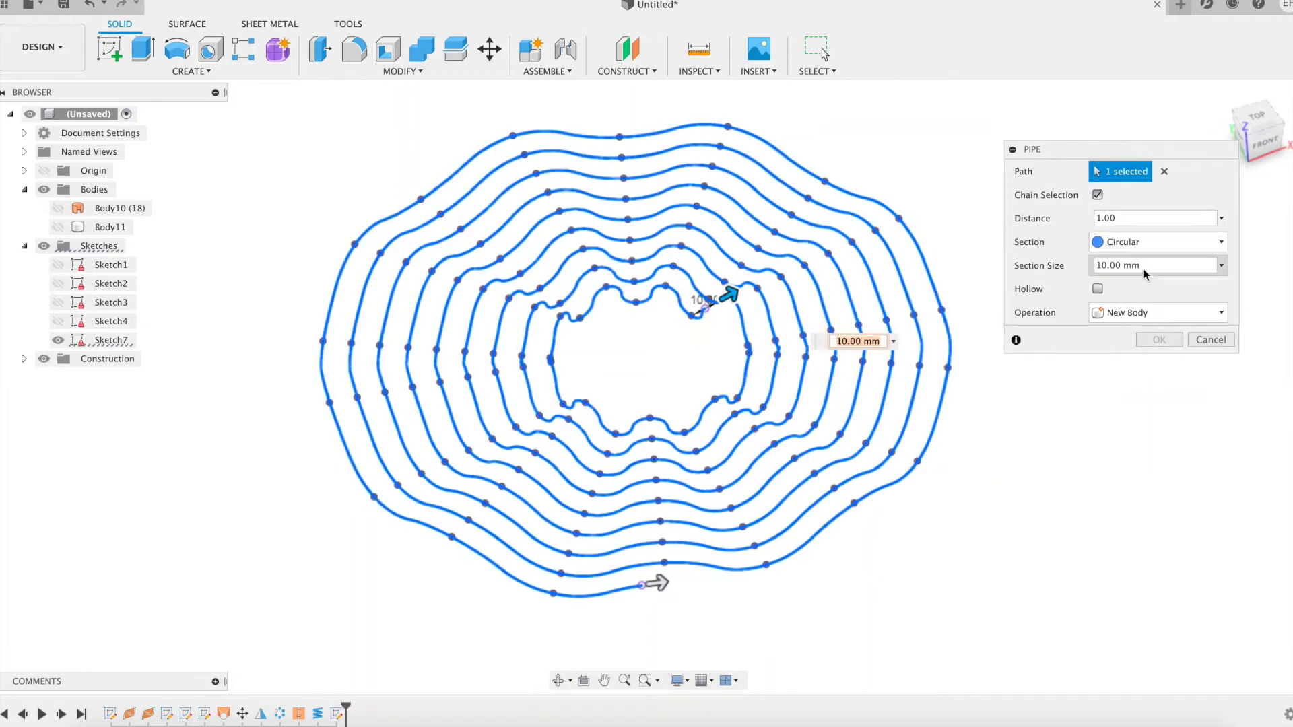
text(diam)
key(Return)
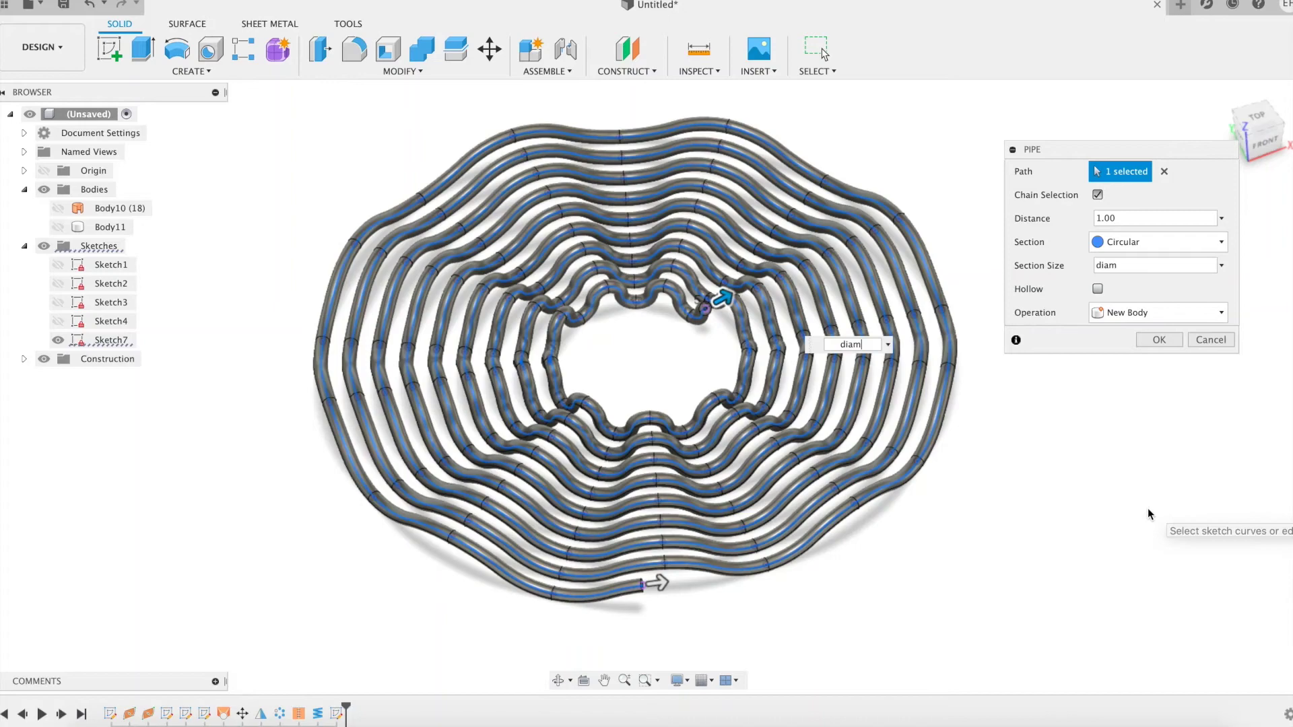
shift+middle_drag(1148, 517, 1119, 503)
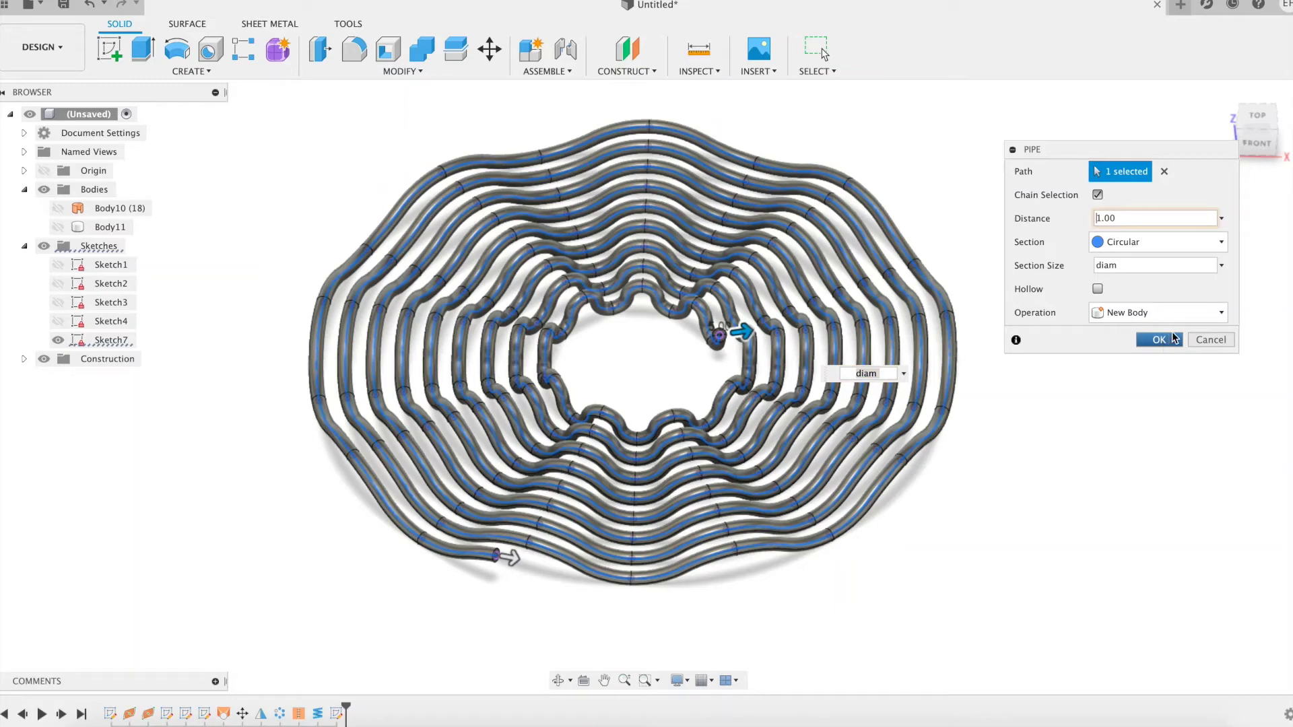
click(1159, 339)
Create a copy of the pipe body rotated 180 degrees about the vertical Z axis.
click(1266, 138)
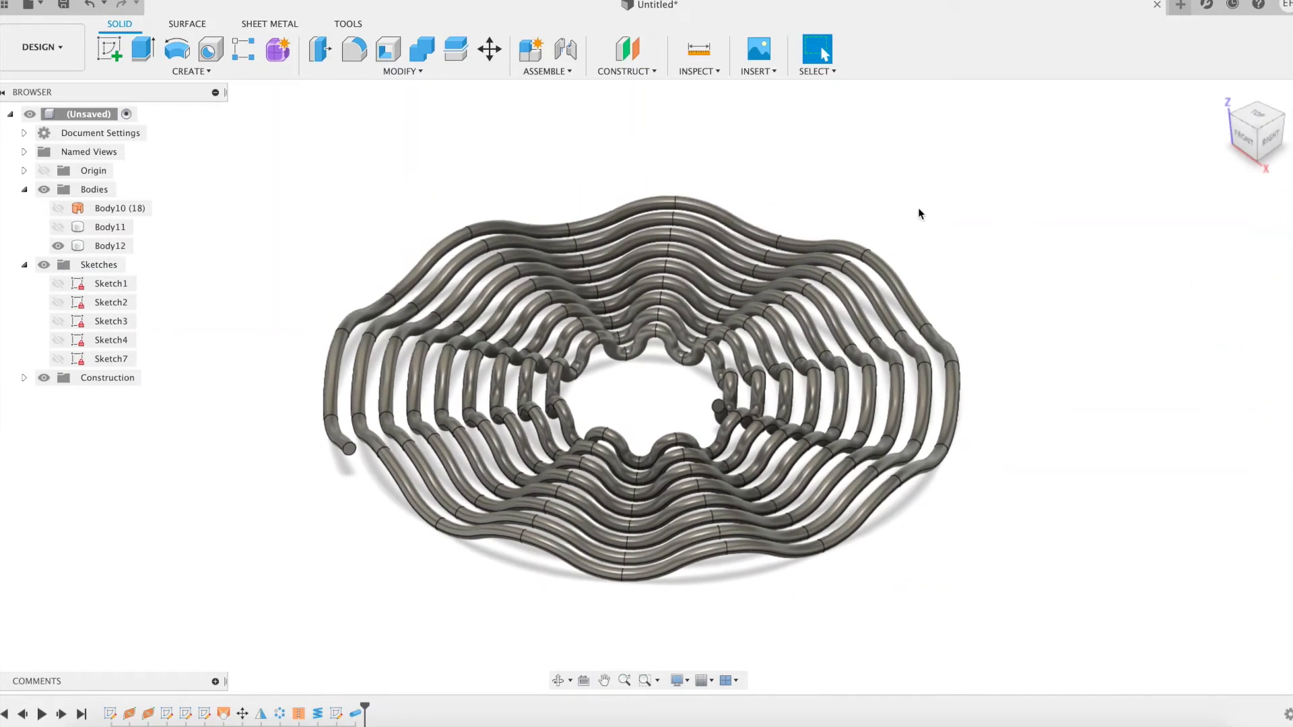
key(m)
click(951, 340)
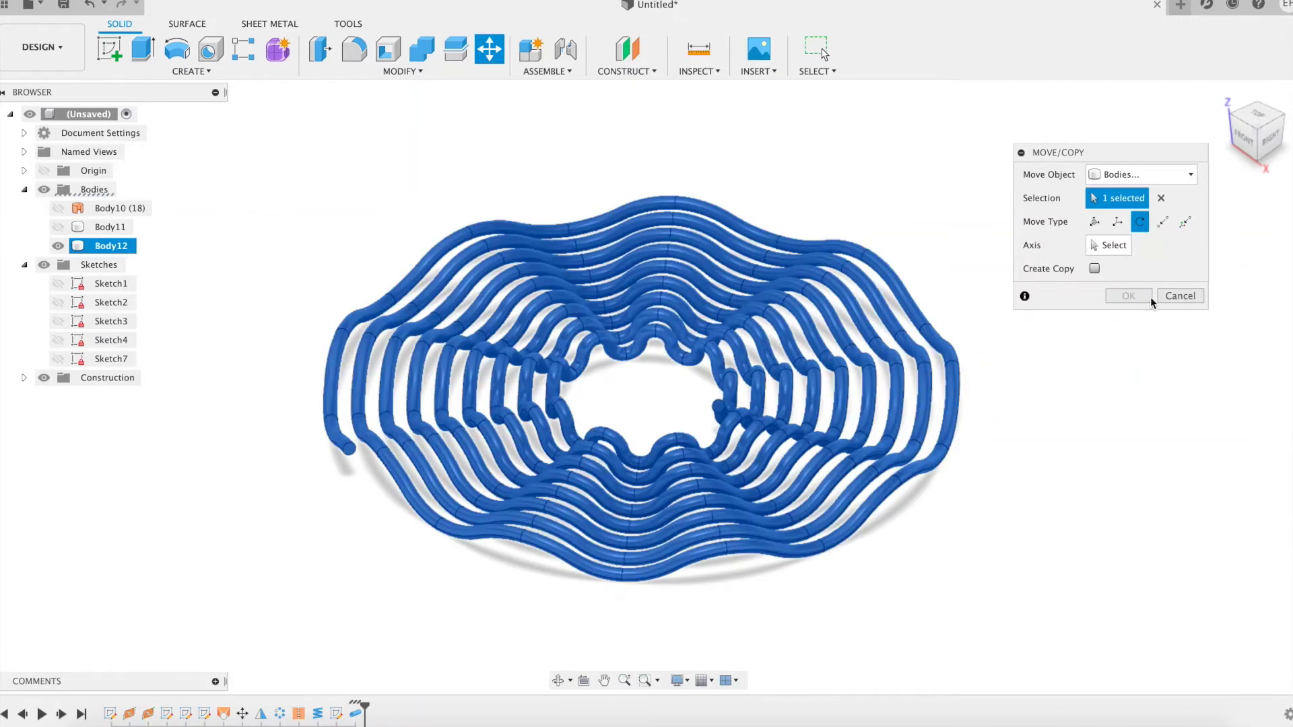
click(45, 171)
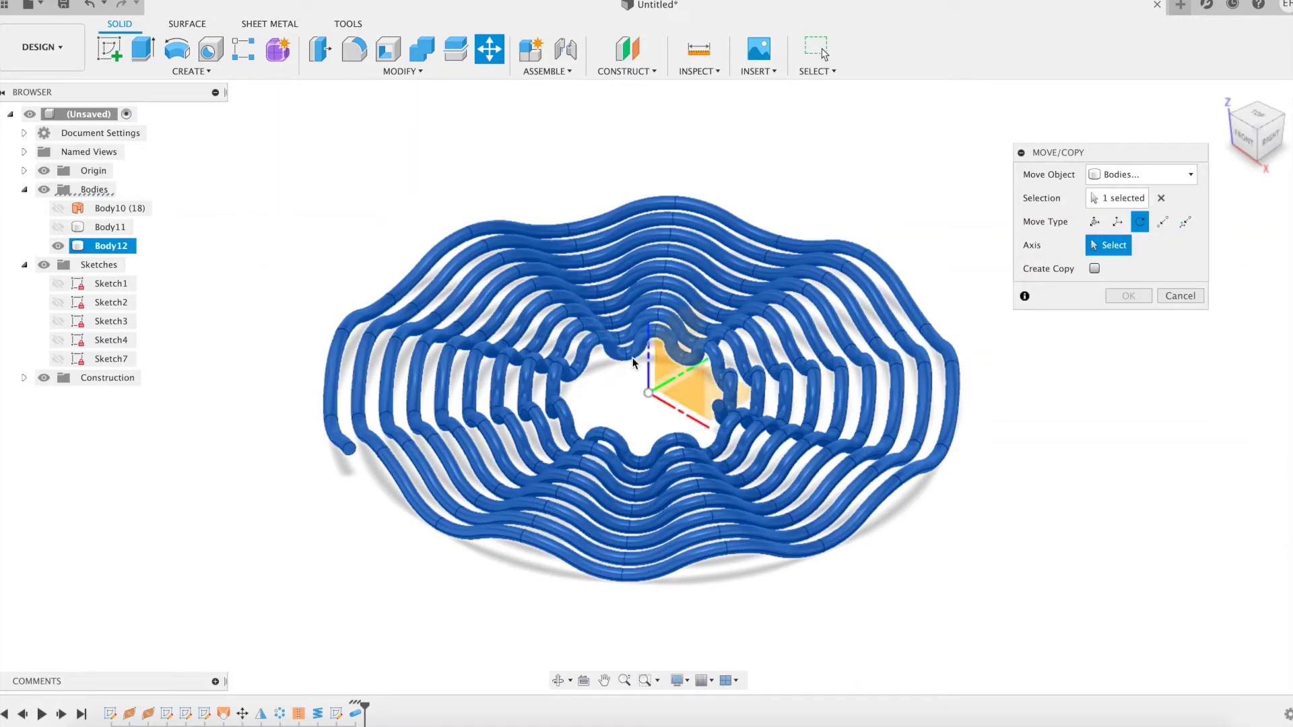
click(650, 375)
click(1094, 292)
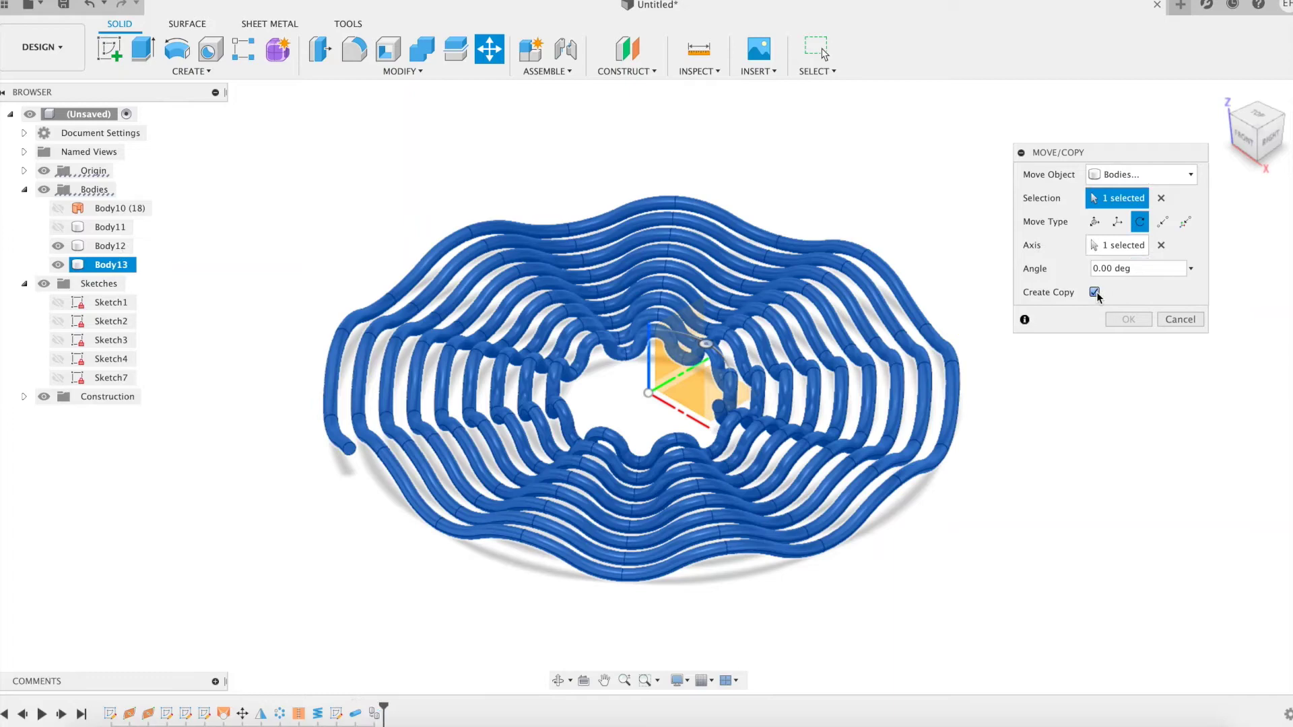
click(1102, 270)
text(180)
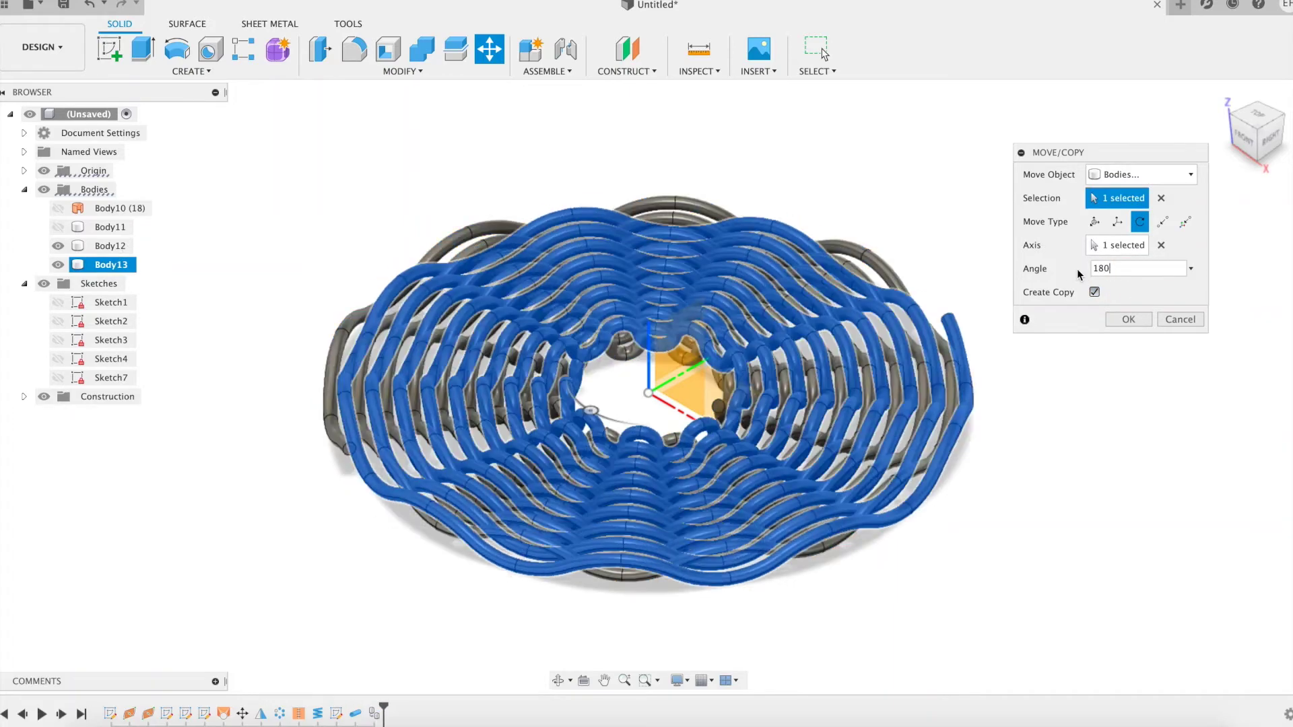
click(1129, 320)
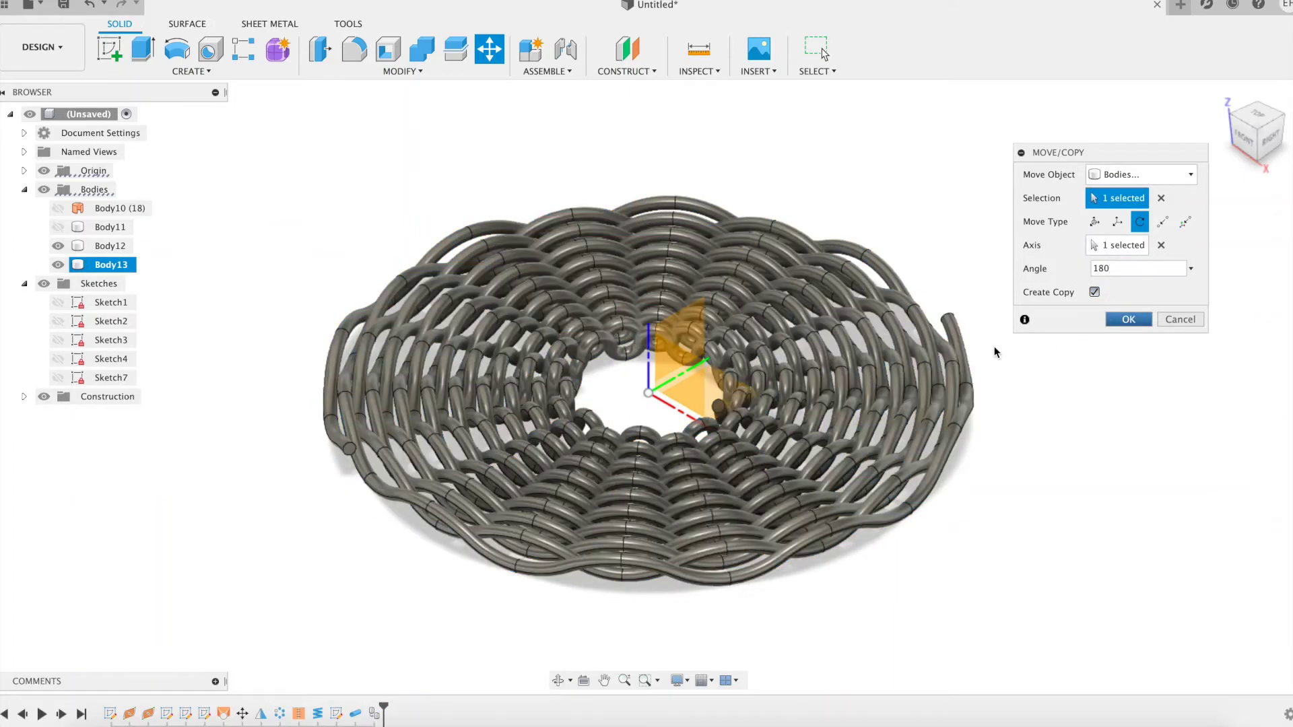
Show Sketch1 and hide both spiral pipe bodies.
shift+middle_drag(842, 383, 913, 398)
click(1258, 132)
middle_drag(818, 118, 818, 118)
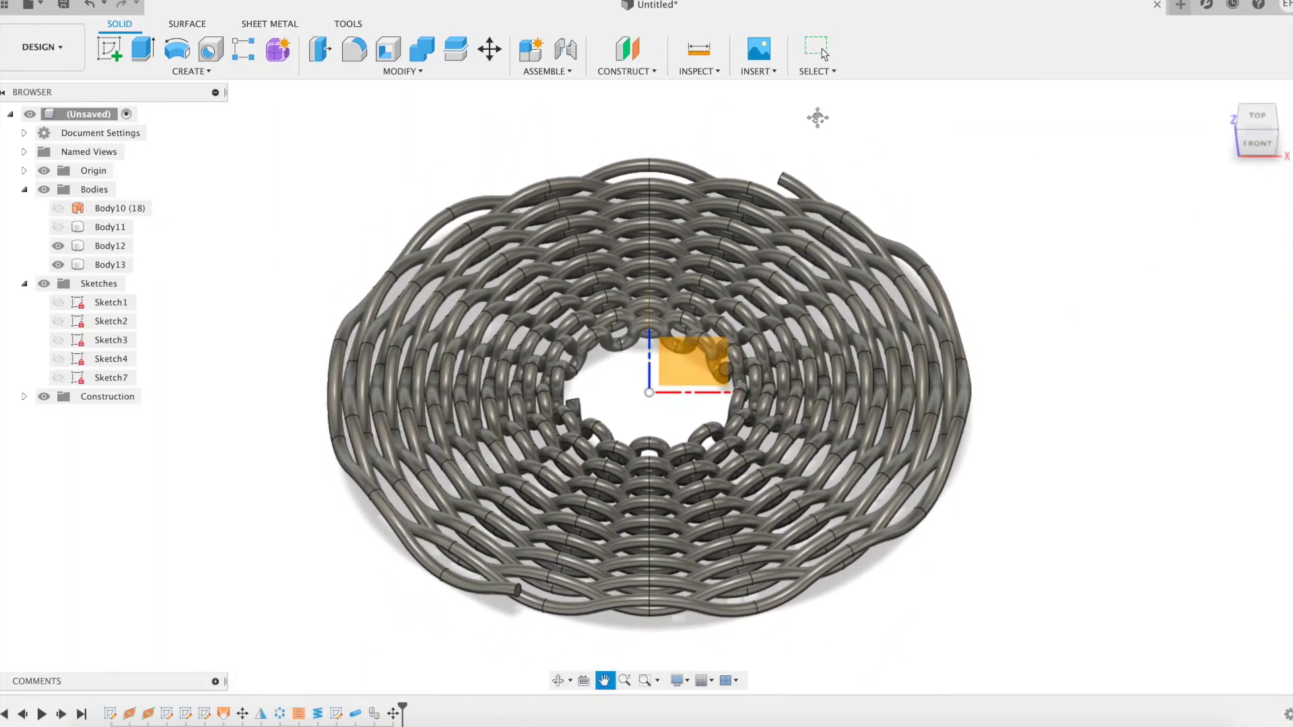
click(58, 302)
scroll(693, 406, up, 3)
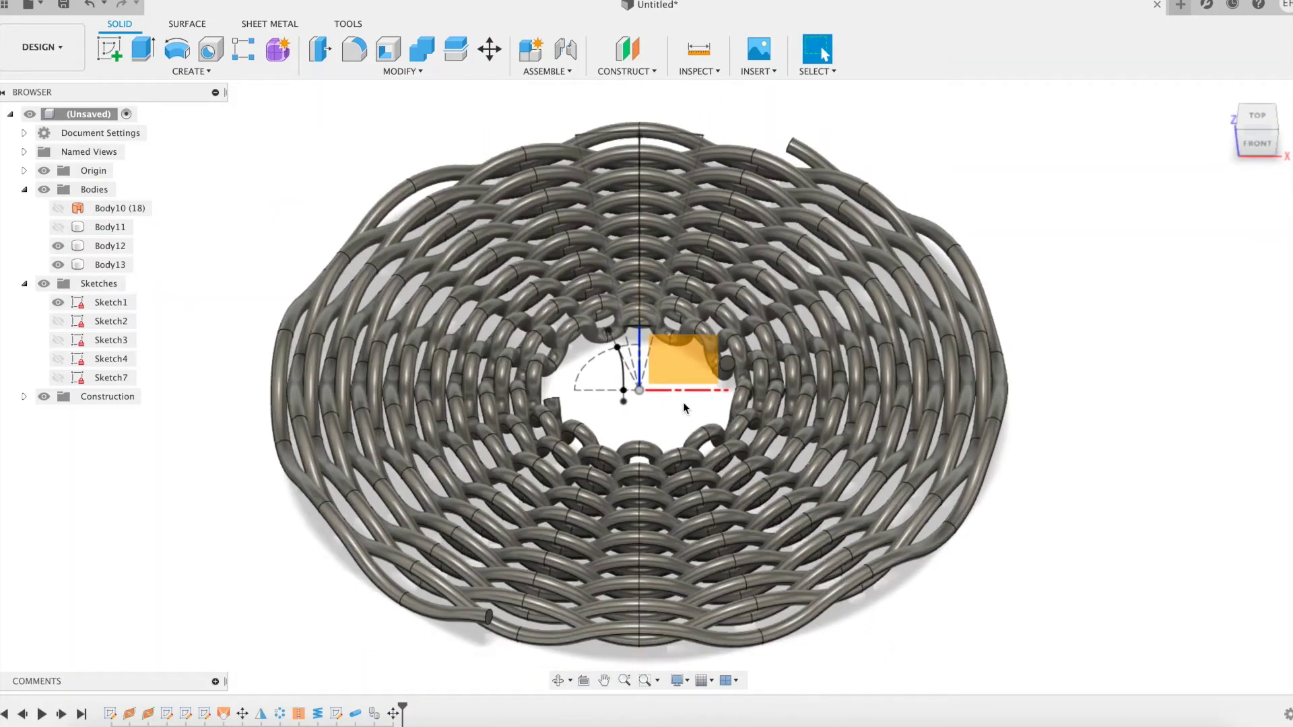
click(58, 246)
click(58, 265)
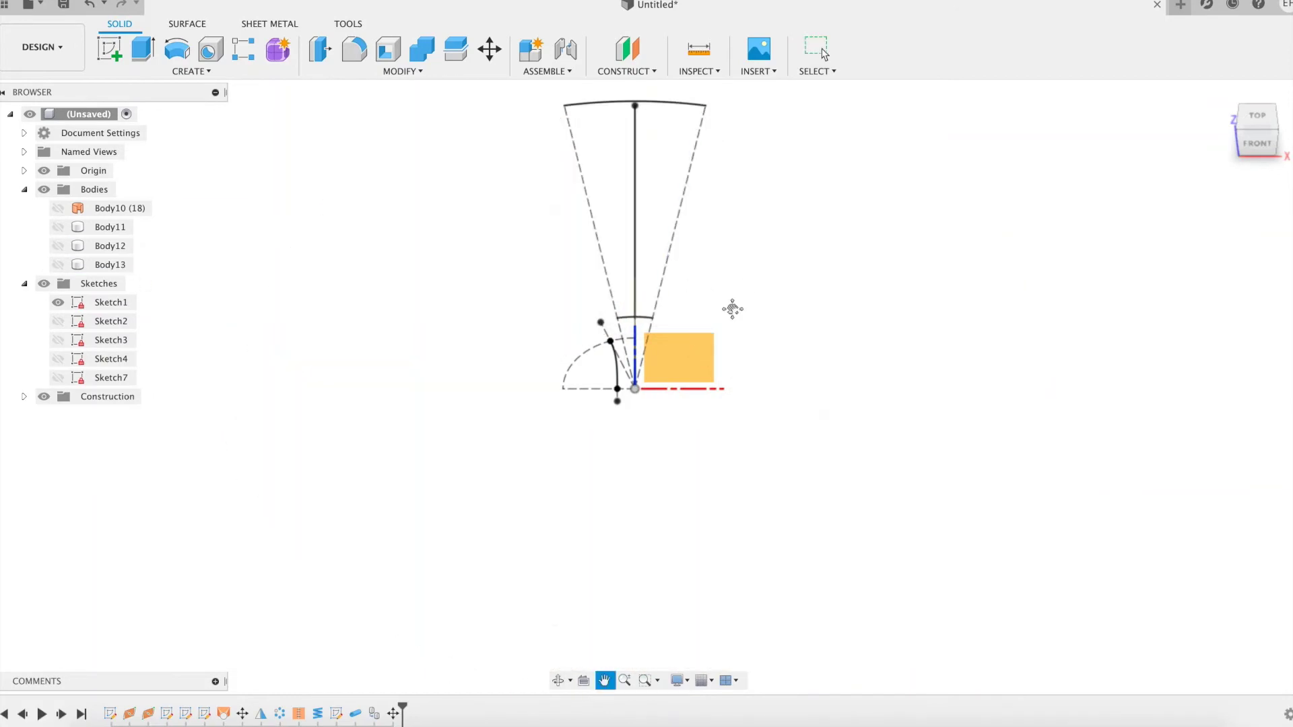
Create a circular pipe along Sketch1's long vertical radial line with section size "diam" as a new body.
drag(732, 309, 711, 355)
click(202, 72)
click(161, 382)
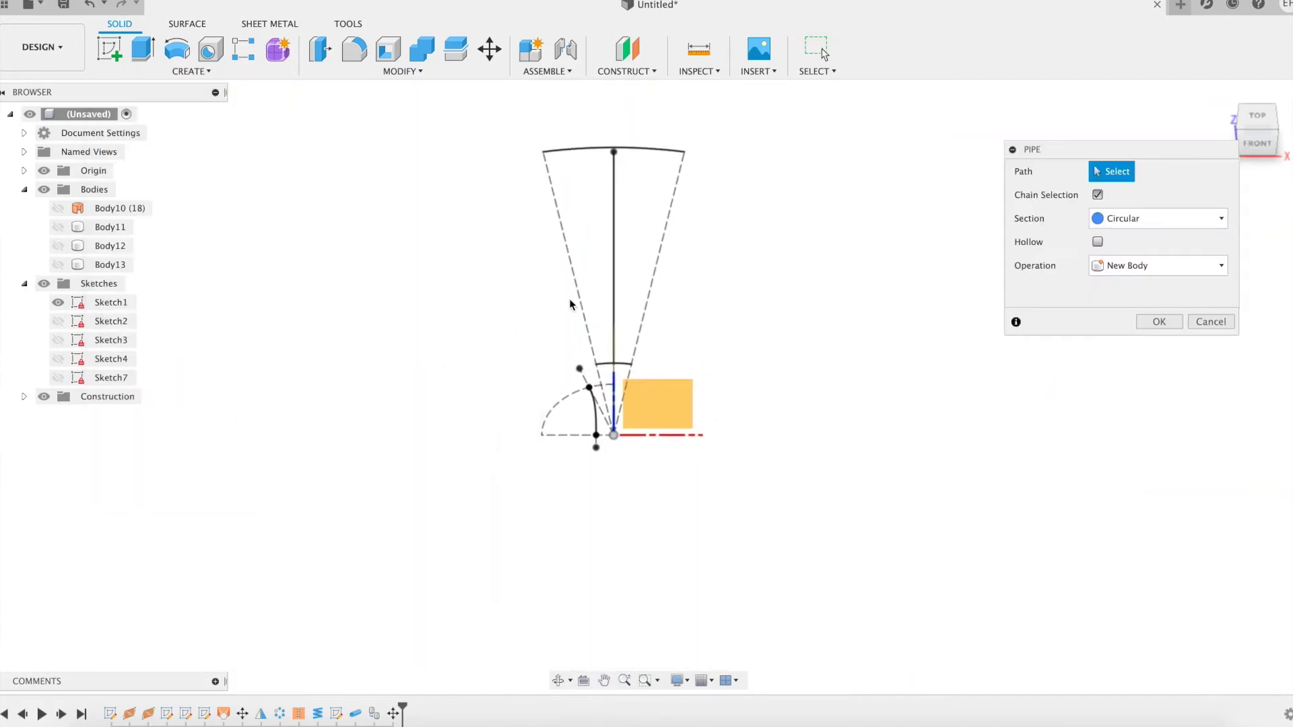
click(612, 277)
text(diam)
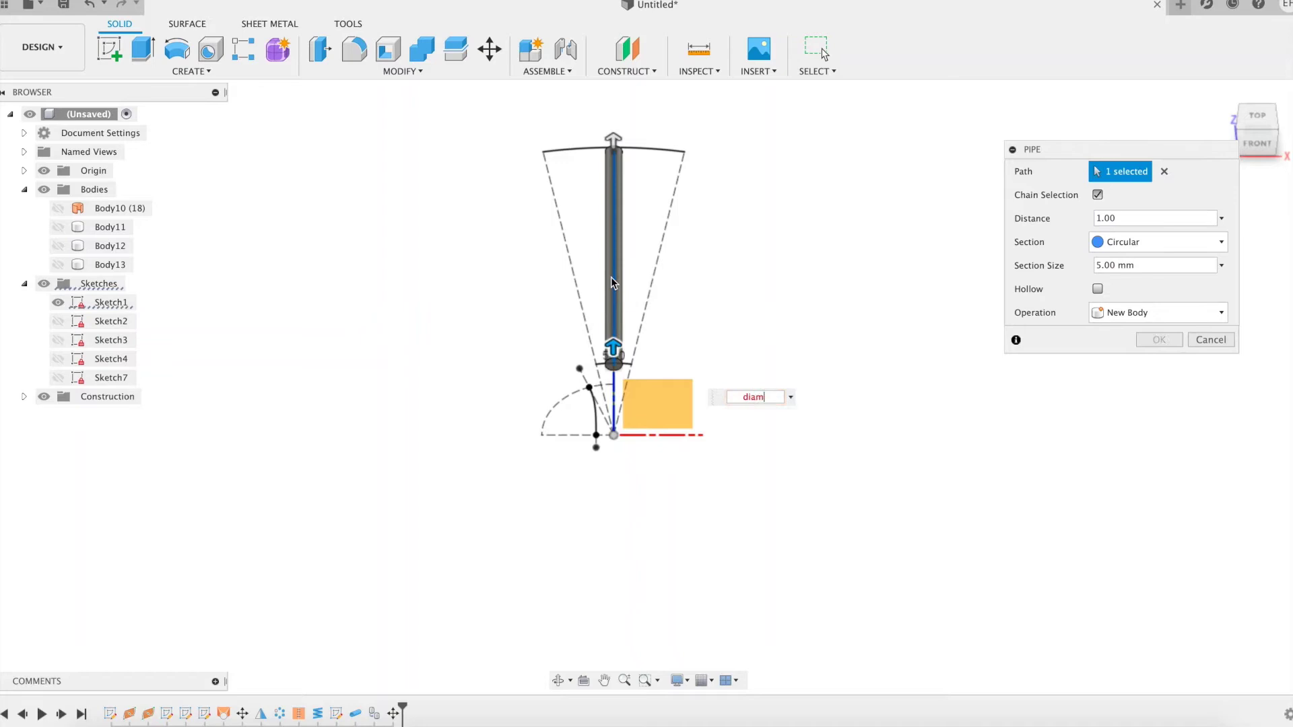
shift+middle_drag(916, 342, 912, 333)
click(1145, 339)
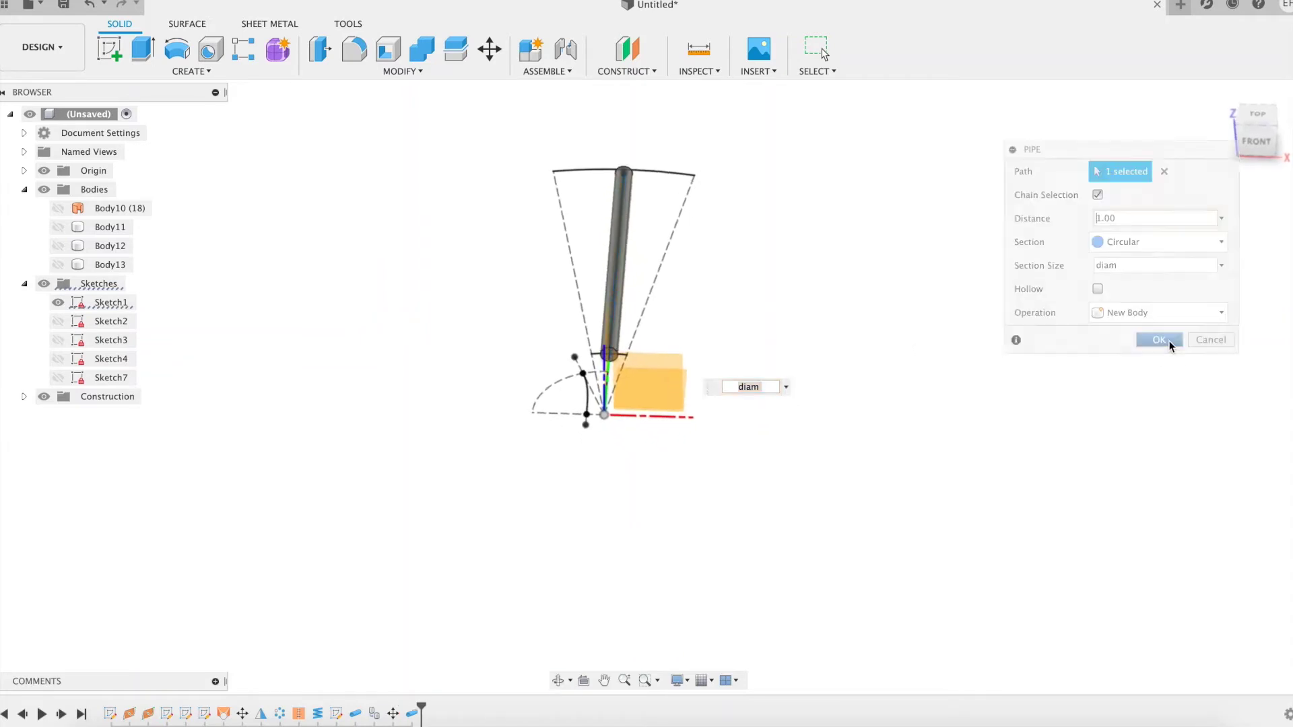
Circular-pattern the radial pipe feature fully around the vertical Z axis with quantity "z" and the Adjust compute option.
click(228, 72)
mouse_move(190, 402)
click(312, 422)
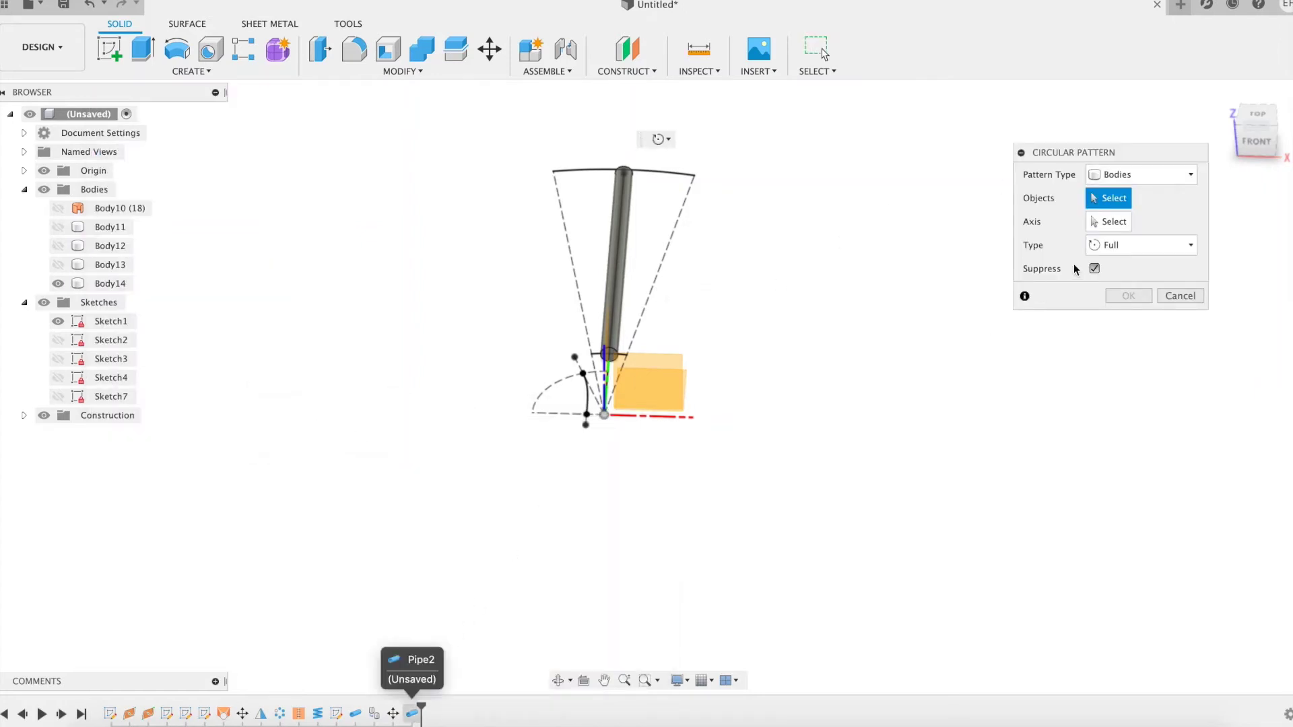
click(1139, 174)
click(1129, 229)
click(413, 714)
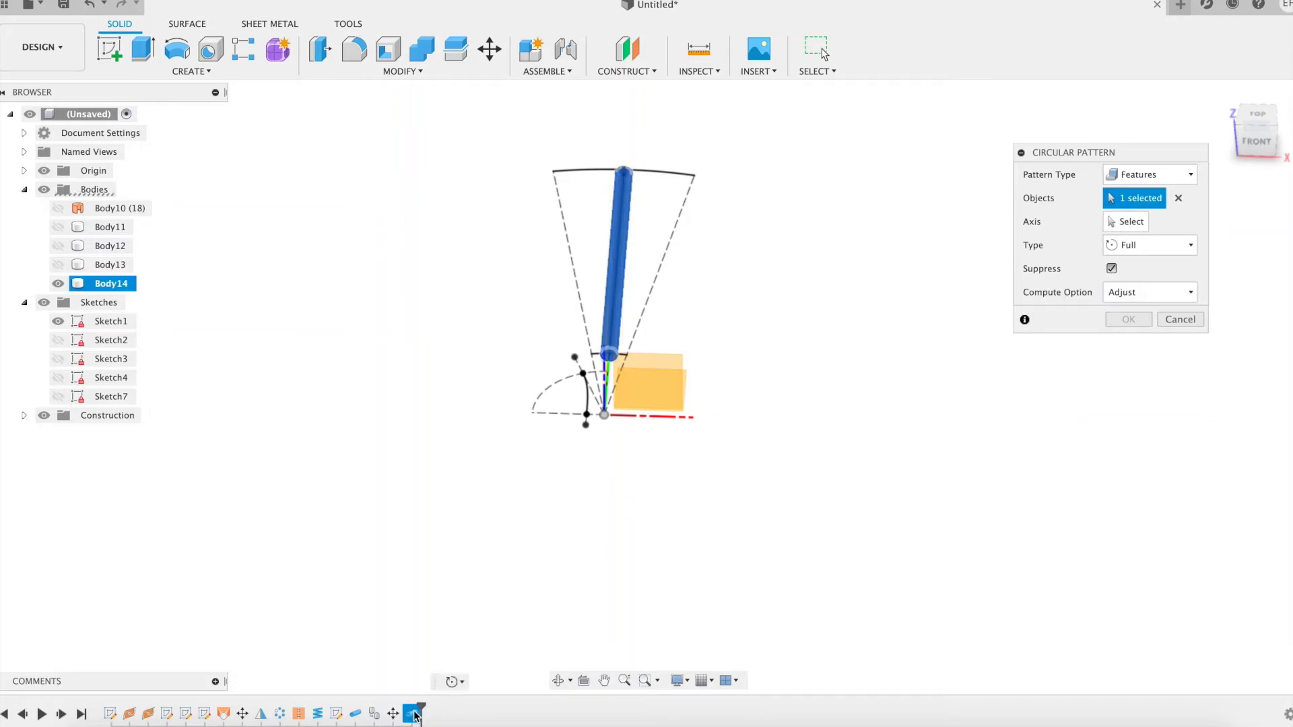
shift+middle_drag(929, 350, 514, 344)
click(520, 347)
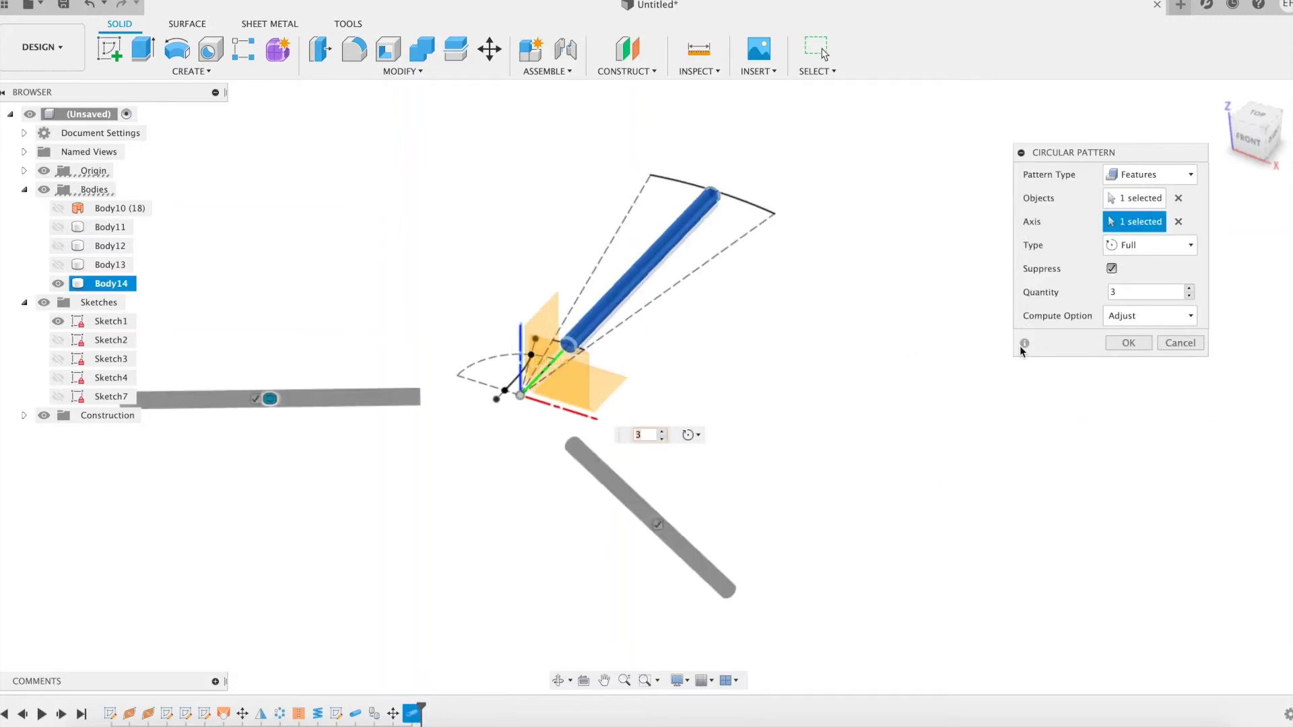
text(z)
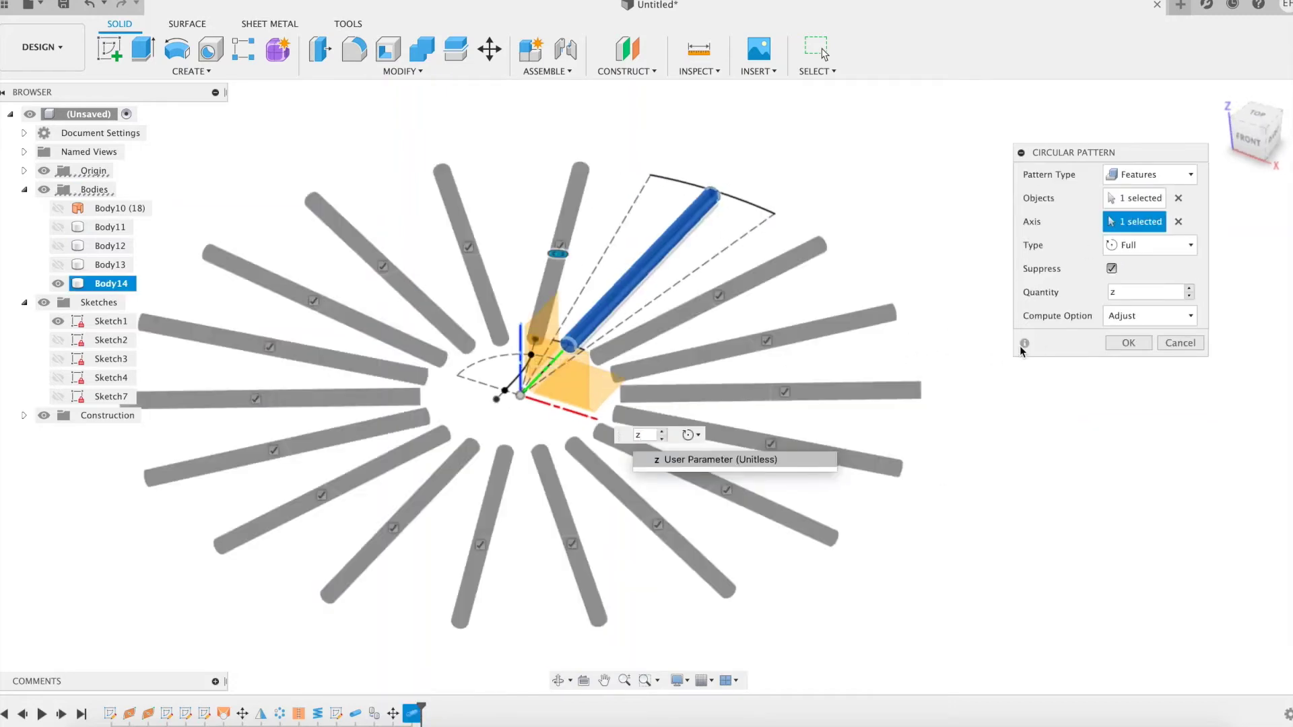
click(1126, 345)
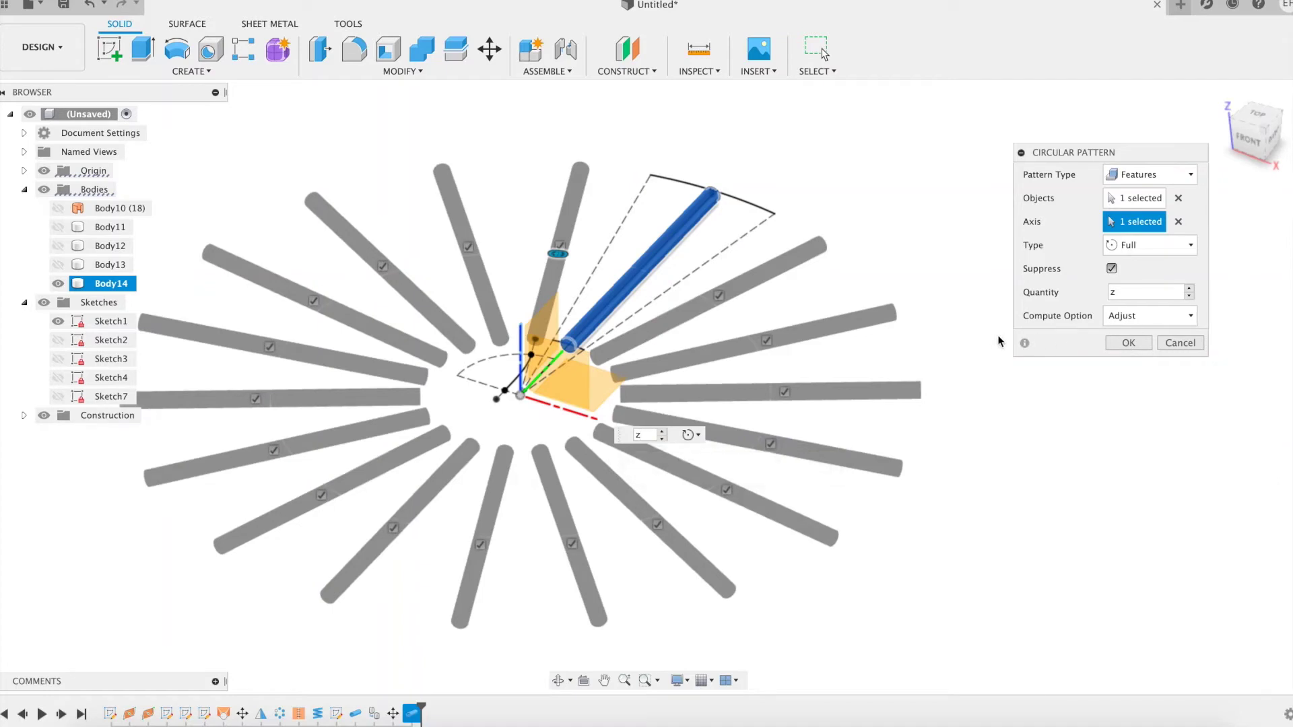
click(1118, 345)
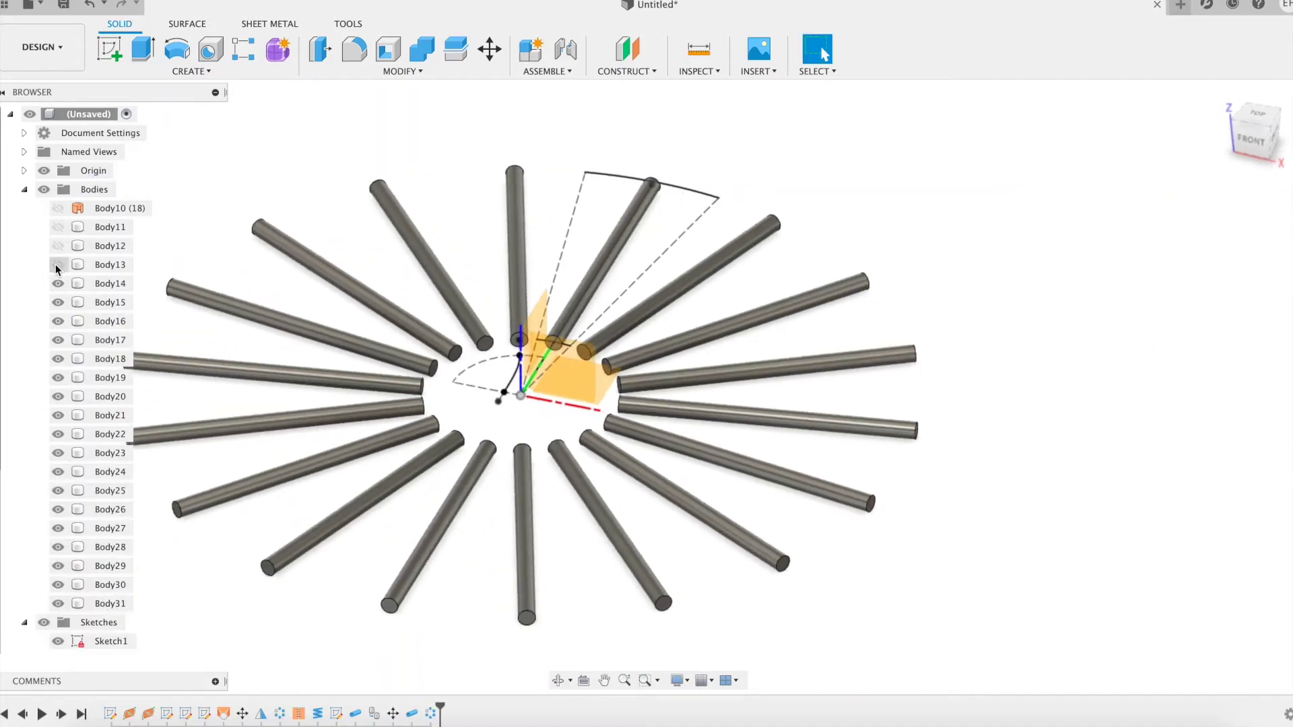
Show both spiral pipe bodies, Body12 and Body13, together with the radial supports.
click(55, 265)
click(55, 248)
shift+middle_drag(519, 323, 539, 418)
scroll(592, 375, up, 5)
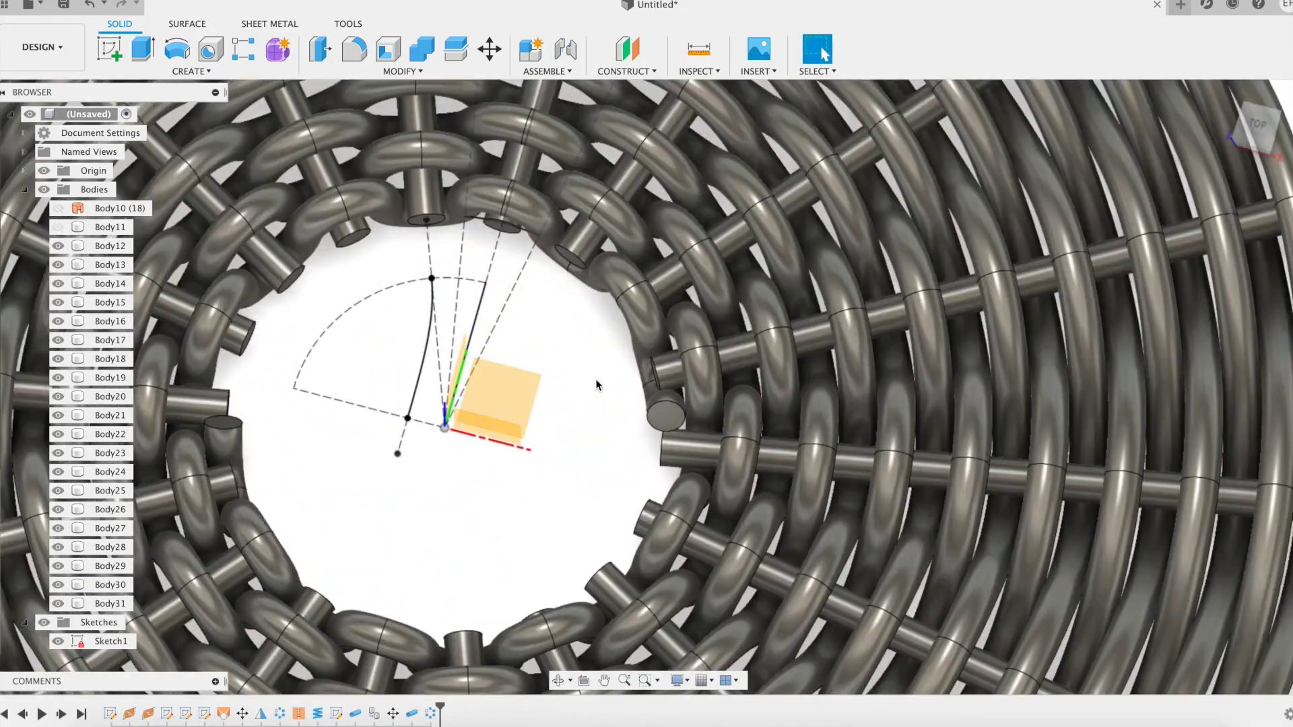
shift+middle_drag(597, 385, 636, 382)
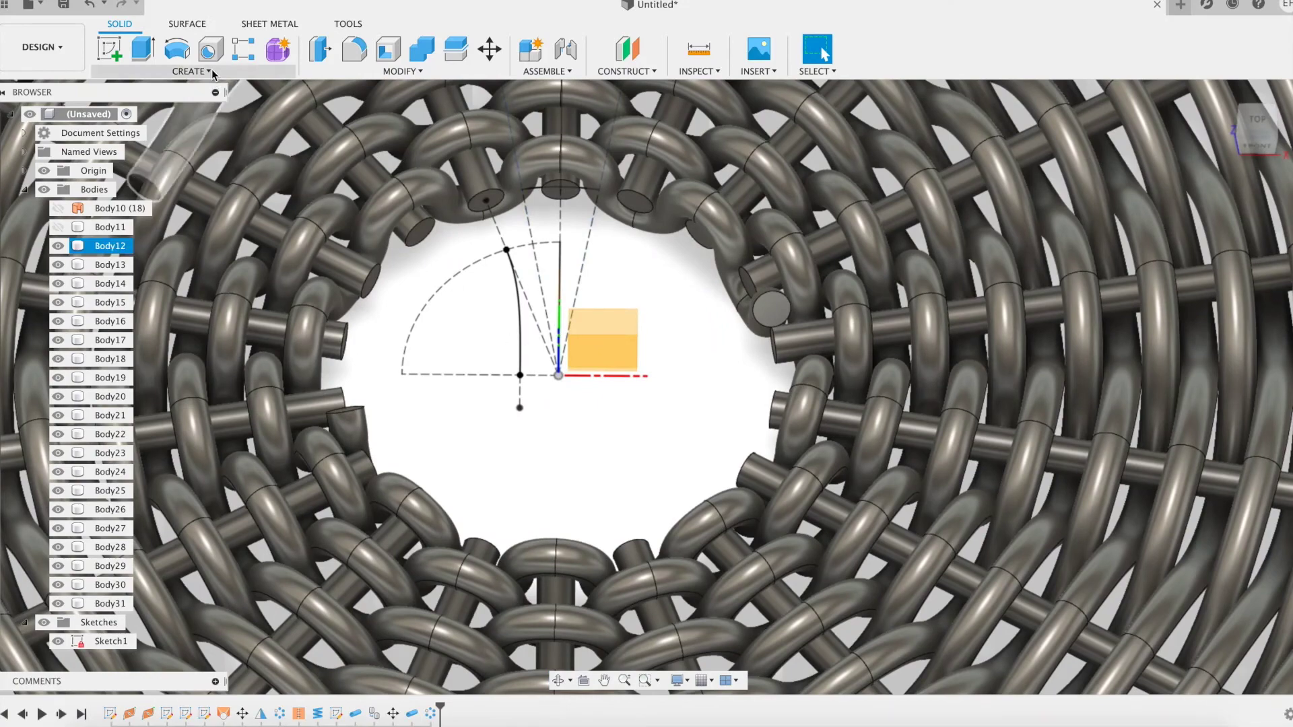
Create a circular pipe along the short straight line from the origin in the central opening, with section size "diam" as a new body.
click(191, 71)
click(159, 389)
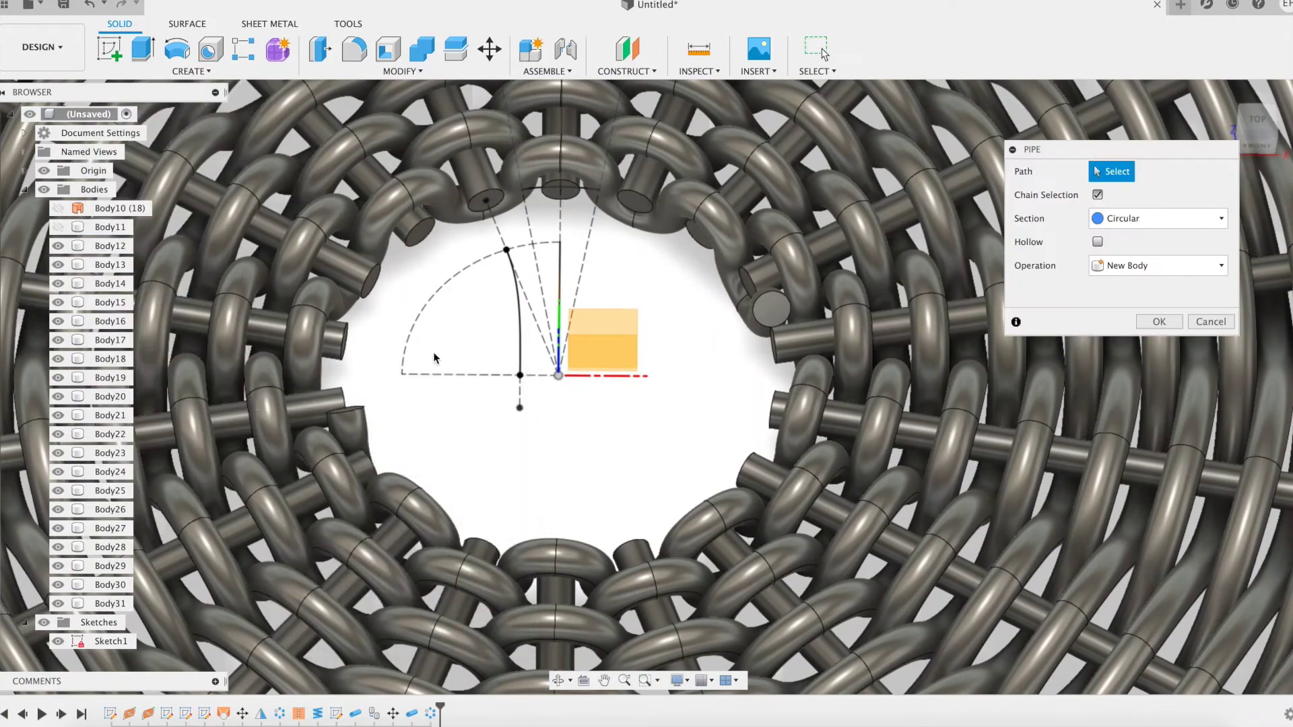
click(558, 278)
text(diam)
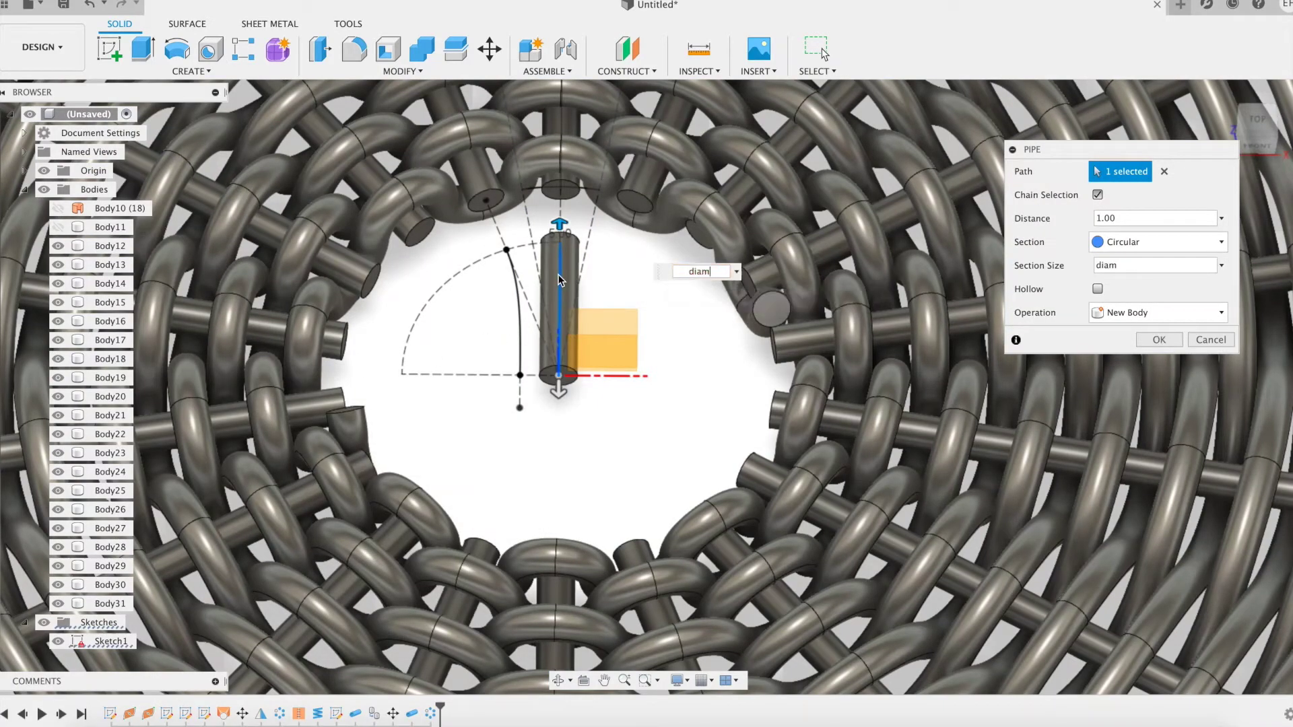
key(Return)
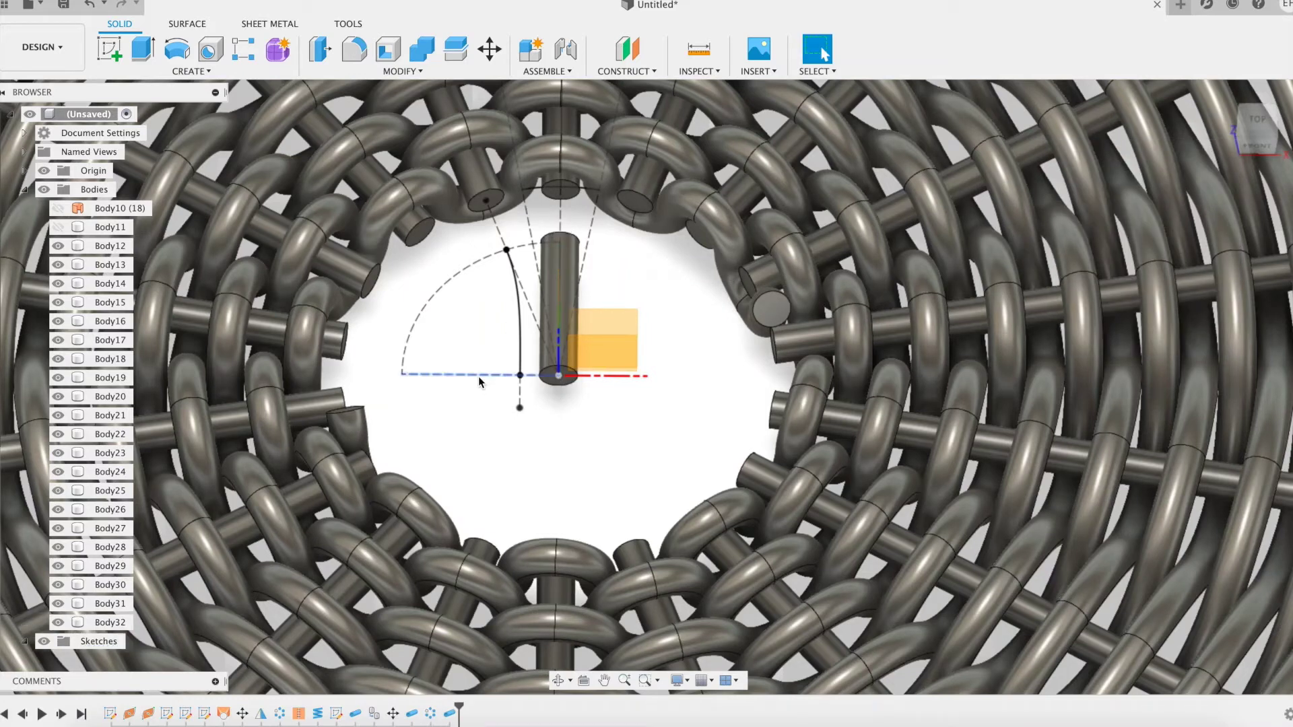
Create a circular pipe along the curved line beside the central straight pipe, with section size "diam" as a new body.
right_click(458, 345)
click(457, 297)
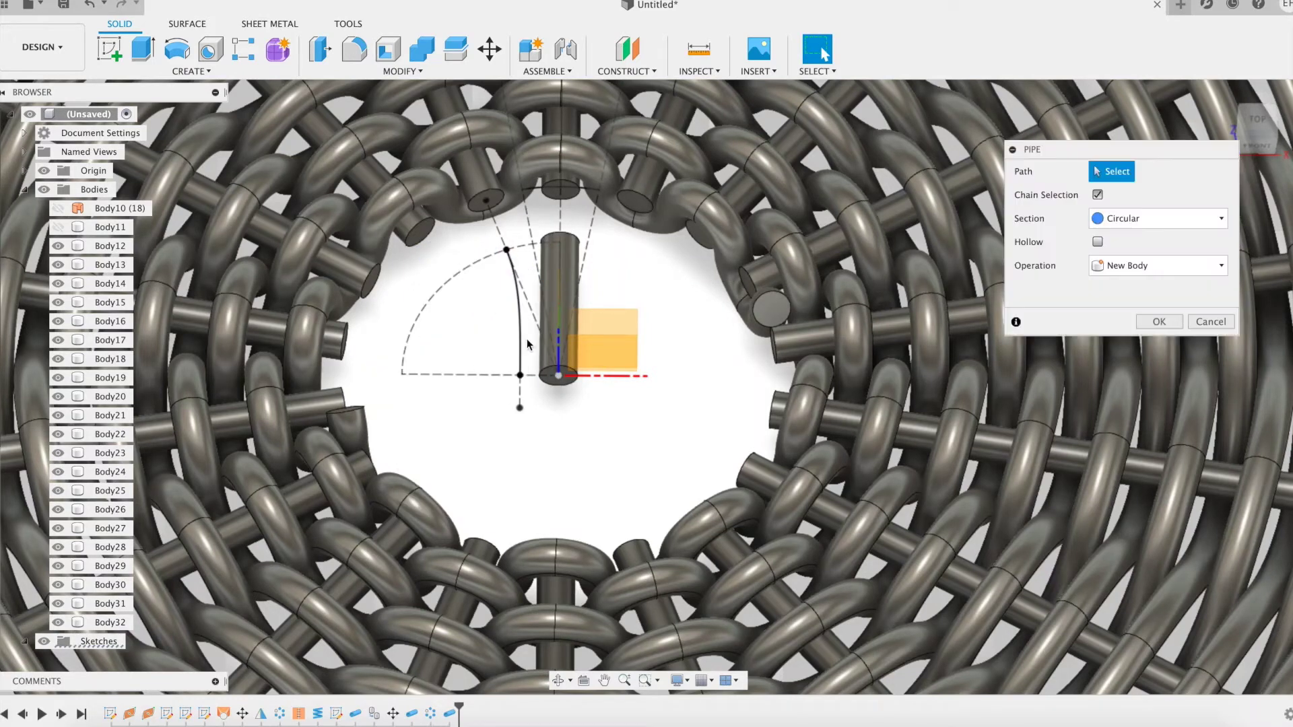
click(522, 341)
text(di)
key(Return)
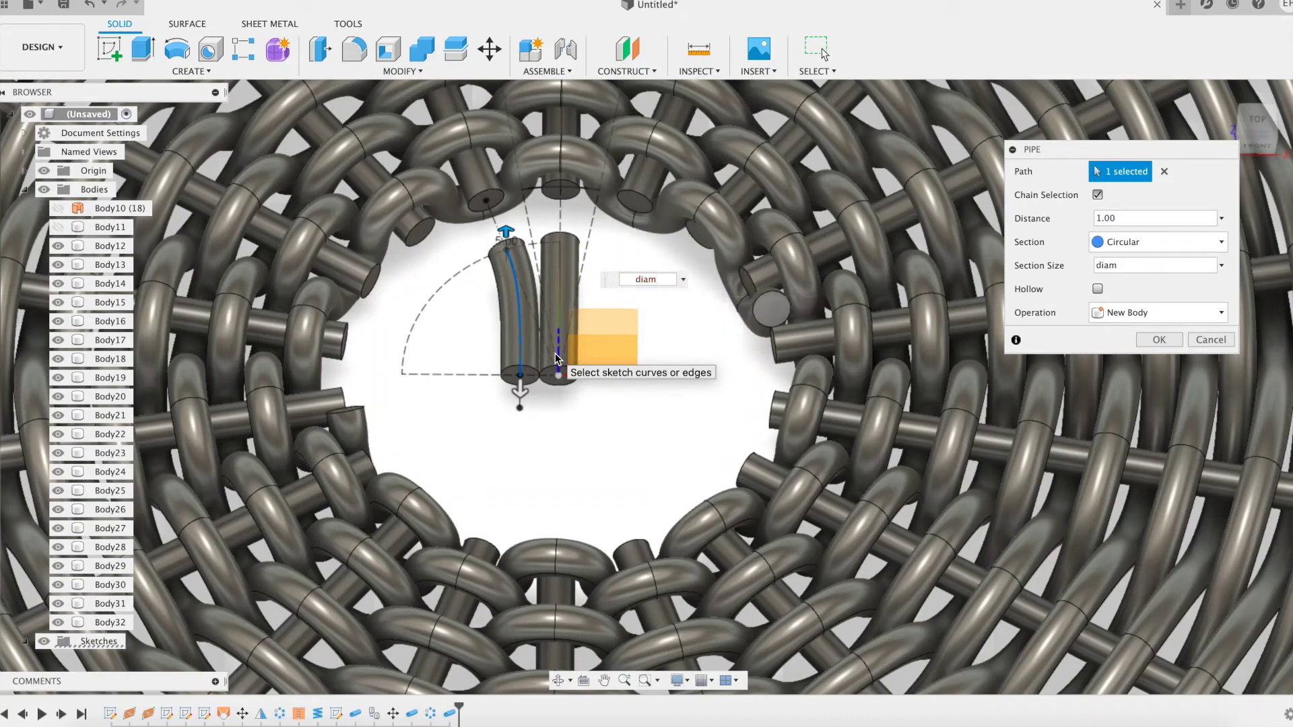
click(1159, 339)
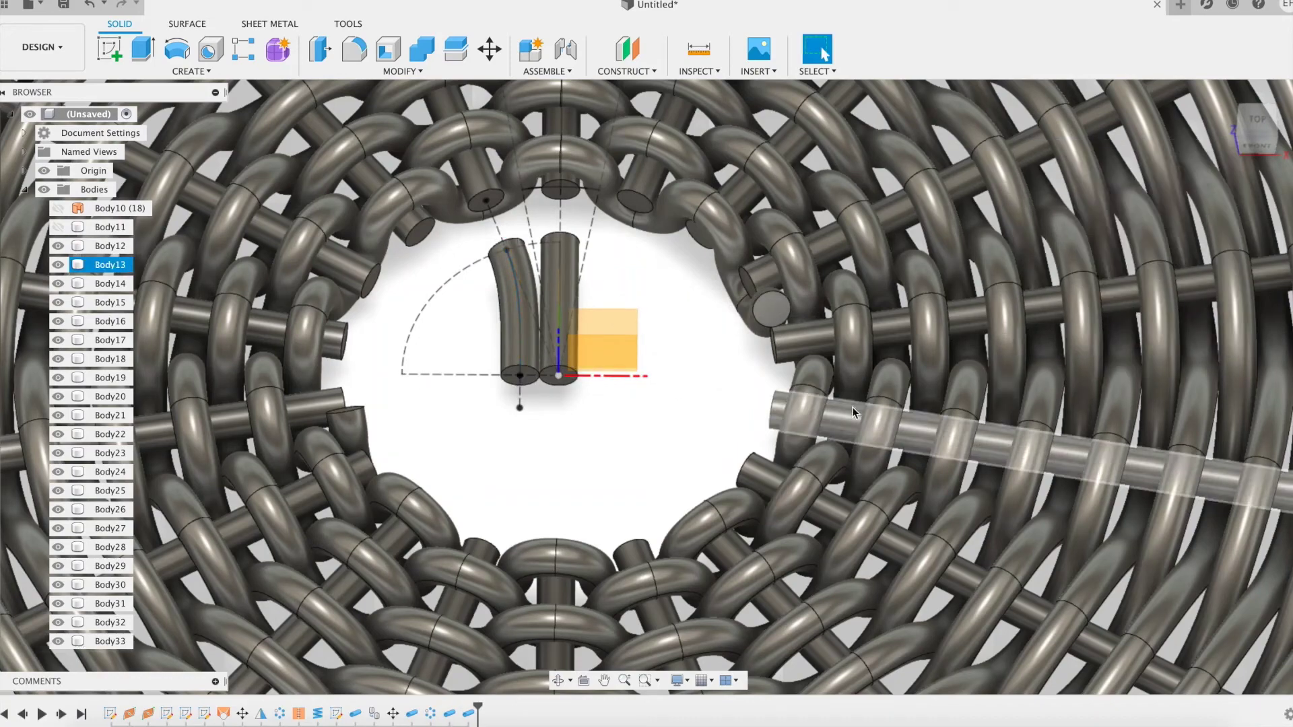
Mirror the curved pipe body across the YZ origin plane to the other side of the central straight pipe as a new body.
scroll(682, 361, up, 2)
scroll(681, 362, up, 2)
shift+middle_drag(687, 361, 635, 394)
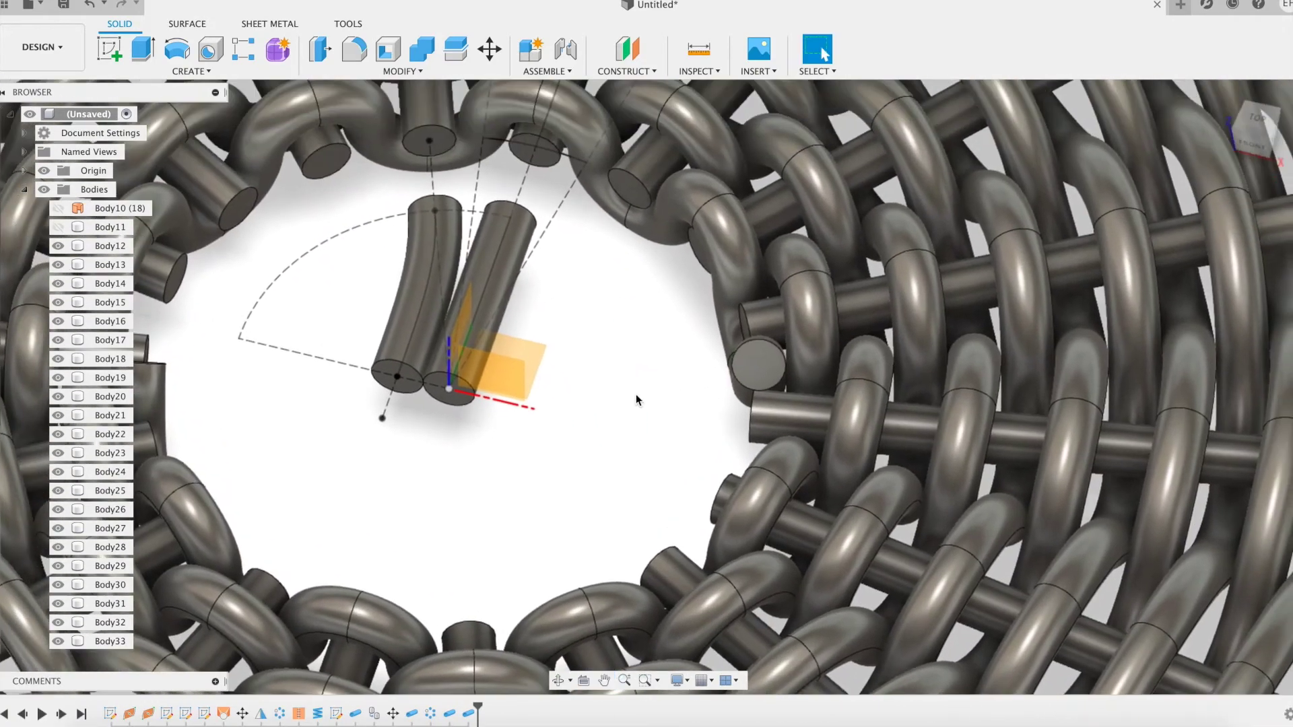
click(415, 303)
click(191, 70)
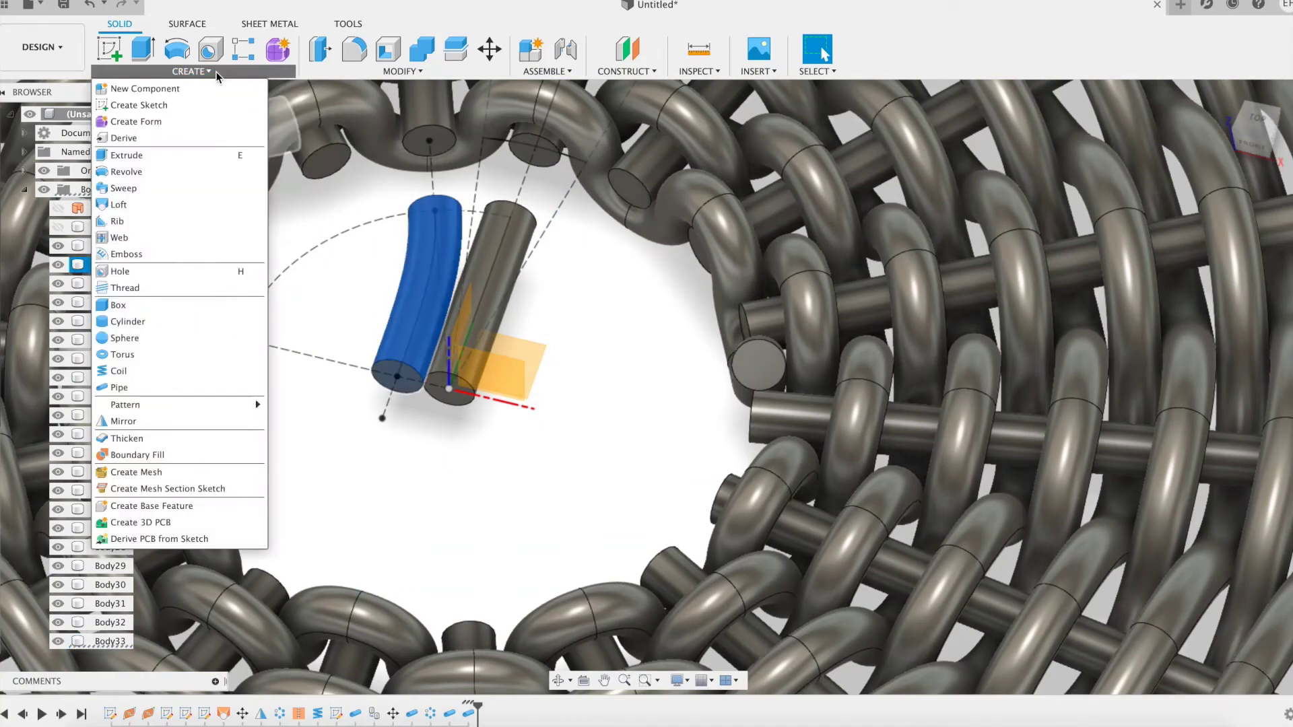
mouse_move(188, 405)
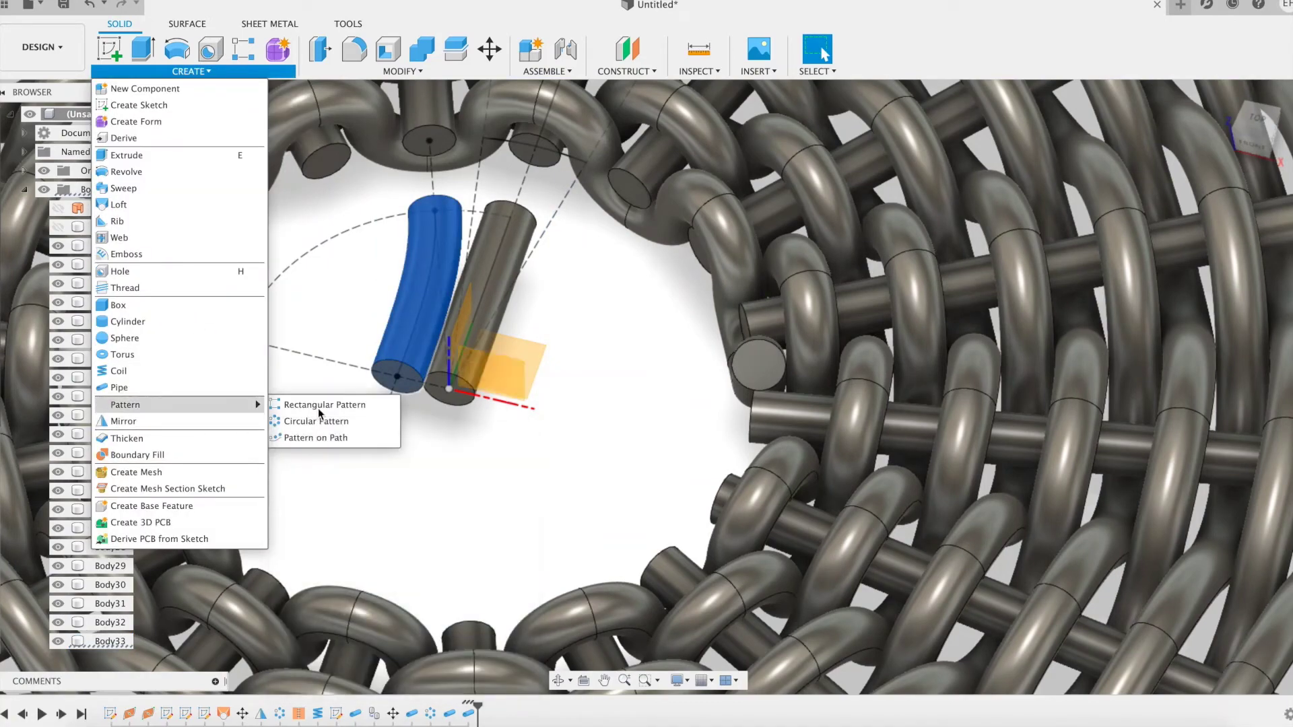
click(199, 420)
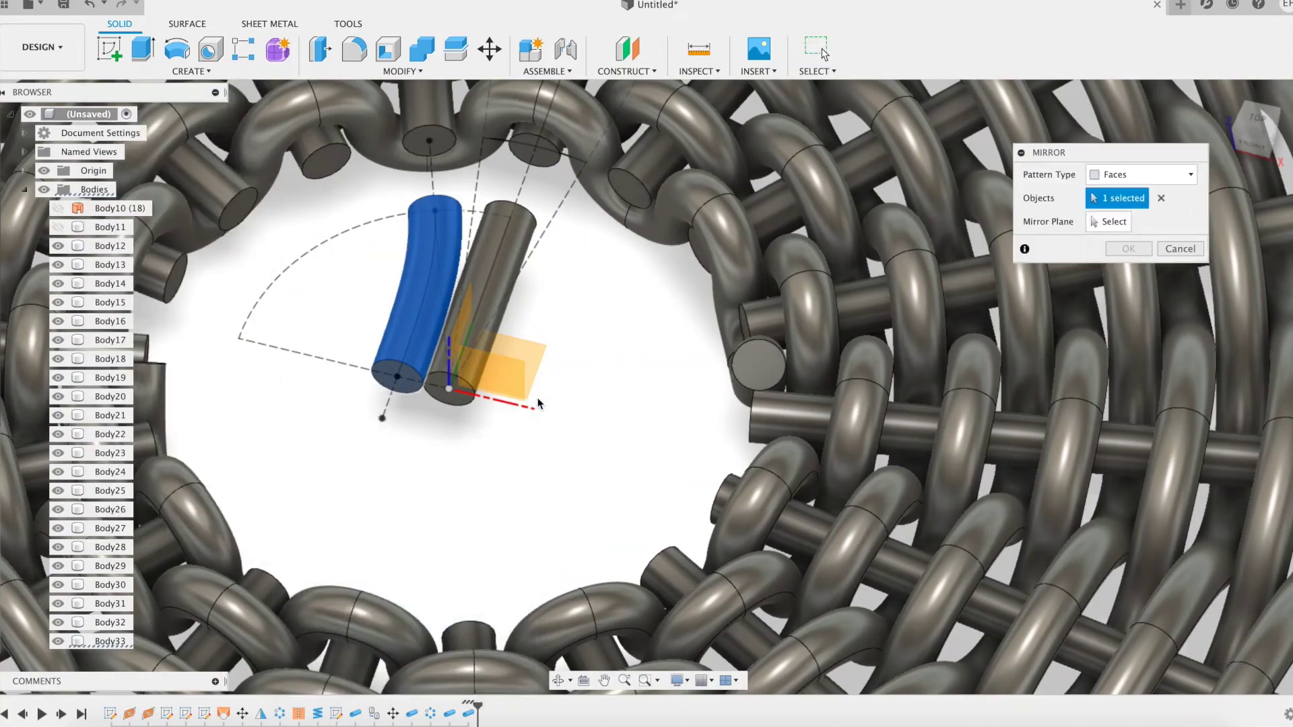
click(1141, 174)
click(1118, 209)
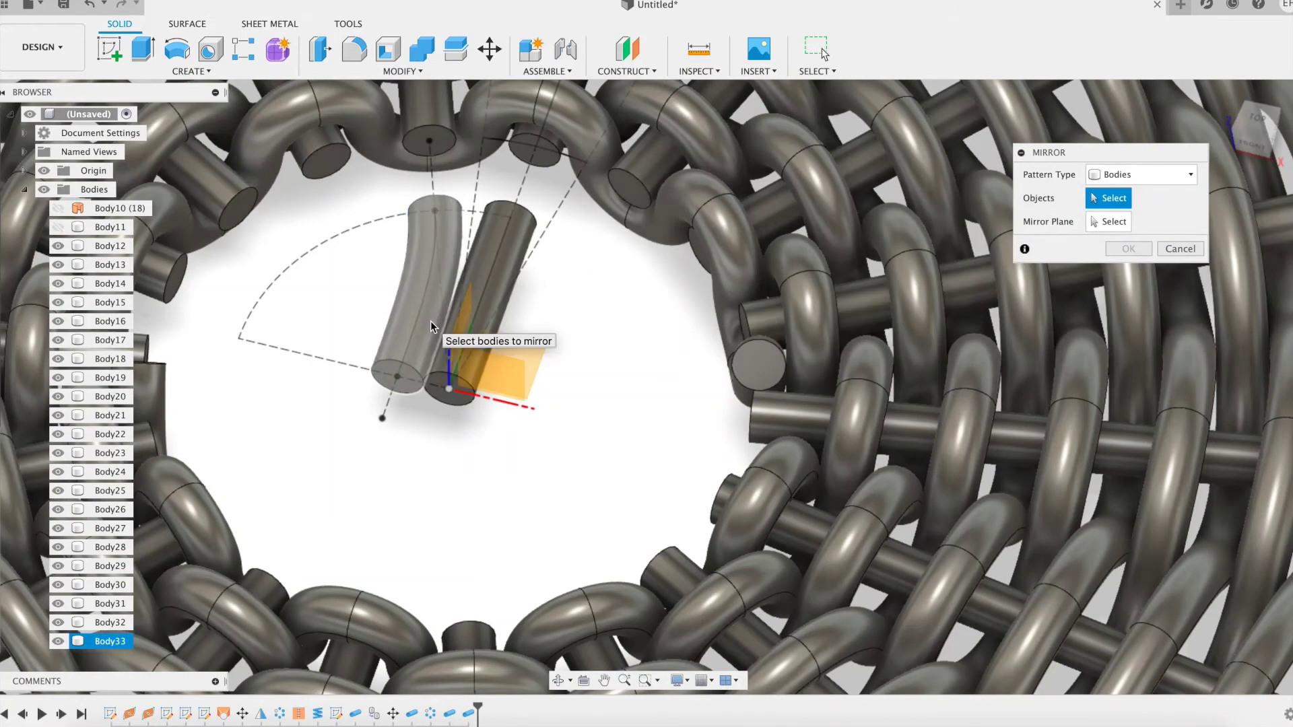
click(430, 321)
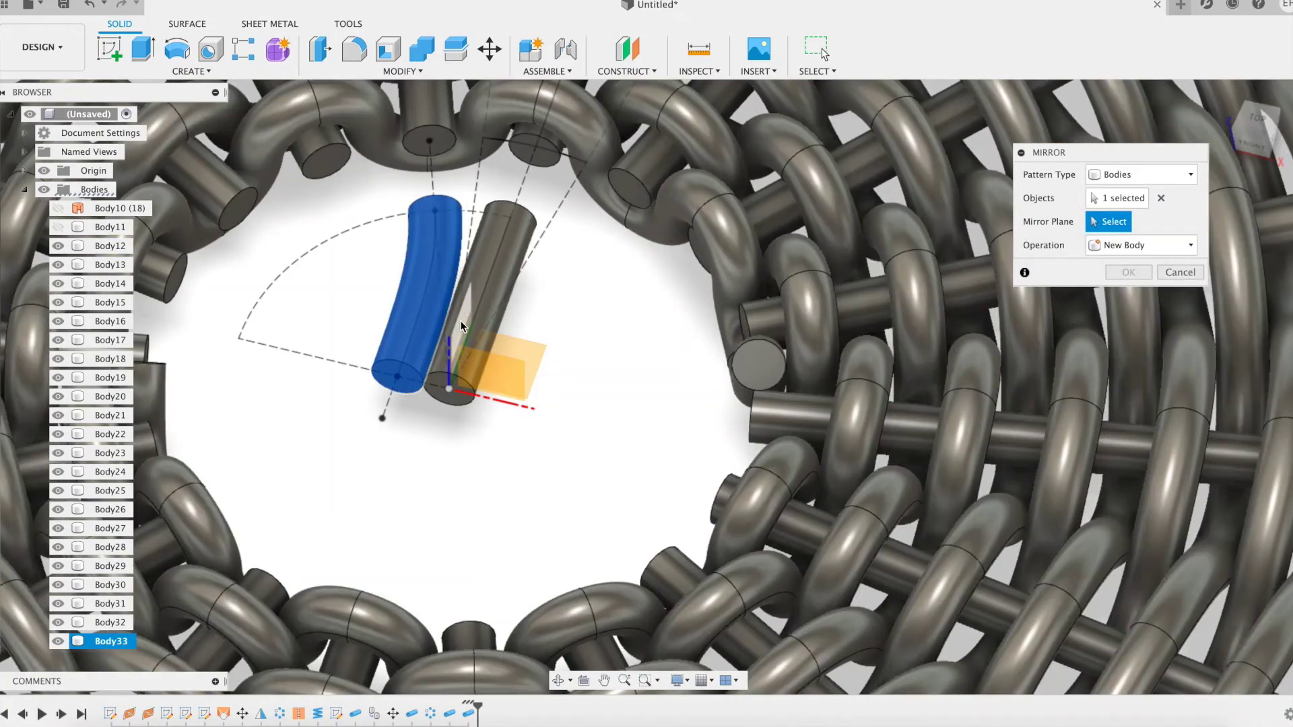
click(459, 320)
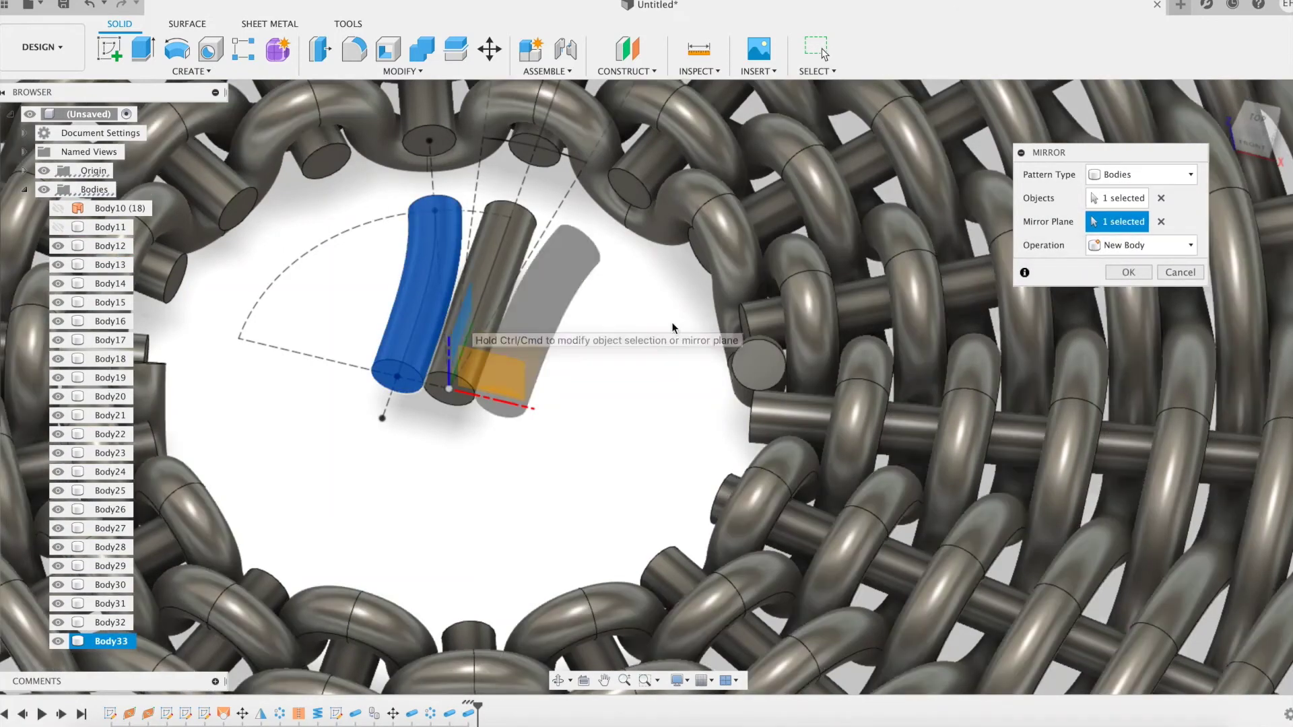
click(1128, 272)
Mirror the three central pipe bodies across the XZ origin plane with the Join operation.
shift+middle_drag(629, 353, 582, 359)
right_click(620, 364)
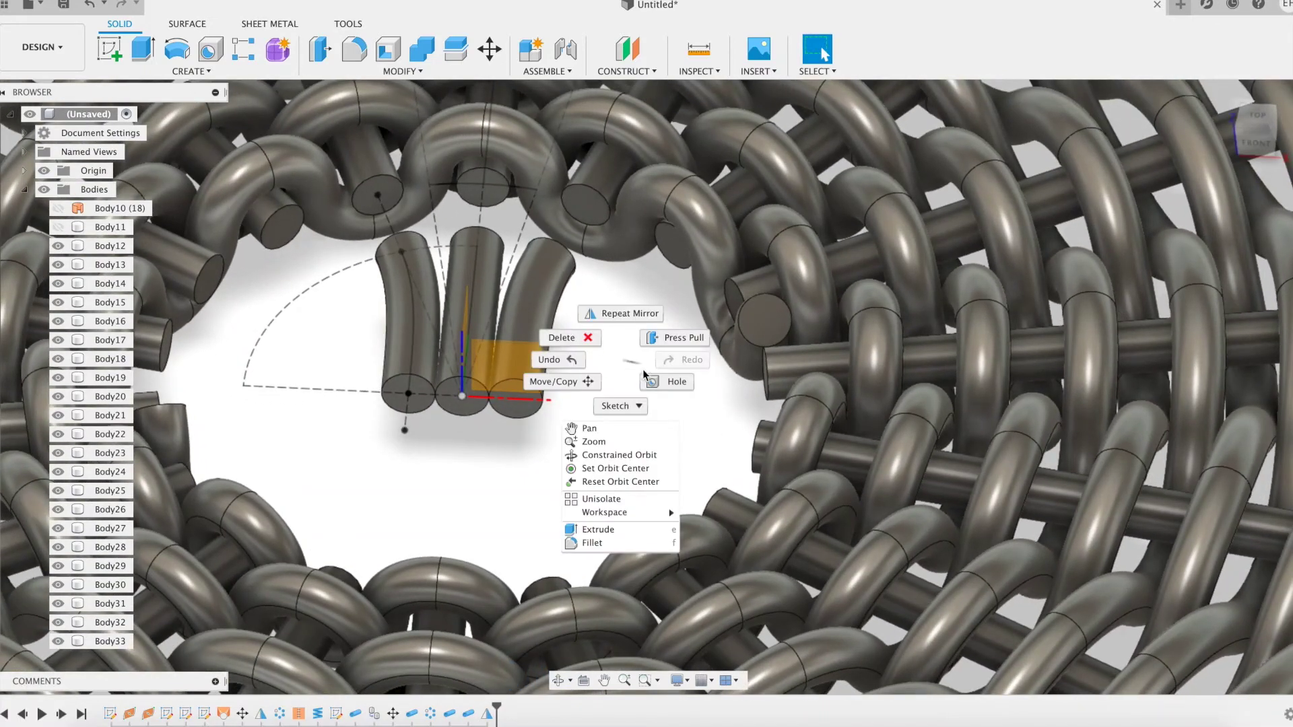
click(629, 308)
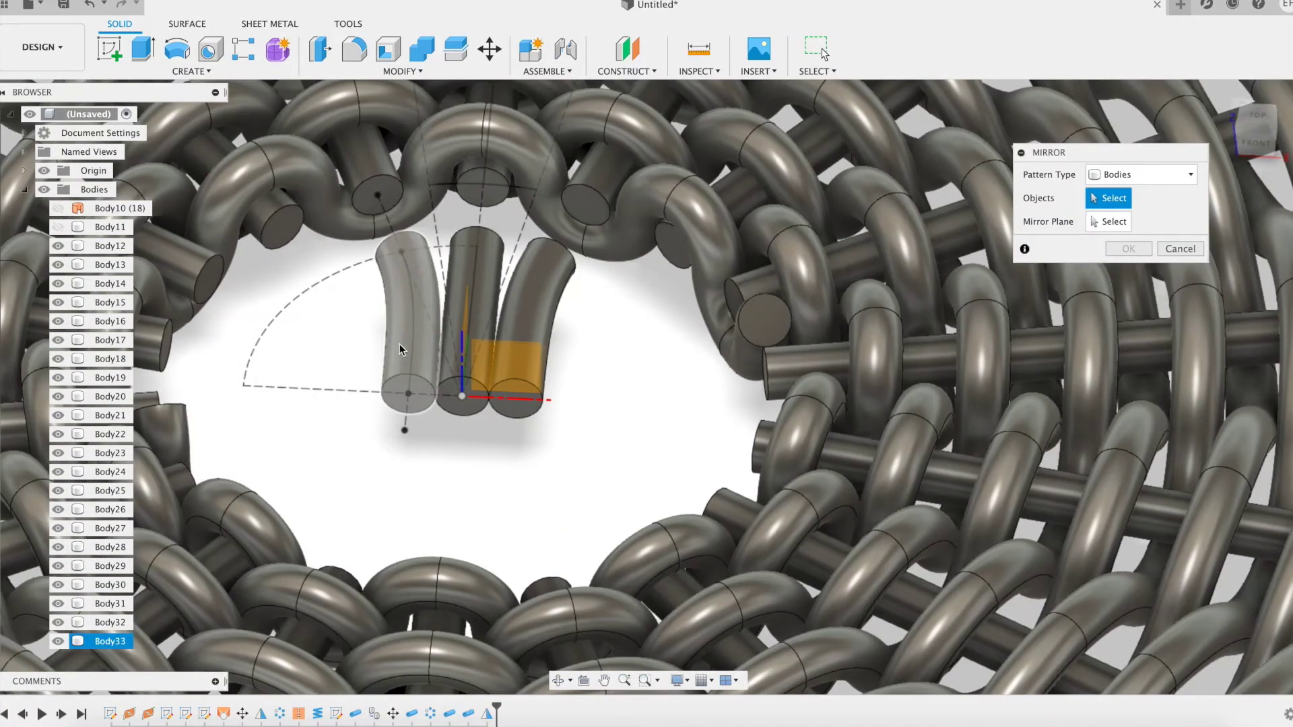
click(398, 343)
click(488, 286)
click(536, 303)
click(1111, 221)
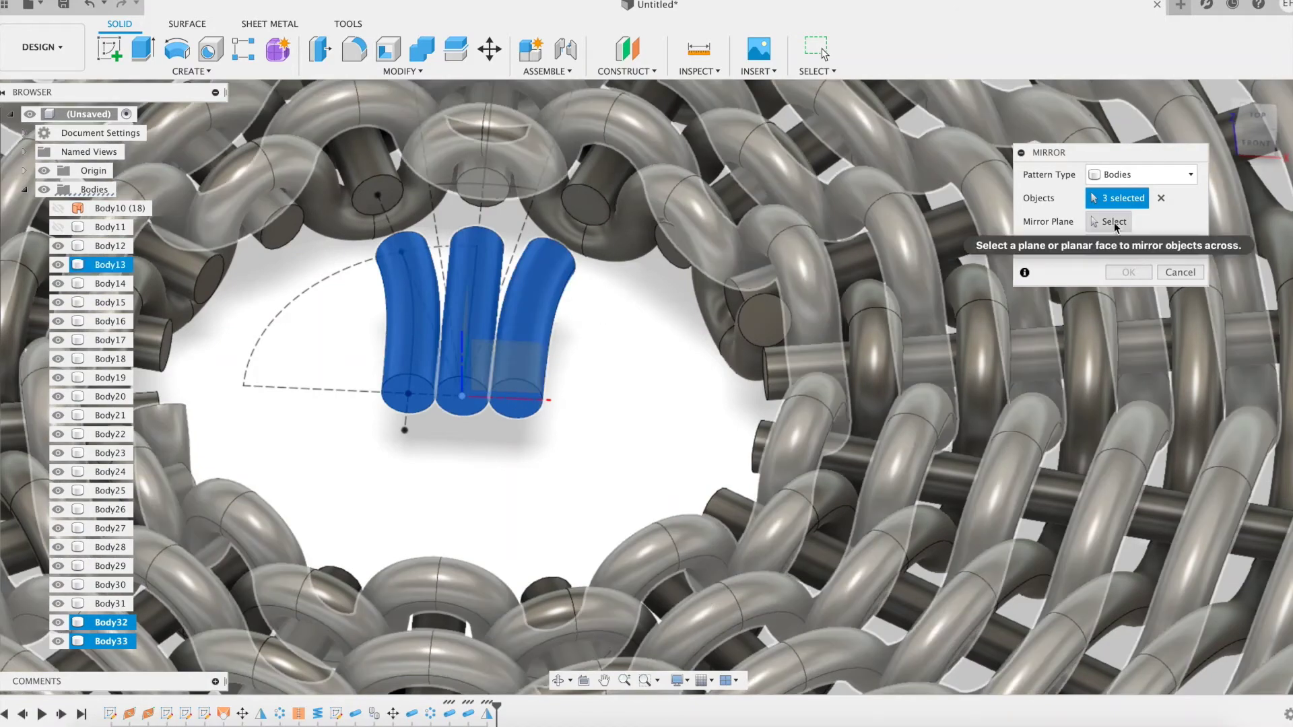
click(528, 383)
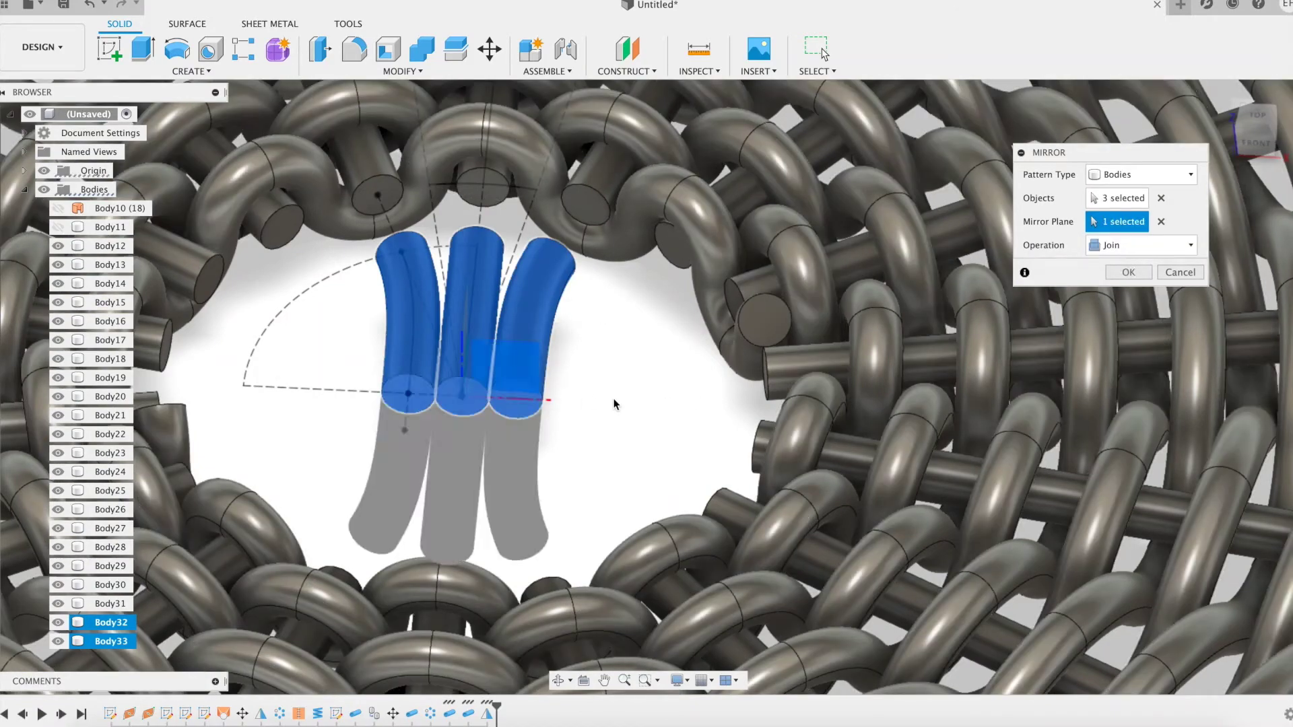
click(1128, 272)
Copy the three central pipes upward along Z by "diam" to form a second layer.
shift+middle_drag(674, 383, 645, 381)
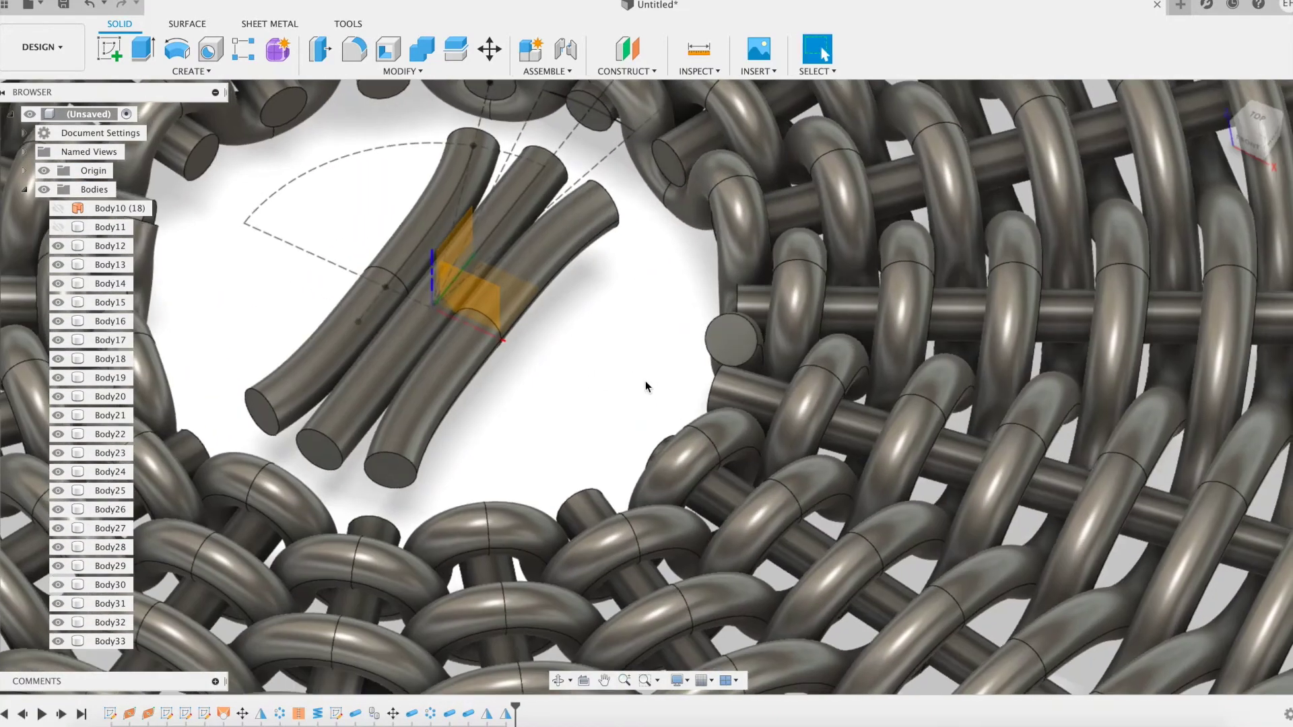
scroll(645, 382, down, 10)
click(1268, 142)
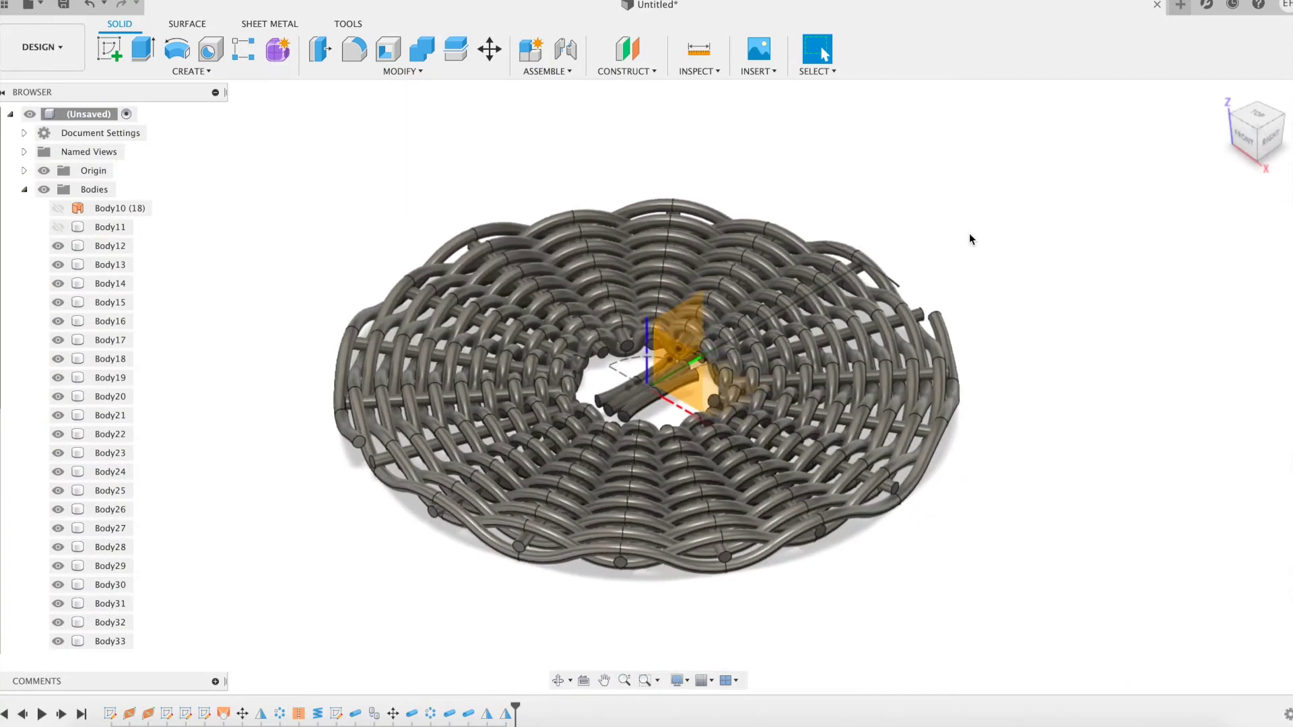
click(25, 189)
scroll(653, 406, up, 5)
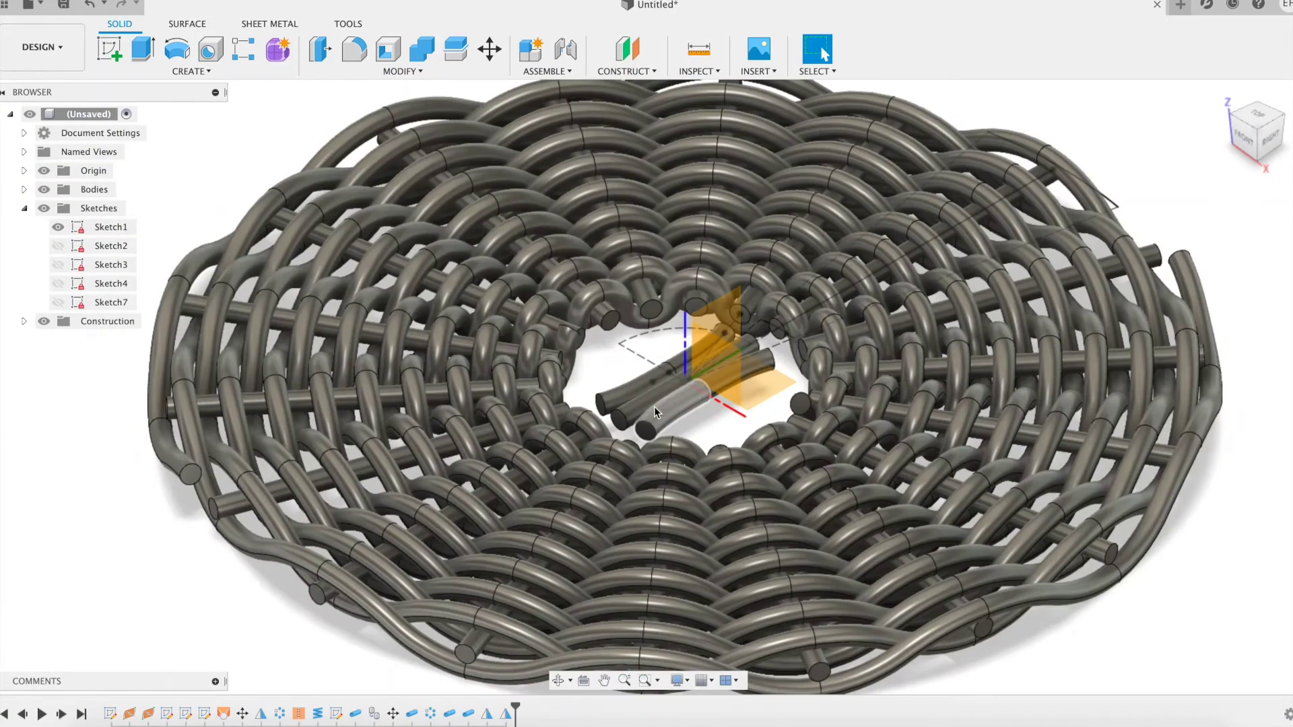
key(m)
click(677, 410)
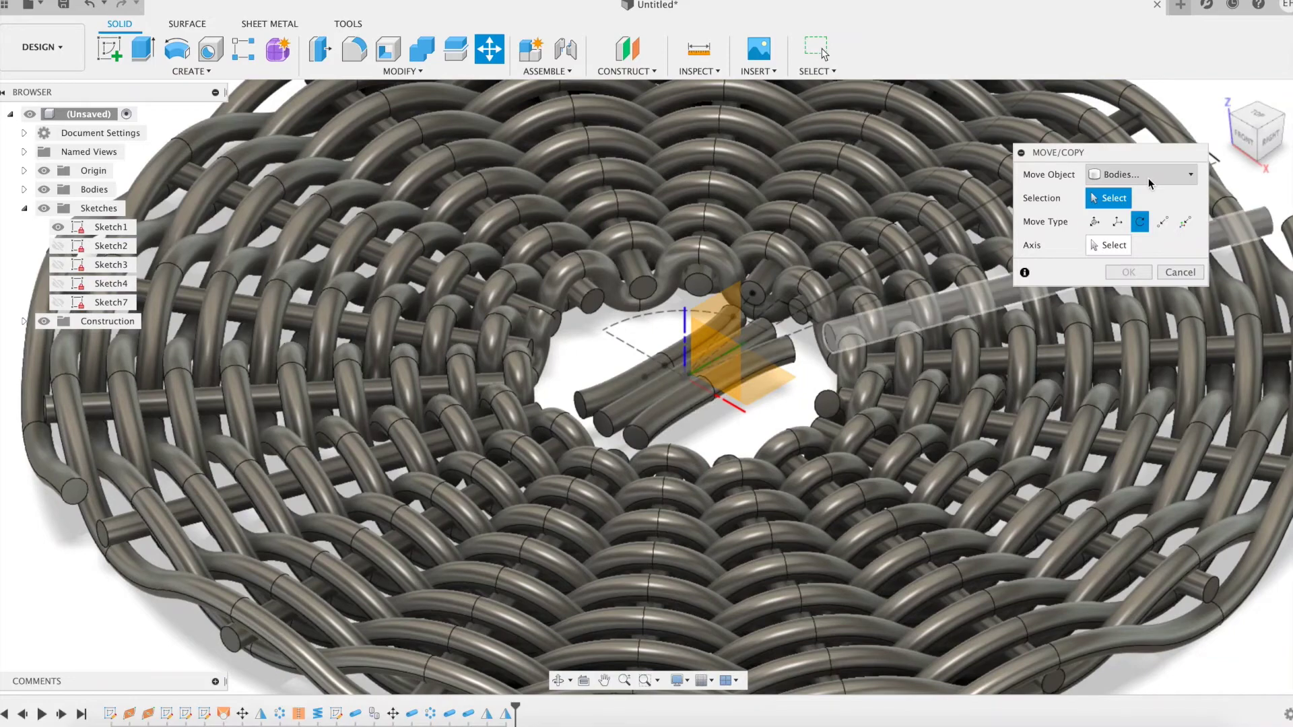
click(629, 413)
click(609, 390)
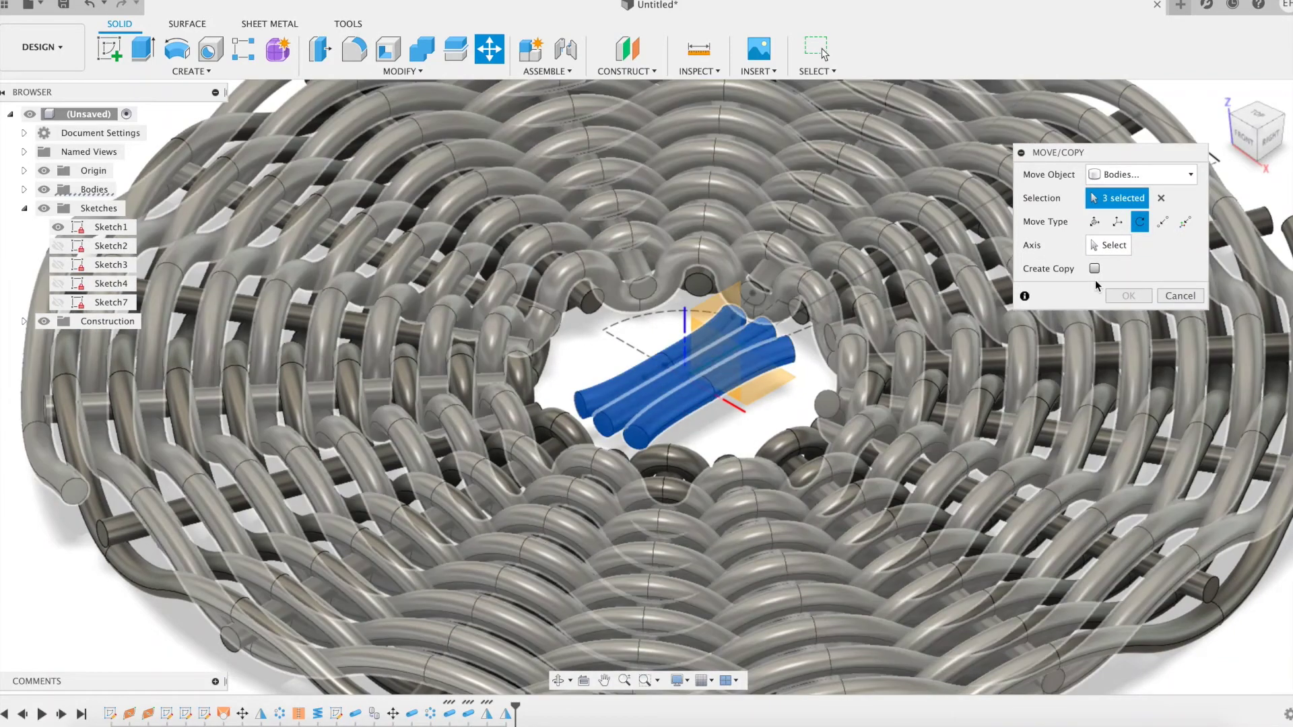
click(1095, 268)
click(1118, 221)
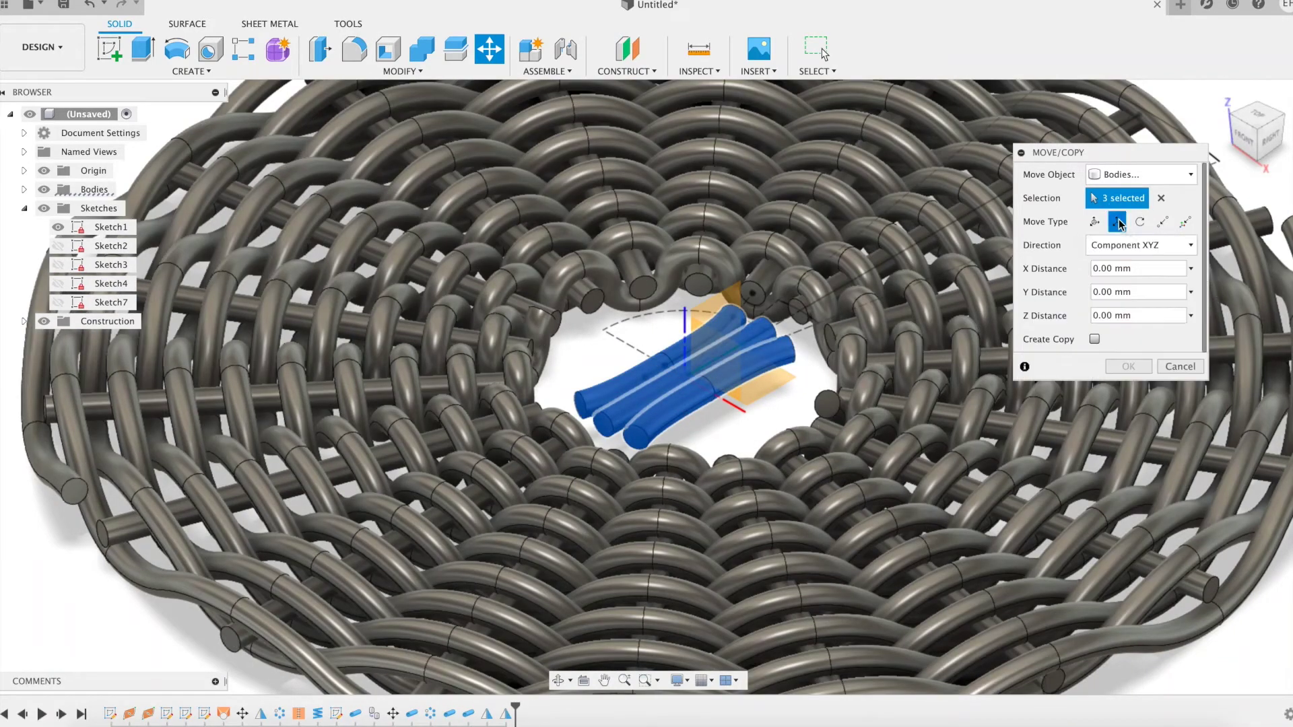
drag(709, 365, 711, 335)
click(1095, 339)
text(diam)
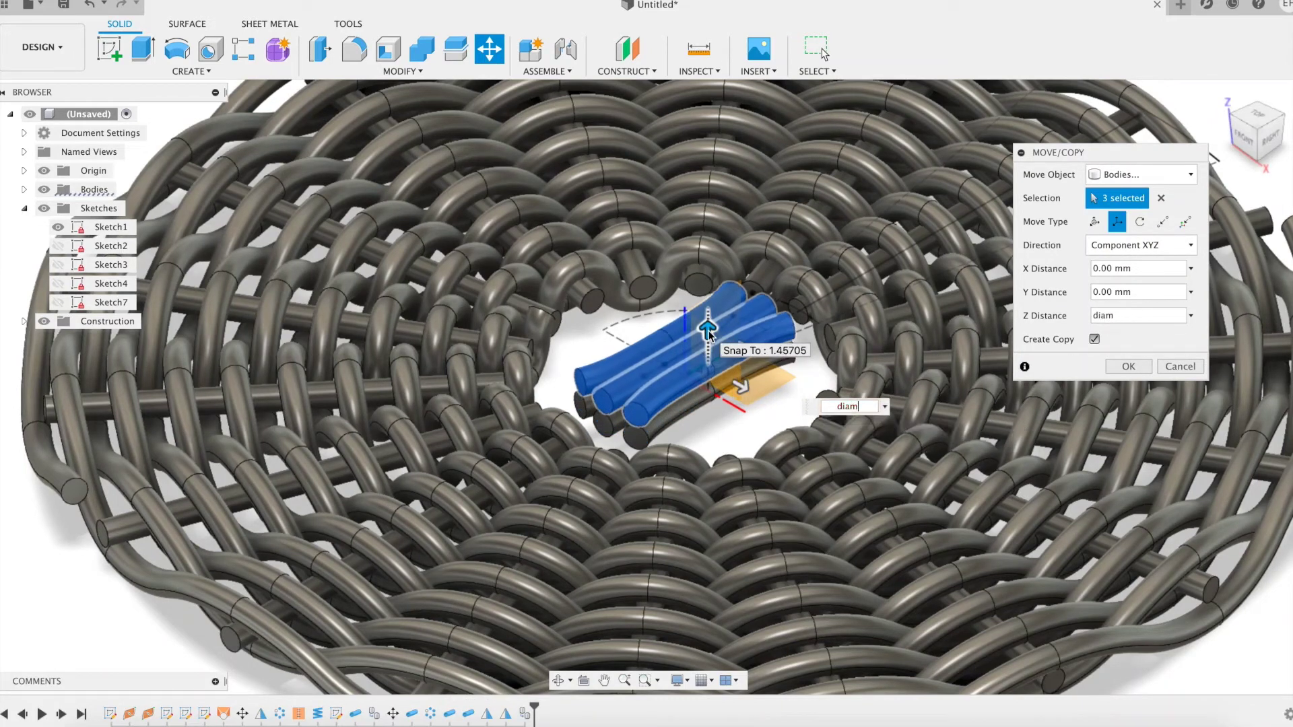
click(1138, 365)
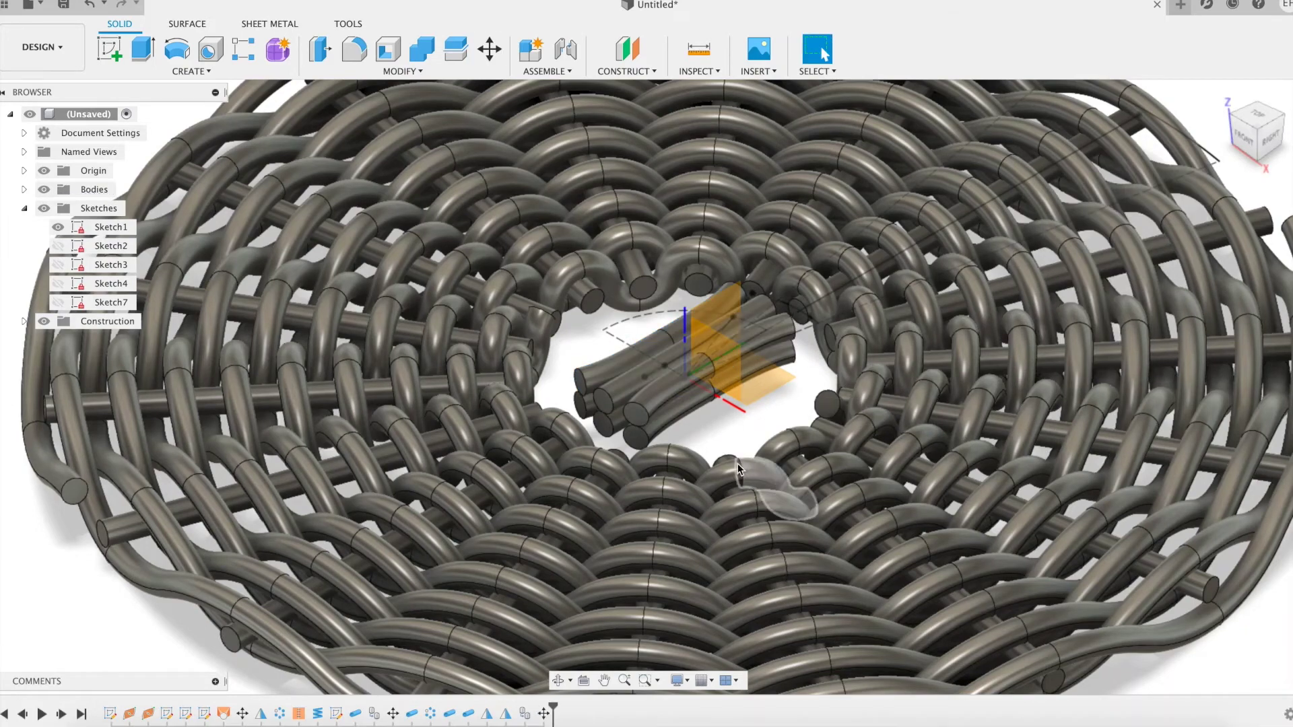
Copy the three original central pipes downward along Z by "-diam" to form a layer beneath them.
key(m)
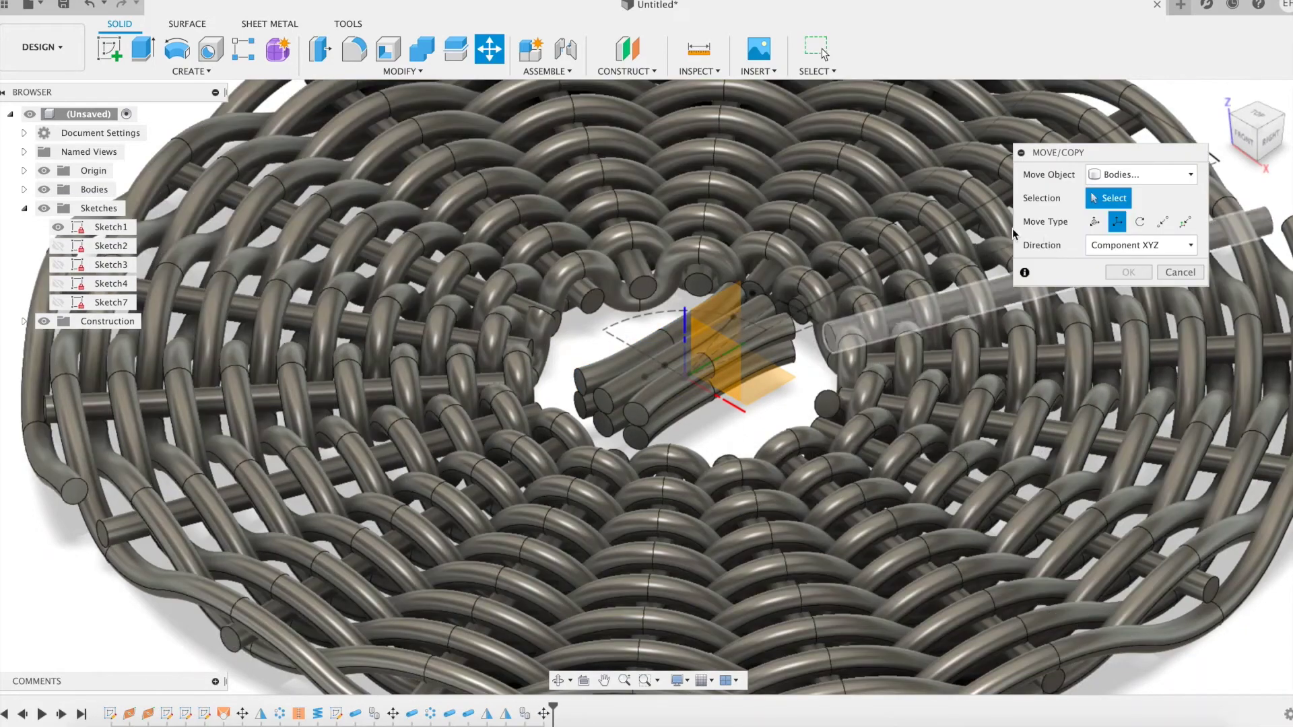
click(633, 434)
click(601, 426)
click(589, 400)
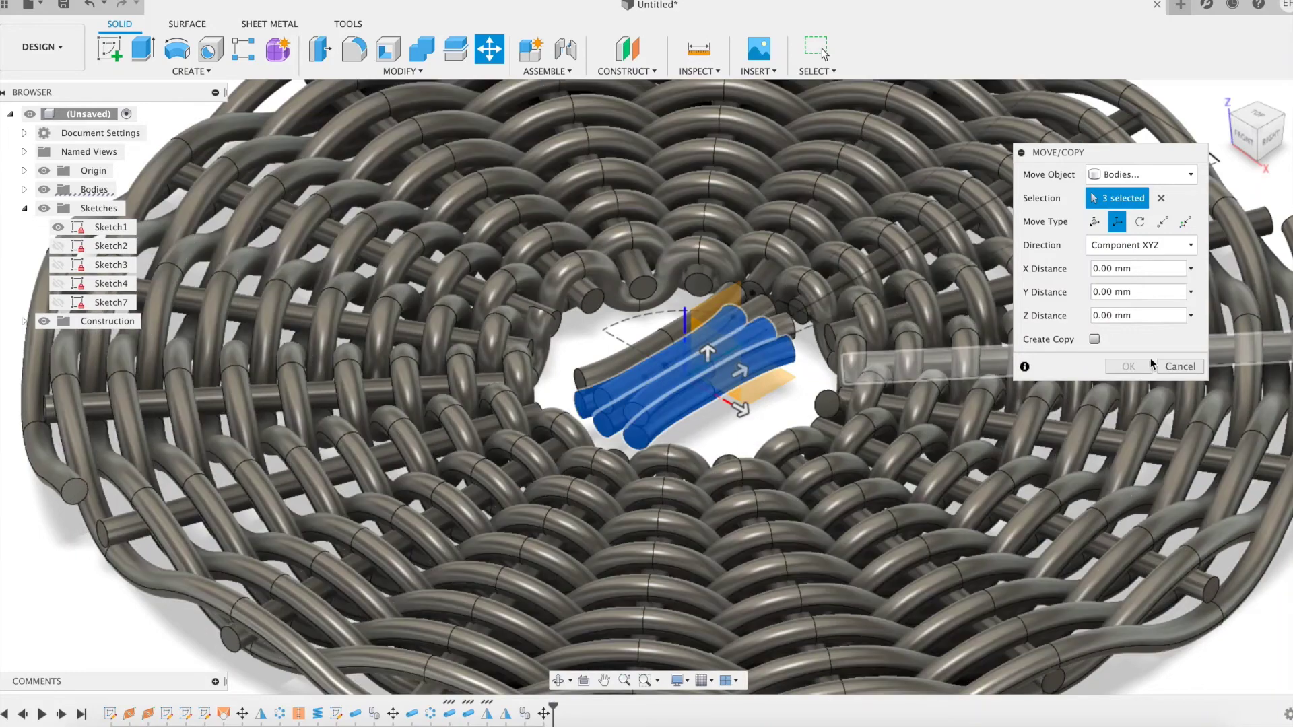
click(1094, 340)
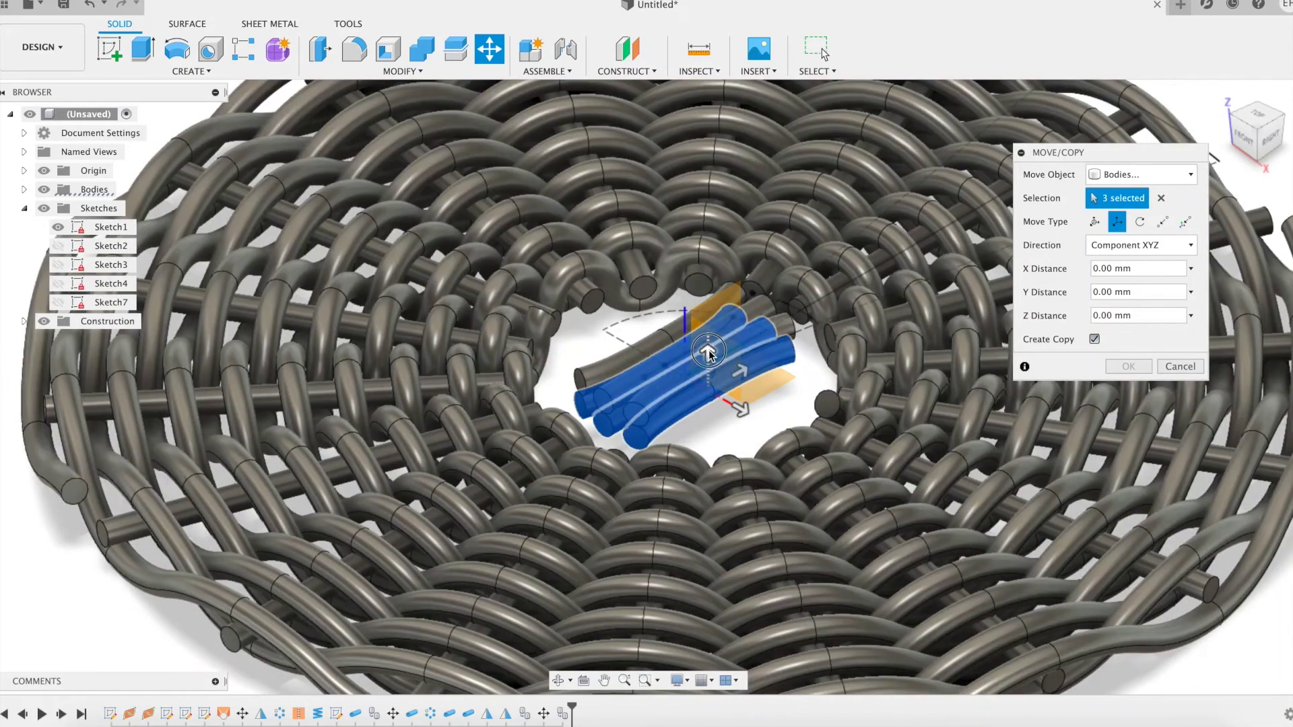
drag(707, 351, 710, 370)
text(-diam)
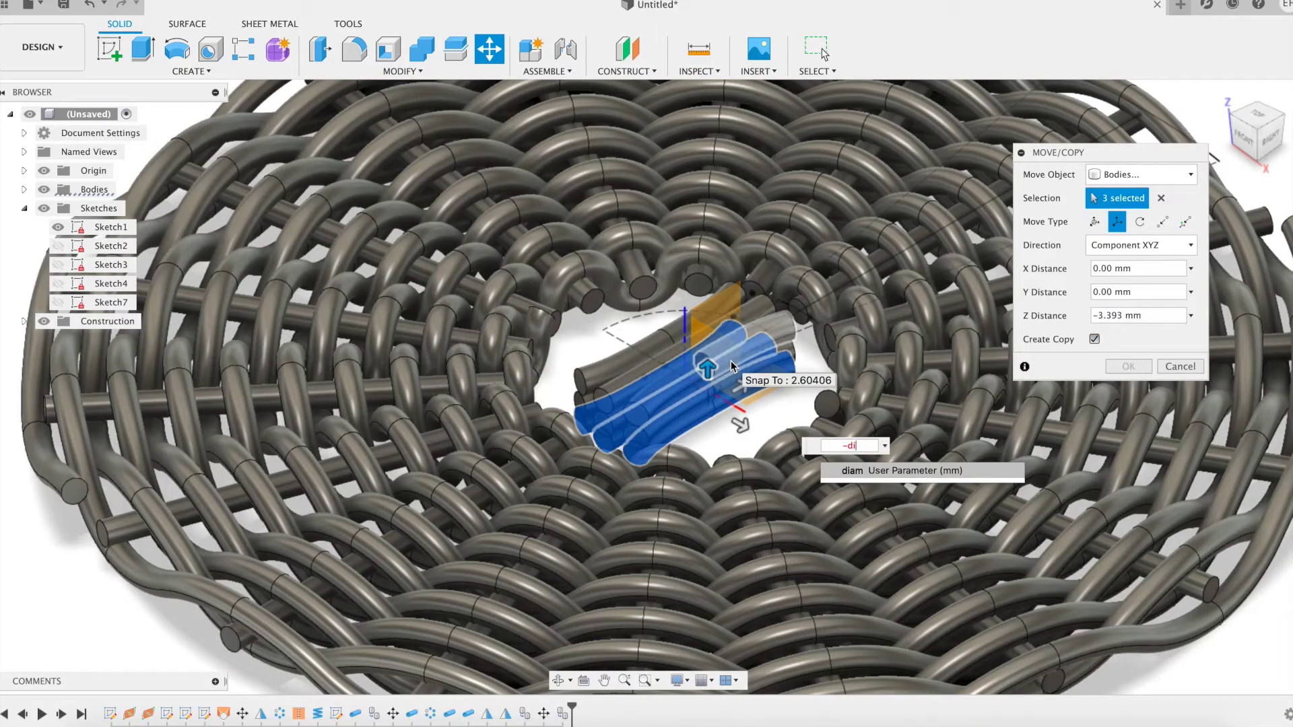
key(Return)
click(1137, 368)
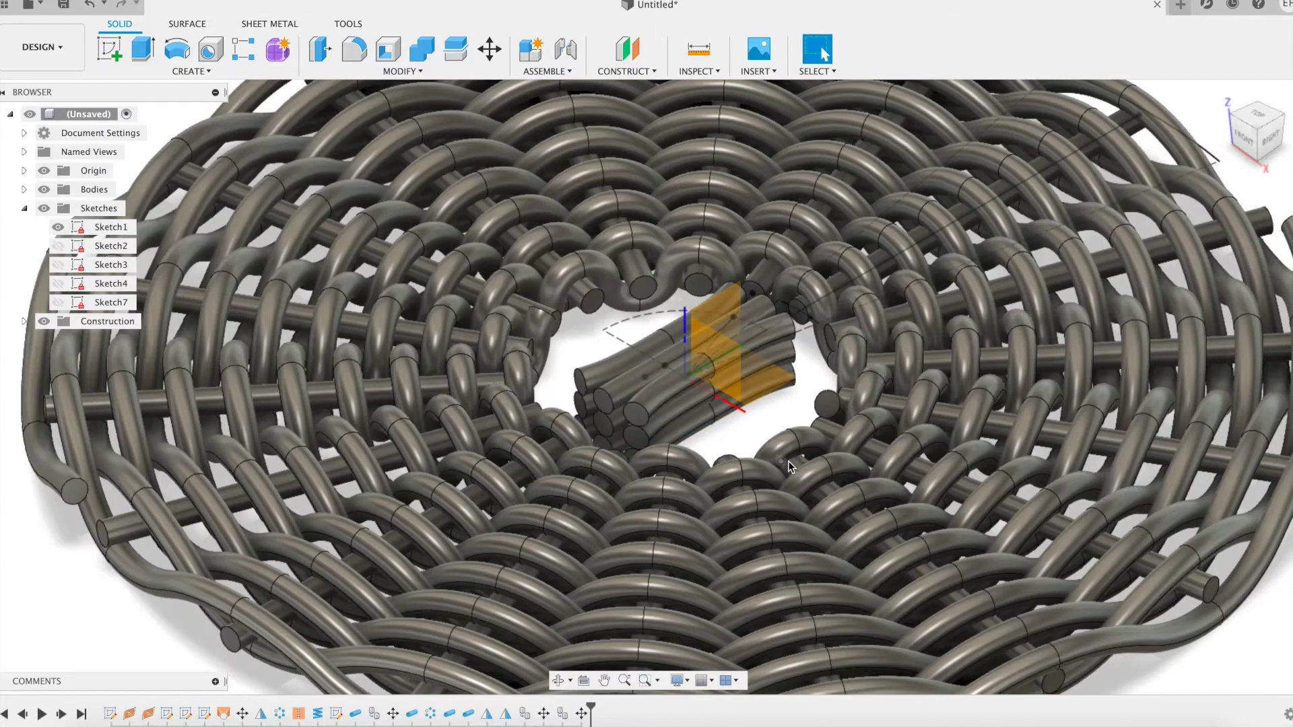
Rotate the three upper-layer pipes 60 degrees about the vertical Z axis.
key(m)
click(701, 370)
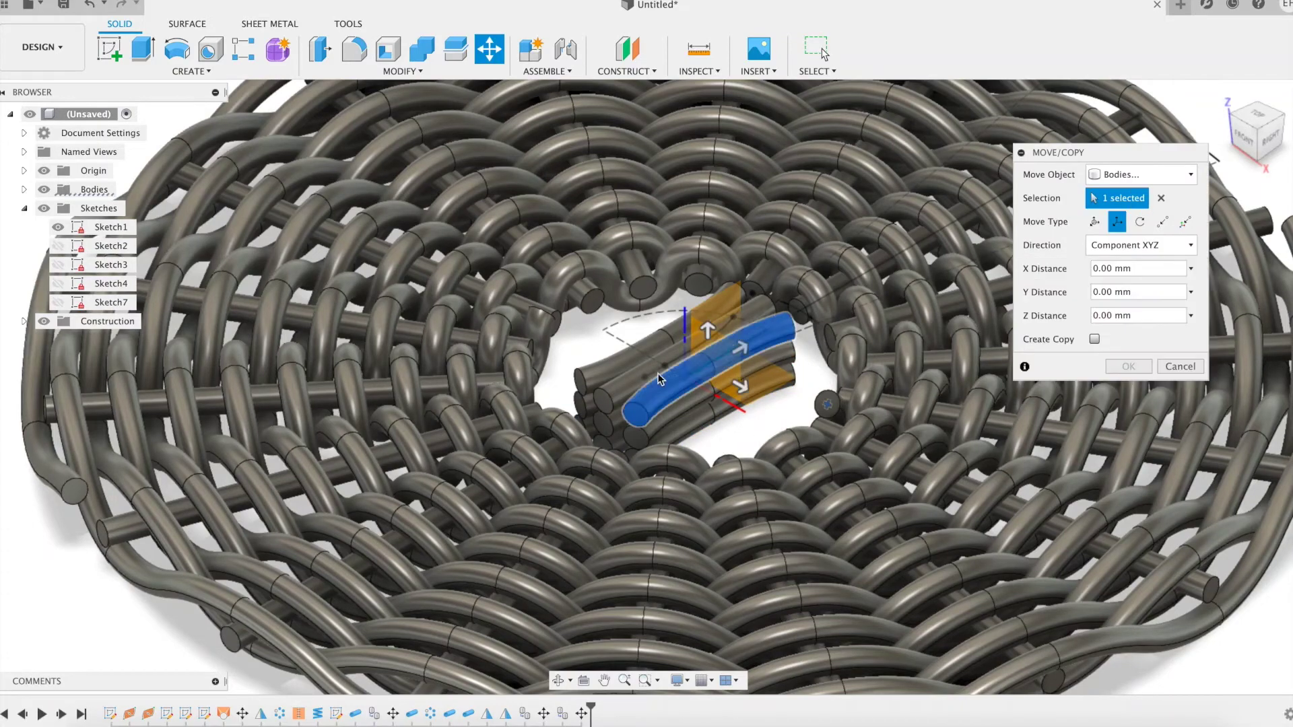
click(652, 376)
click(616, 369)
click(1140, 222)
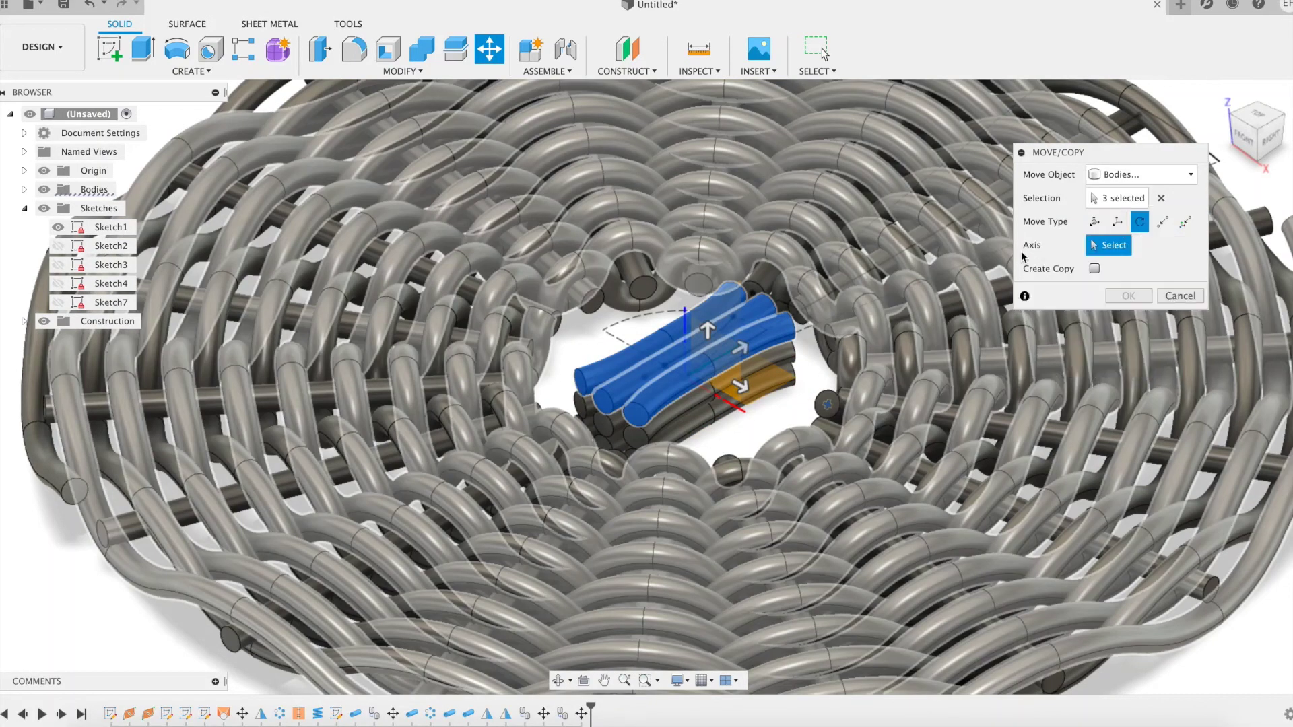
scroll(680, 322, up, 4)
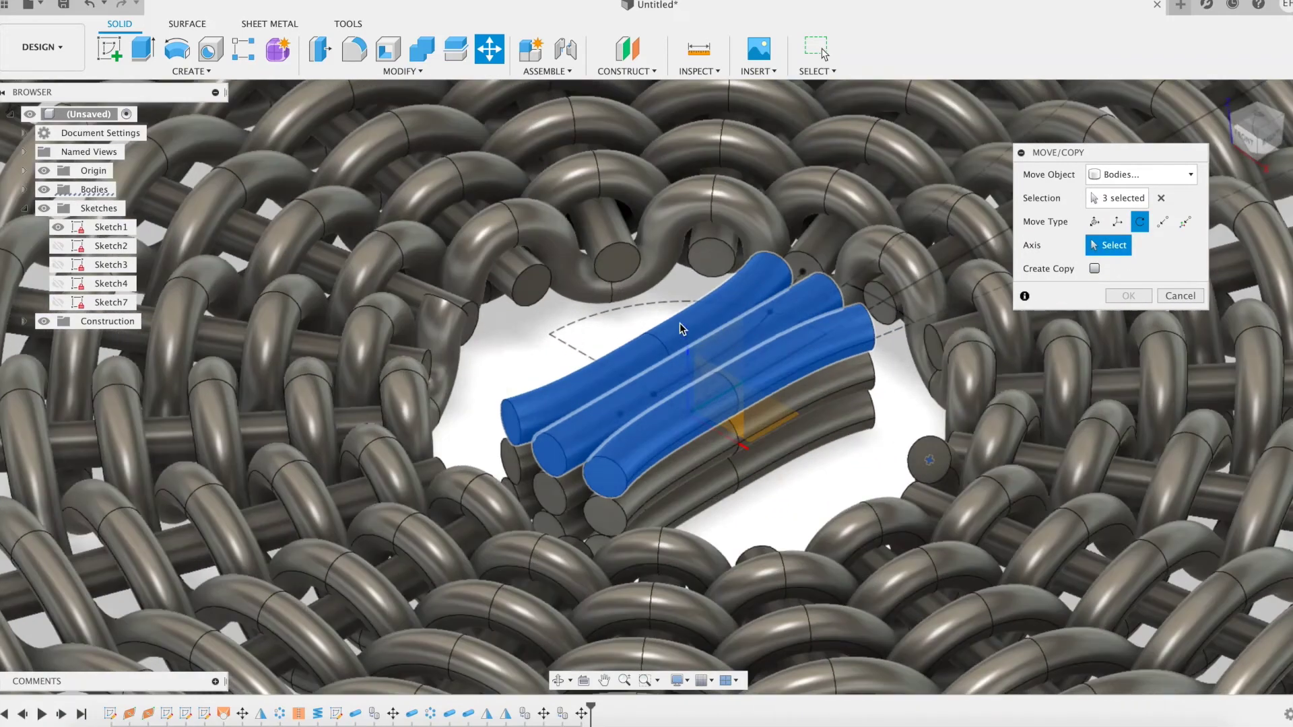
drag(744, 229, 672, 231)
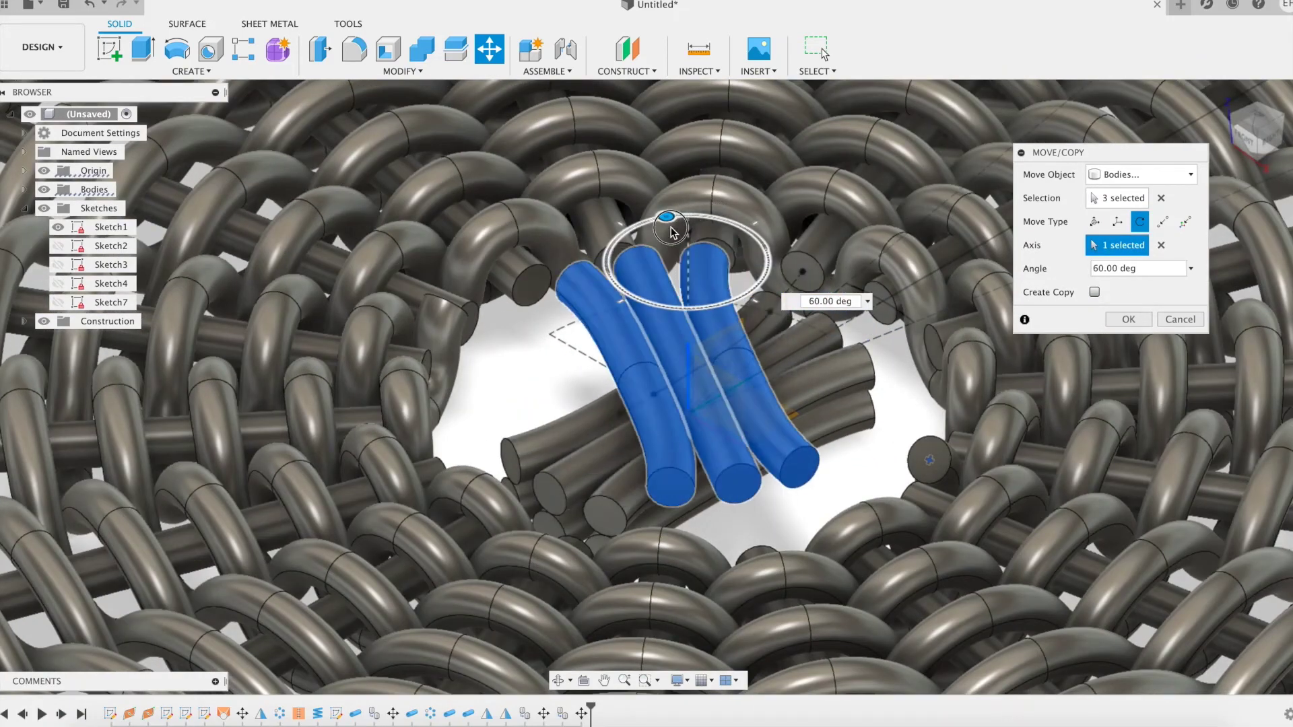
click(1136, 322)
Rotate the three lower-layer pipes -60 degrees about the vertical Z axis.
scroll(845, 464, down, 2)
key(m)
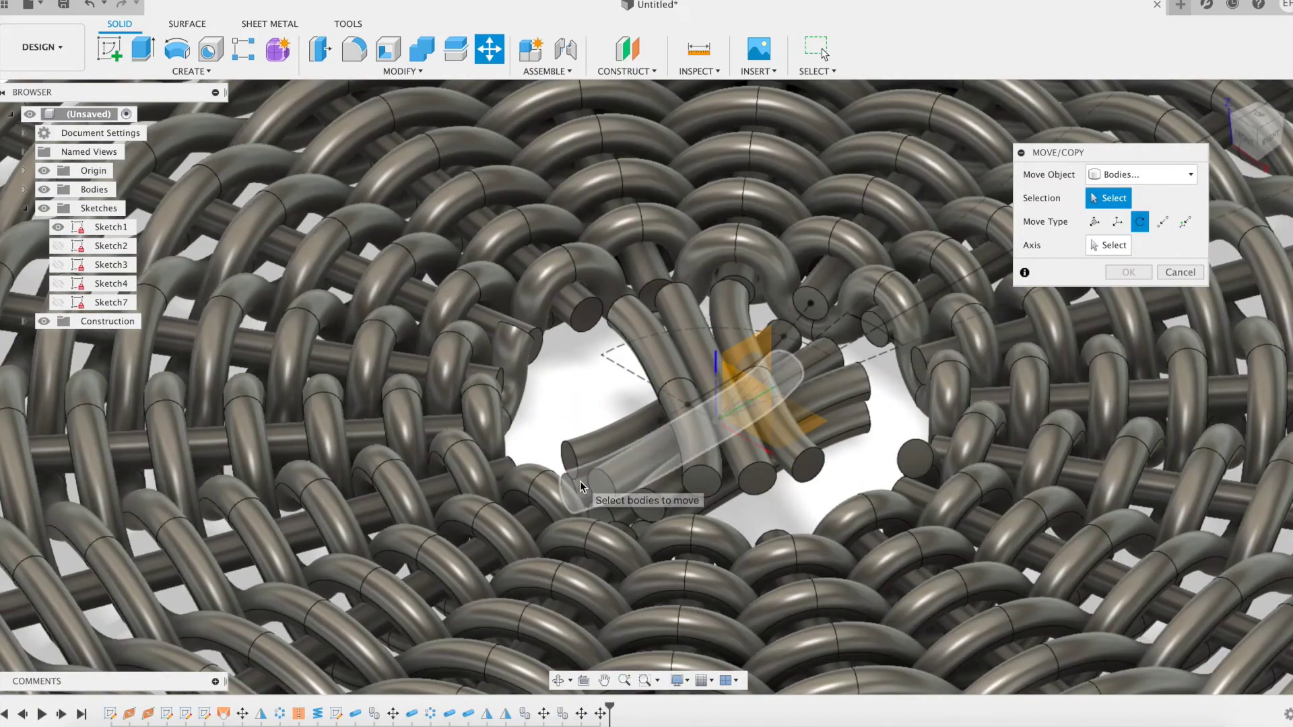
click(580, 481)
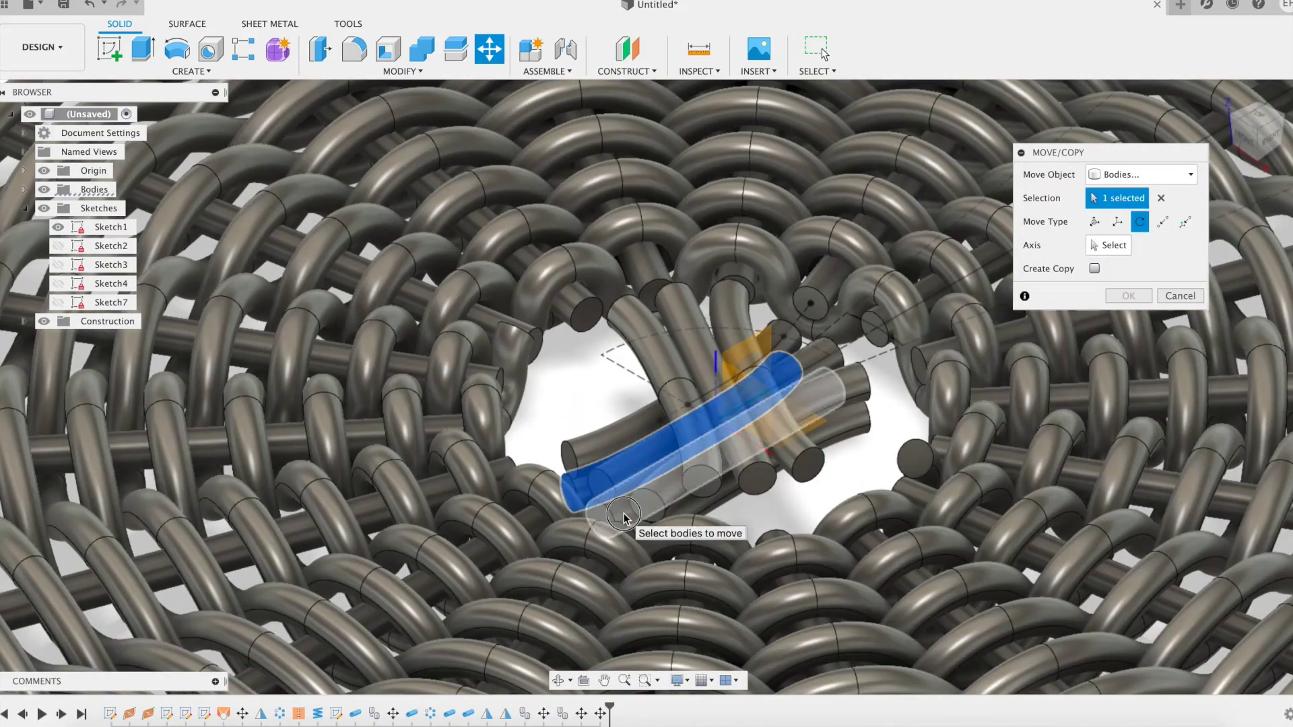
click(647, 500)
click(725, 496)
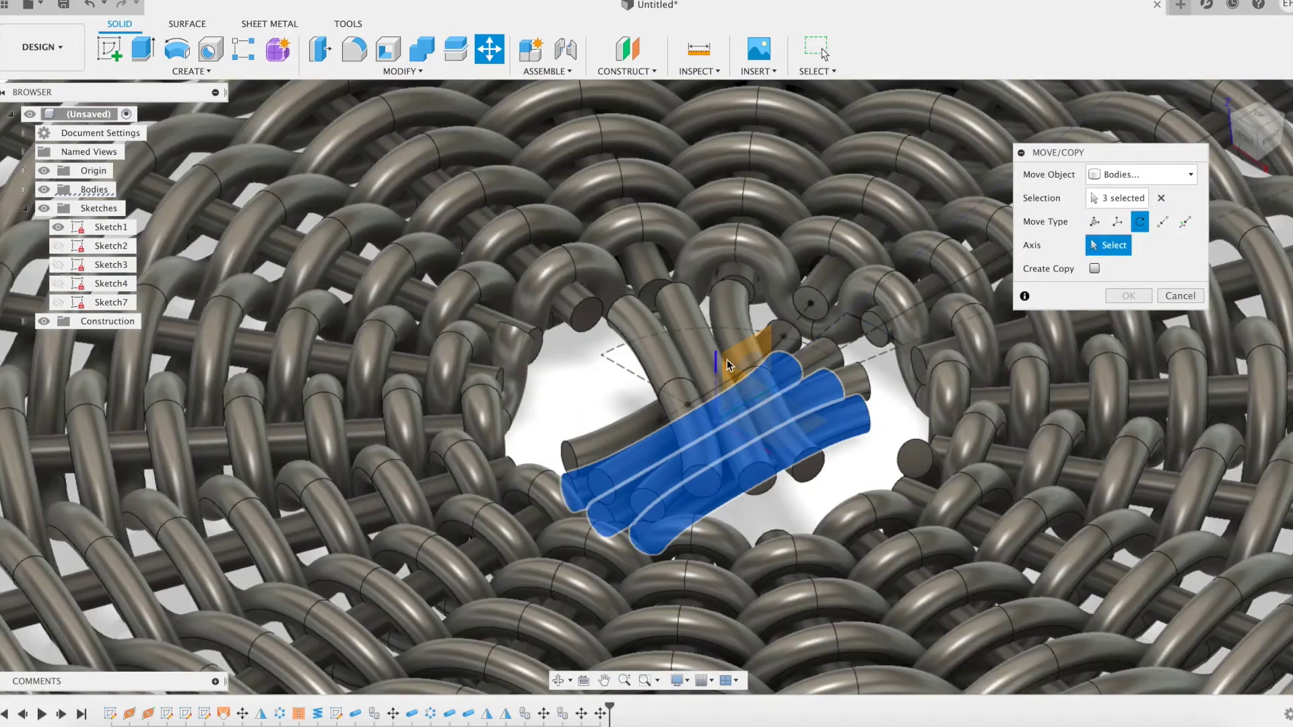
click(717, 364)
drag(776, 268, 784, 301)
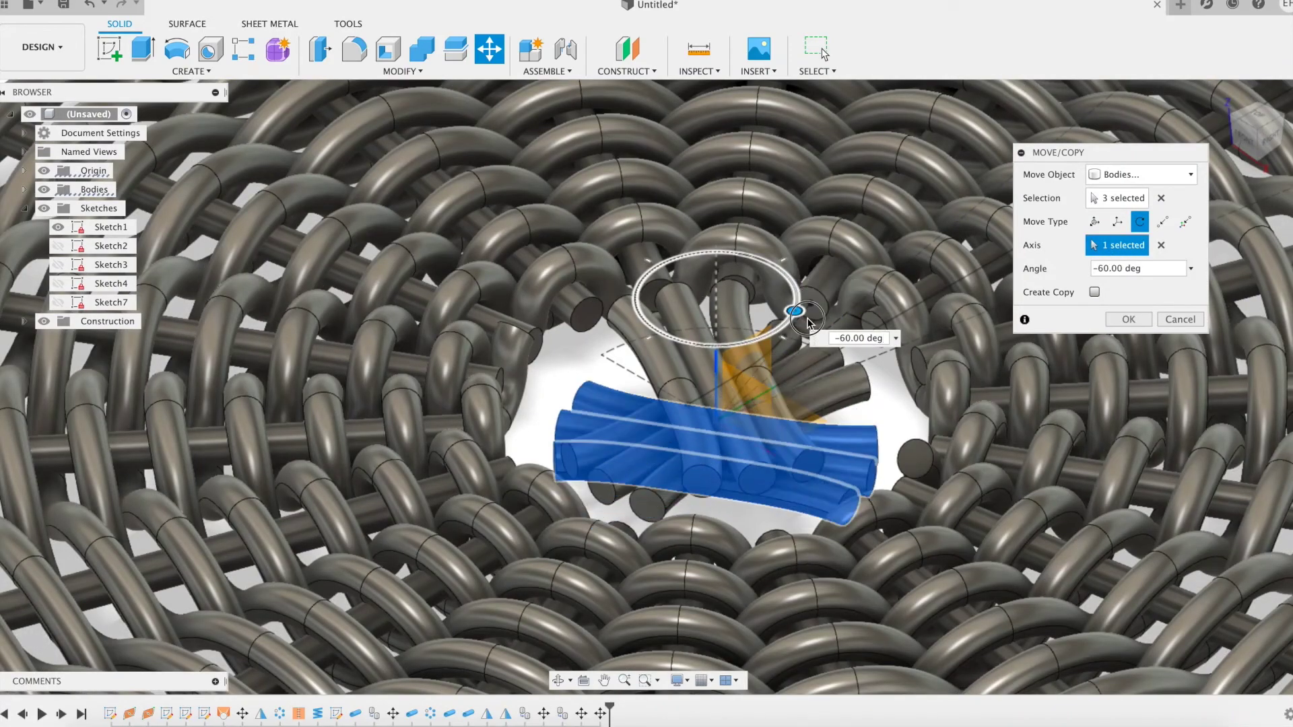
click(1129, 319)
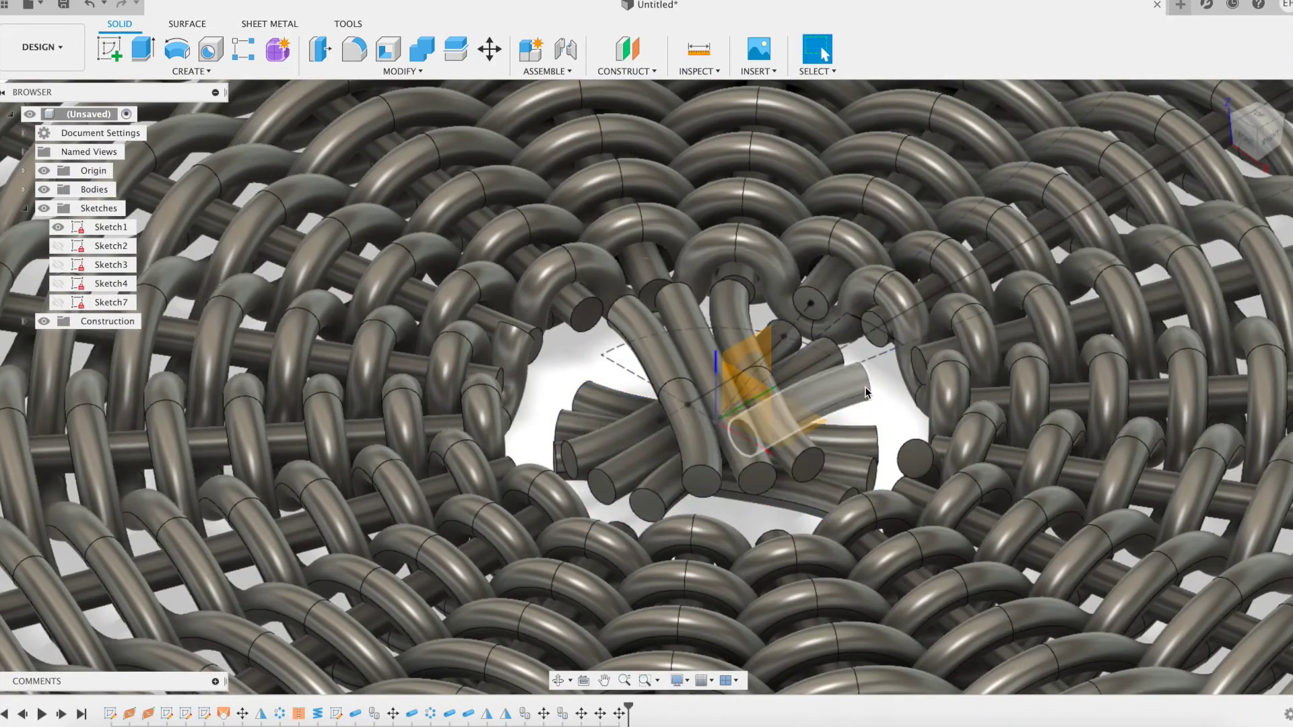
Hide the origin geometry and the sketches.
scroll(866, 392, down, 3)
middle_click(208, 188)
middle_click(208, 188)
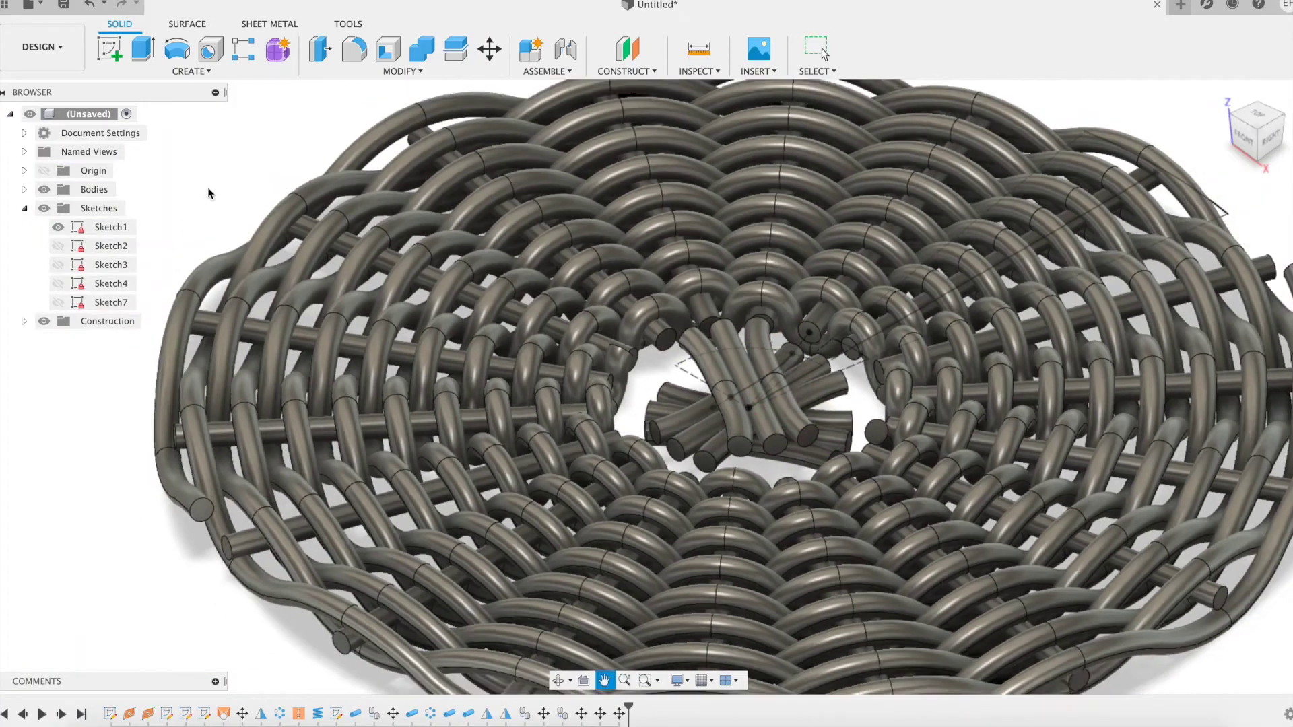
mouse_move(494, 275)
shift+middle_down()
mouse_move(559, 316)
mouse_move(561, 297)
mouse_move(505, 284)
shift+middle_up()
click(1242, 111)
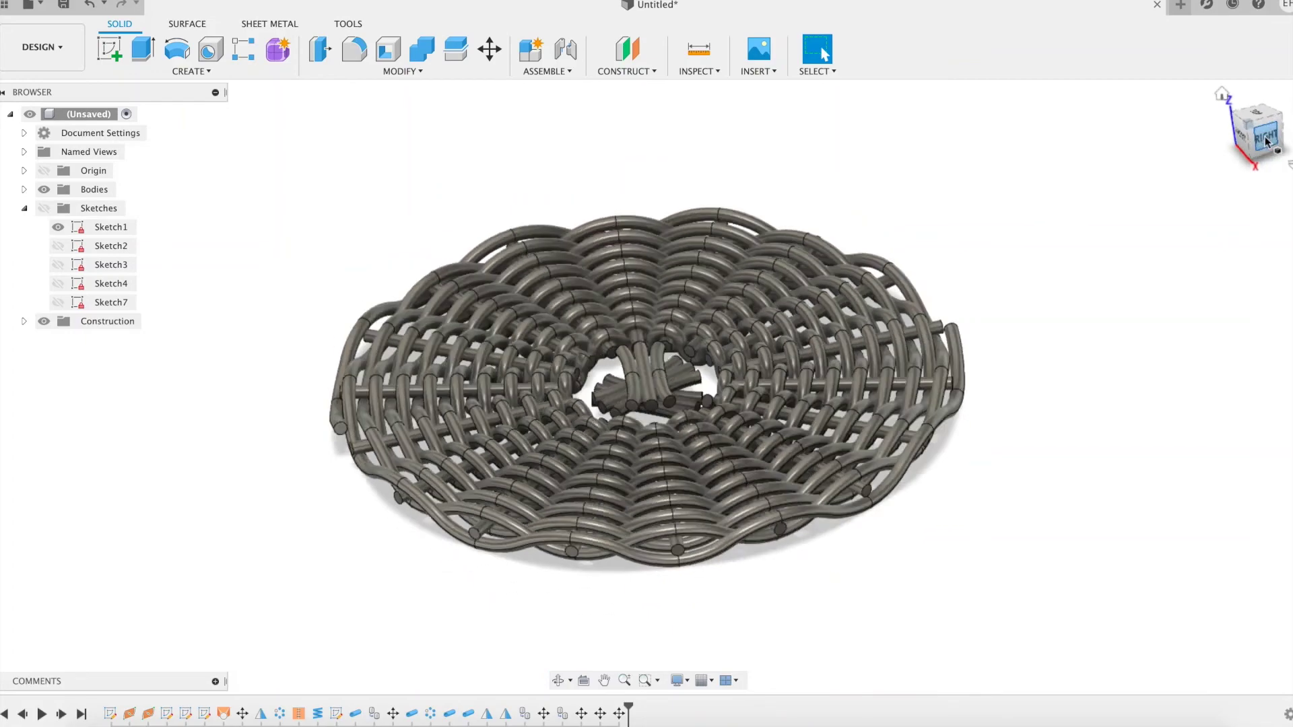
click(1242, 112)
Loft between the end of the middle-layer straight pipe and the facing radial support's end, using the Join operation.
scroll(693, 335, up, 8)
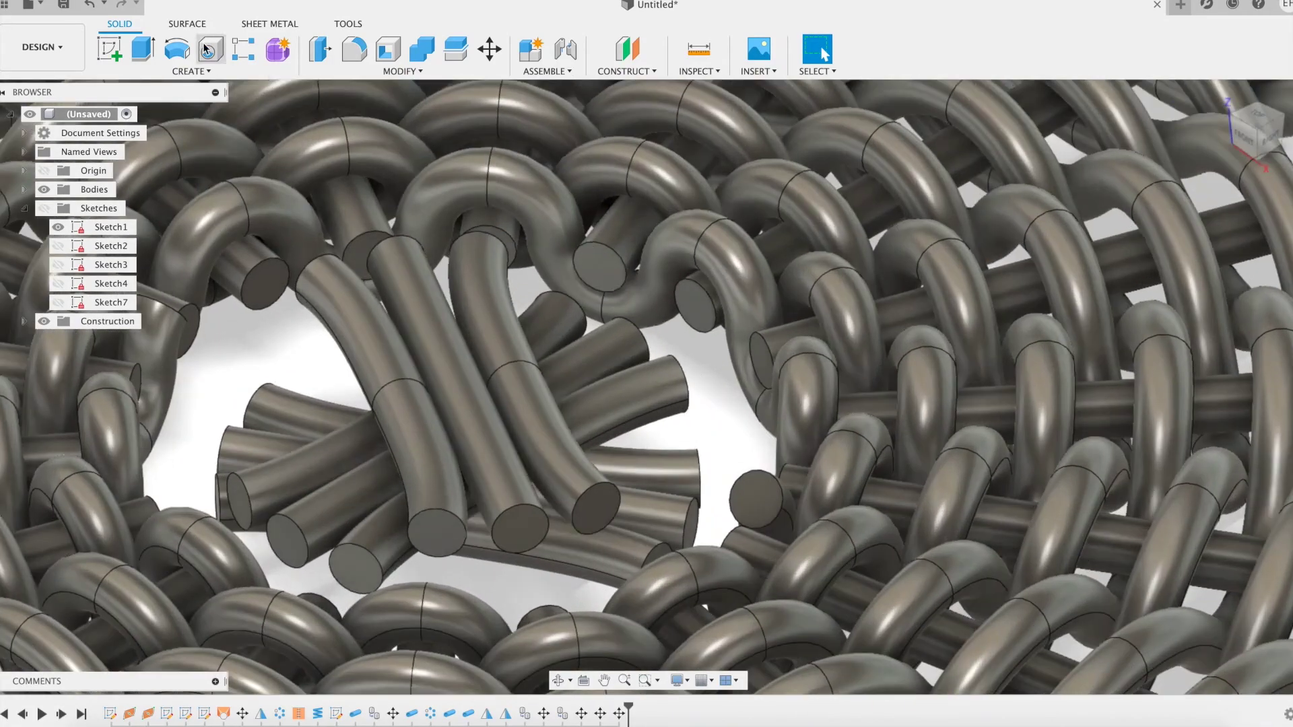
click(191, 71)
click(195, 200)
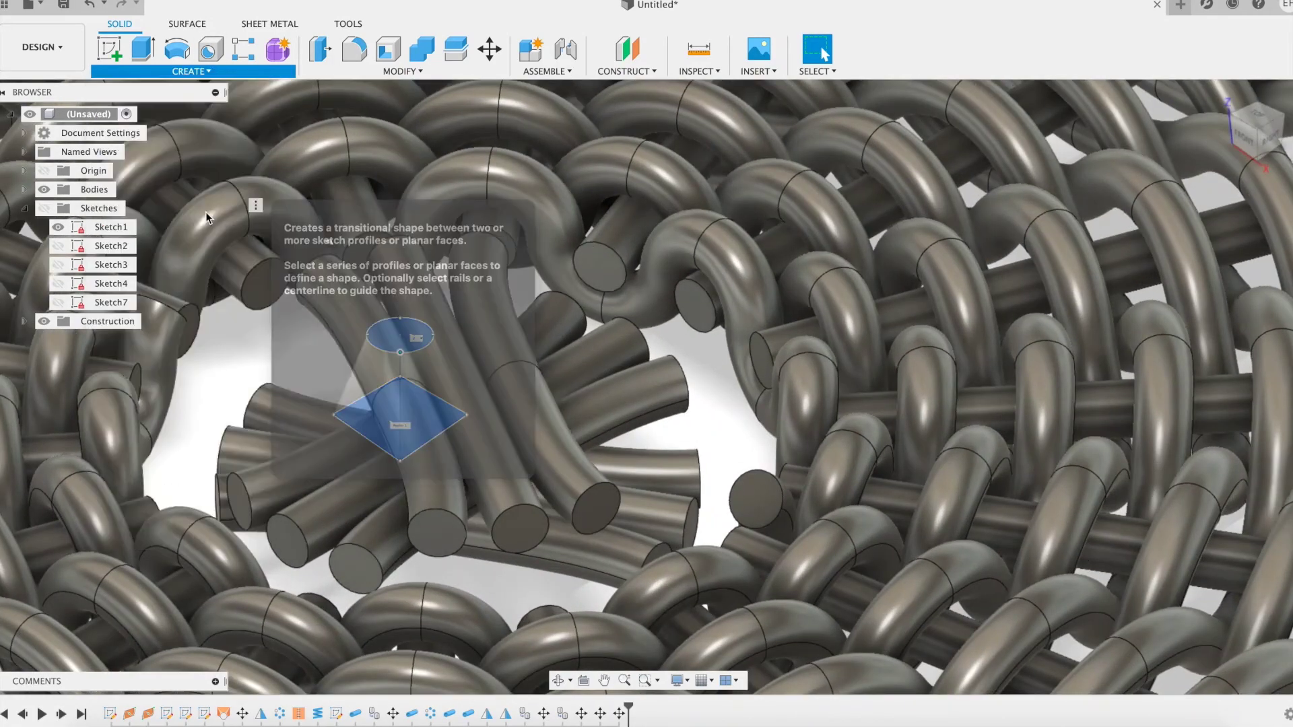
click(694, 300)
click(629, 343)
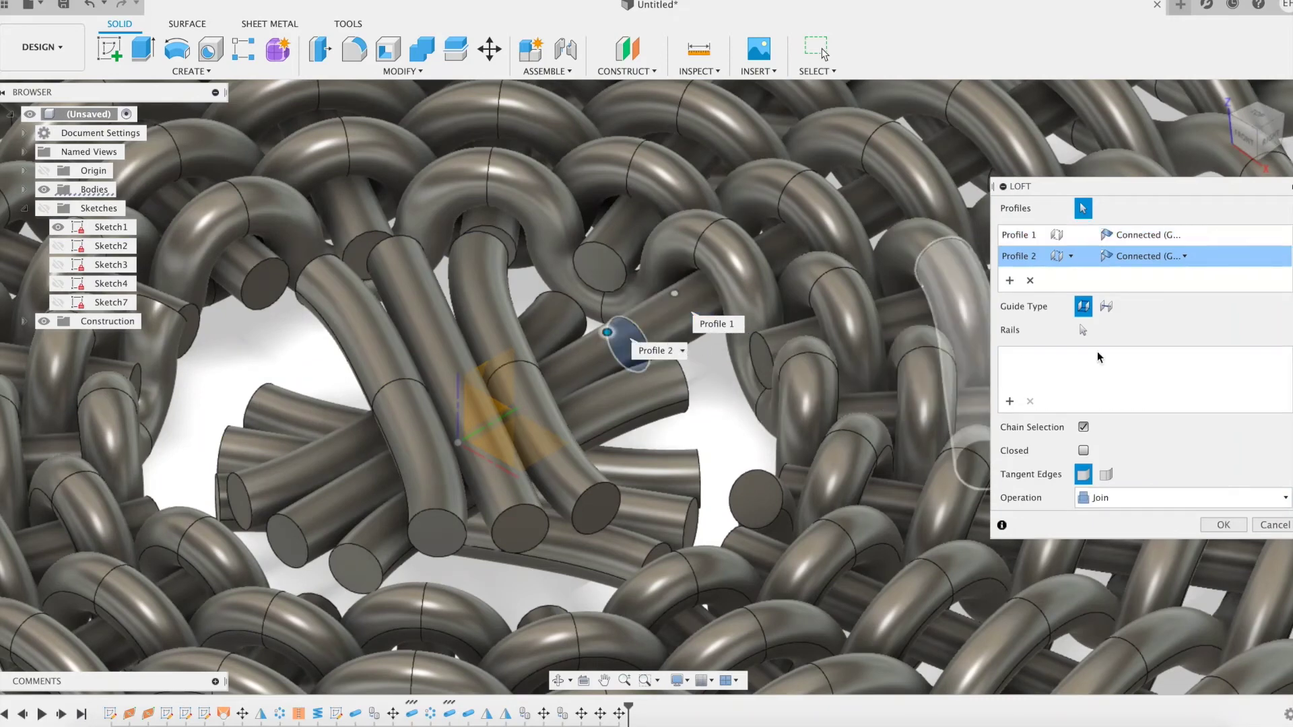
click(1225, 525)
Loft the middle layer's nearer curved pipe end to its facing radial support, with Tangent (G1) on both profiles and the Join operation.
right_click(703, 372)
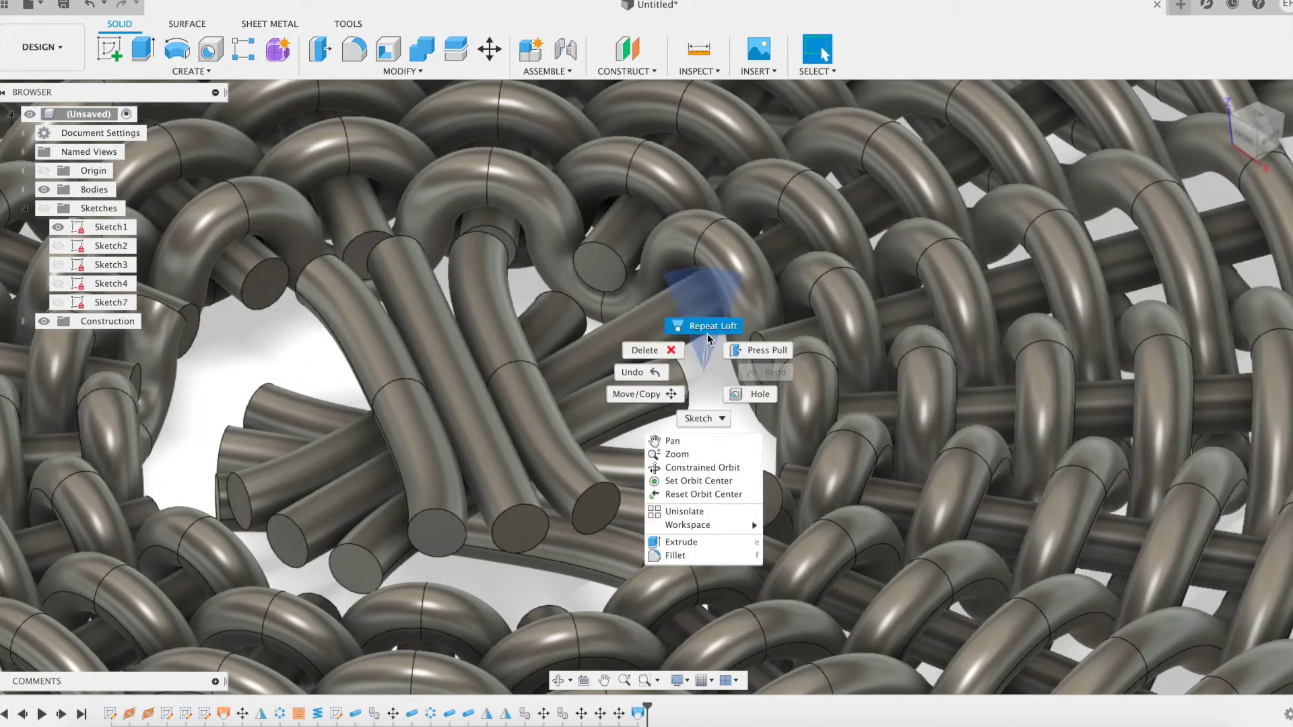
click(707, 281)
click(765, 372)
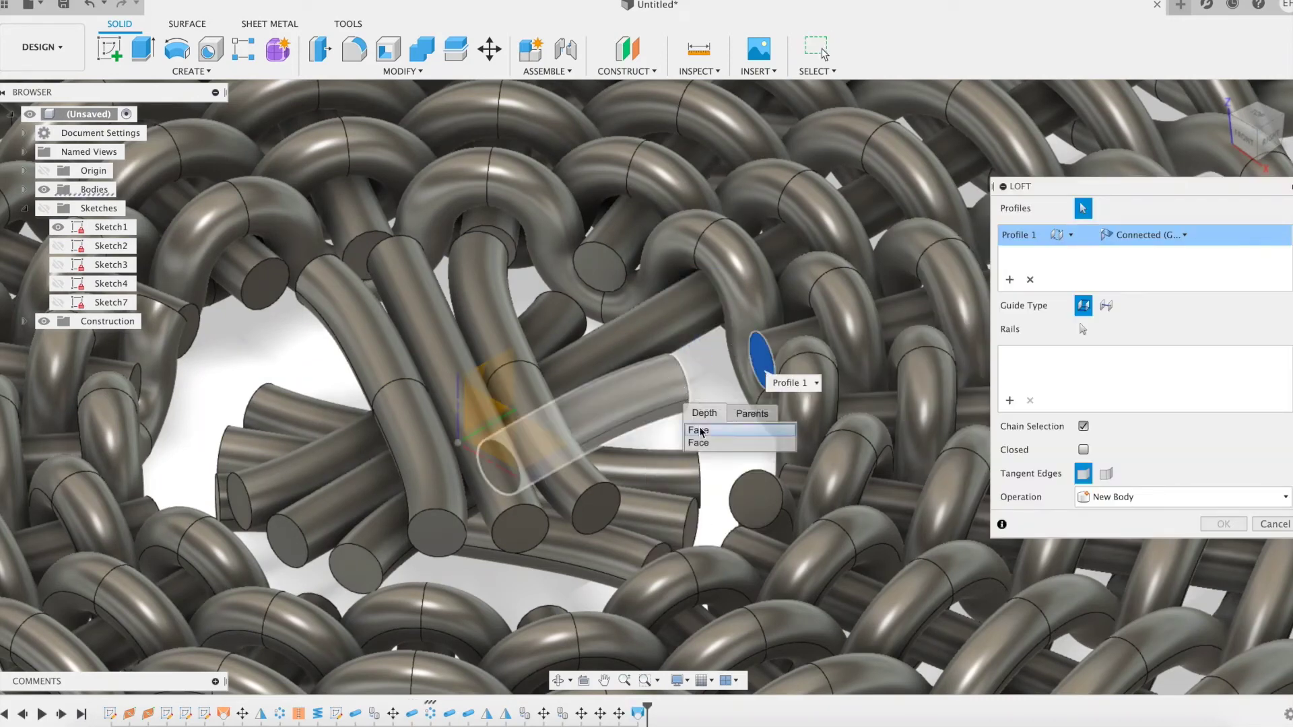
click(700, 430)
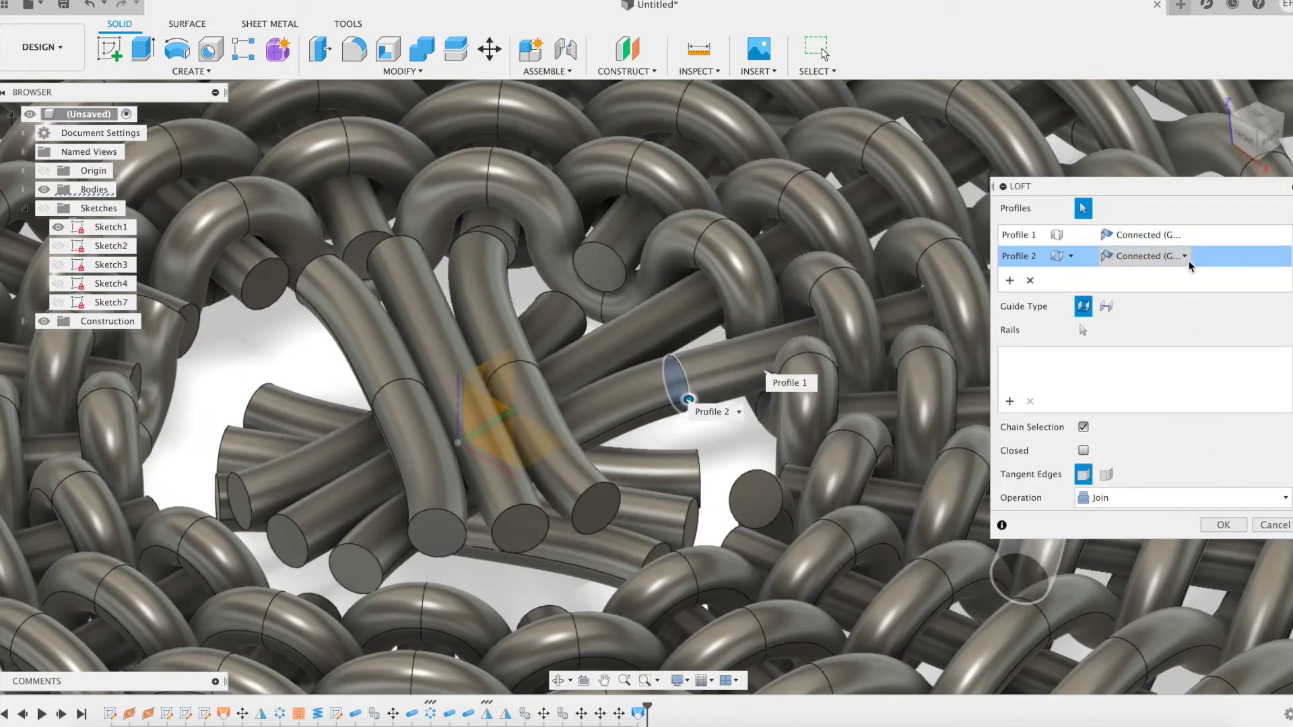
click(1182, 293)
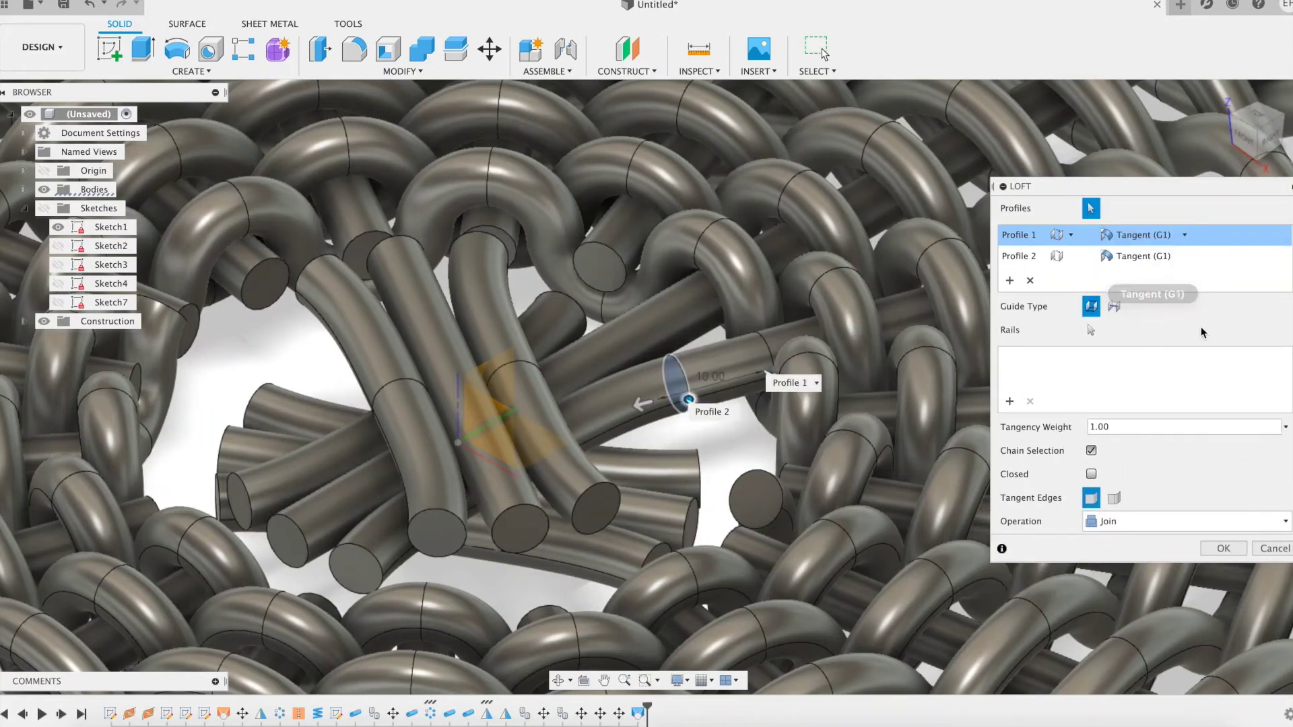
click(1223, 548)
Loft the middle layer's other curved pipe end to its facing radial support, with Tangent (G1) on both profiles and the Join operation.
right_click(732, 435)
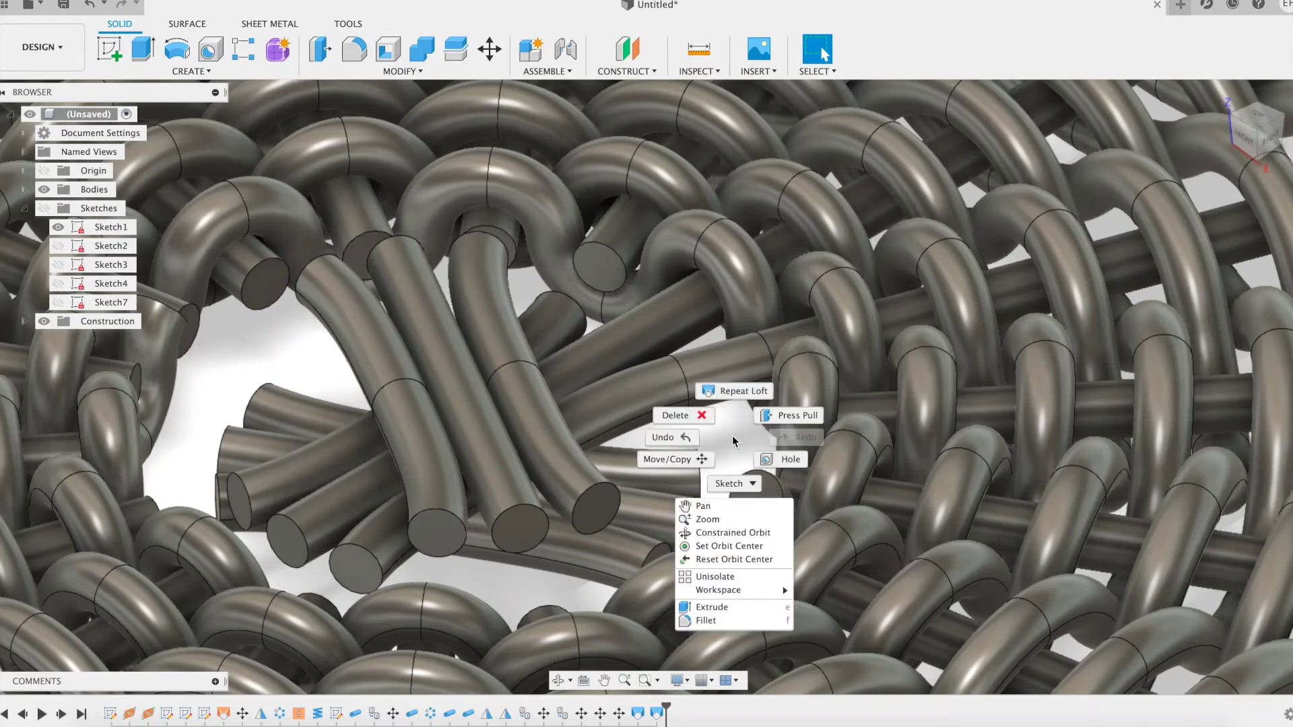
click(733, 309)
click(595, 286)
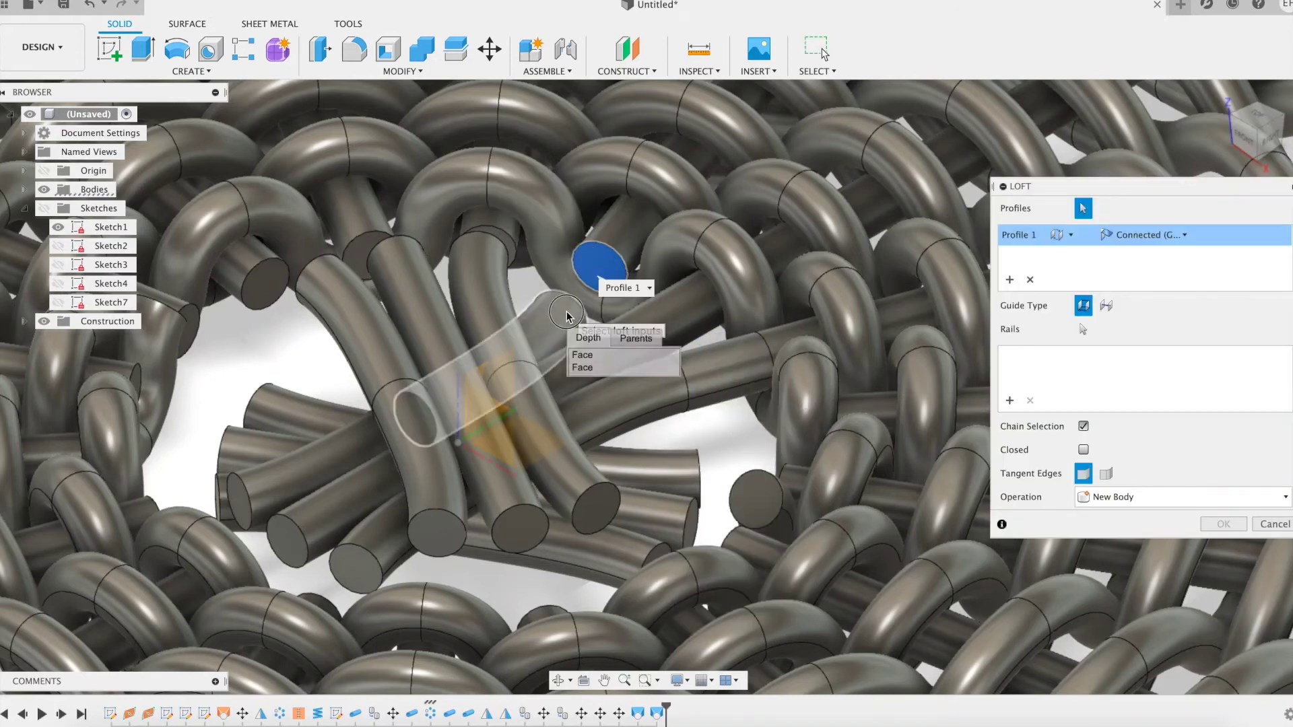
click(582, 355)
click(1185, 236)
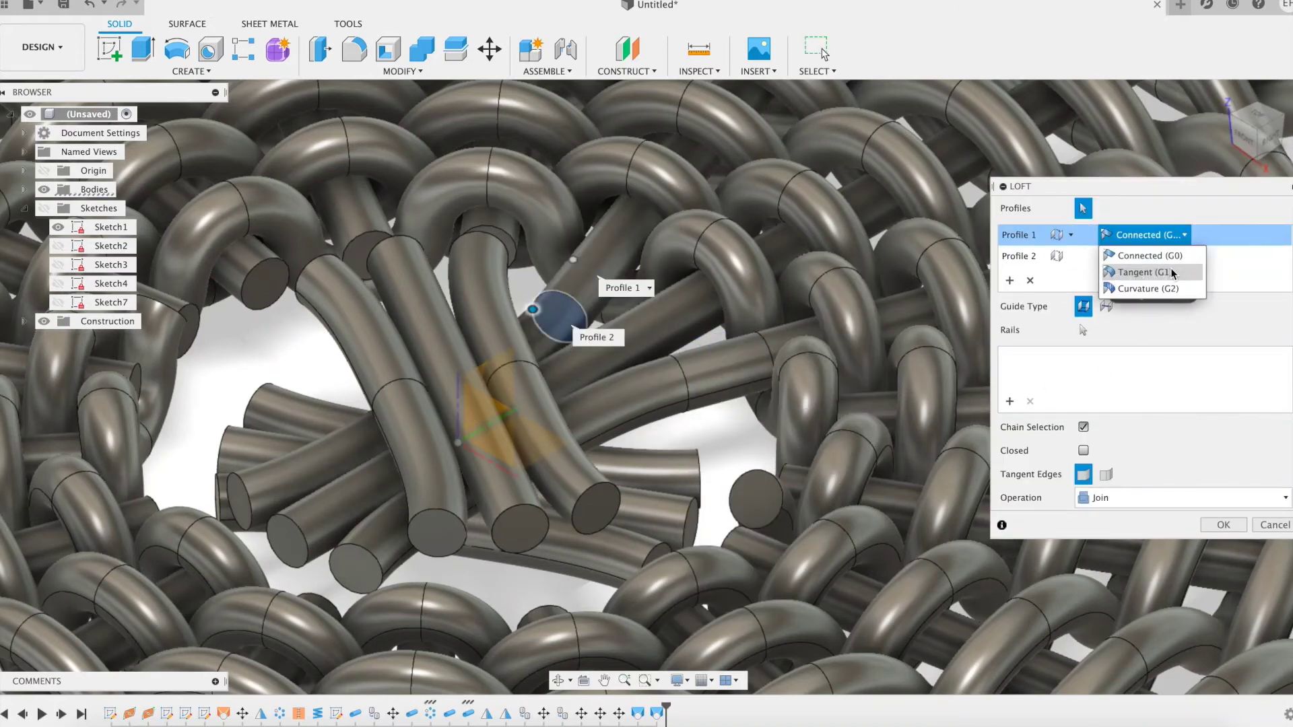
click(1162, 268)
click(1184, 256)
click(1145, 292)
click(1223, 548)
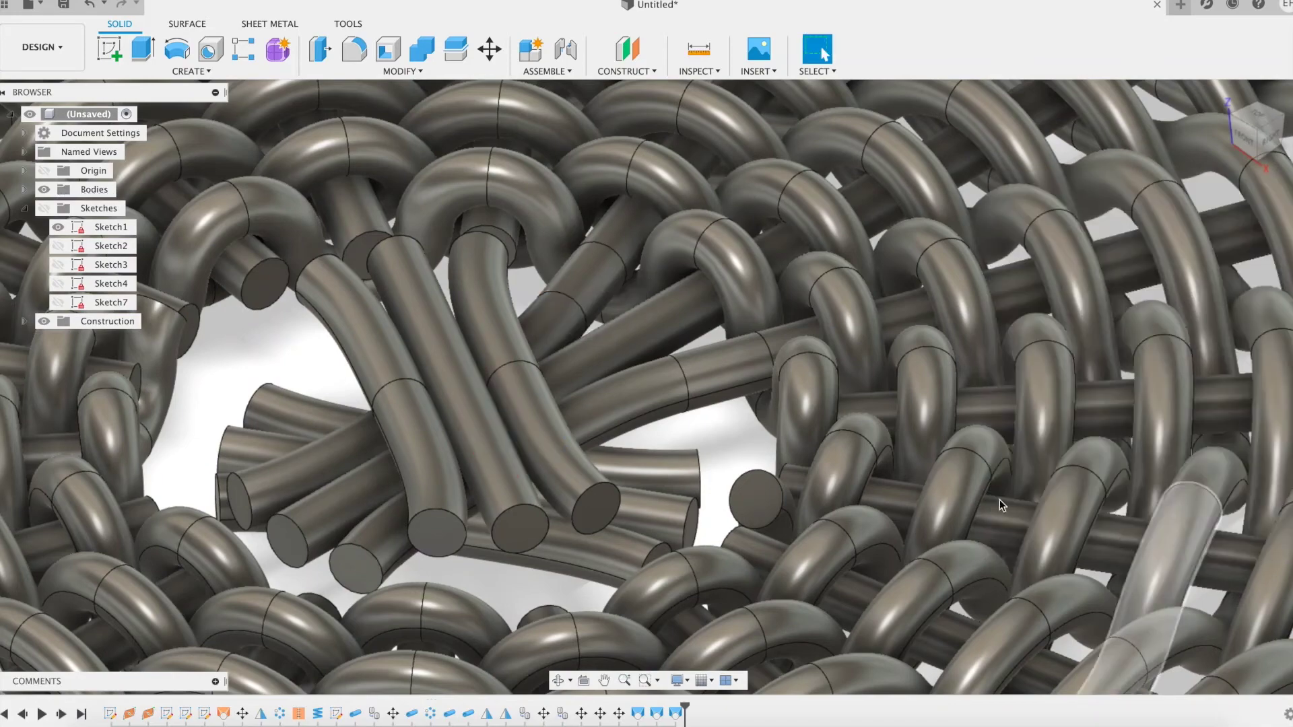
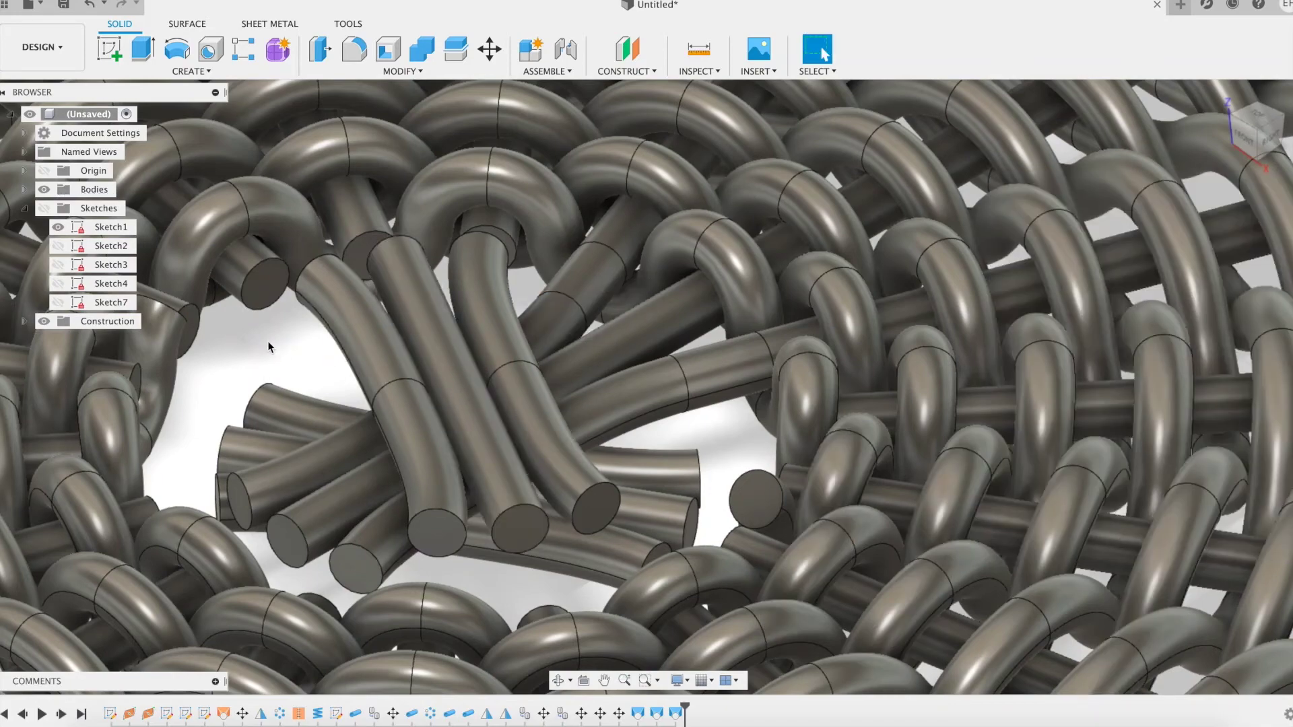
Loft the top layer's straight pipe end to its facing radial support, with Tangent (G1) on both profiles and the Join operation.
shift+middle_drag(268, 341, 289, 358)
right_click(289, 358)
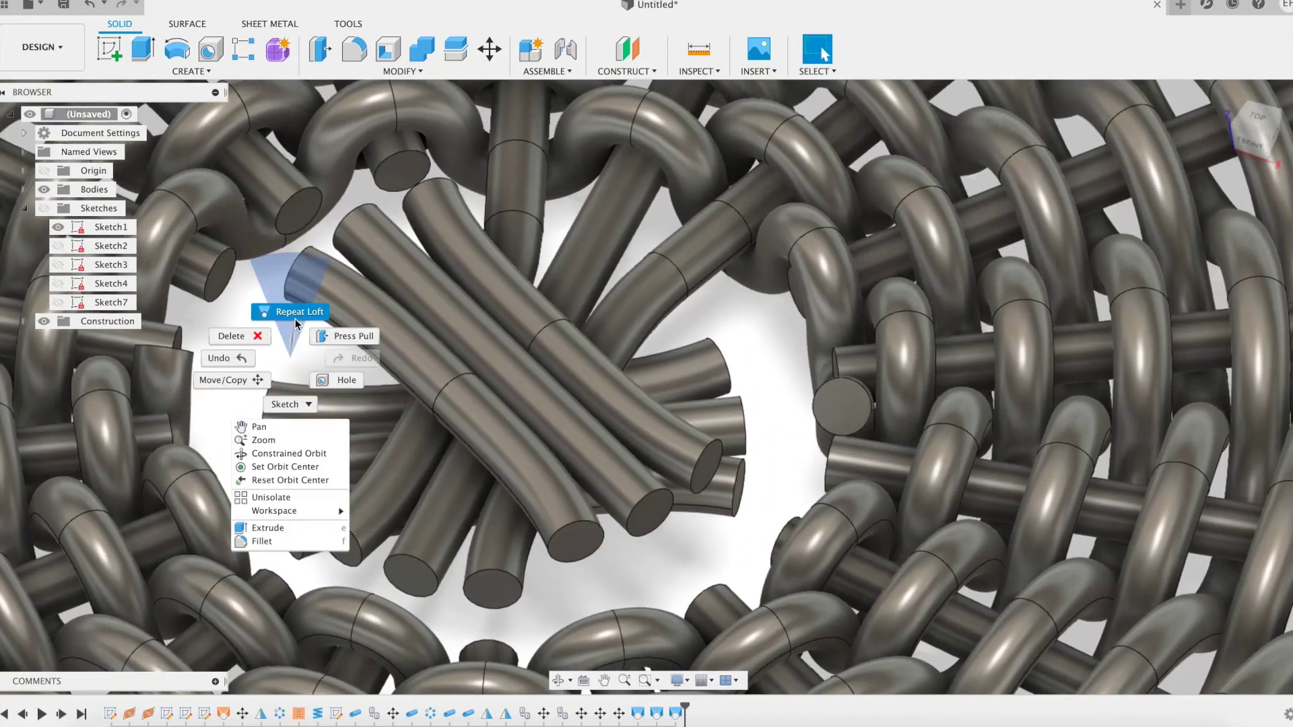
click(295, 317)
click(358, 217)
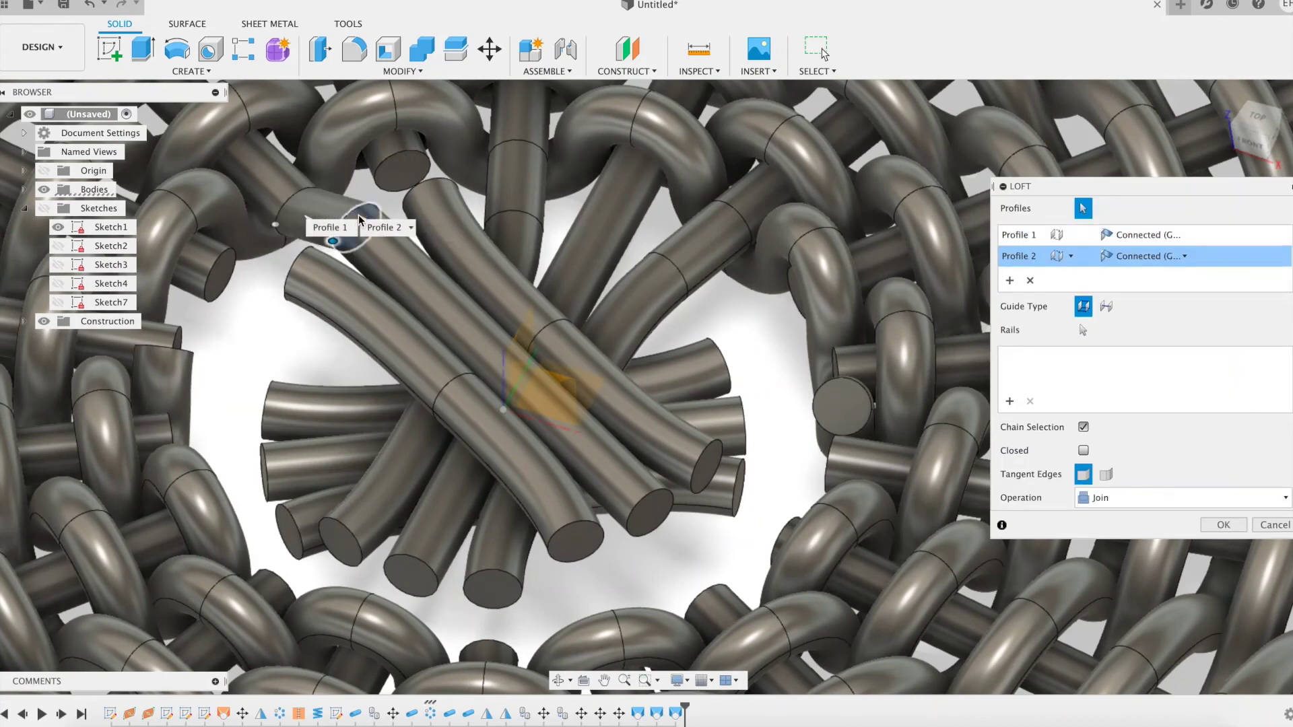
click(1145, 235)
click(1156, 272)
click(1145, 256)
click(1144, 256)
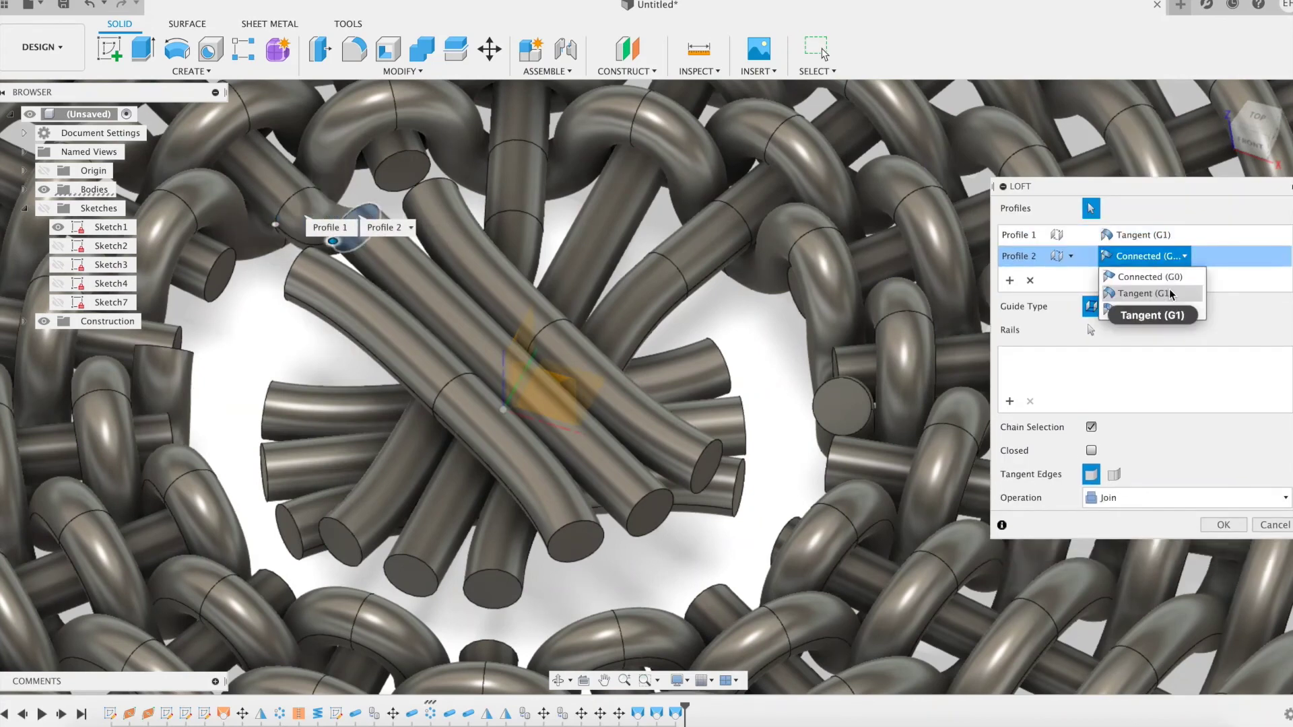
click(1145, 292)
drag(1153, 196, 749, 157)
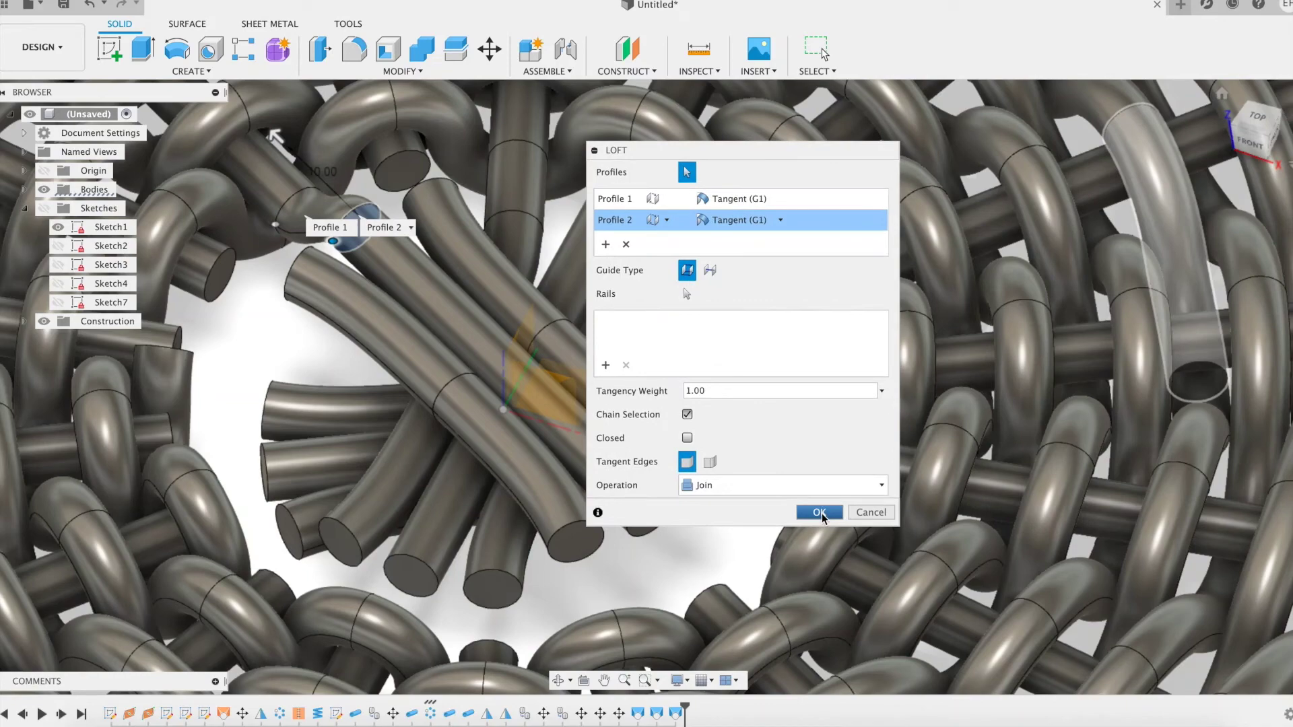
click(822, 513)
Loft the top layer's farther curved pipe to the radial support facing it on the same side, with Tangent (G1) on both profiles and Join.
right_click(280, 363)
click(280, 318)
click(403, 170)
click(429, 191)
click(747, 199)
click(752, 236)
click(748, 220)
click(752, 257)
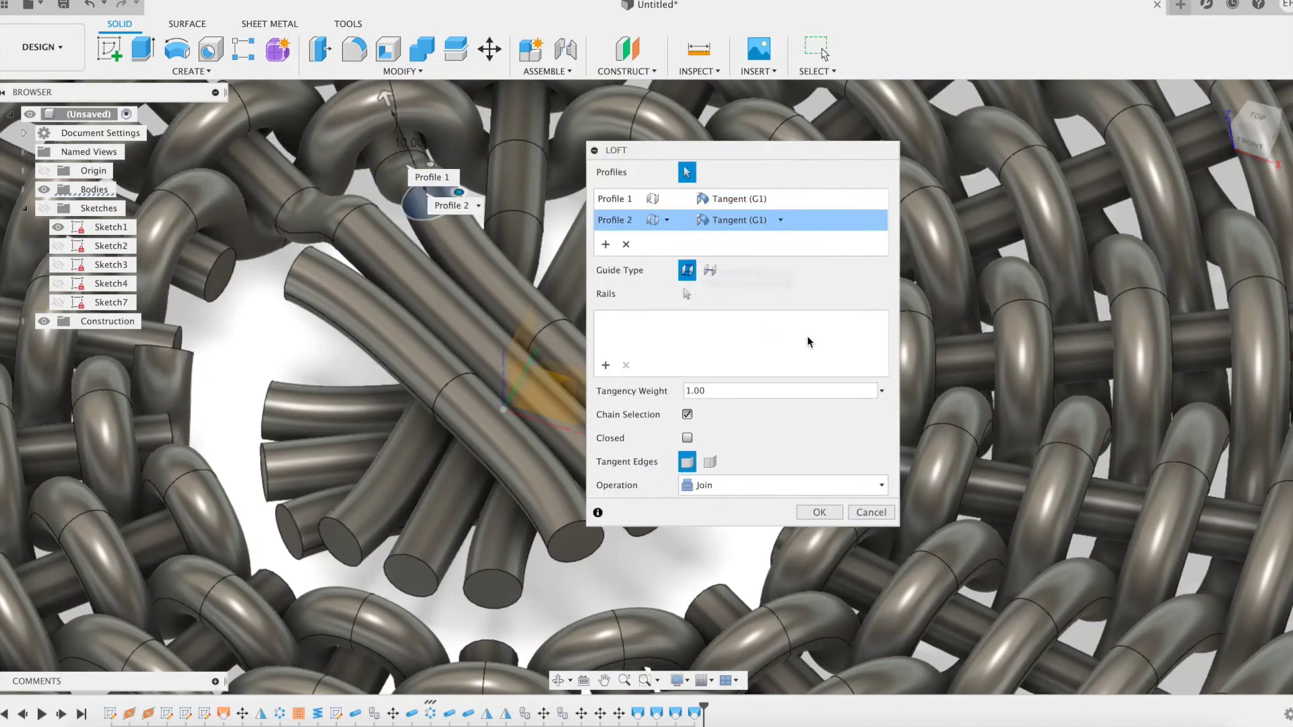
click(820, 511)
Loft the top layer's nearer curved pipe to its radial support on the same side, with Tangent (G1) on both profiles and Join.
right_click(253, 346)
click(253, 301)
click(288, 279)
click(774, 201)
click(753, 236)
click(747, 220)
click(752, 257)
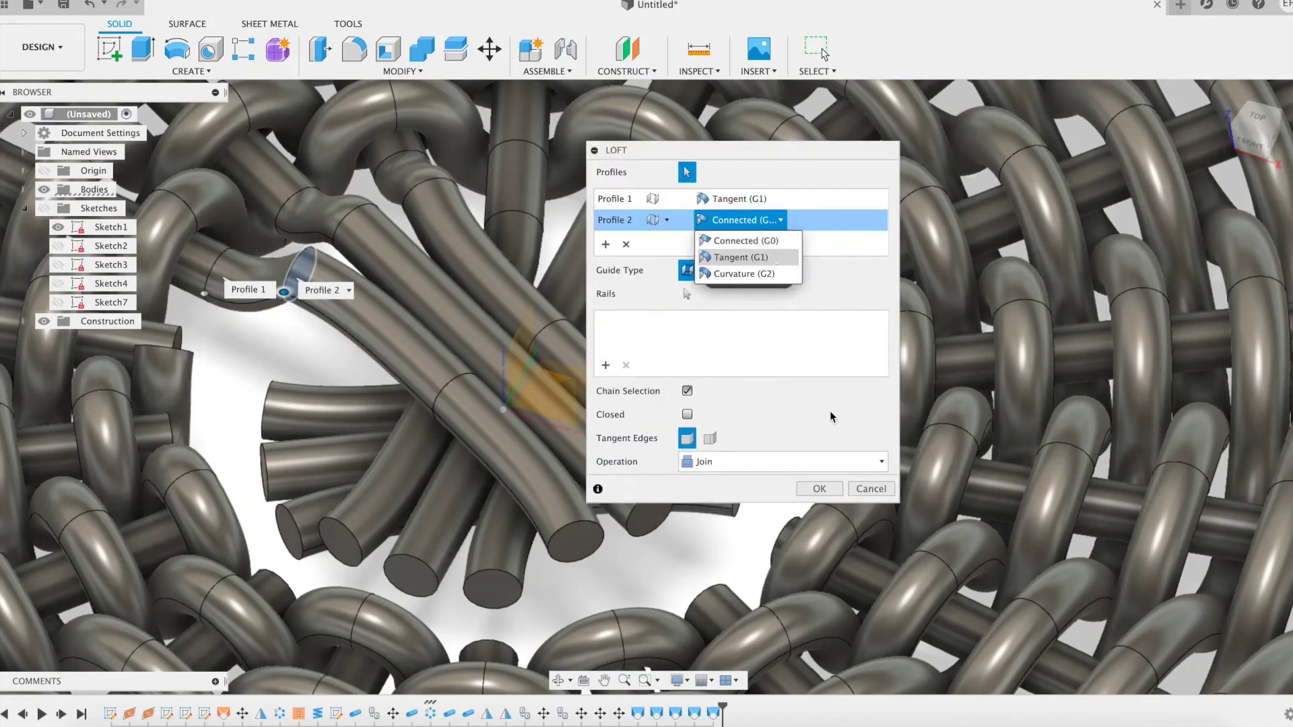
click(819, 511)
Loft the bottom layer's curved pipe end nearest the finished top-layer lofts to its facing radial support, with Tangent (G1) on both profiles.
shift+middle_drag(790, 468, 729, 596)
right_click(718, 170)
click(721, 126)
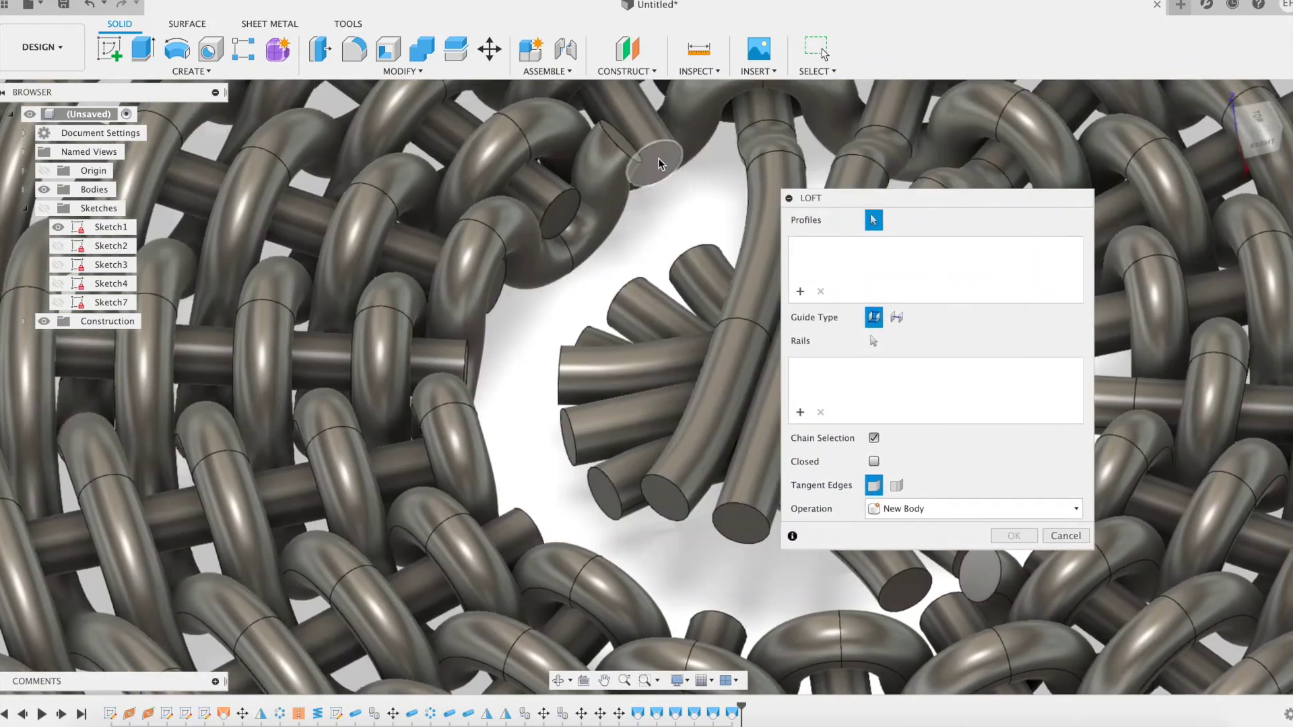
click(659, 159)
click(693, 266)
click(967, 251)
click(957, 285)
click(965, 268)
click(962, 305)
click(1024, 534)
key(Return)
Loft the bottom layer's straight pipe to the adjacent radial support on the same side, with Tangent (G1) on both profiles.
right_click(550, 322)
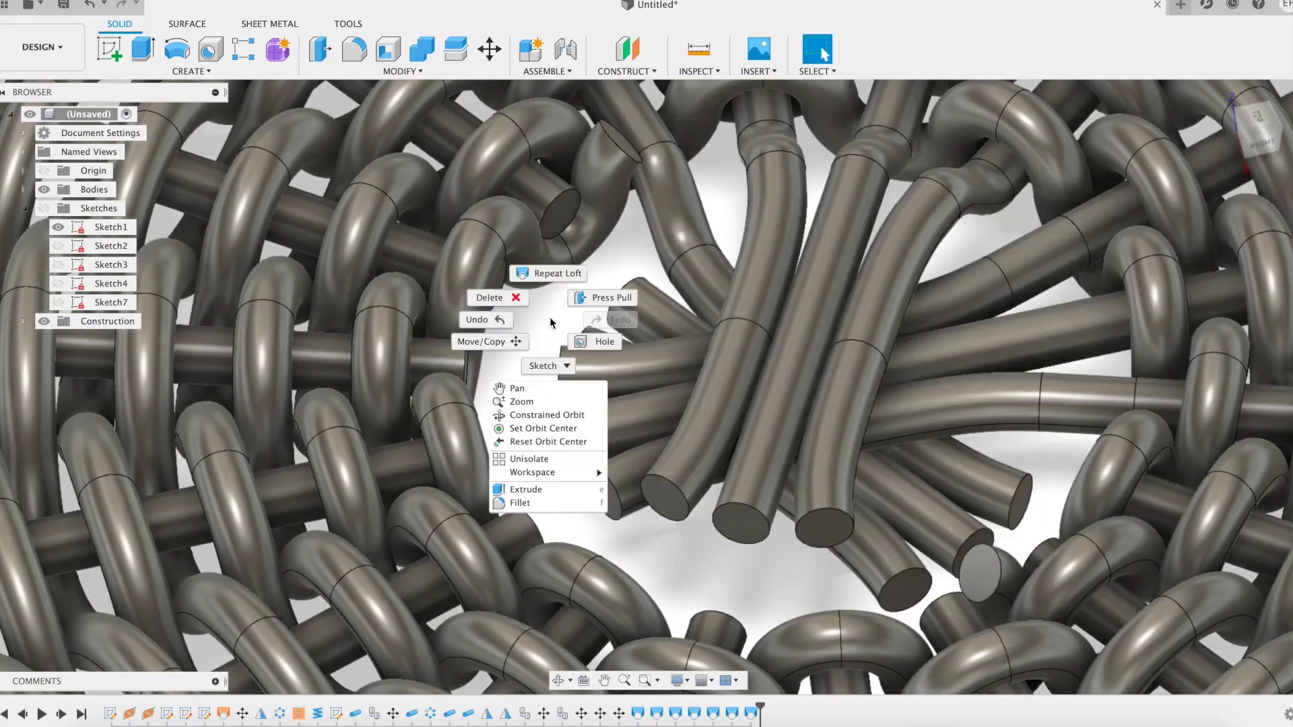
click(548, 273)
click(560, 212)
click(627, 302)
click(974, 247)
click(935, 284)
click(973, 268)
click(962, 305)
click(1013, 559)
Loft the bottom layer's remaining curved pipe on this side to its facing radial support, with Tangent (G1) on both profiles.
right_click(507, 348)
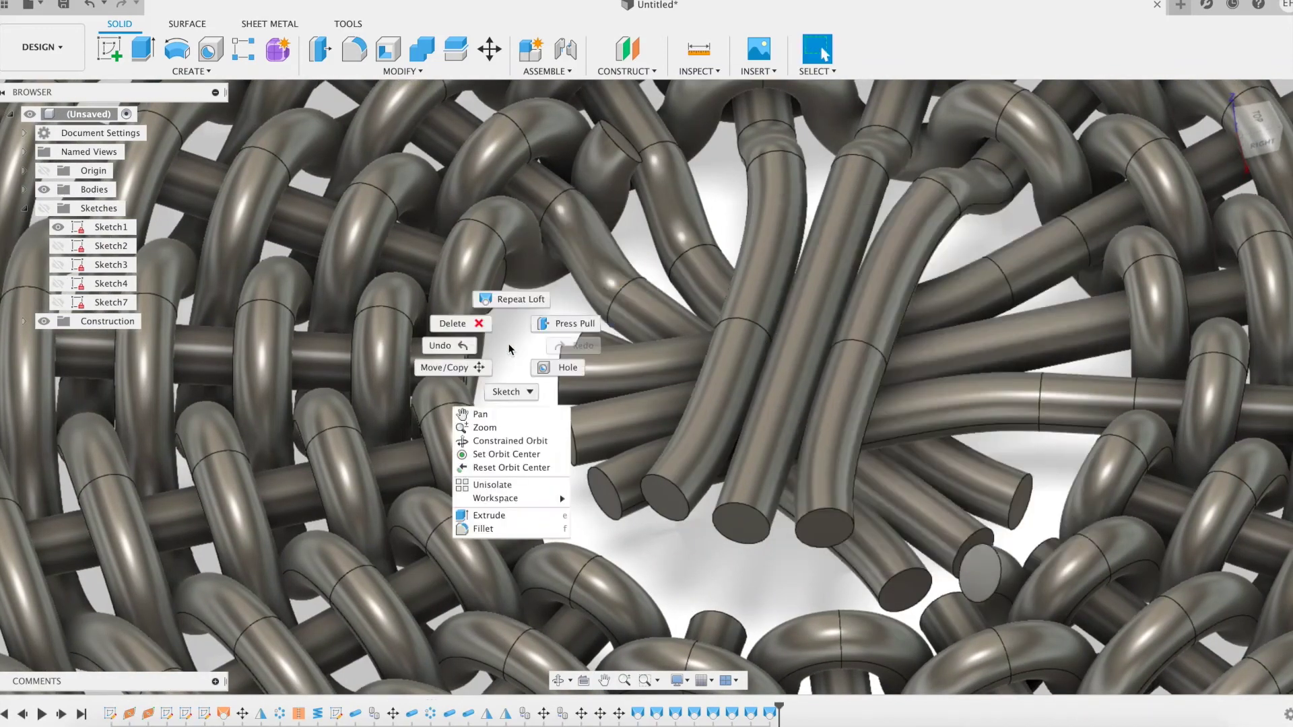
click(513, 298)
click(495, 286)
click(583, 340)
click(970, 248)
click(960, 285)
click(969, 268)
click(964, 307)
click(1013, 559)
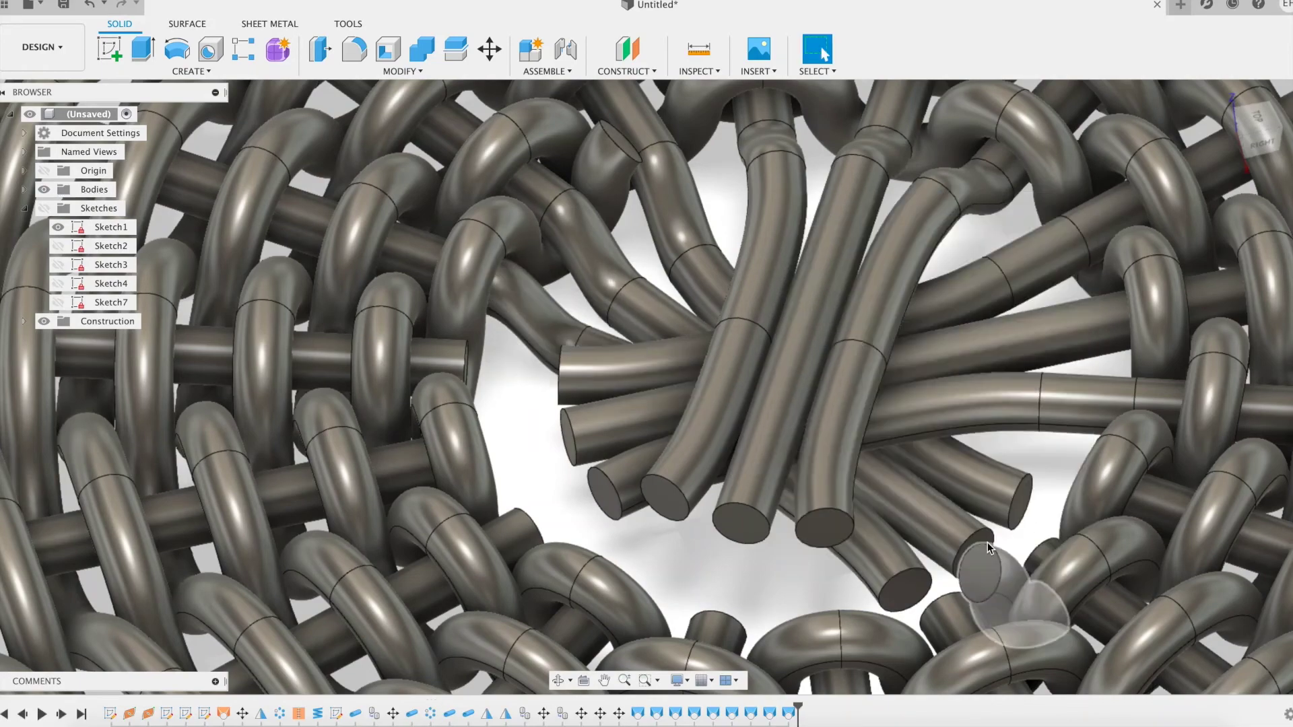
Loft the first curved pipe's open end on the middle layer's opposite side to its radial support, with Tangent (G1) on both profiles.
shift+middle_drag(957, 558, 616, 551)
click(737, 319)
drag(898, 199, 1090, 215)
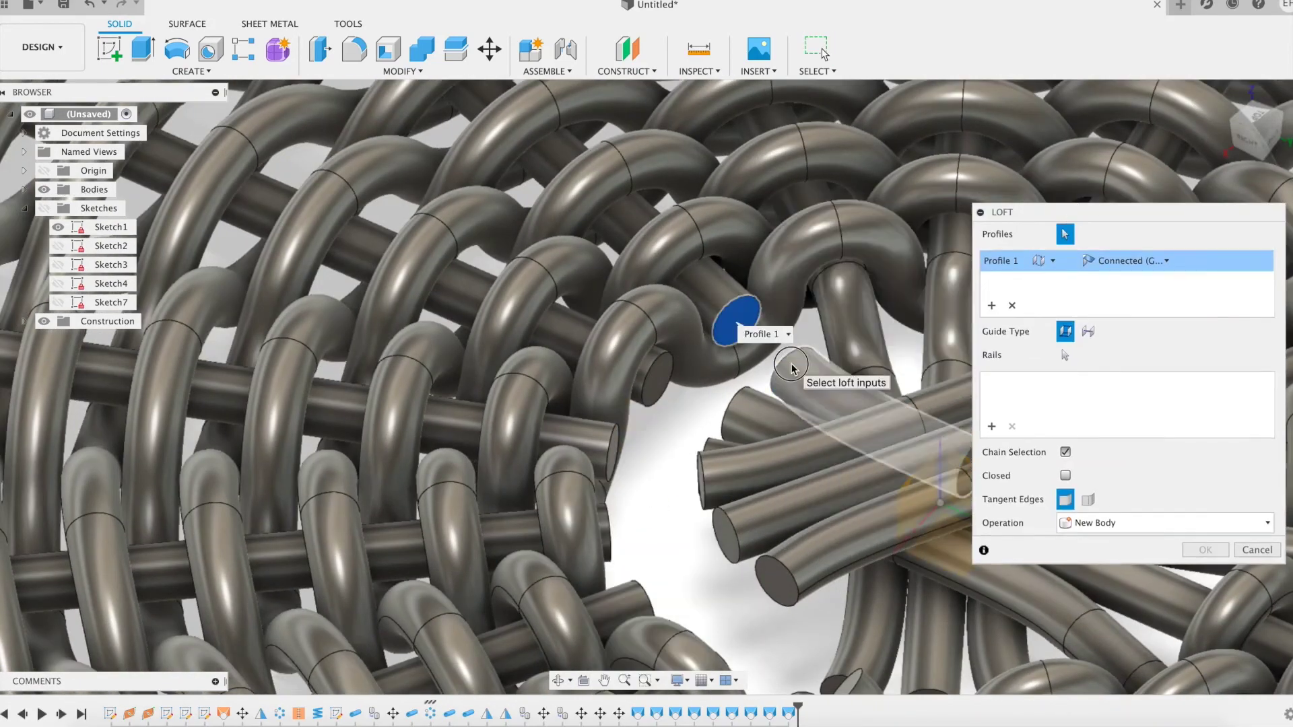
click(791, 369)
click(1161, 282)
click(1144, 320)
click(1161, 261)
click(1148, 300)
click(1204, 573)
Loft the open end of the middle layer's straight pipe to its facing radial support, with Connected profiles and the Join operation.
right_click(643, 492)
click(644, 446)
click(656, 382)
click(737, 411)
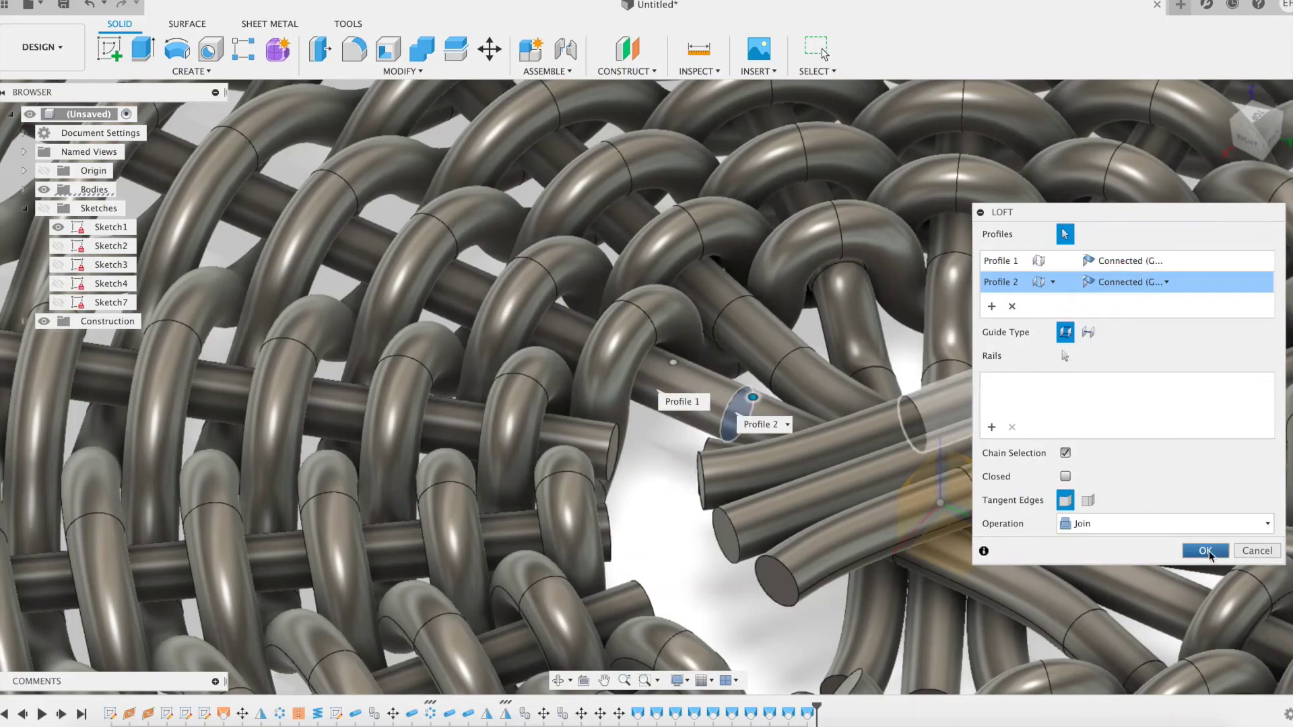
click(1206, 551)
Loft the middle layer's last open curved pipe end to its facing radial support, with Tangent (G1) on both profiles.
right_click(651, 476)
click(652, 431)
click(700, 421)
click(1163, 261)
click(1148, 299)
click(1163, 282)
click(1148, 320)
click(1205, 573)
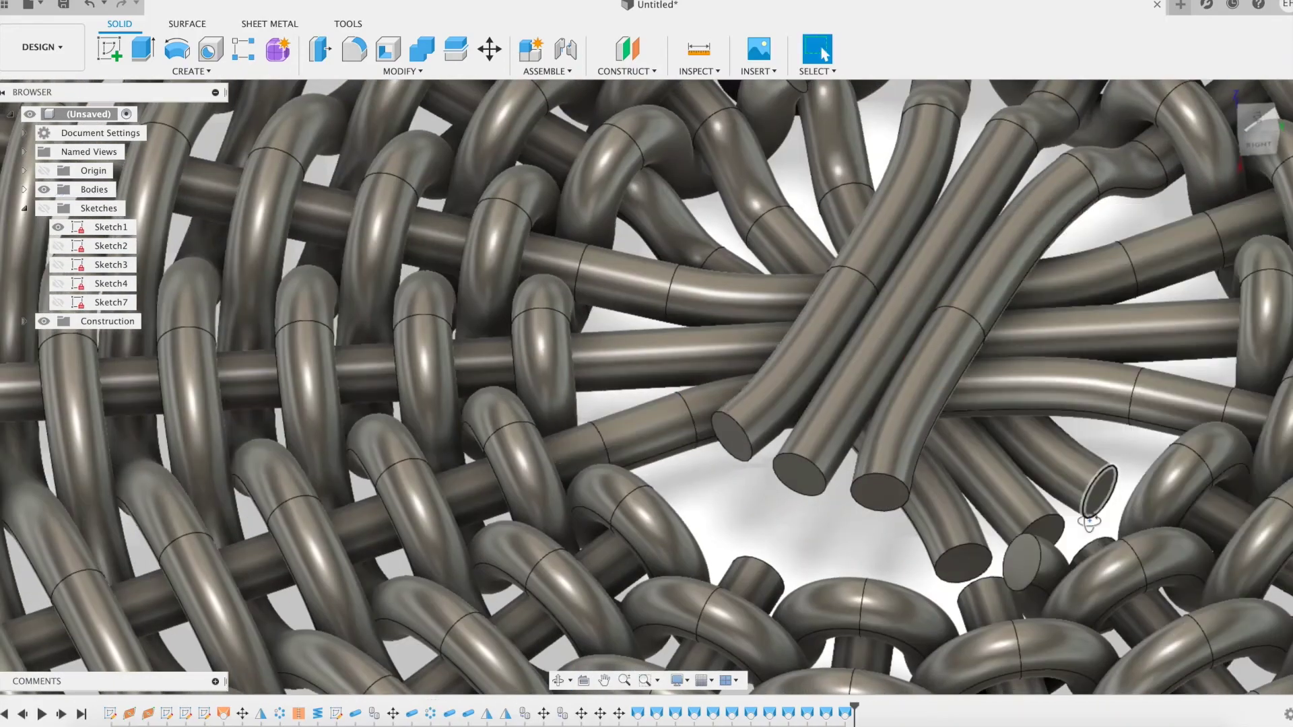
Loft the open opposite end of the top layer's straight pipe to its facing radial support, with Tangent (G1) on both profiles.
shift+middle_drag(1090, 511, 895, 494)
right_click(644, 492)
click(594, 217)
click(680, 213)
click(1163, 260)
click(1147, 299)
click(1163, 282)
click(1148, 321)
click(1205, 573)
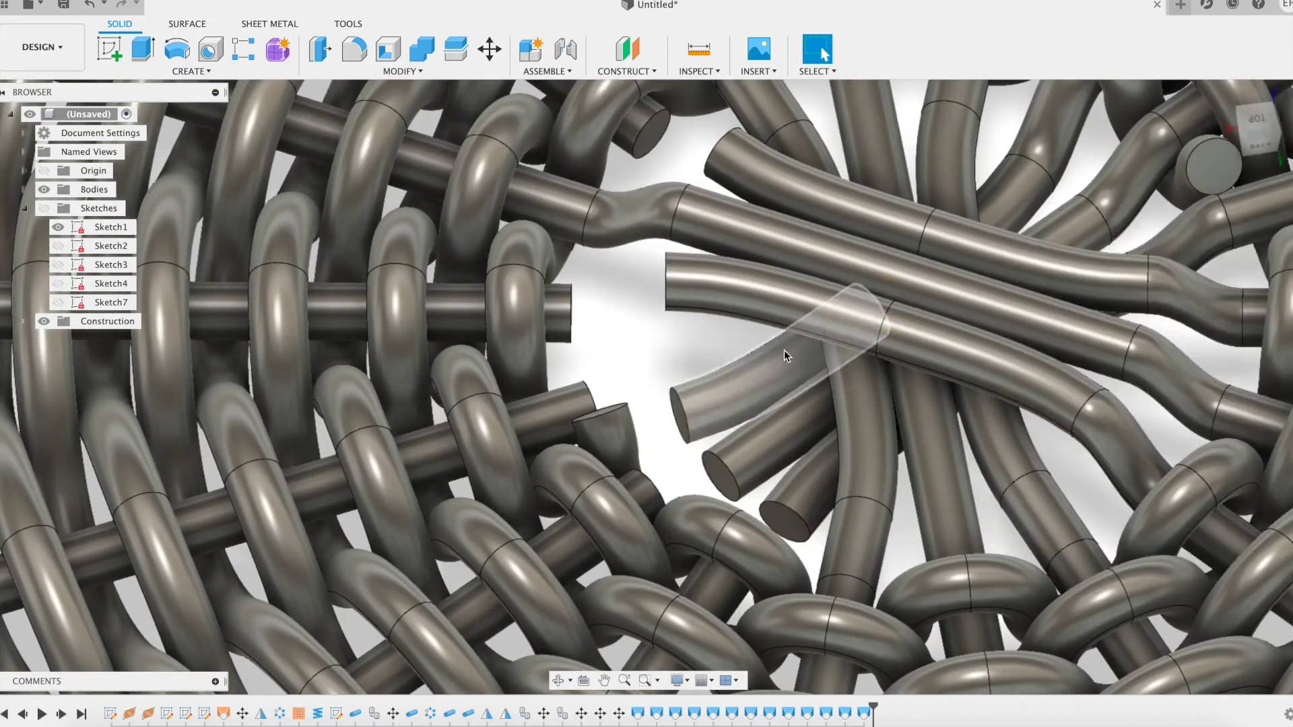
Loft one open curved pipe end beside the top layer's straight pipe to its facing radial support, using Tangent (G1) and Join.
right_click(640, 476)
click(774, 150)
click(734, 183)
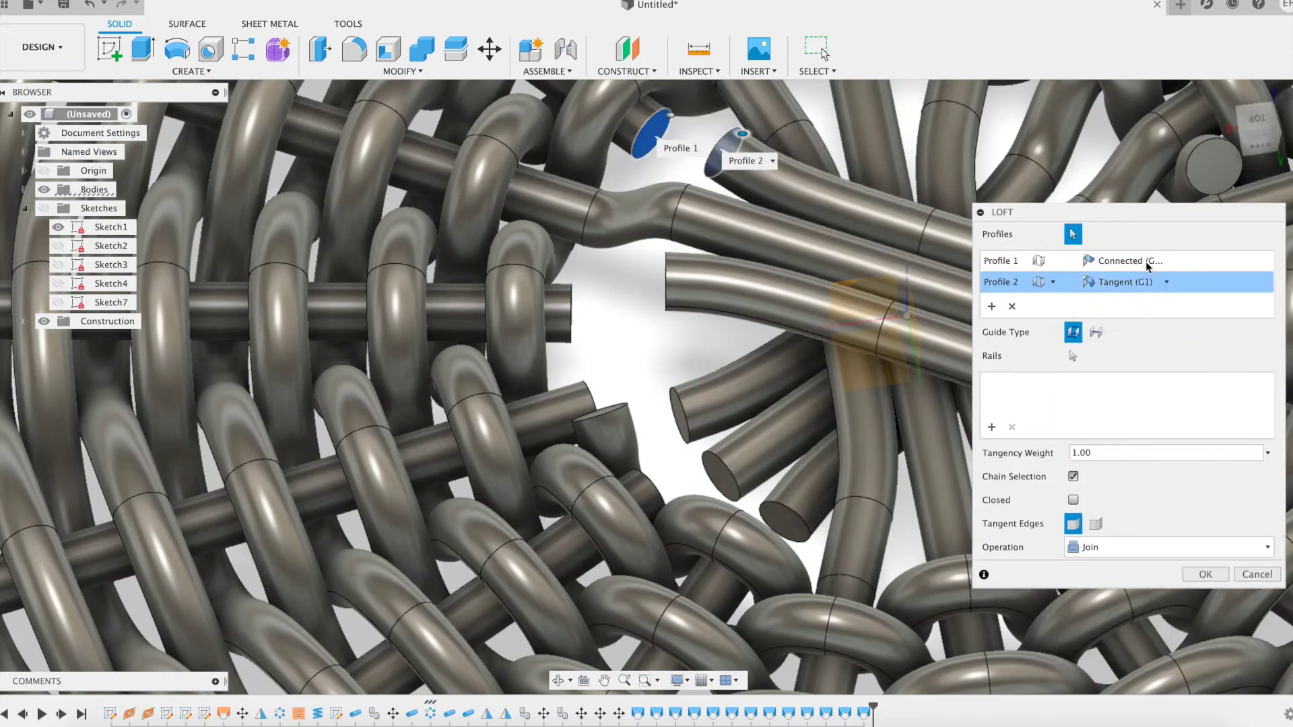
key(Return)
Loft the top layer's last open curved pipe end to its facing radial support, with Tangent (G1) on both profiles.
right_click(627, 355)
click(642, 304)
click(611, 314)
shift+middle_drag(625, 356, 694, 361)
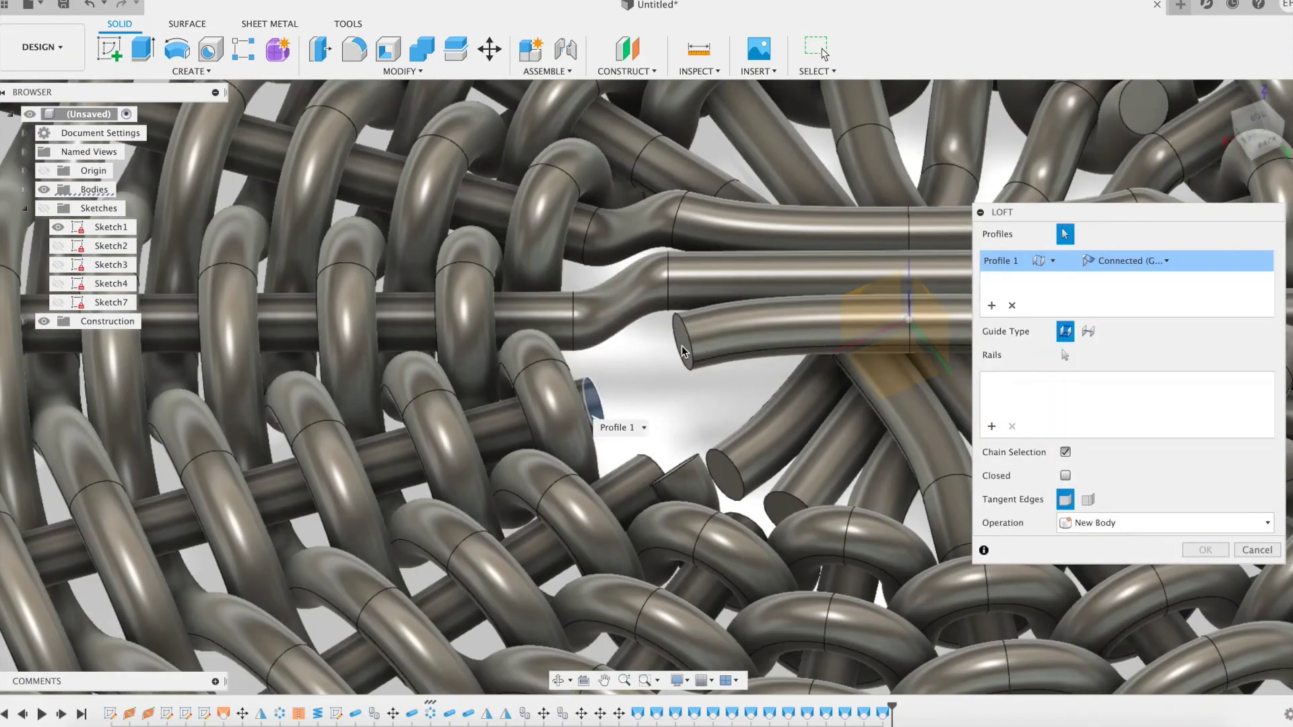
click(681, 342)
click(1165, 282)
click(1149, 320)
click(1165, 261)
click(1148, 298)
key(Return)
Loft the first open curved pipe end on the bottom layer's opposite side to its radial support, with Tangent (G1) on both profiles.
shift+middle_drag(860, 421, 693, 248)
right_click(693, 263)
click(693, 212)
click(684, 210)
click(695, 321)
click(1125, 286)
click(1148, 321)
click(1165, 261)
click(1148, 299)
click(1206, 574)
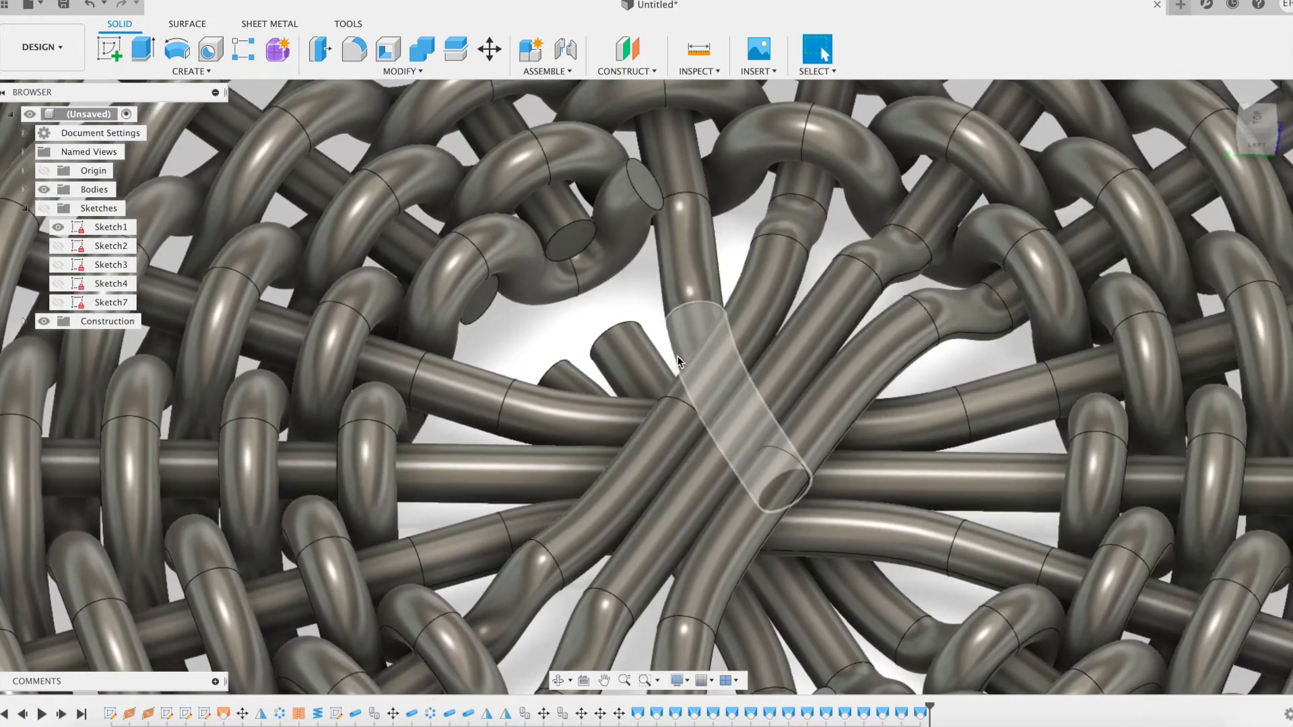
Loft the open end of the bottom layer's straight pipe to its facing radial support, with Tangent (G1) on both profiles and Join.
shift+middle_drag(678, 358, 701, 289)
right_click(701, 289)
click(701, 239)
click(669, 200)
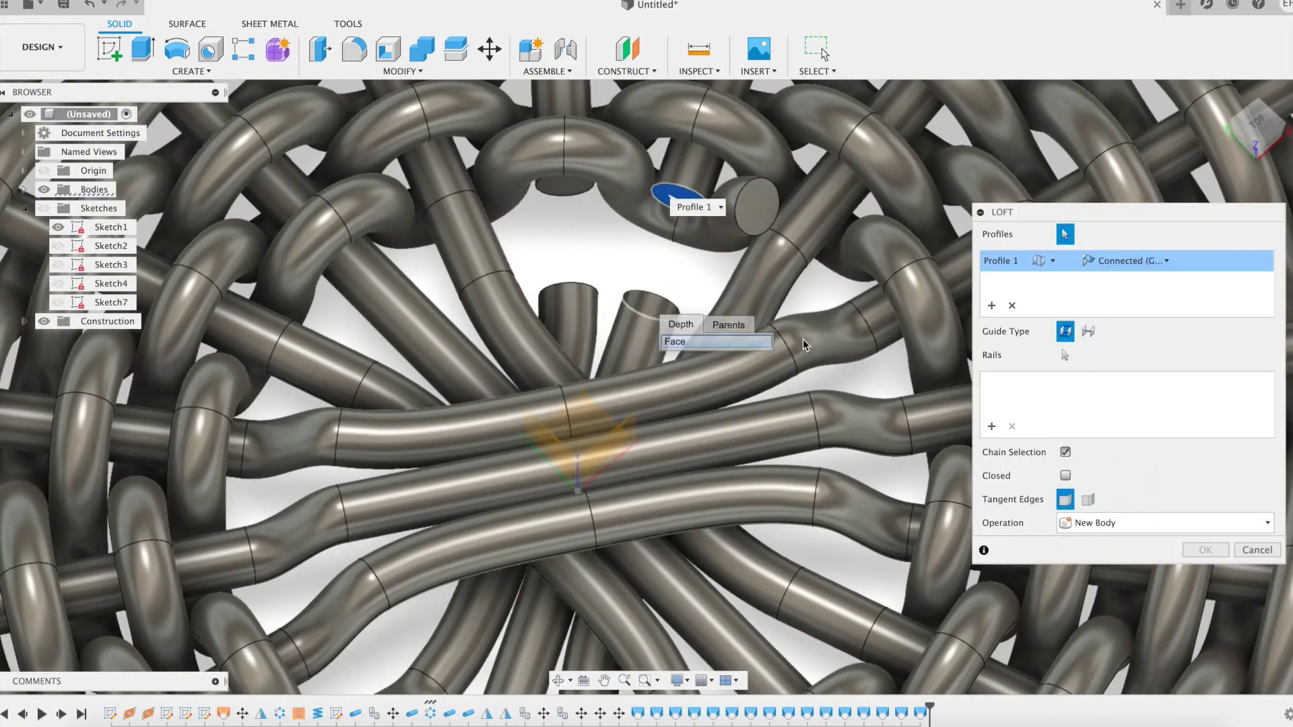
click(713, 342)
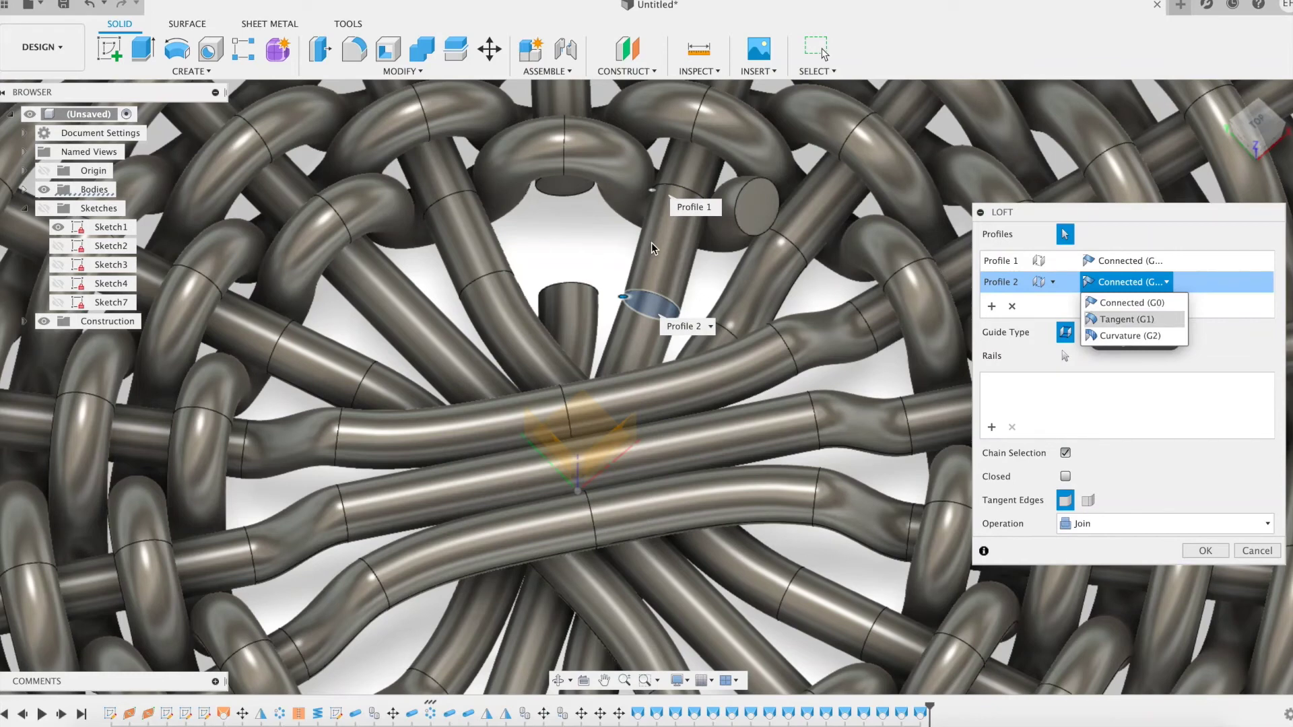
click(1126, 319)
click(1080, 236)
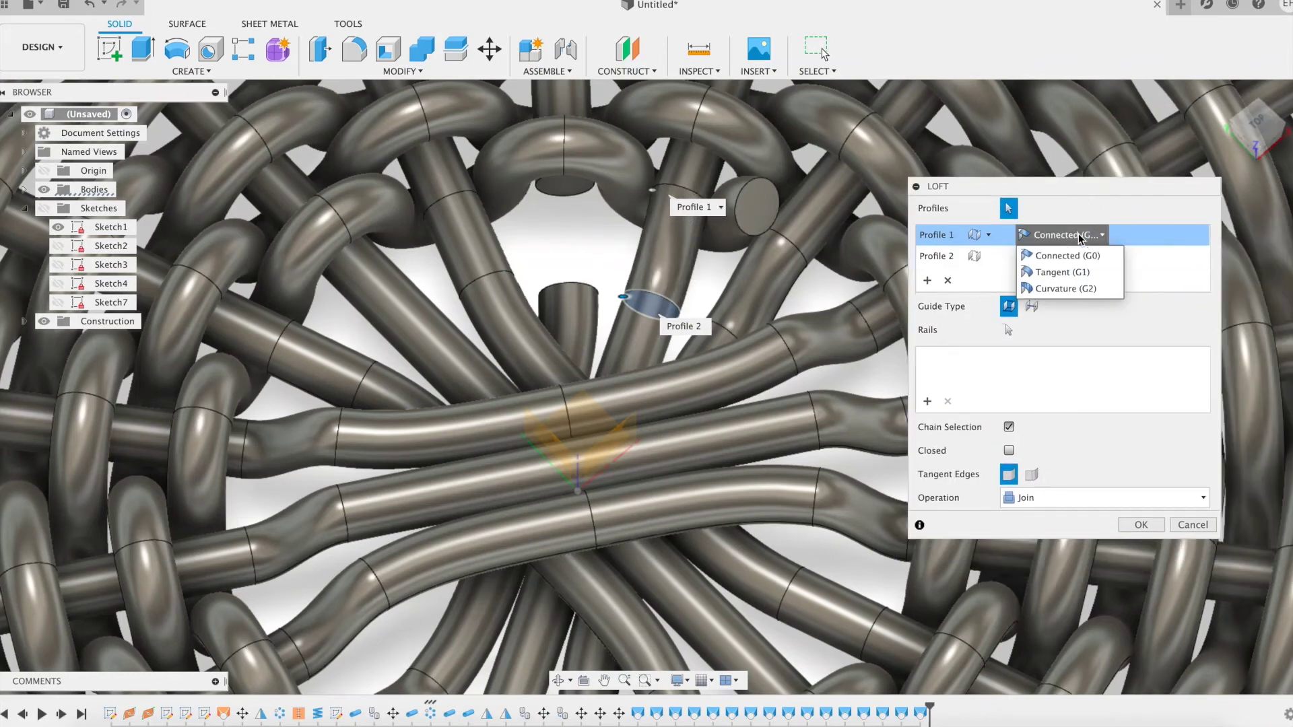
click(1079, 272)
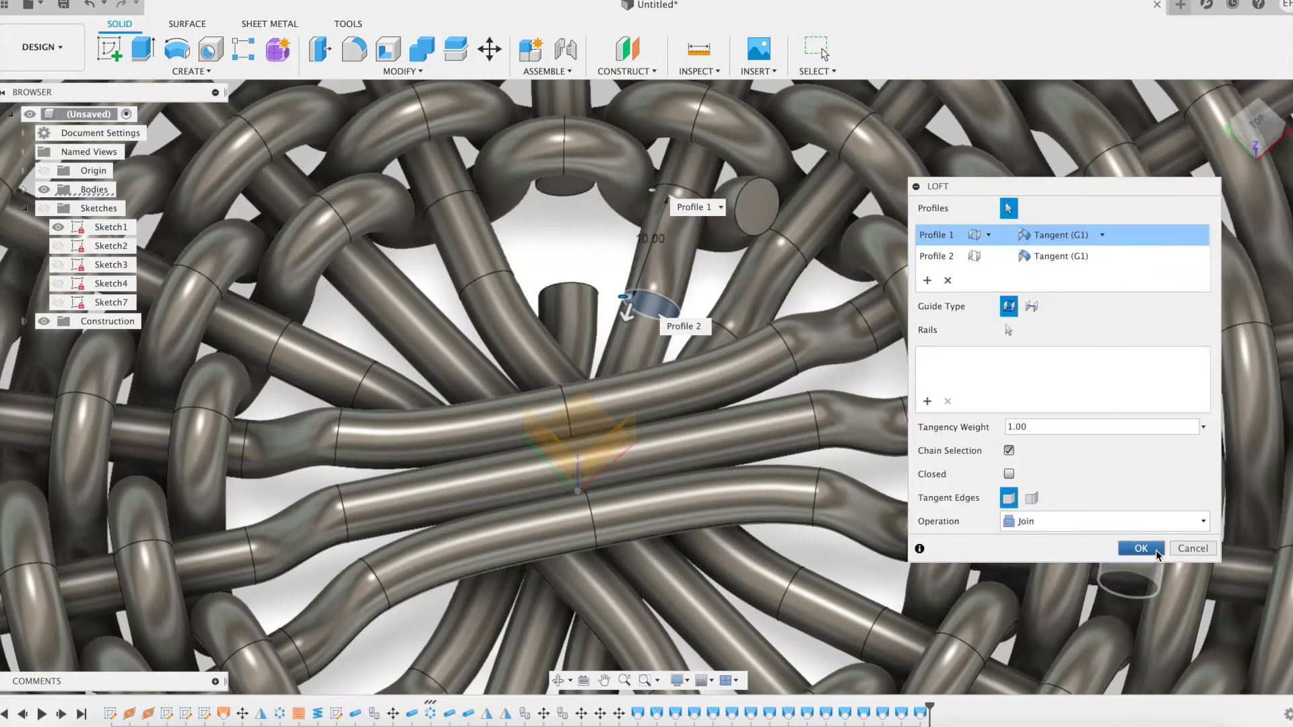
click(1141, 549)
Loft the bottom layer's last open curved pipe end to its facing radial support, with Tangent (G1) on both profiles and Join.
right_click(588, 231)
click(578, 191)
click(573, 194)
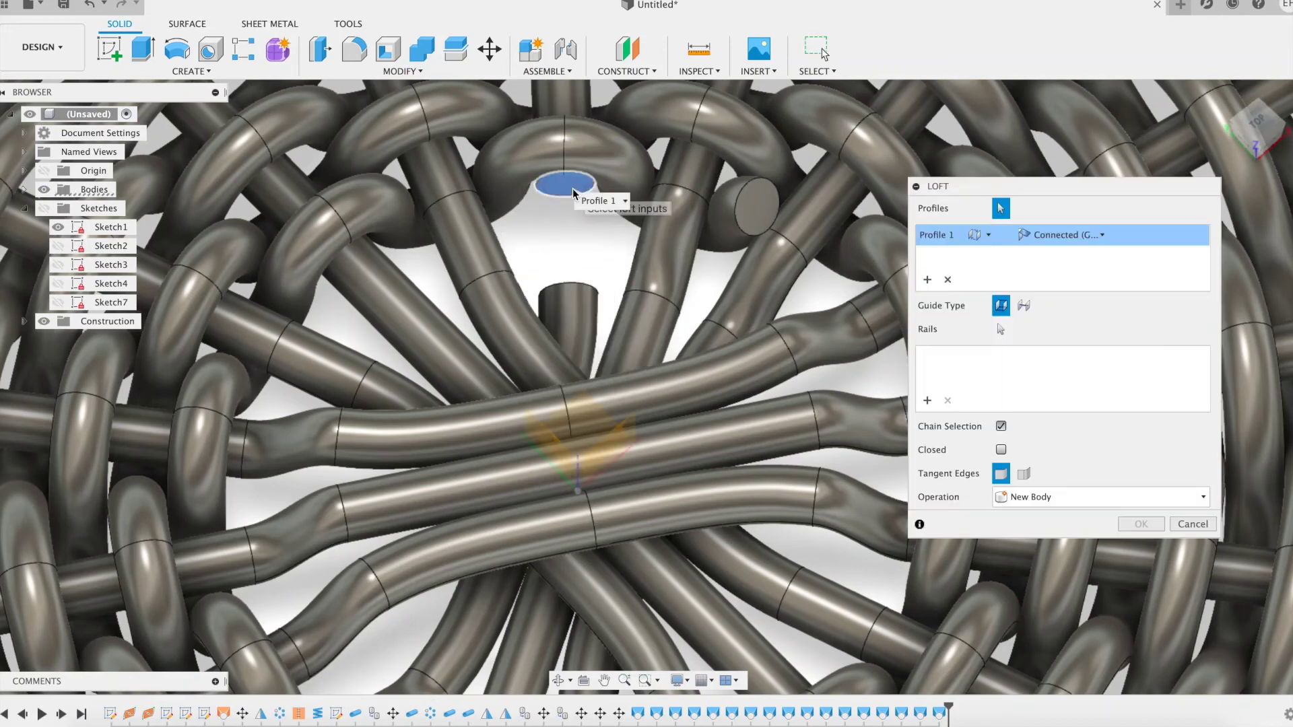
click(587, 332)
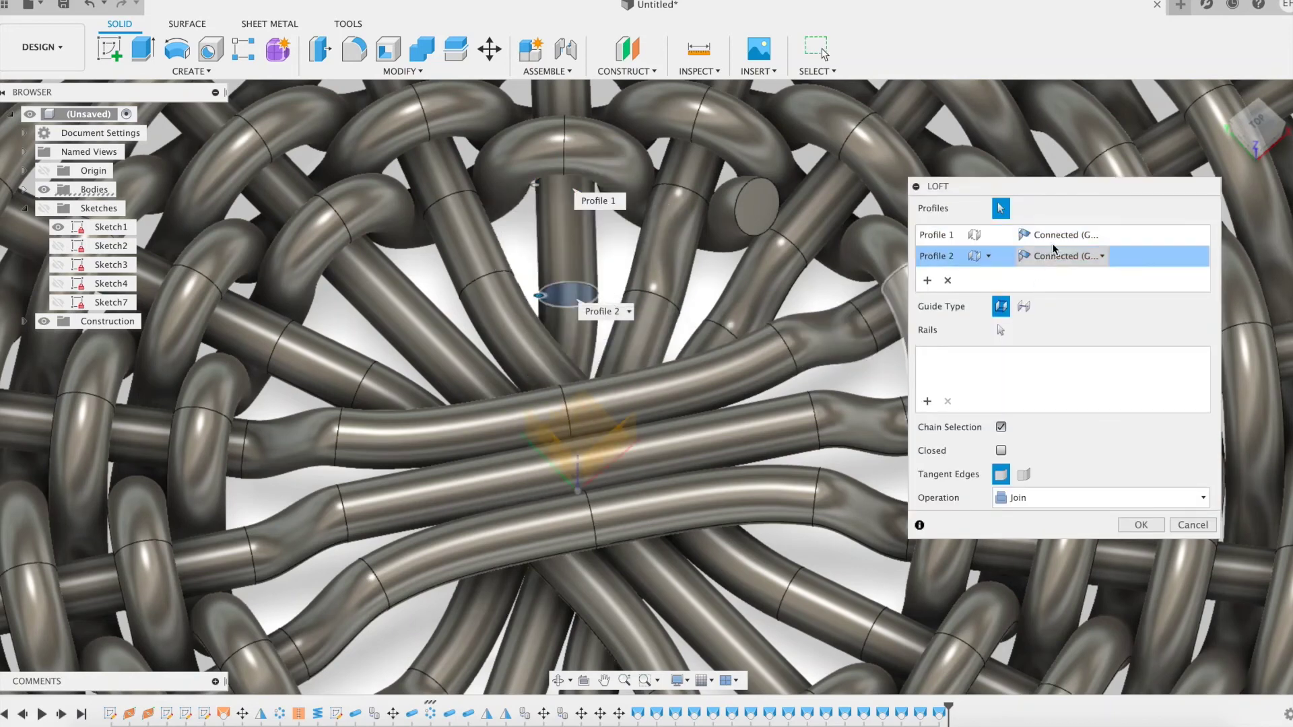
click(1070, 235)
click(1064, 268)
click(1065, 258)
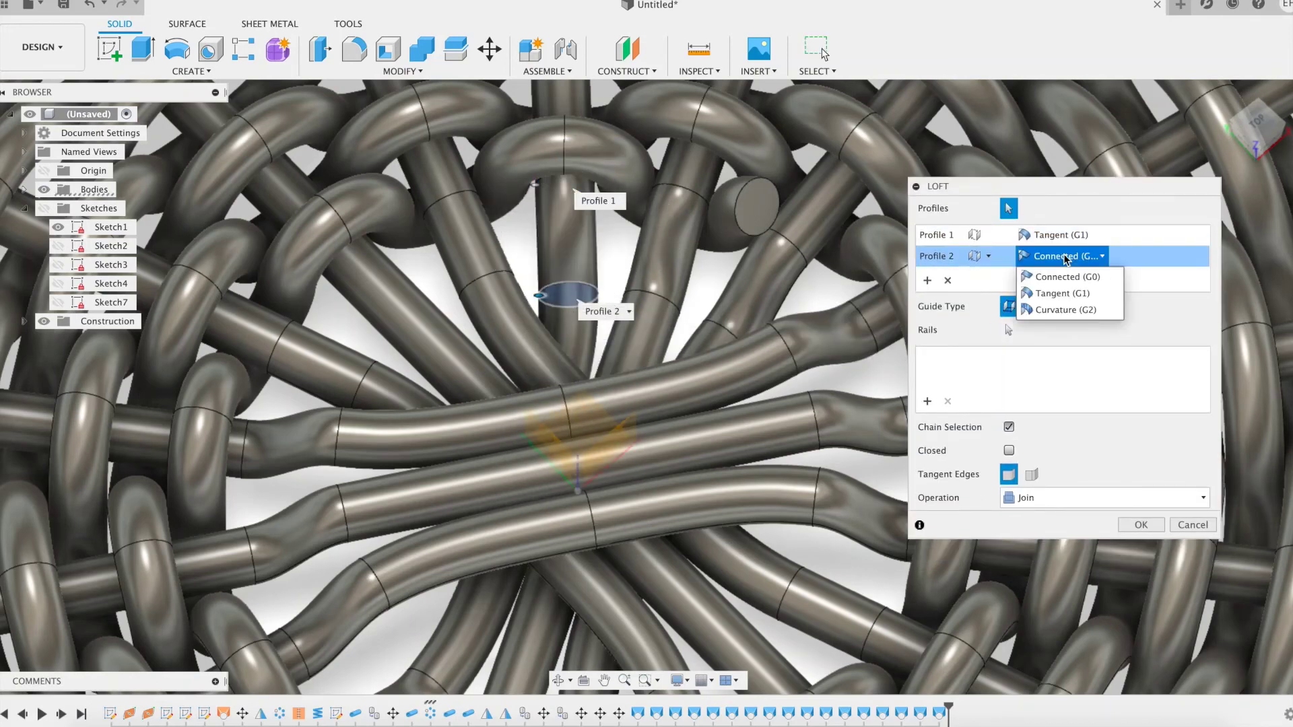
click(1071, 294)
key(Return)
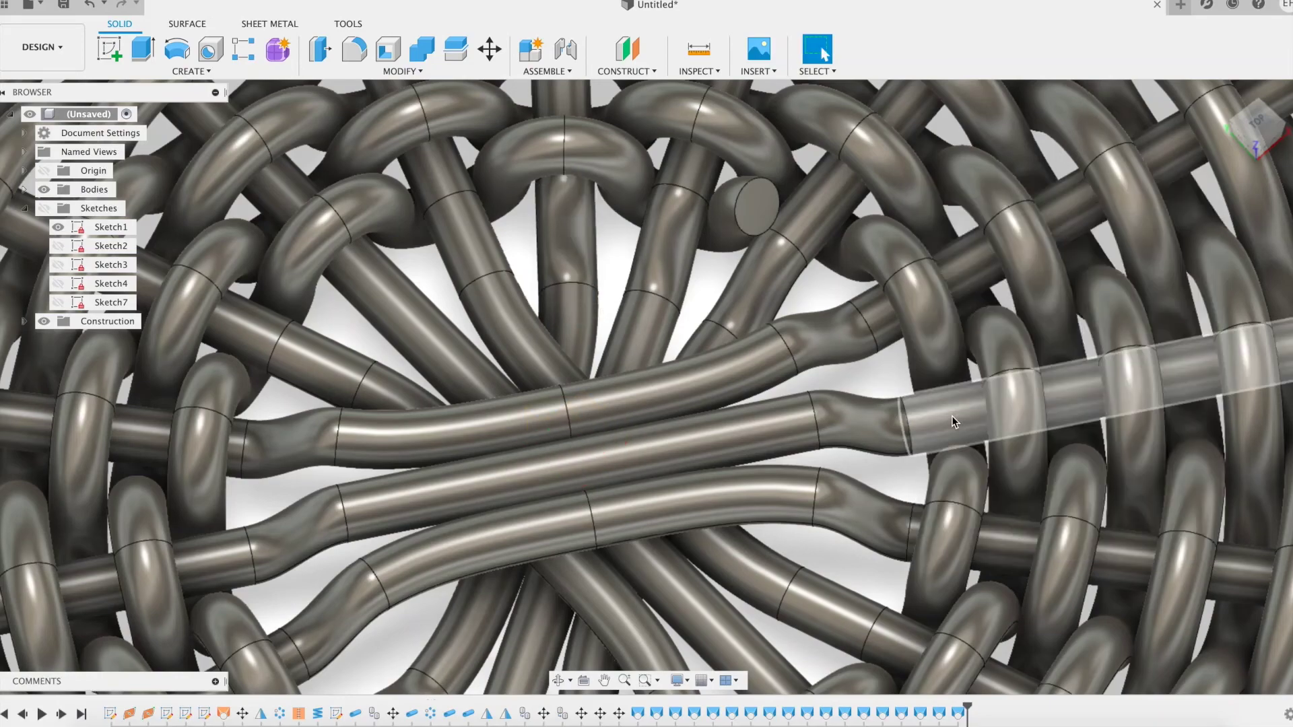
scroll(957, 404, down, 3)
shift+middle_drag(962, 395, 1016, 340)
scroll(987, 354, down, 3)
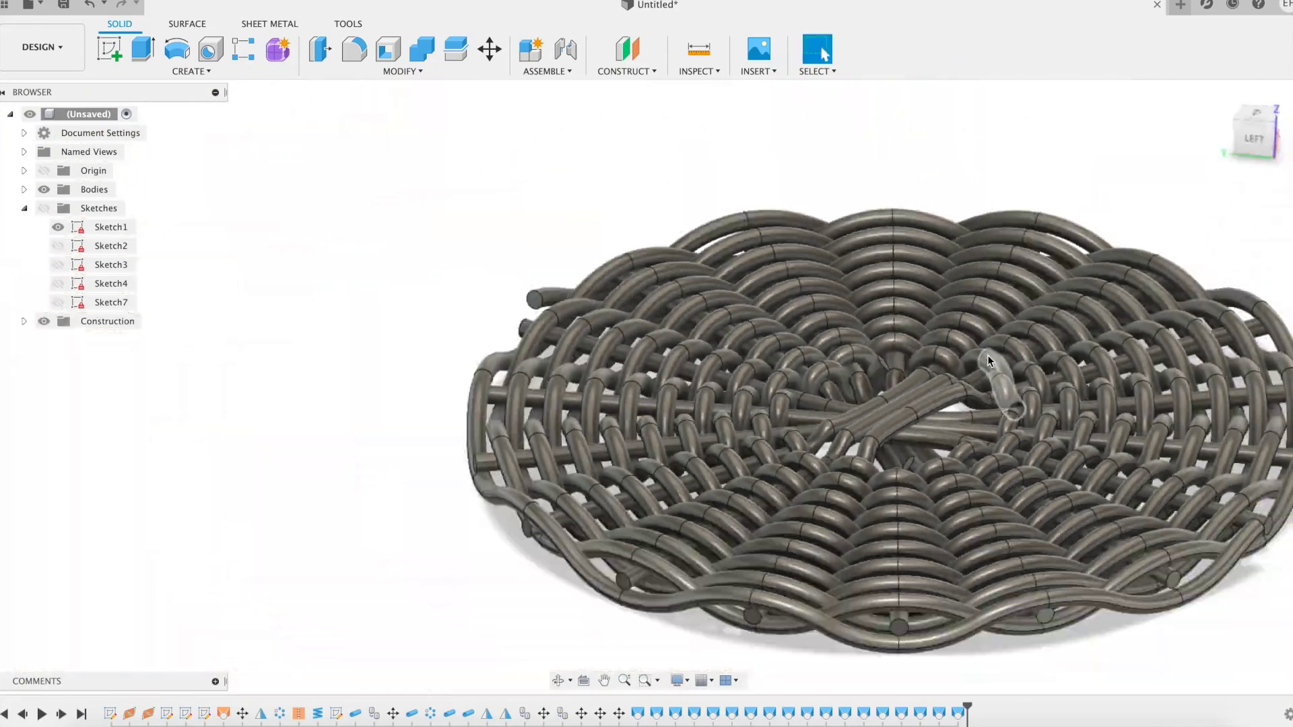
middle_drag(1145, 350, 929, 320)
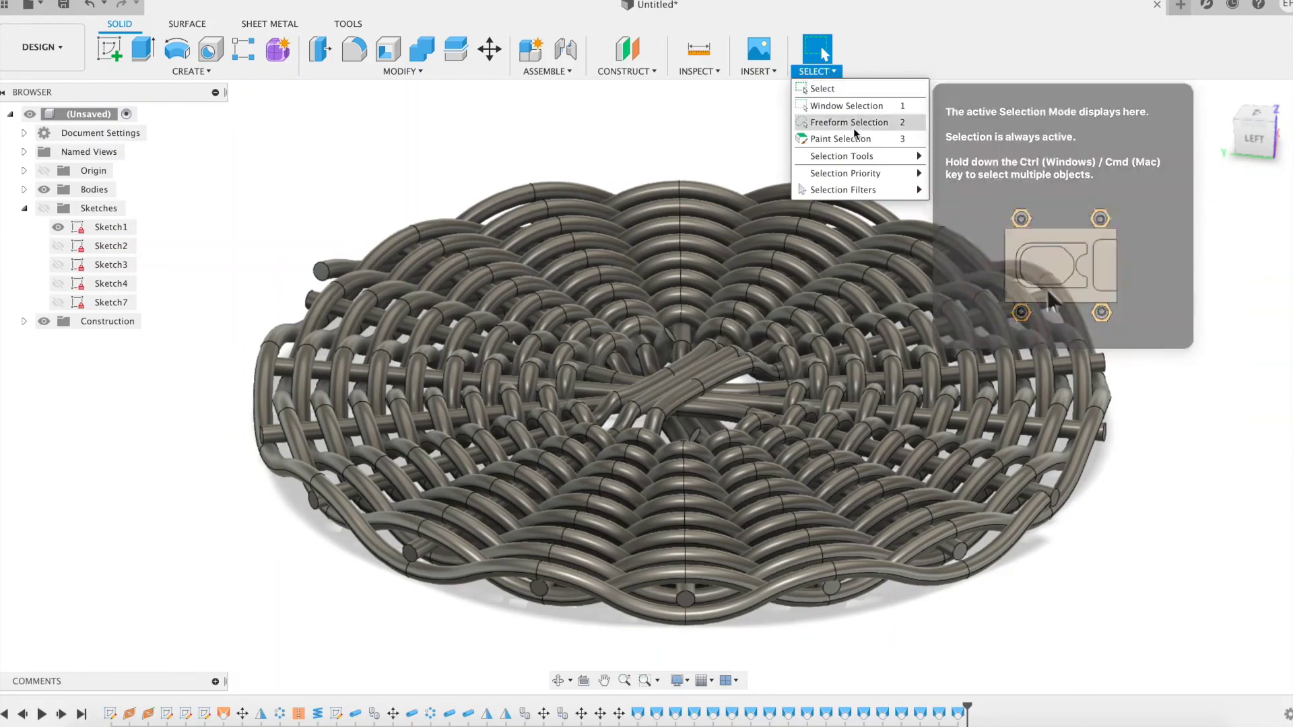
mouse_move(875, 190)
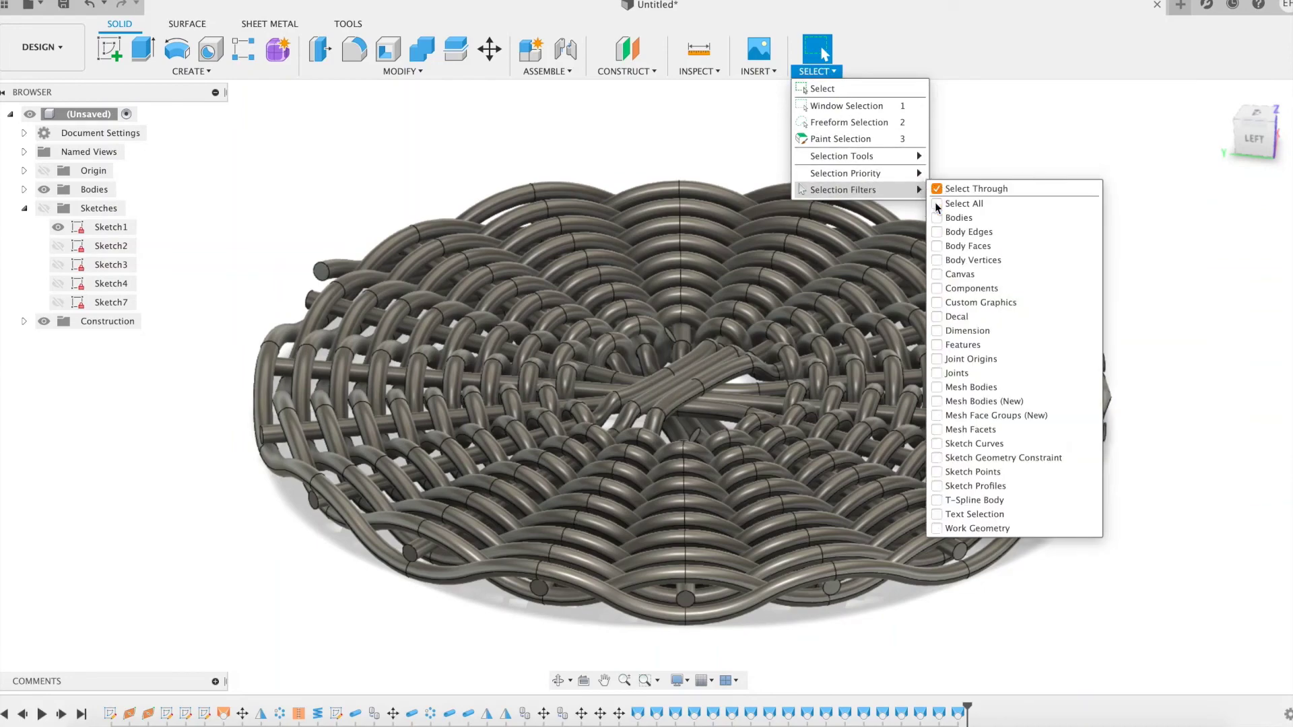
click(975, 143)
Set the visual style to Shaded to display the whole trivet without edge lines.
shift+middle_drag(974, 137, 1151, 158)
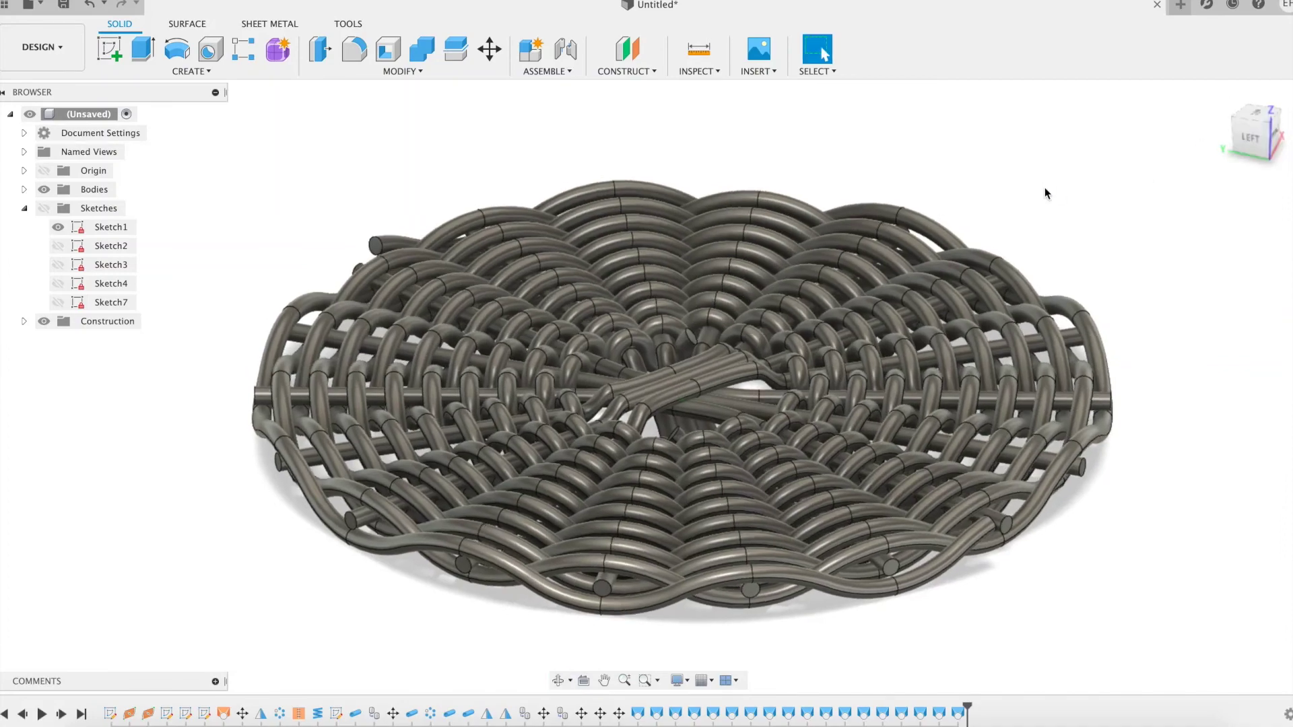
shift+middle_drag(1045, 187, 1013, 176)
click(1246, 122)
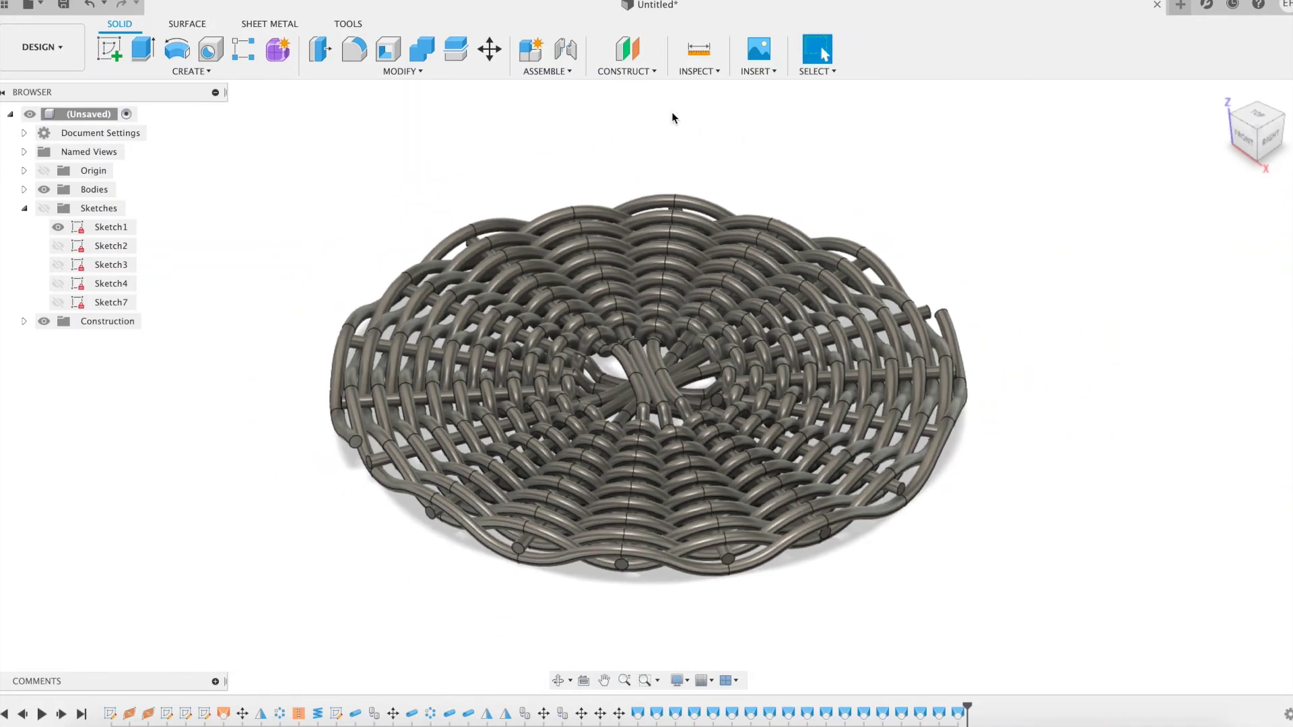
click(680, 681)
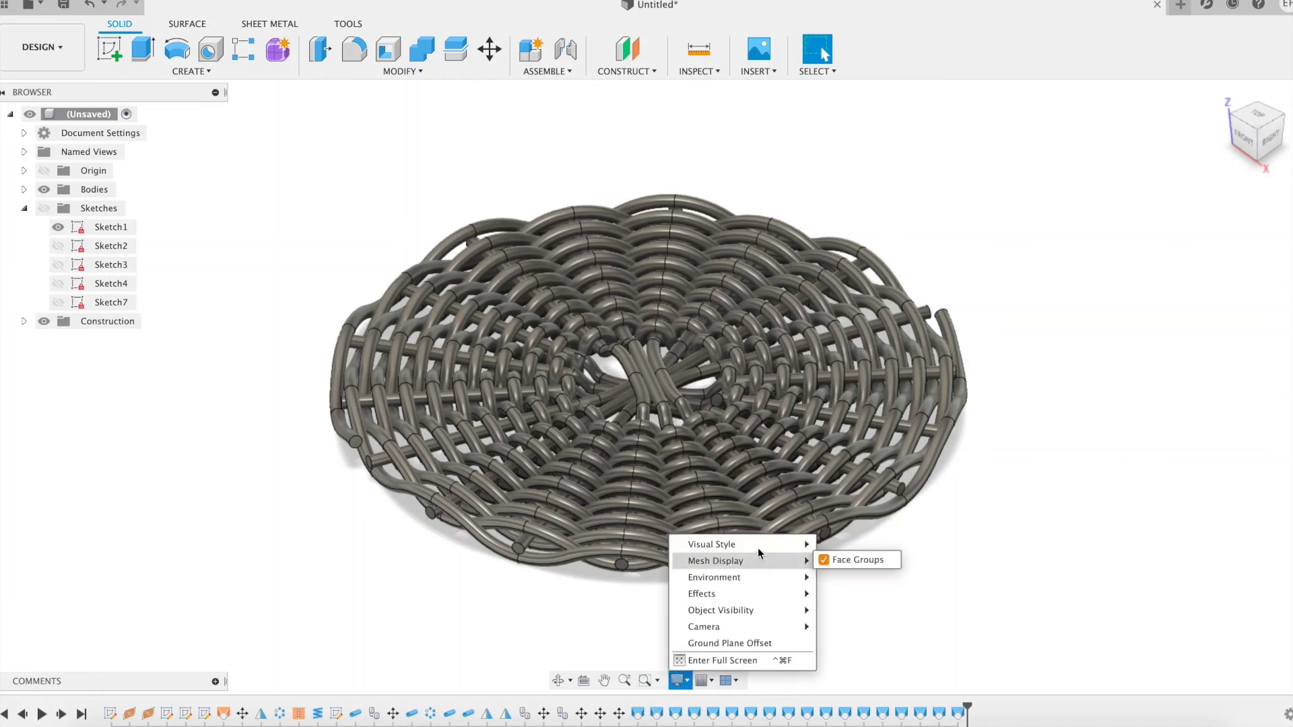
mouse_move(781, 544)
click(852, 545)
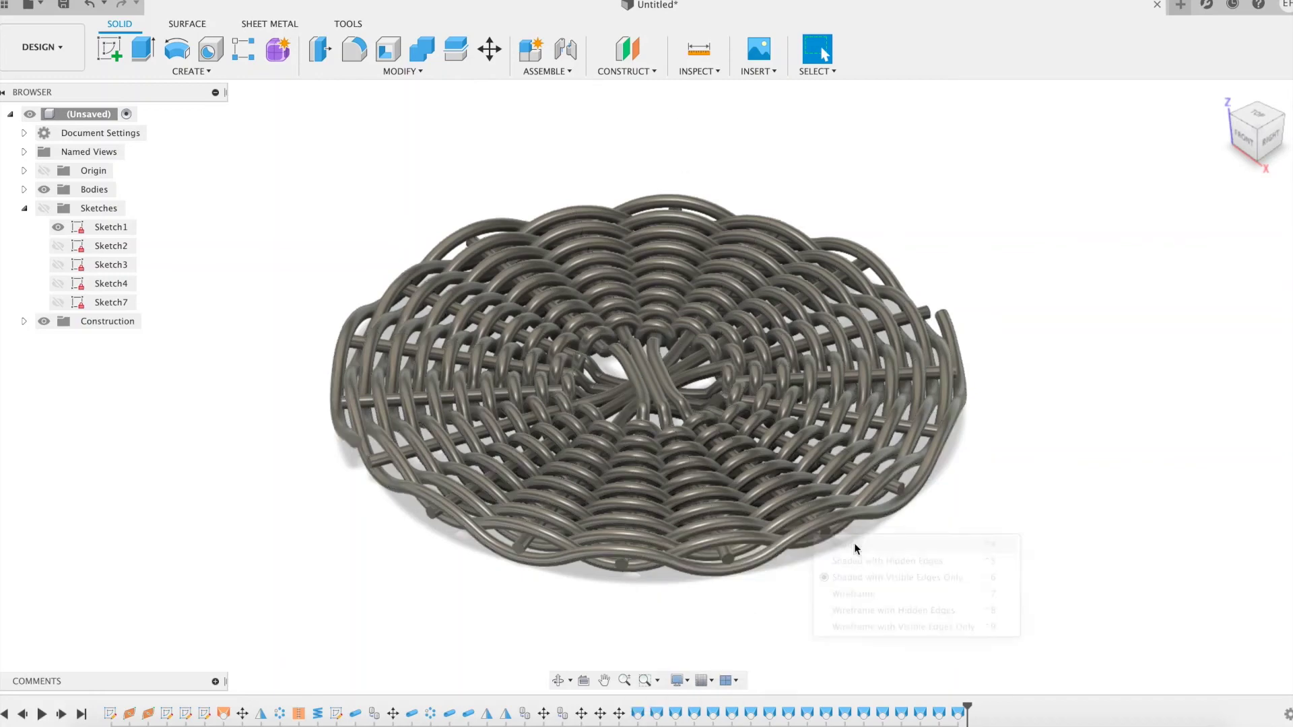